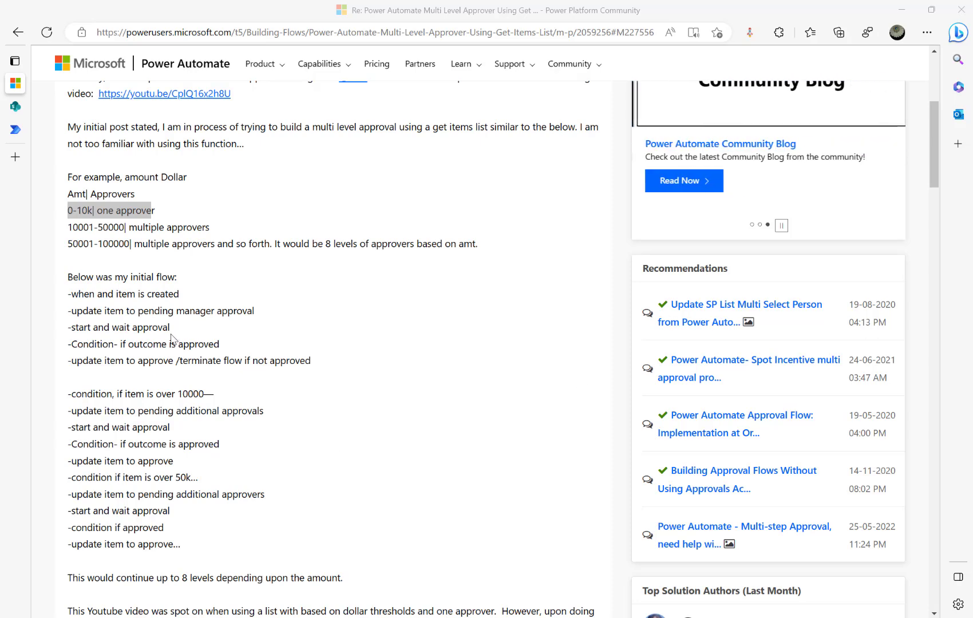
Examine the forum post's example dollar ranges and the number of approvers required for each.
scroll(157, 341, up, 4)
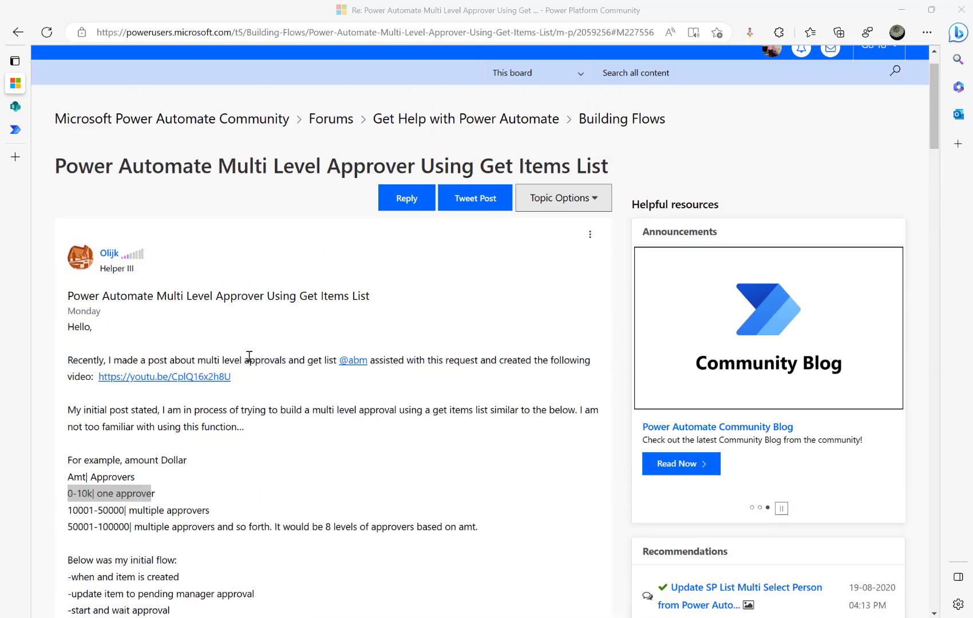
scroll(249, 356, down, 4)
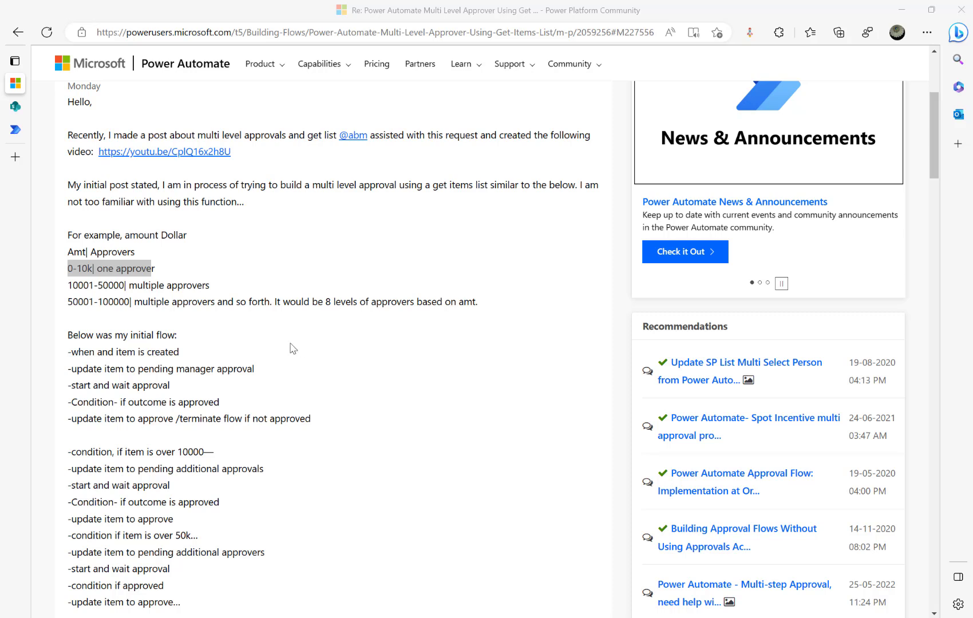
click(254, 277)
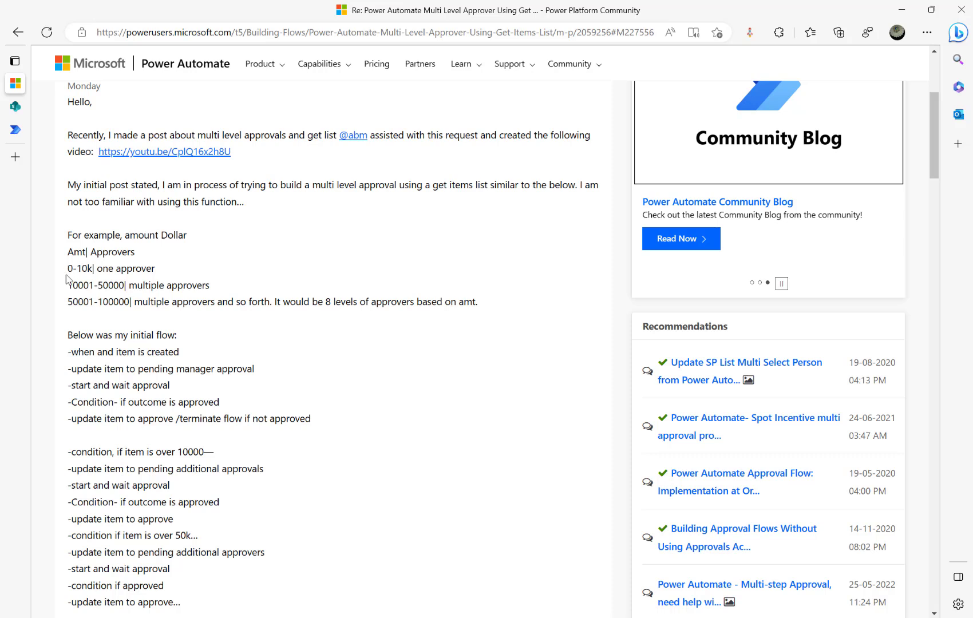
drag(97, 302, 128, 302)
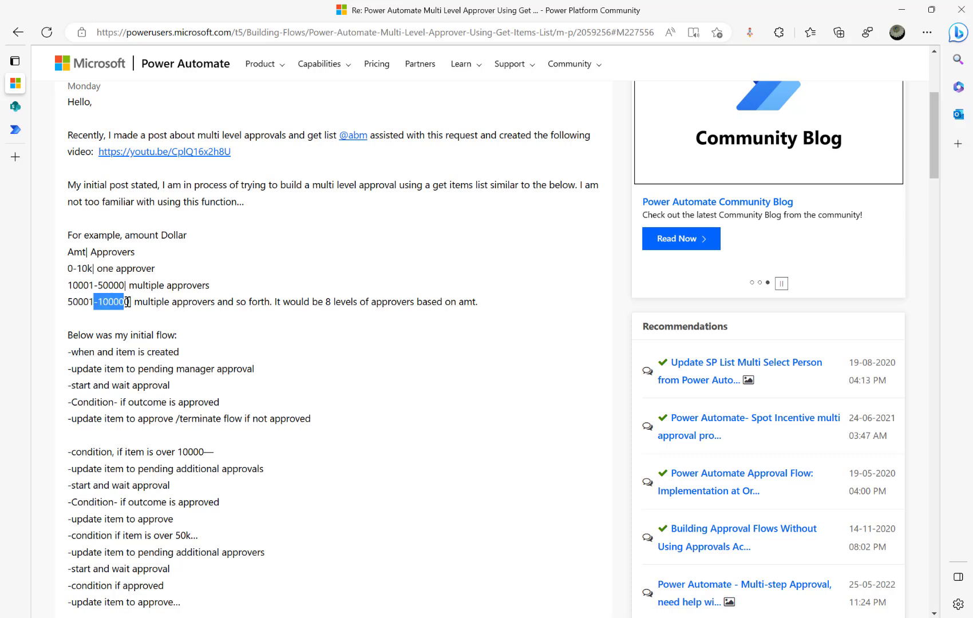
drag(67, 268, 185, 270)
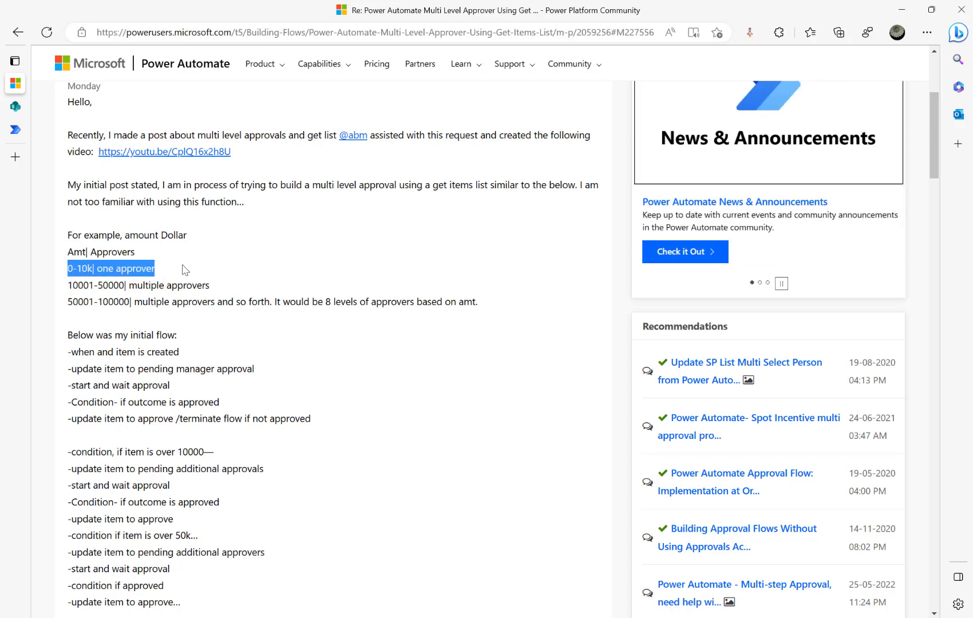
click(69, 284)
drag(69, 284, 150, 285)
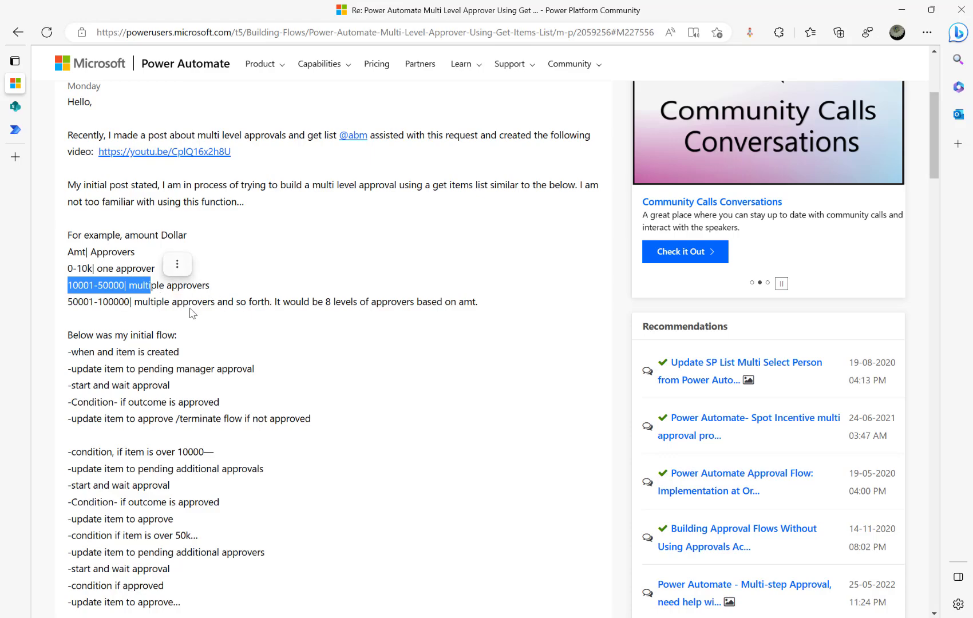
Examine the post's sequential approval requirement, starting with the manager, and compare it with the three example amount ranges.
scroll(265, 360, down, 10)
scroll(265, 359, up, 3)
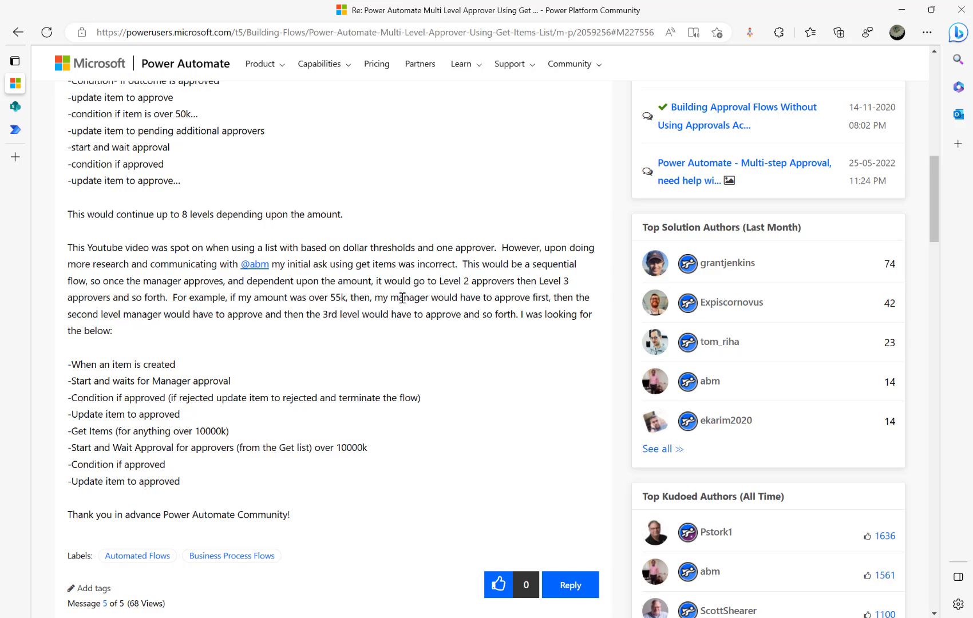
drag(404, 298, 556, 298)
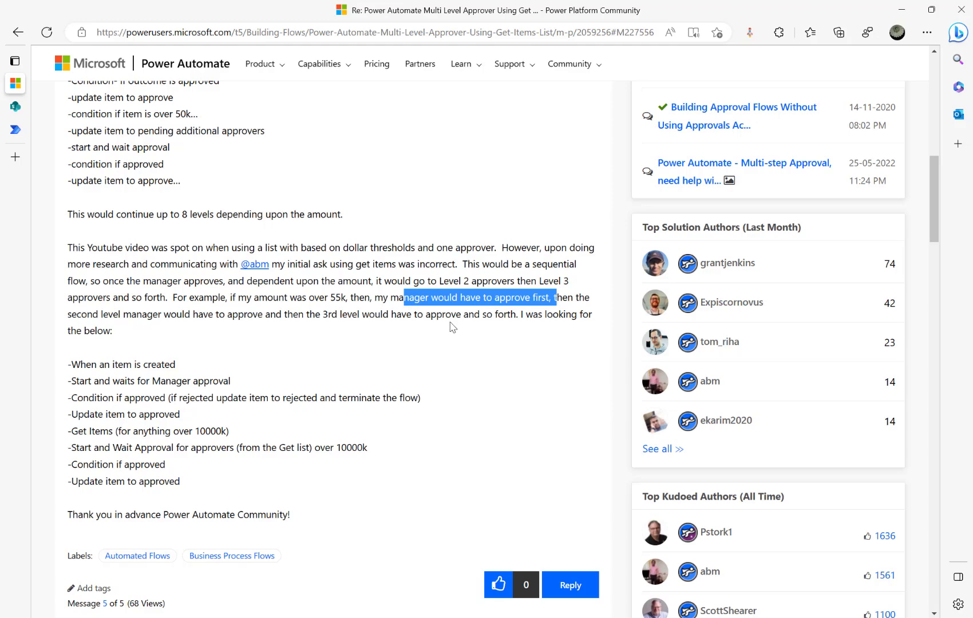
scroll(494, 328, up, 10)
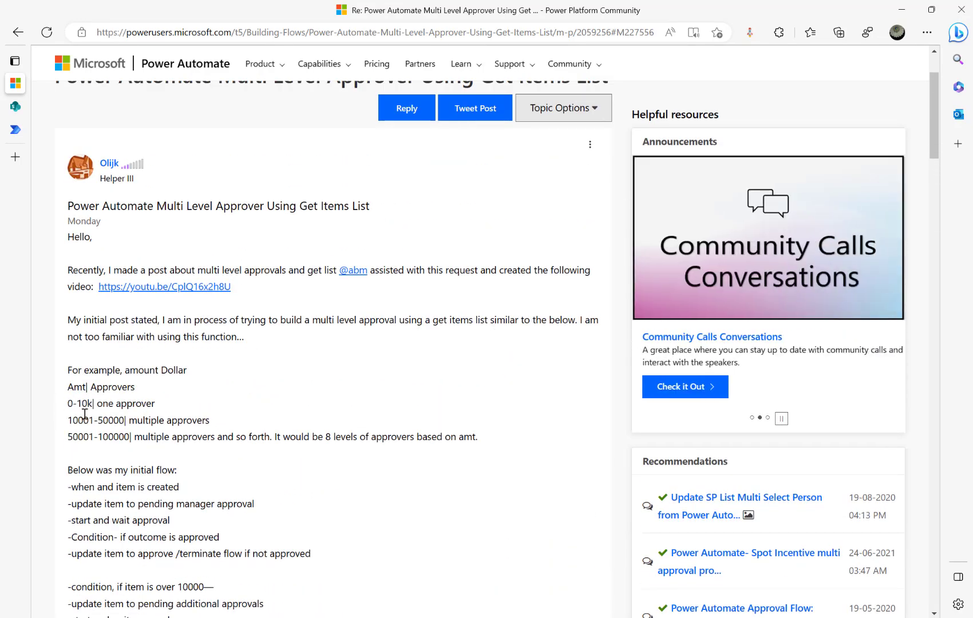
drag(72, 407, 250, 416)
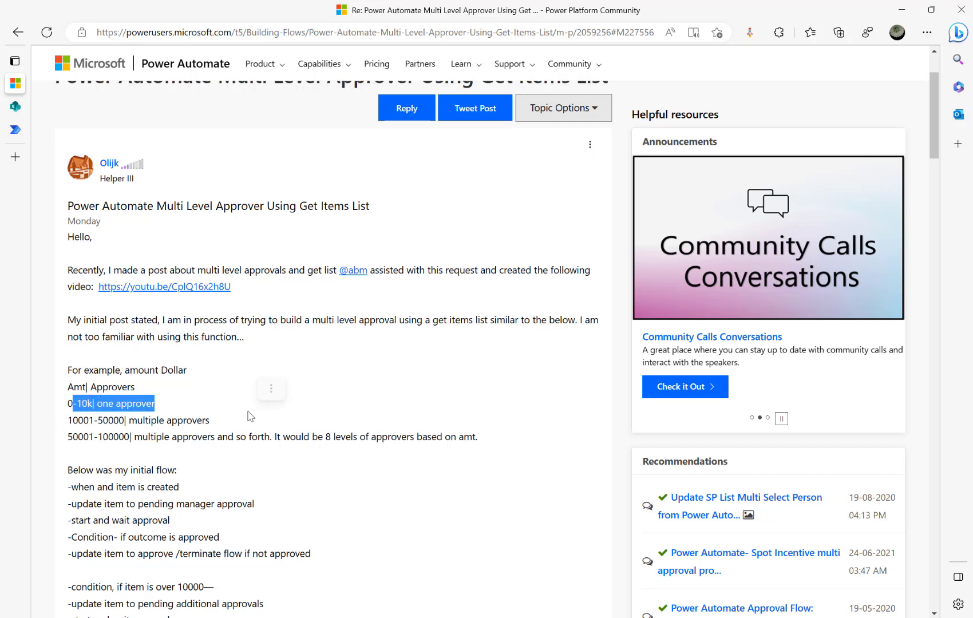
drag(77, 421, 220, 425)
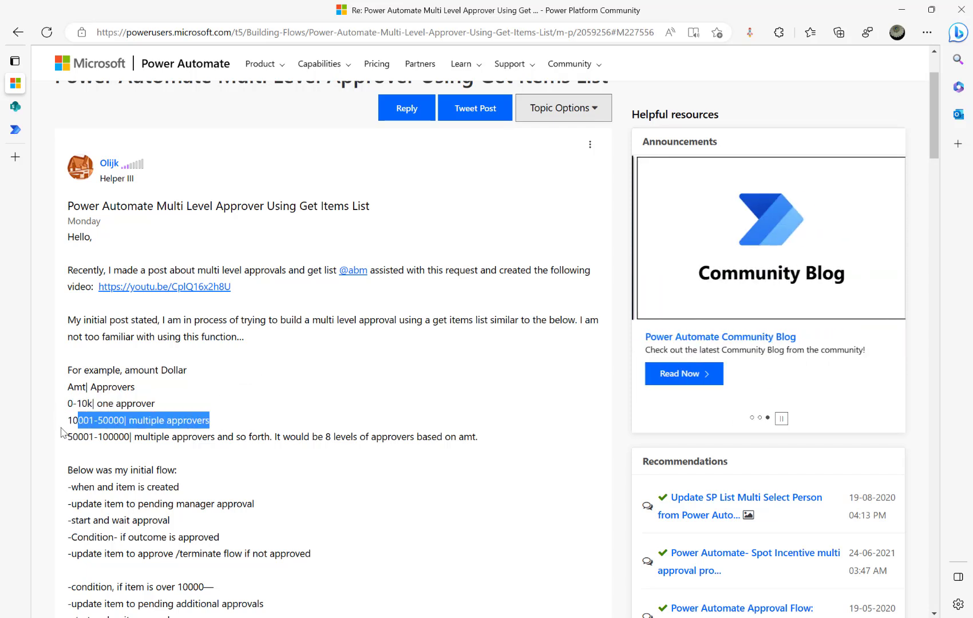
drag(72, 438, 234, 443)
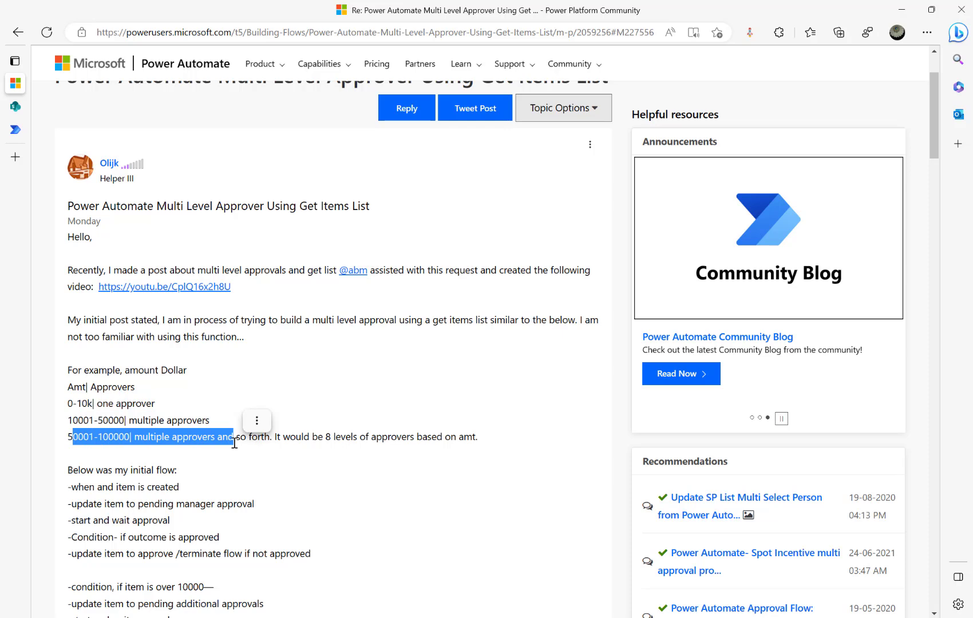
click(318, 403)
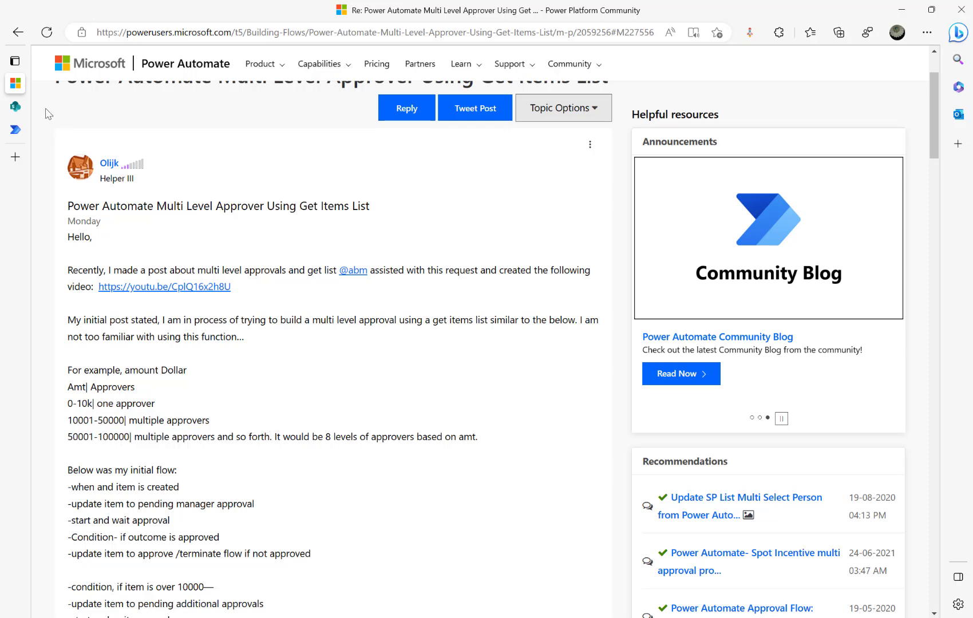
Switch to the SharePoint site and review the Approval Config list, returning to the Sales Approvals list.
click(14, 109)
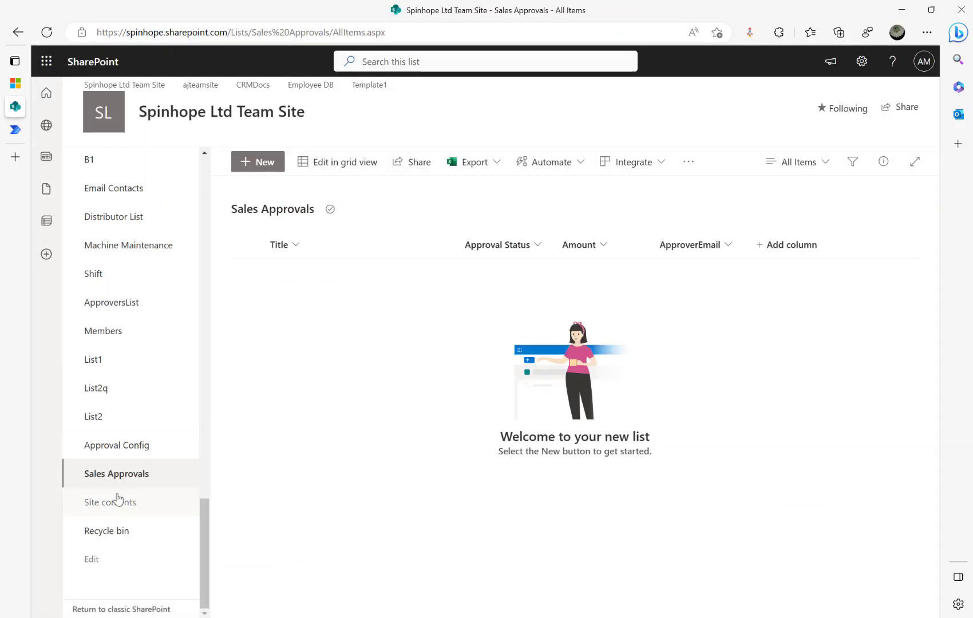
click(123, 450)
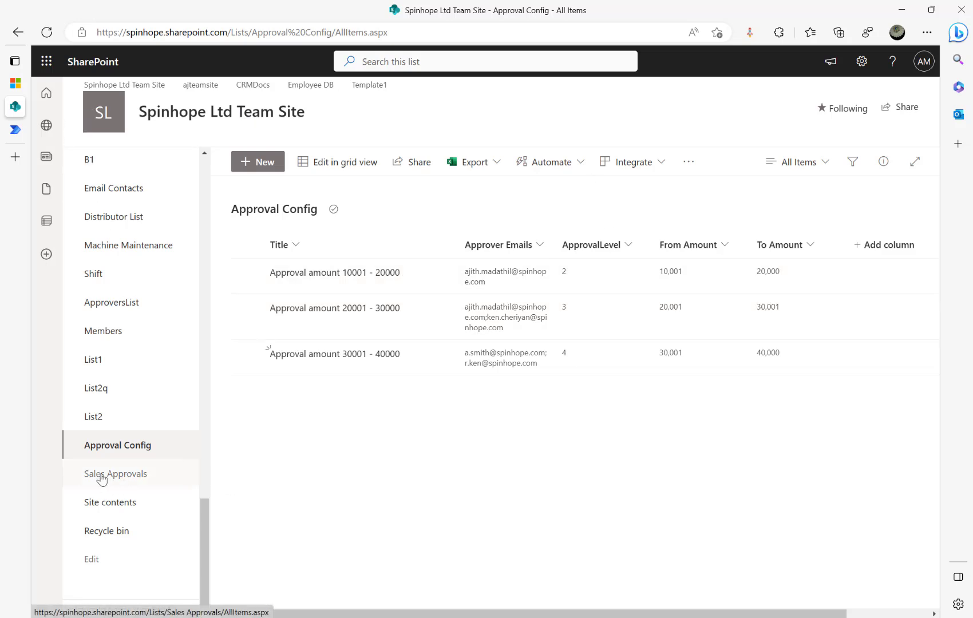
click(136, 475)
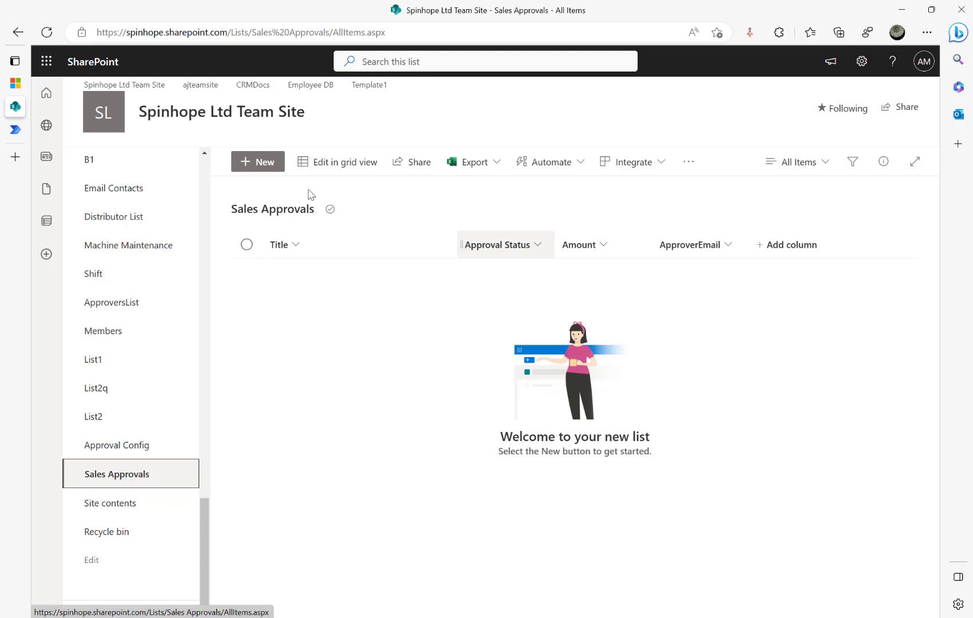
Start a new Sales Approvals item and sign back in with the work account and its password, choosing to stay signed in.
click(266, 163)
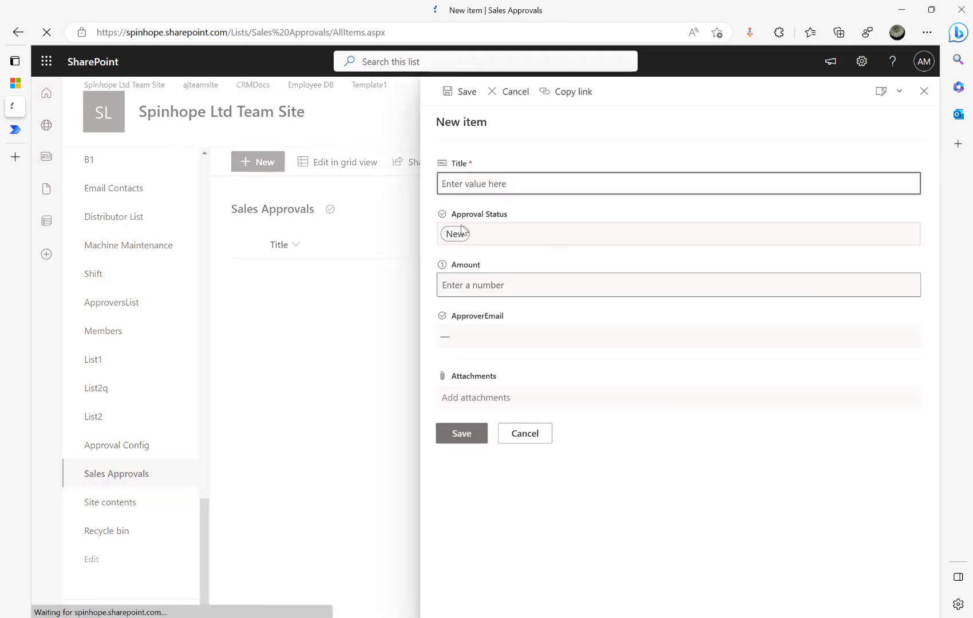
click(571, 239)
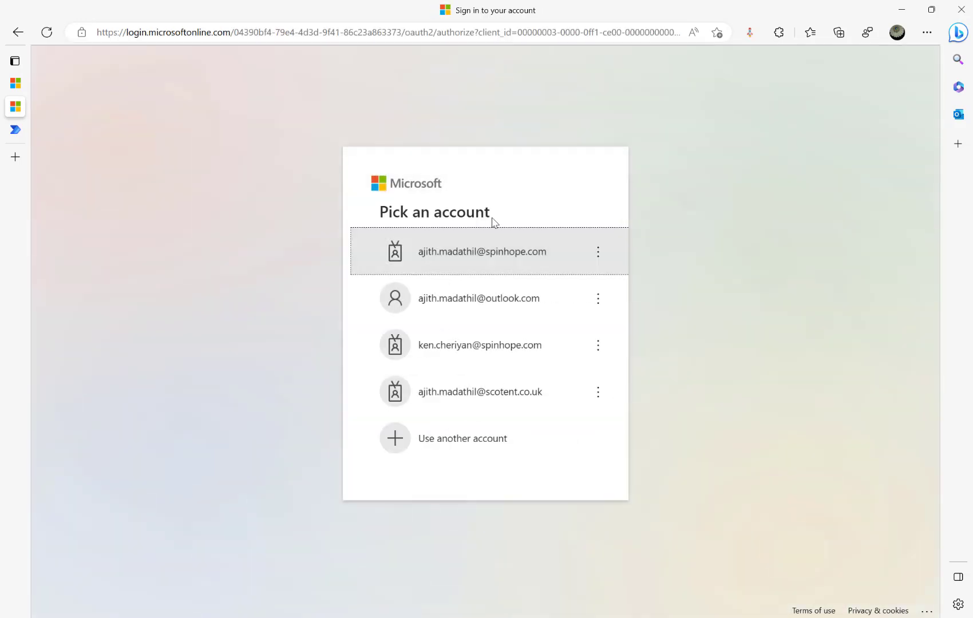
click(451, 256)
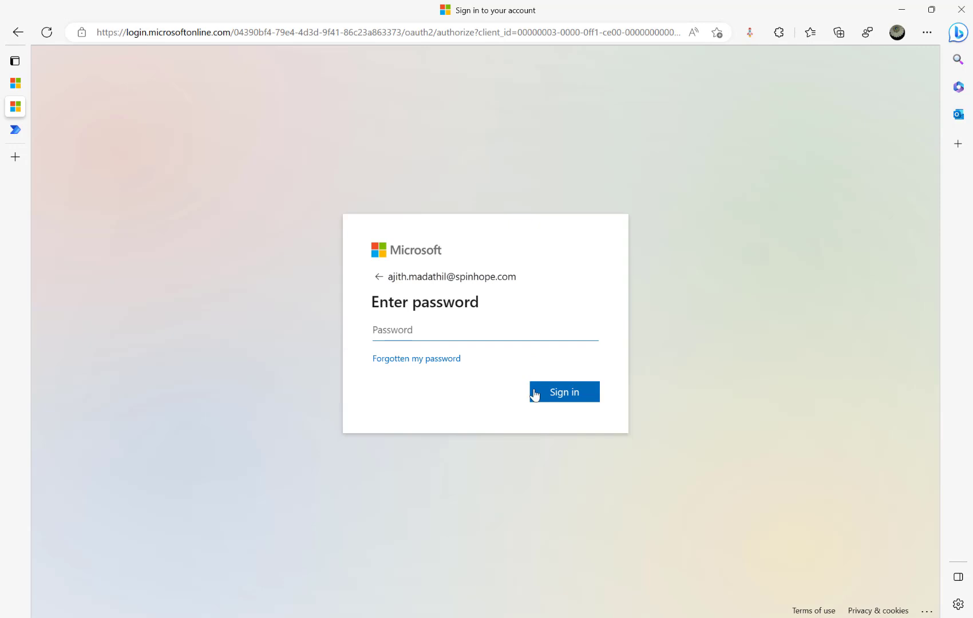
click(565, 393)
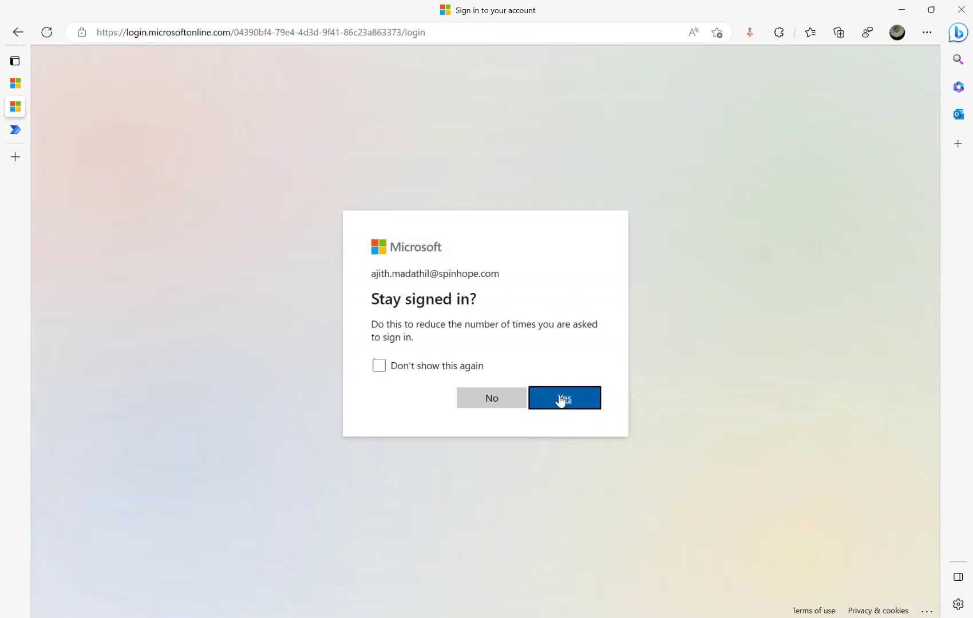
click(562, 400)
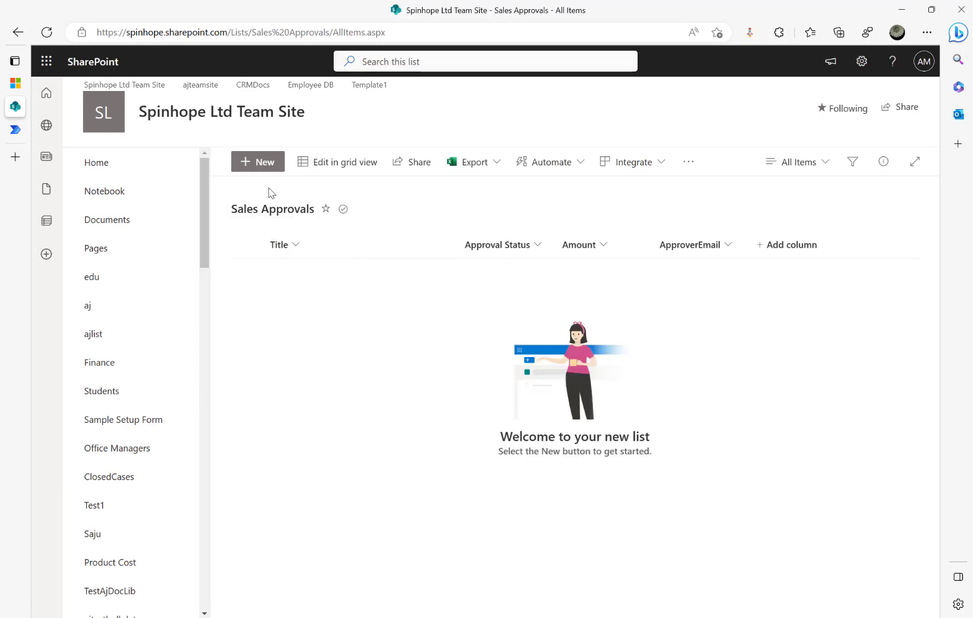
Examine the Approval Status choices in a new Sales Approvals item form, and cancel the form.
click(269, 163)
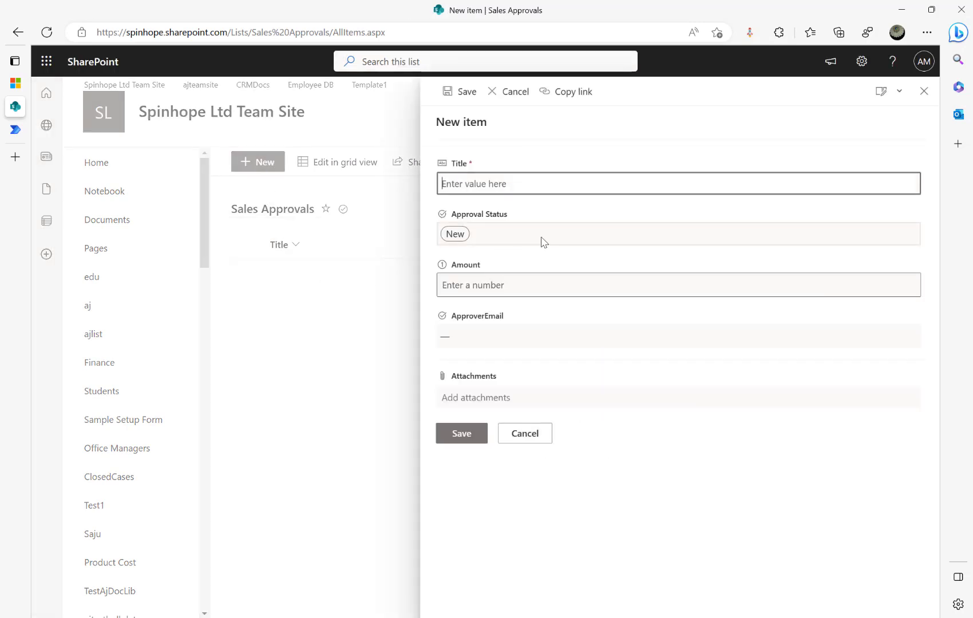
click(543, 241)
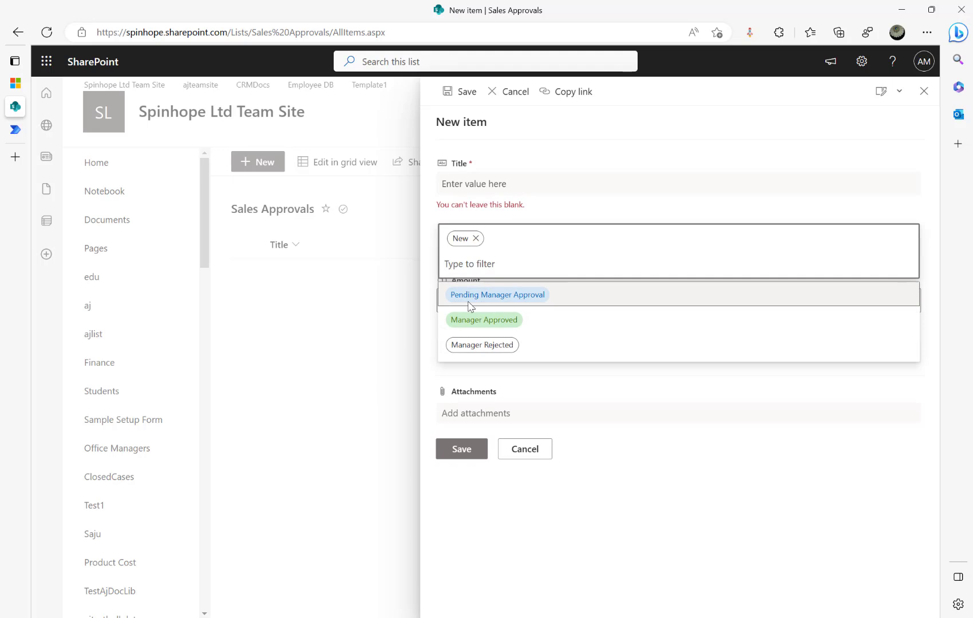
click(380, 271)
click(541, 254)
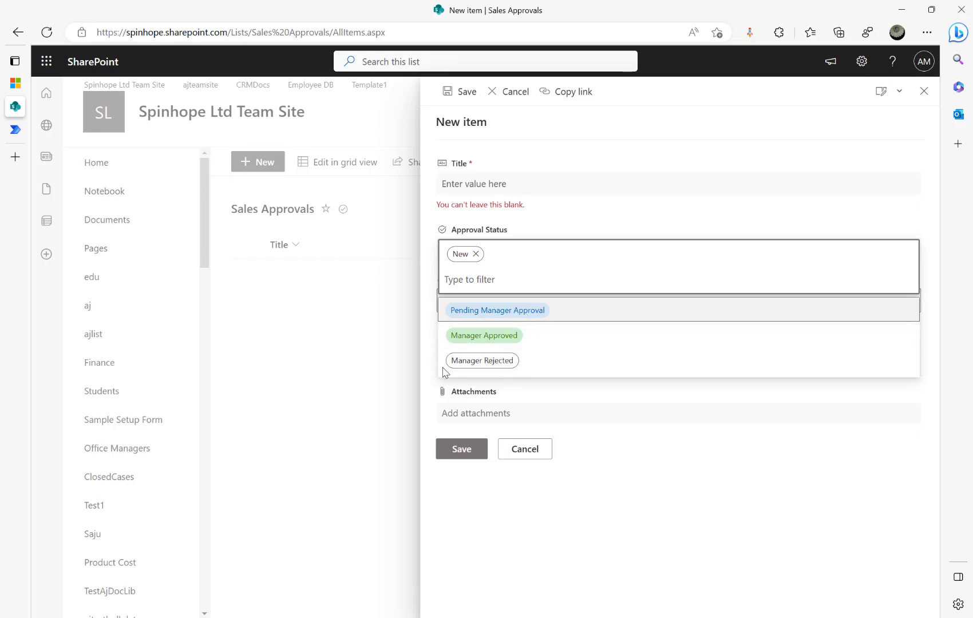
click(356, 372)
click(528, 452)
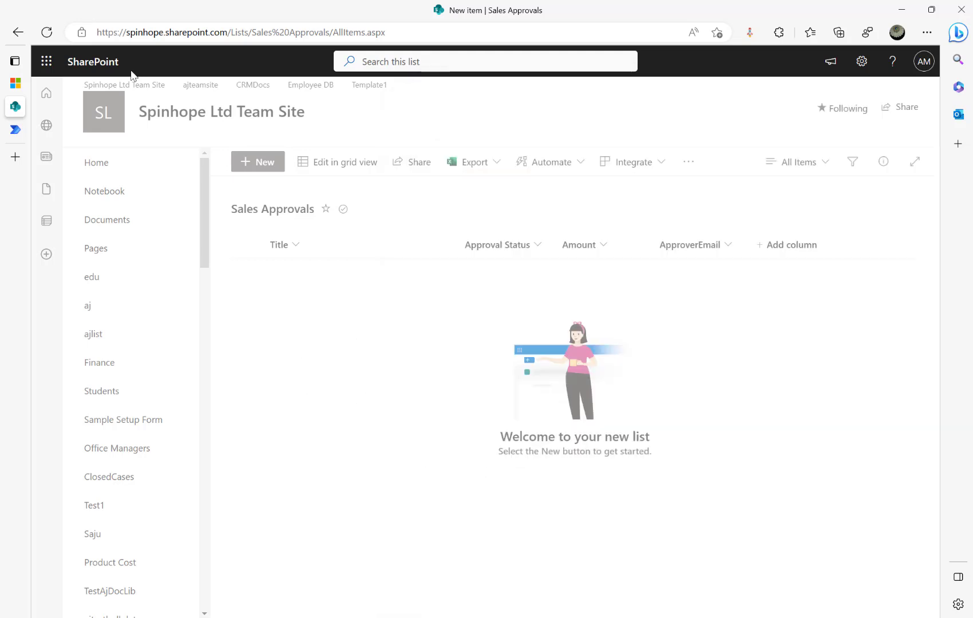
Switch to the SharePoint Multi-Level Approvals flow in Power Automate and inspect the item-created trigger with its advanced options.
click(16, 130)
click(439, 131)
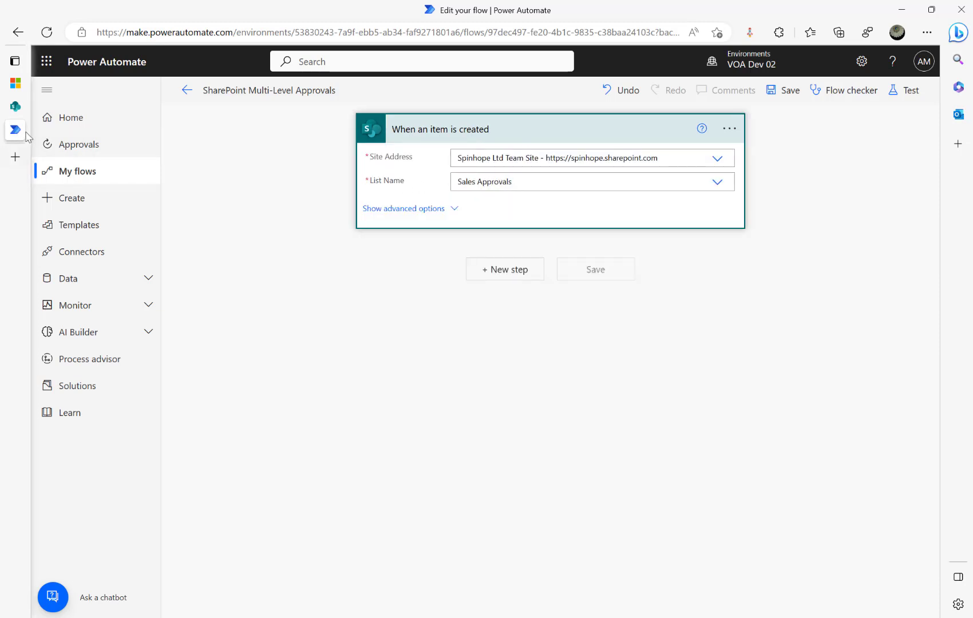
click(26, 106)
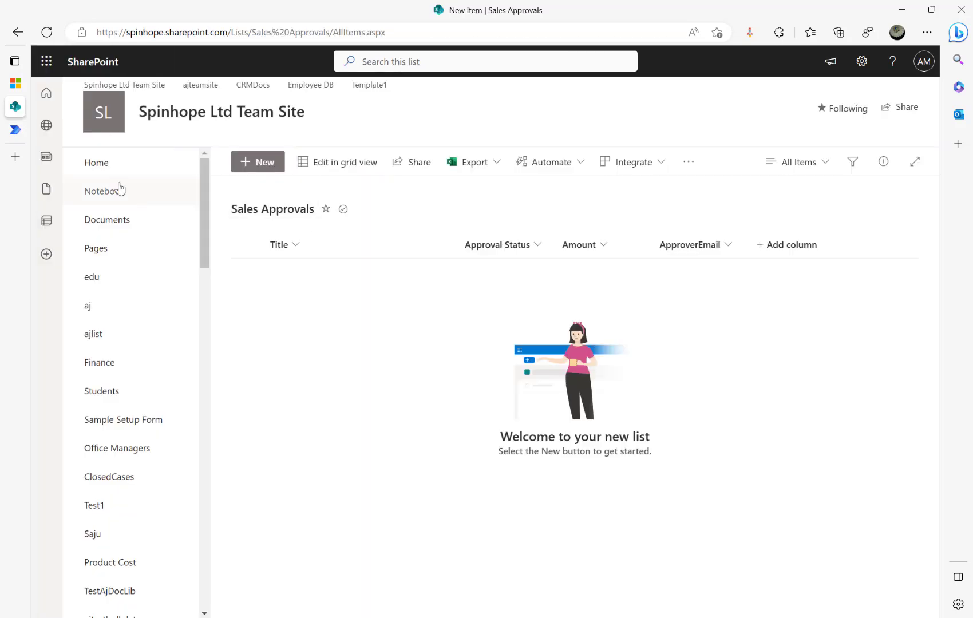
click(16, 130)
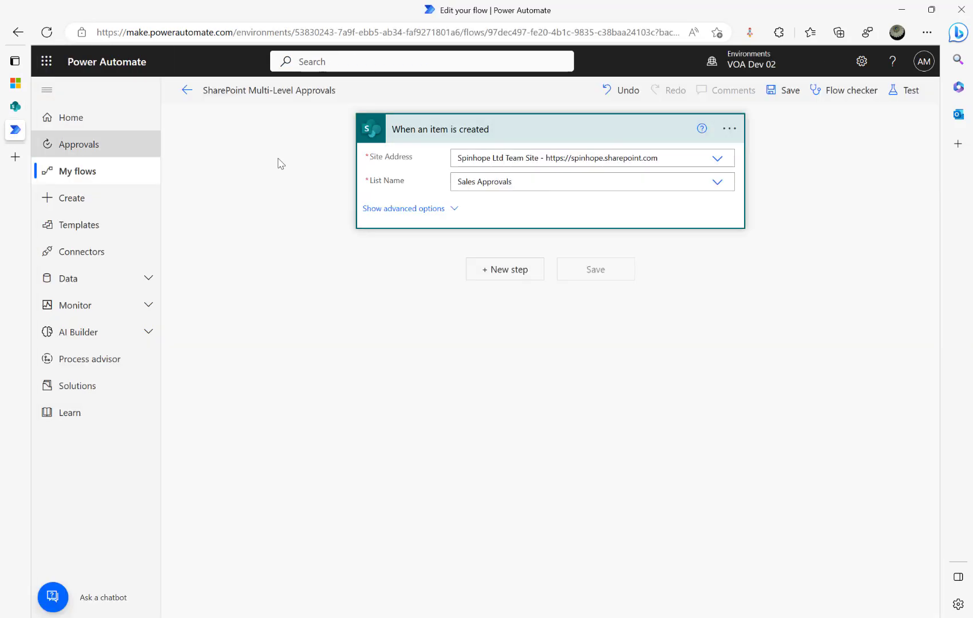
click(430, 211)
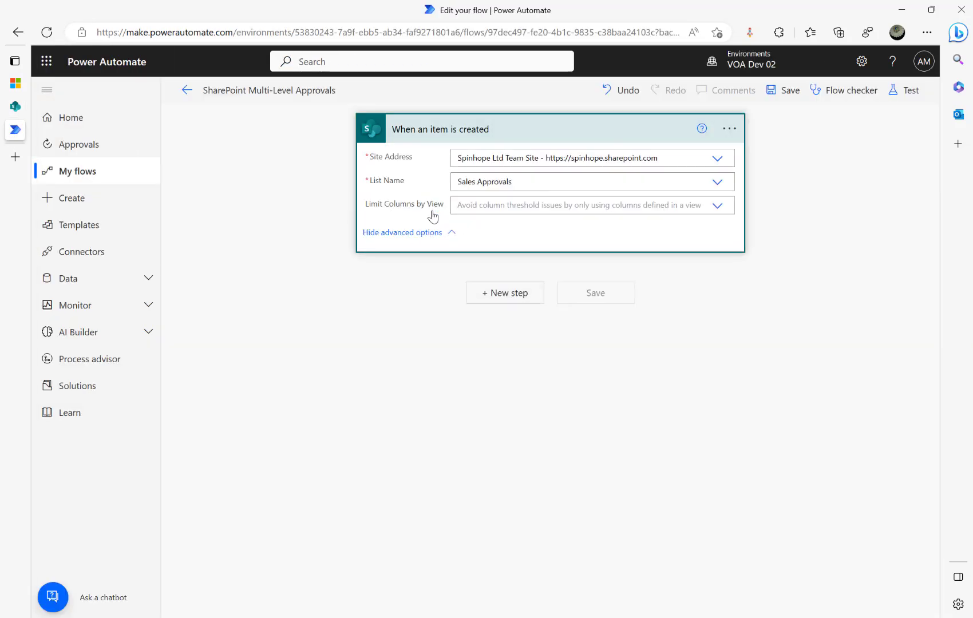
Add a Compose action after the trigger with the ApproverEmail Value dynamic content as its input.
click(502, 300)
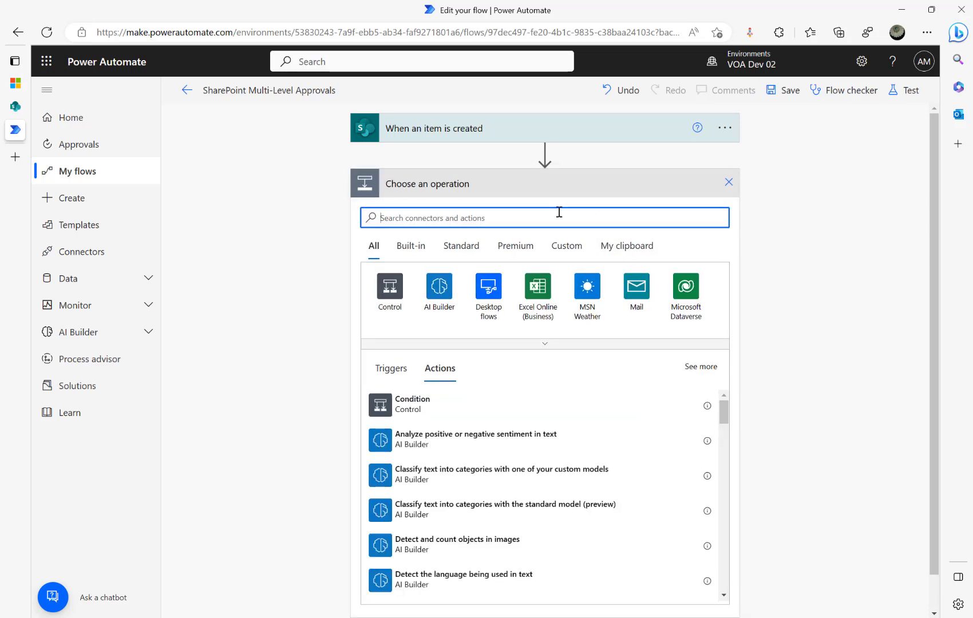
text(compose)
click(411, 410)
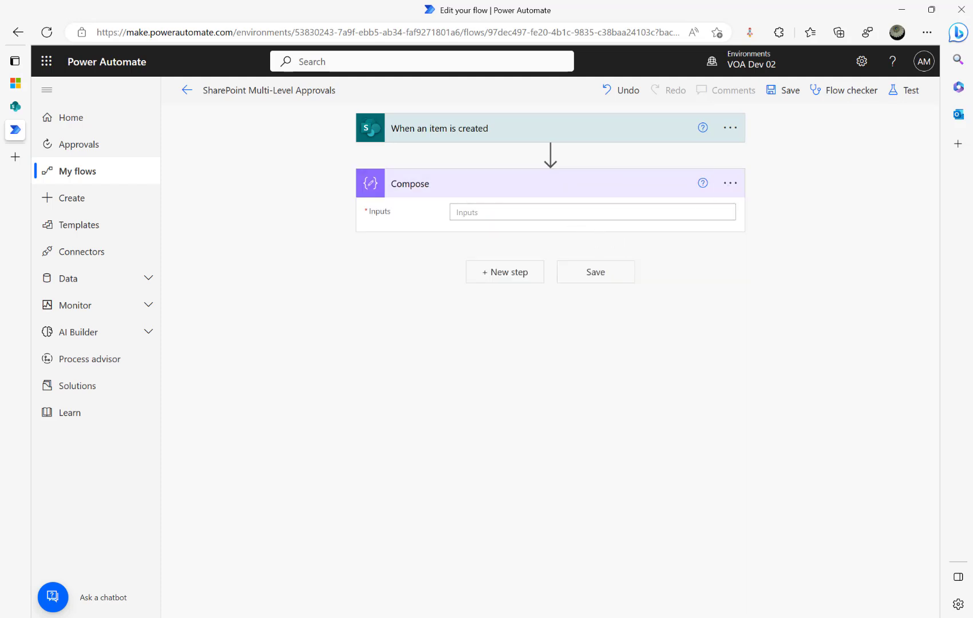
click(489, 216)
click(762, 274)
text(email)
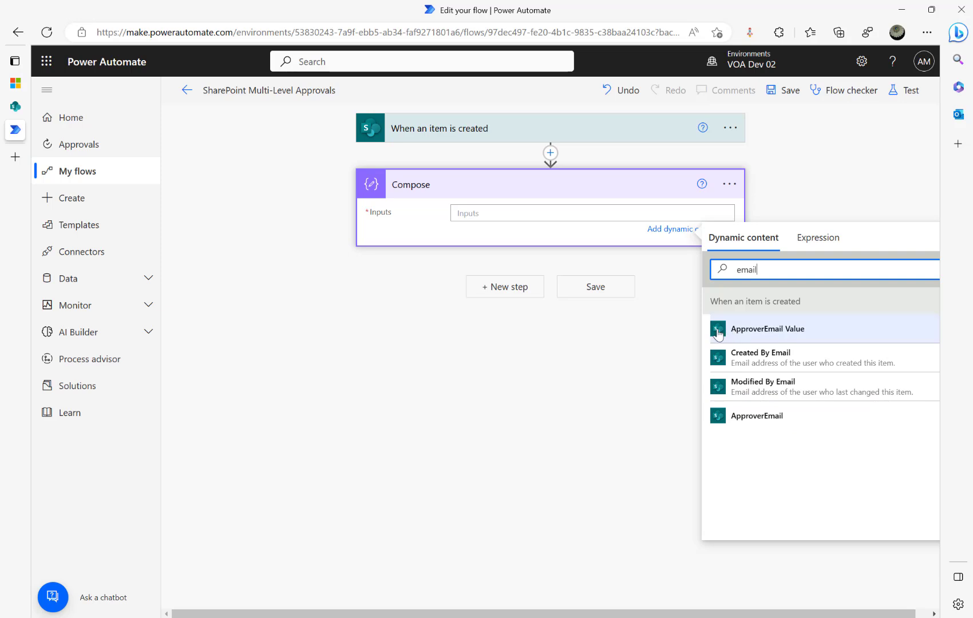
click(801, 332)
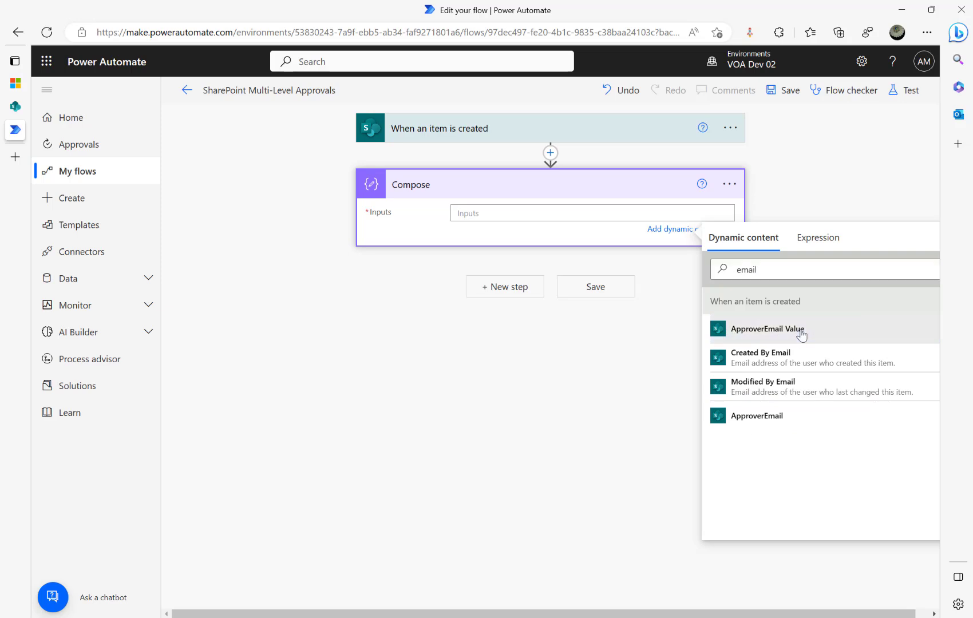
Save the flow and start a manual test run.
click(906, 92)
click(755, 125)
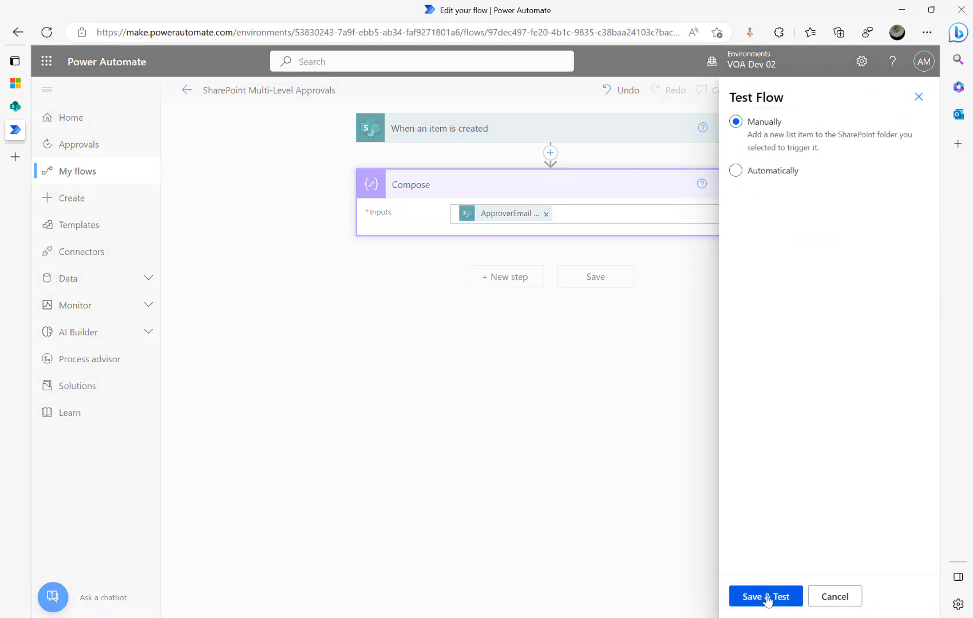
click(768, 598)
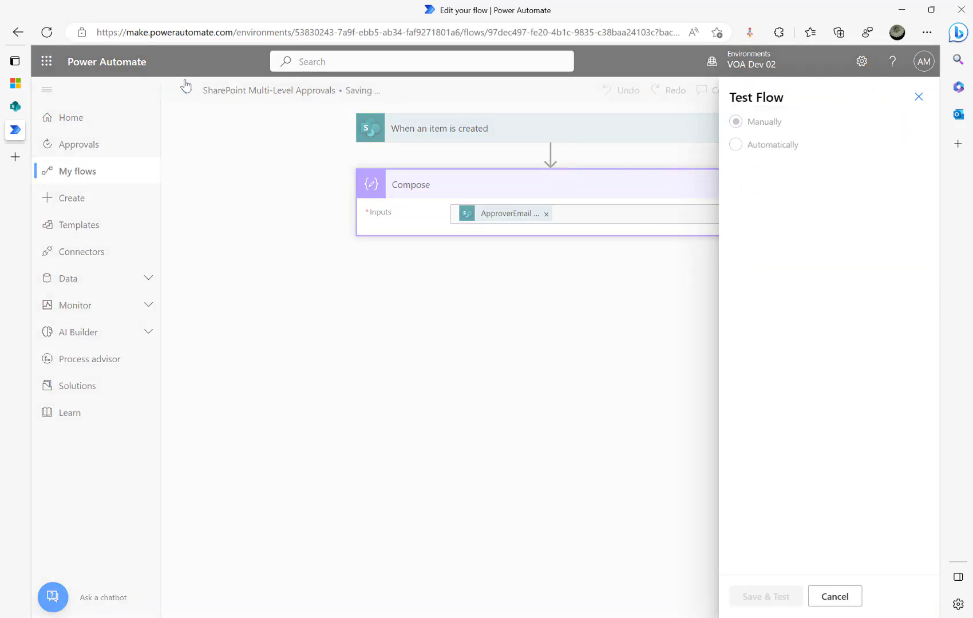
Switch to SharePoint and create a Sales Approvals item titled Product 100 with amount 15000 and the third listed approver e-mail.
click(15, 106)
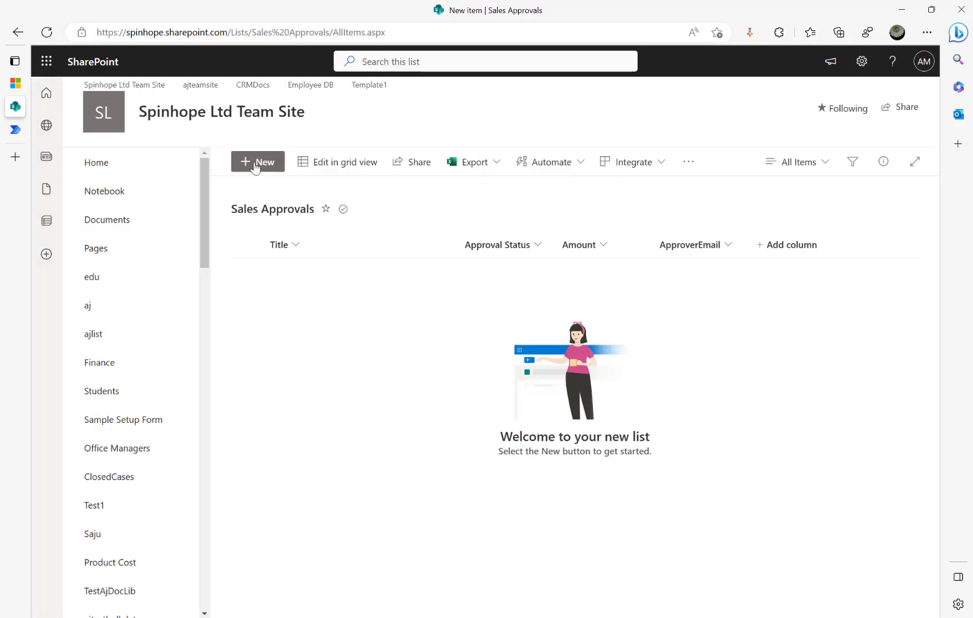
click(255, 165)
text(Product 100)
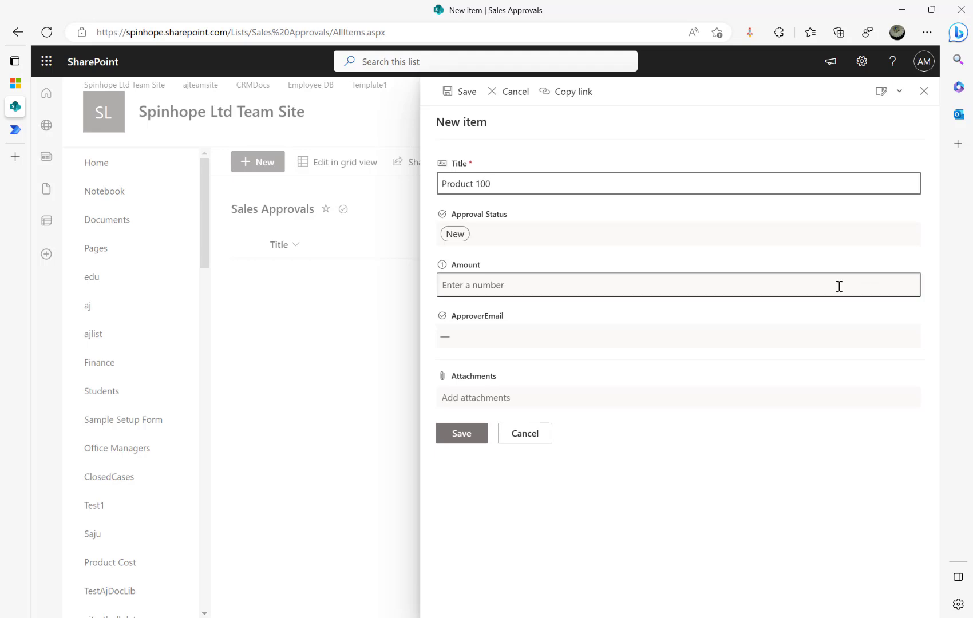
click(559, 289)
text(15000)
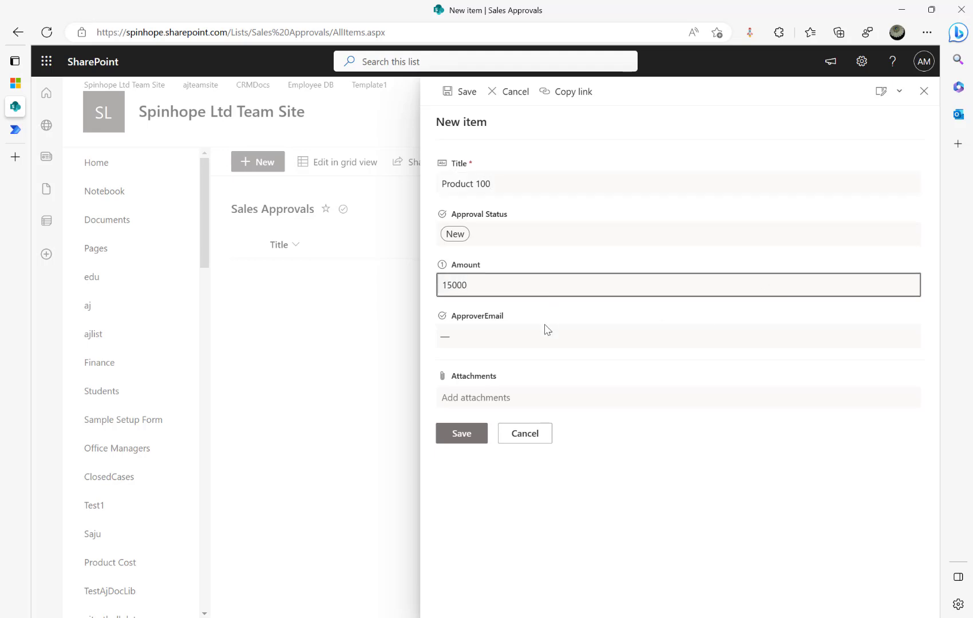
click(529, 337)
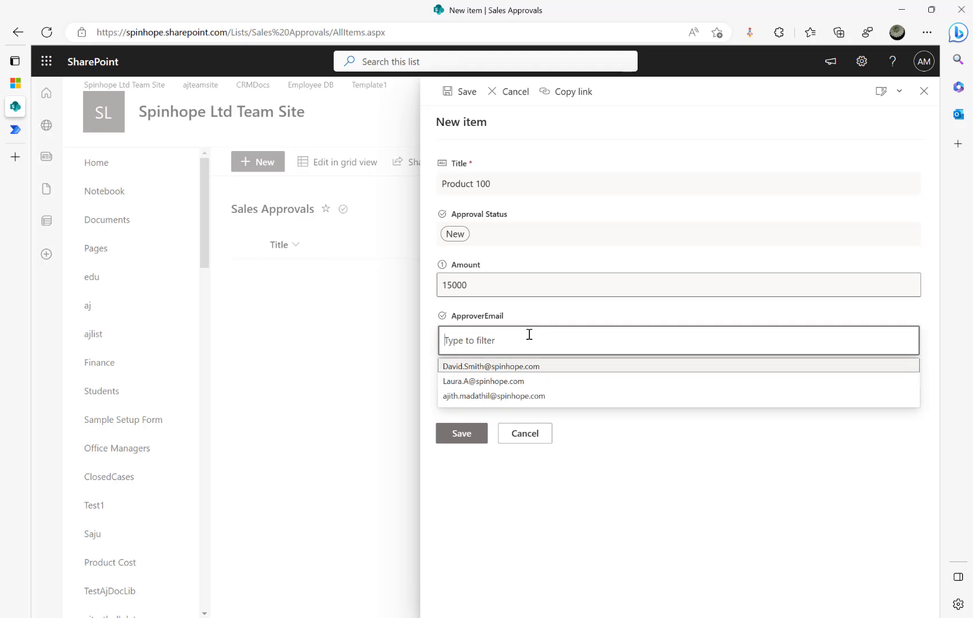
click(498, 397)
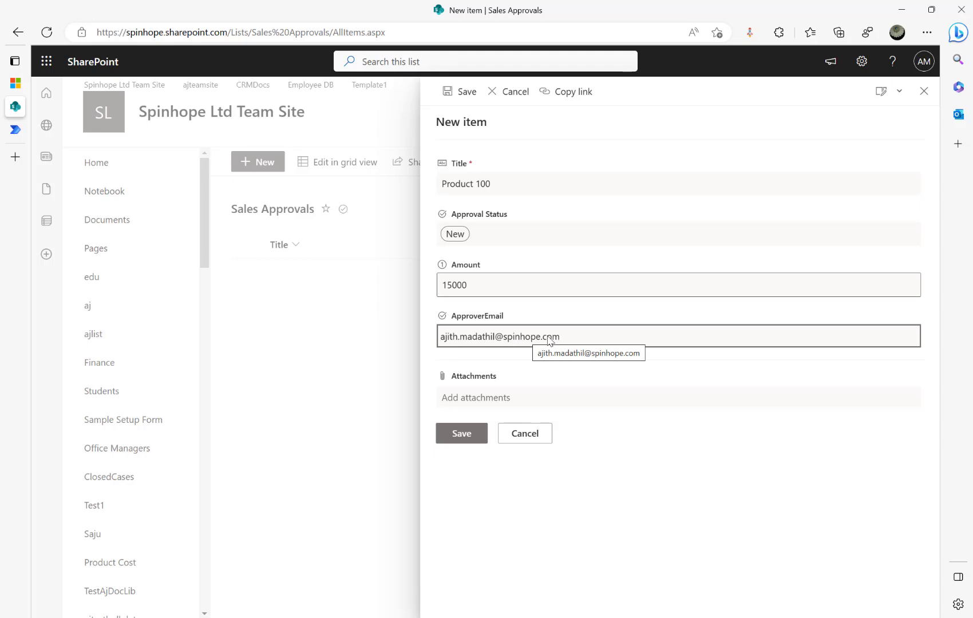
click(475, 433)
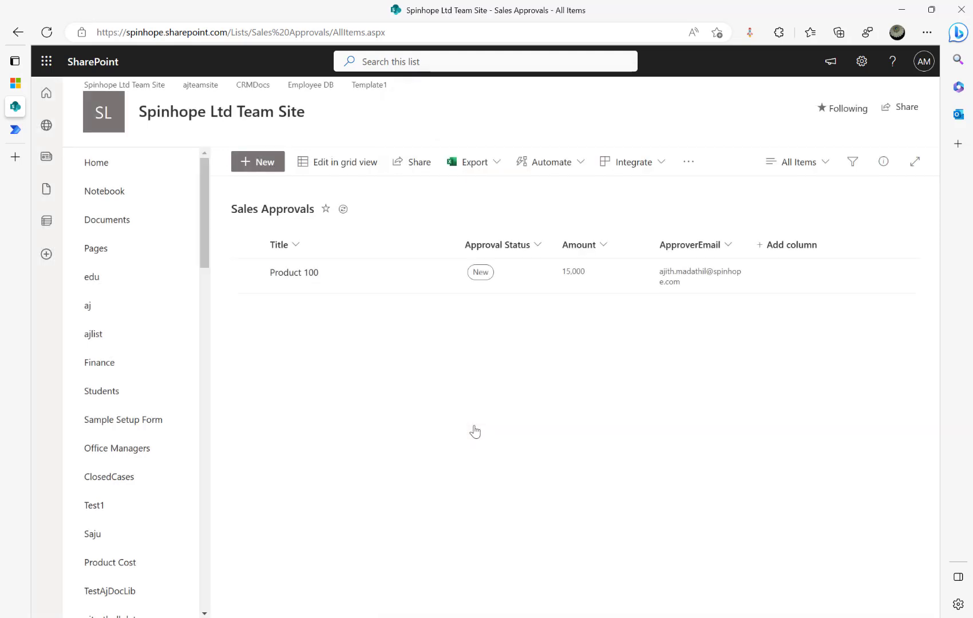
Switch to Power Automate and inspect the Compose action's inputs and outputs in the test run.
click(18, 131)
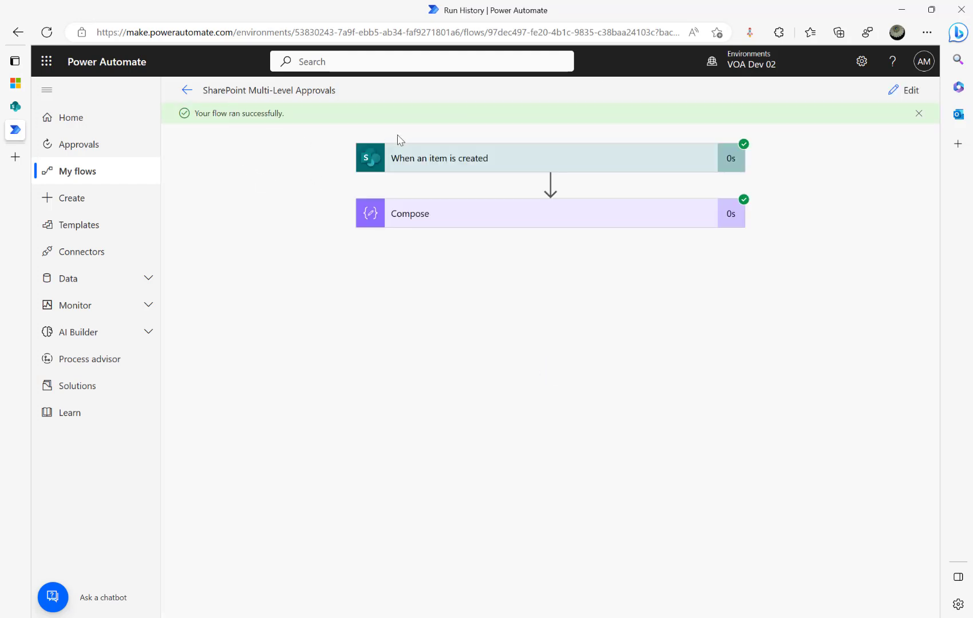
click(460, 213)
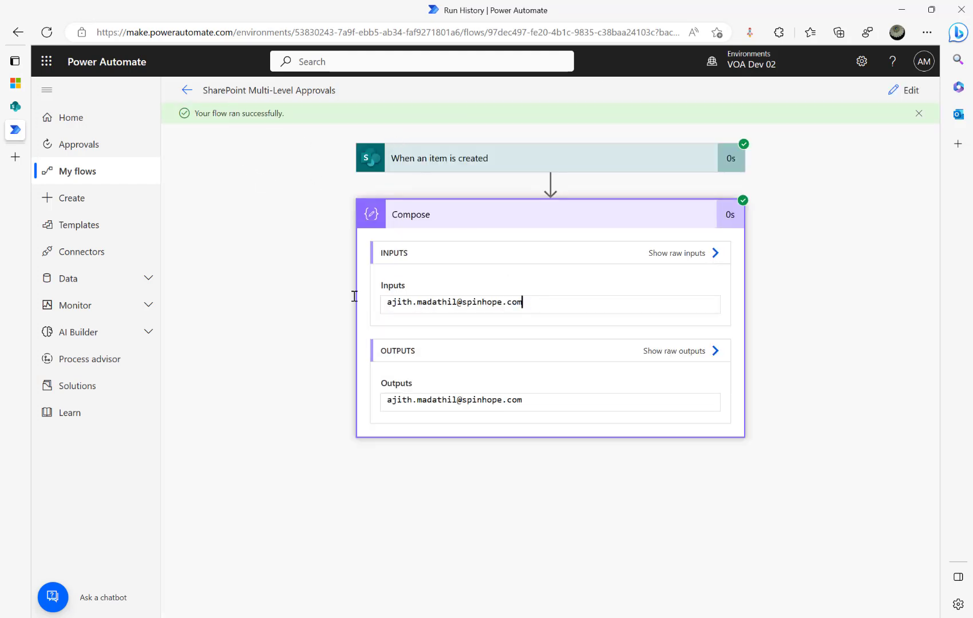
drag(526, 302, 289, 301)
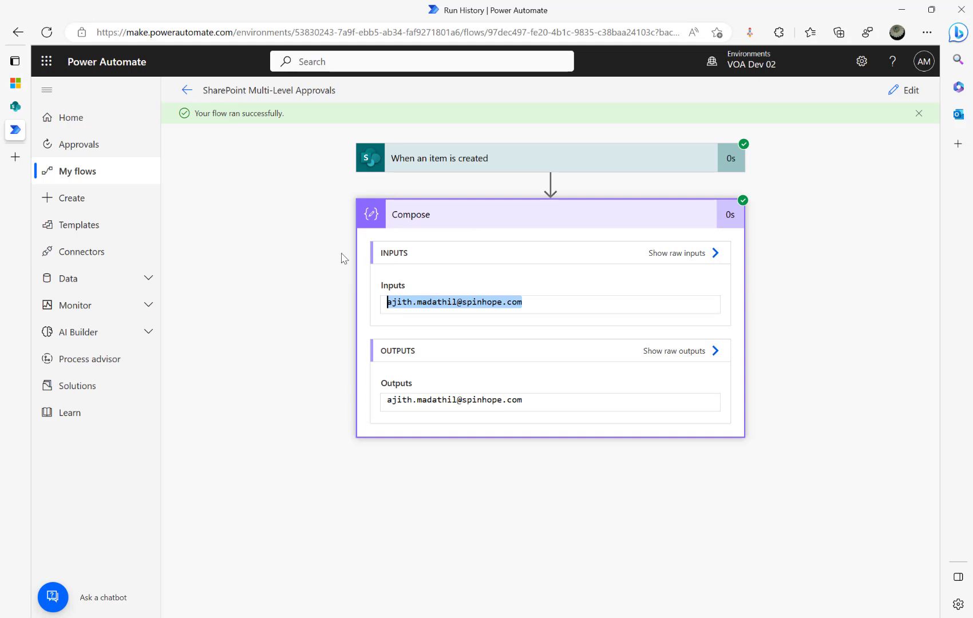
Switch to SharePoint and examine the Approval Status choices of the Product 100 item.
click(15, 107)
click(493, 277)
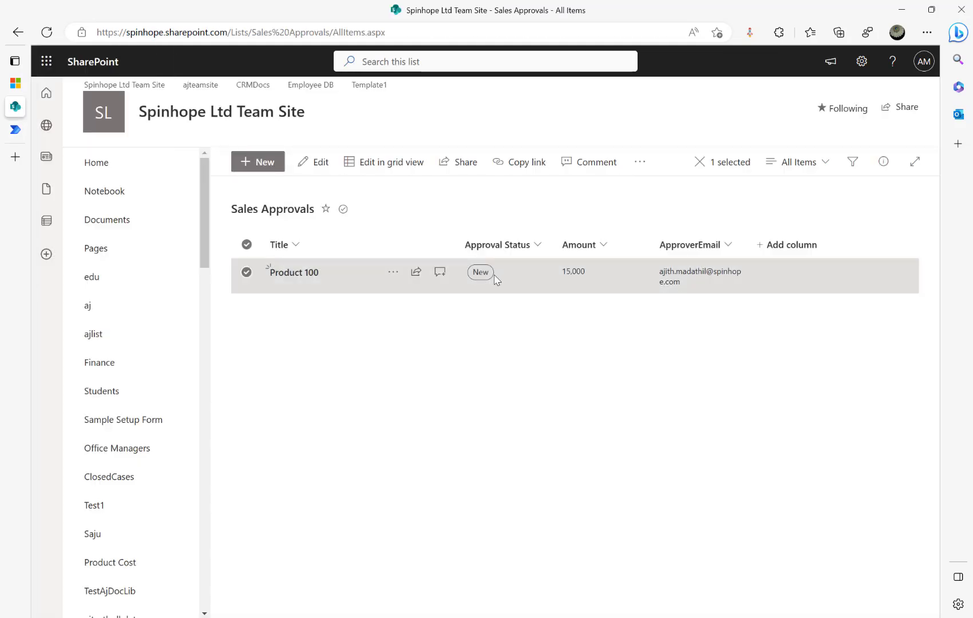
click(247, 273)
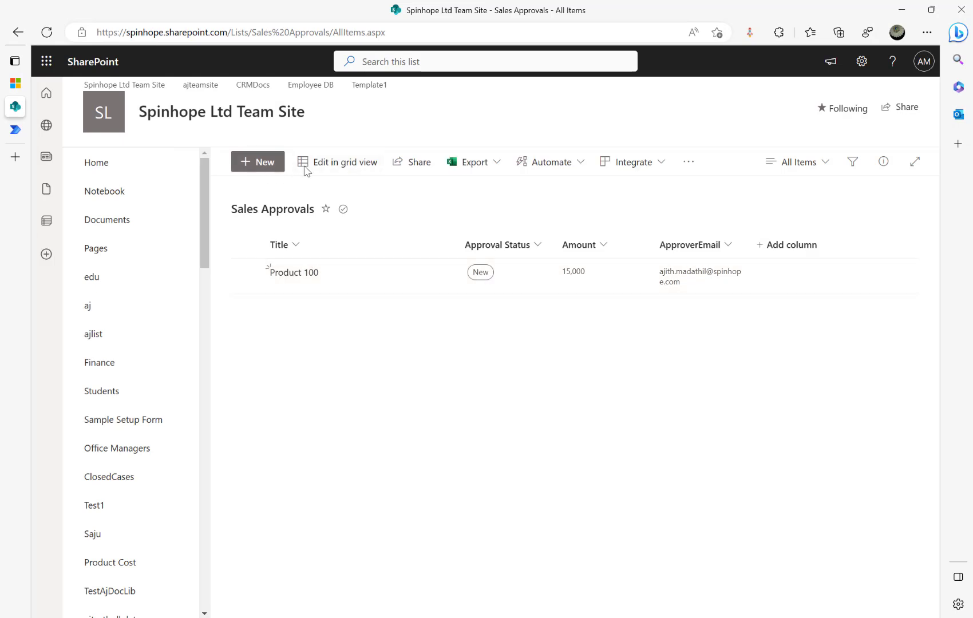
click(310, 277)
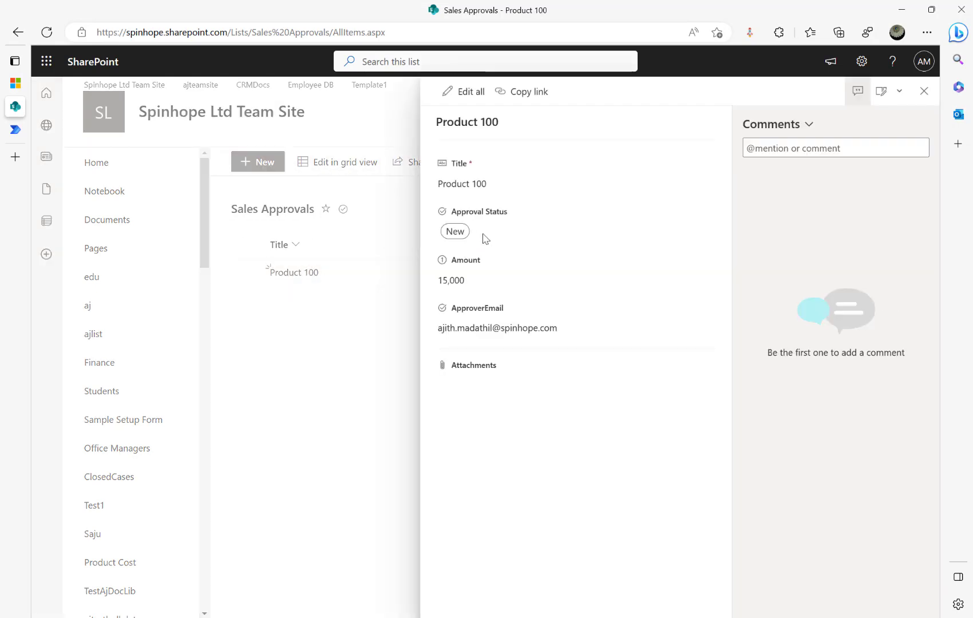
click(490, 236)
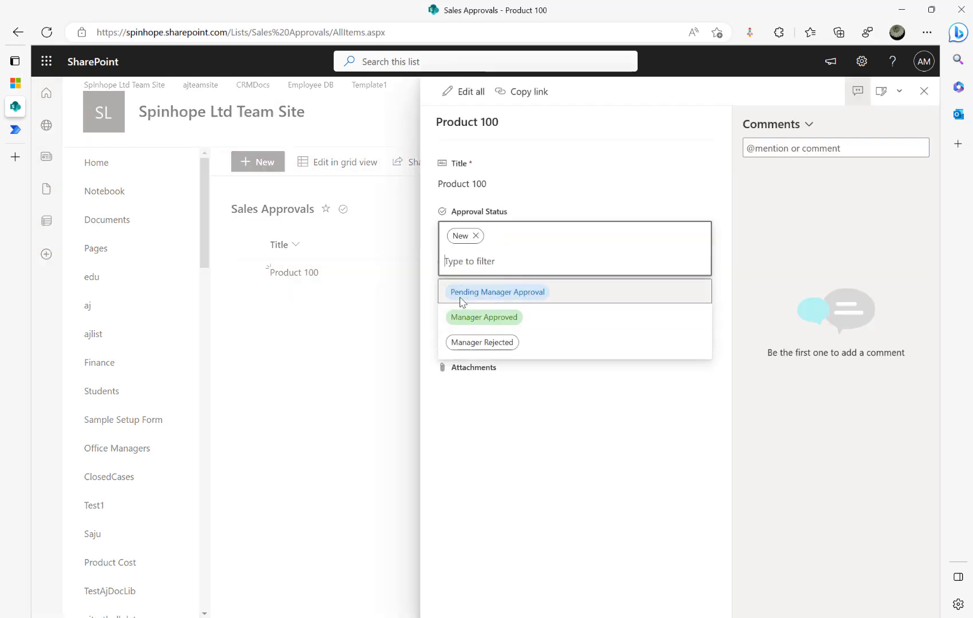
click(271, 369)
Return to the flow in Power Automate, edit it, and add a SharePoint Update item action after Compose.
click(12, 133)
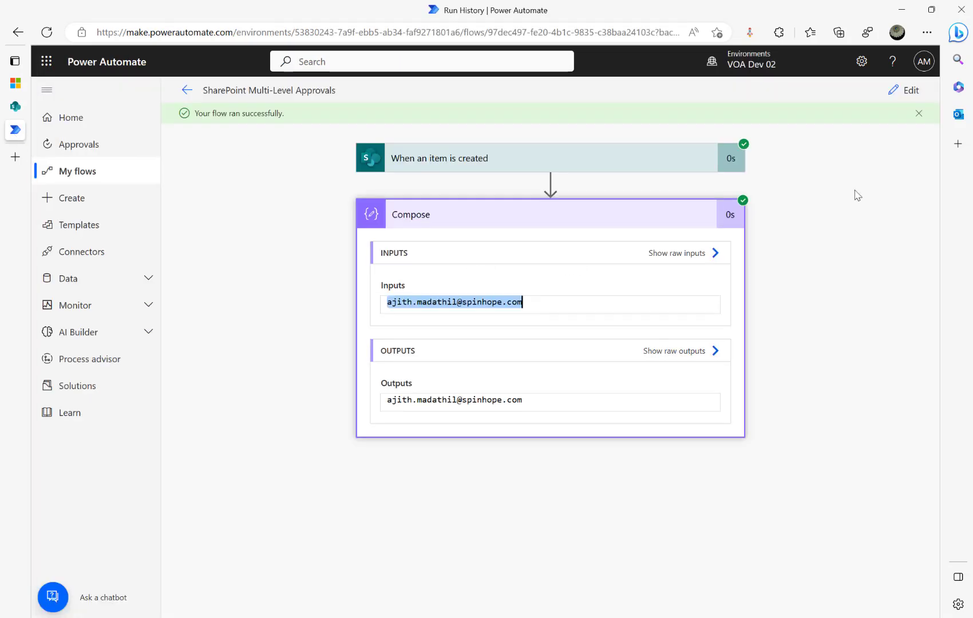
click(893, 92)
click(517, 276)
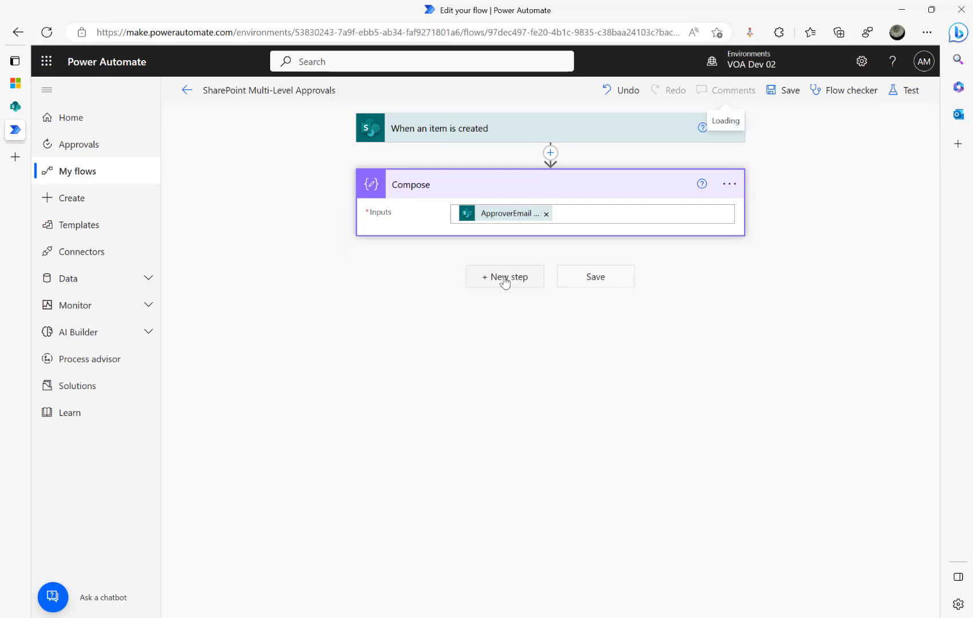
text(update)
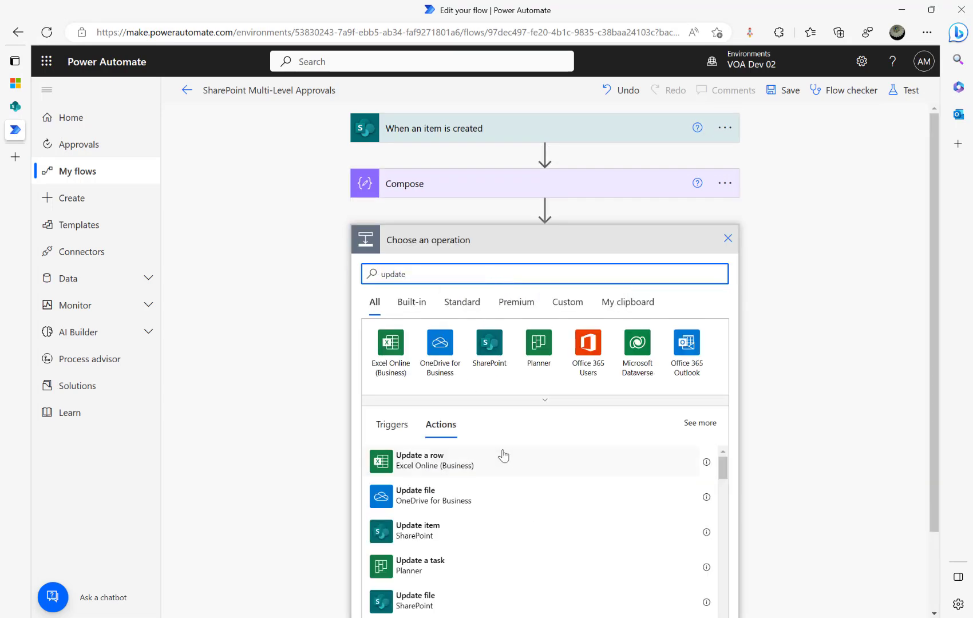
click(420, 539)
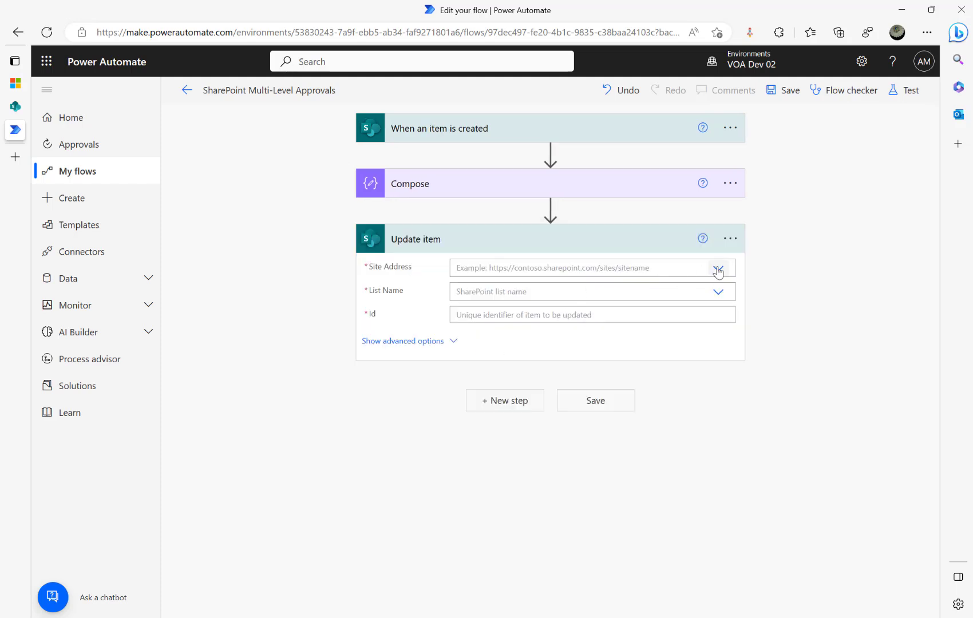
Set the Update item action's site to Spinhope Ltd Team Site and its list to Sales Approvals.
click(718, 269)
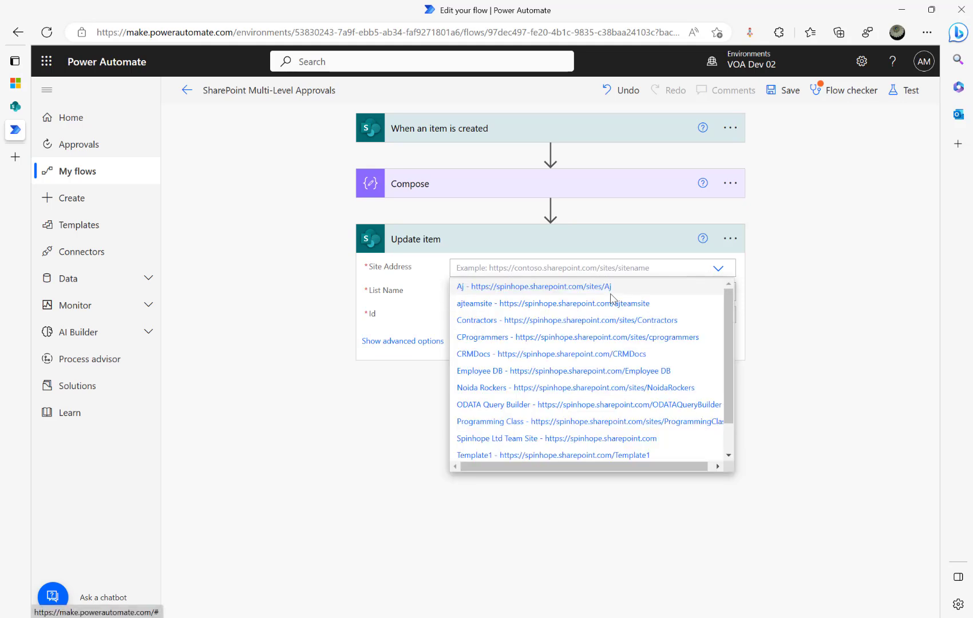
click(622, 440)
click(549, 290)
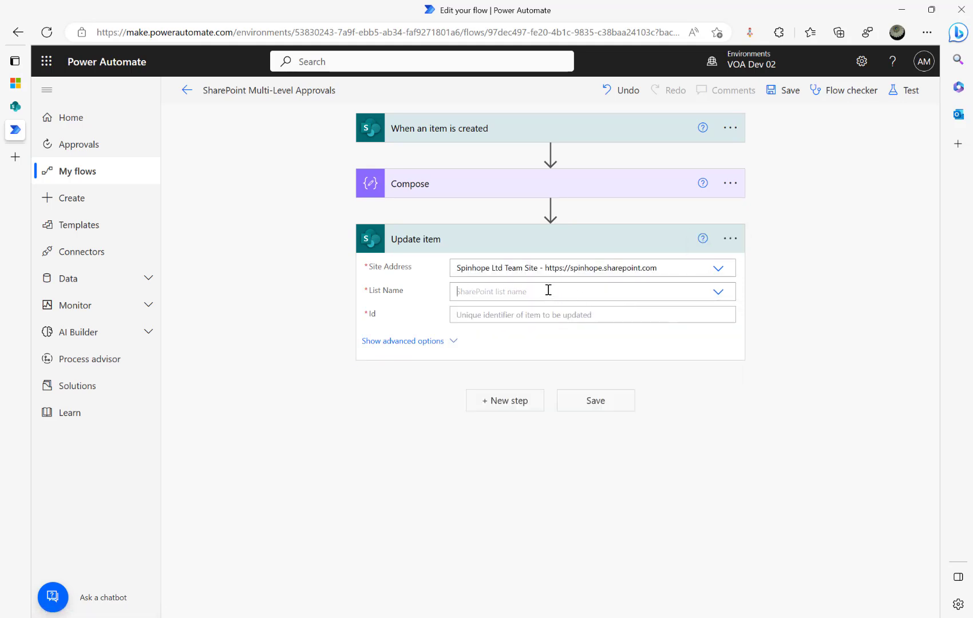
text(Sales appr)
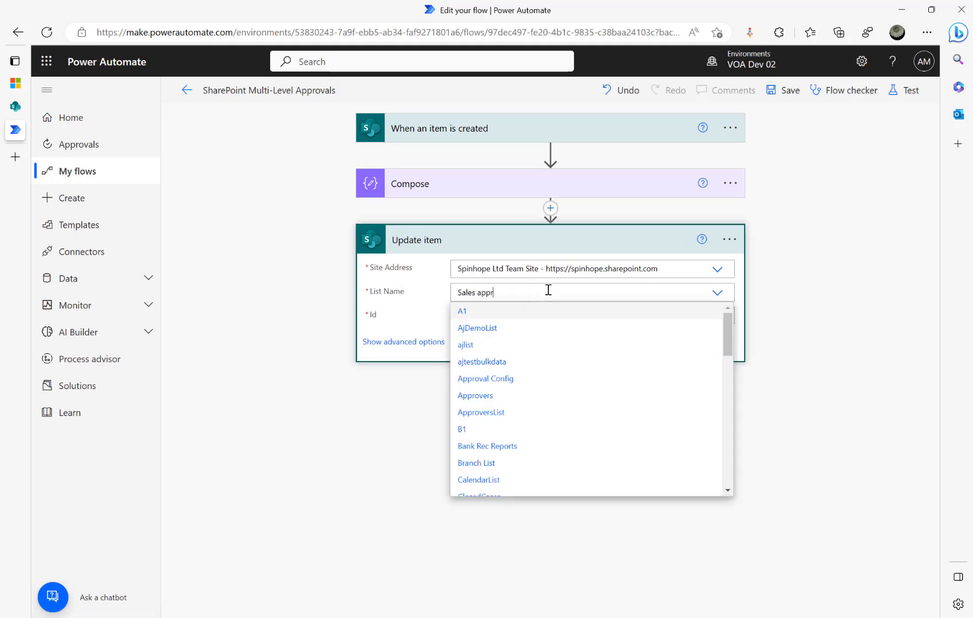
click(497, 311)
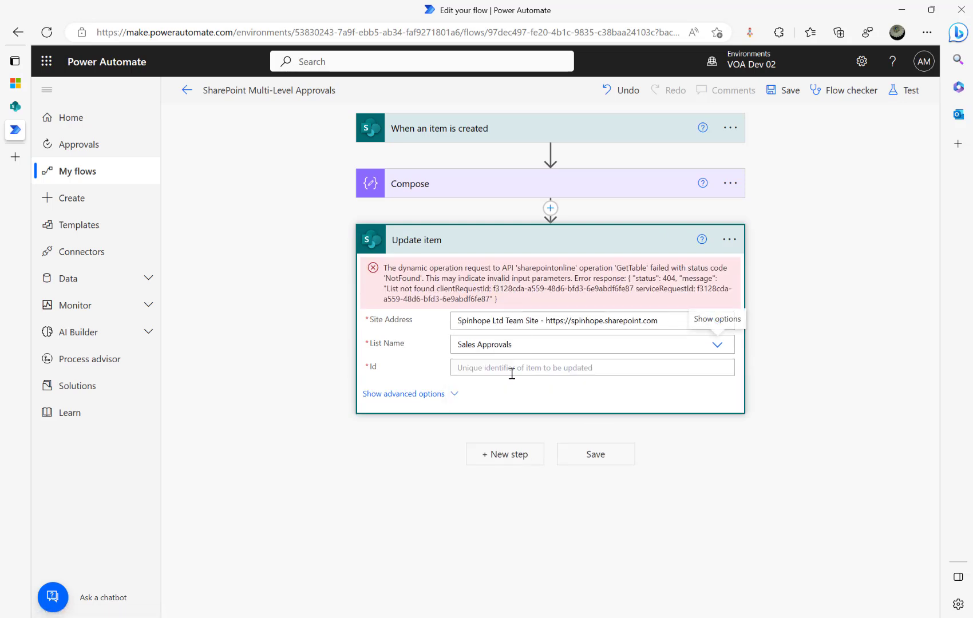
Map the trigger's ID and Title into the Update item action and set Approval Status Value to Pending Manager Approval.
click(527, 319)
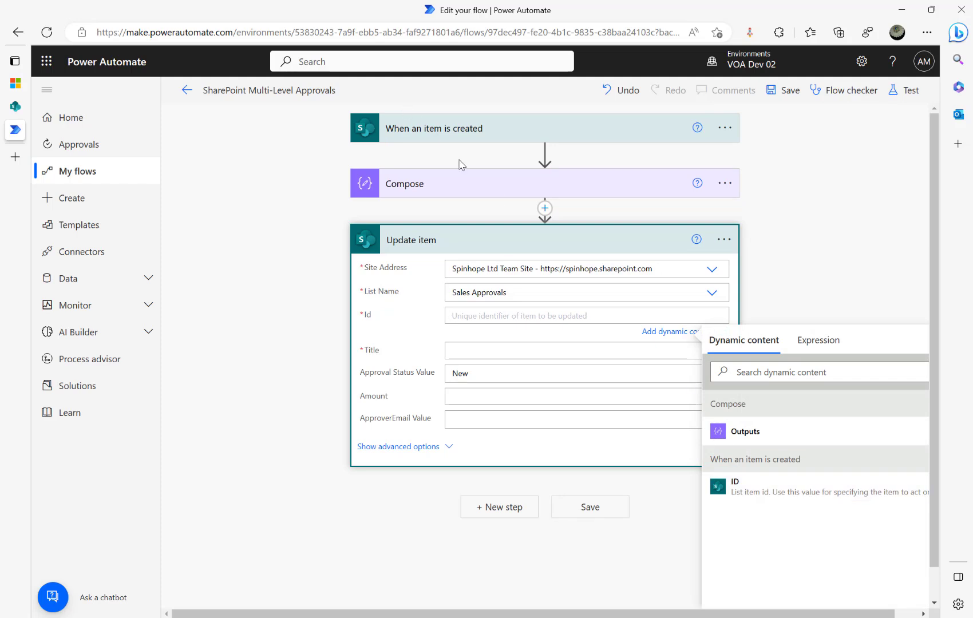
click(738, 486)
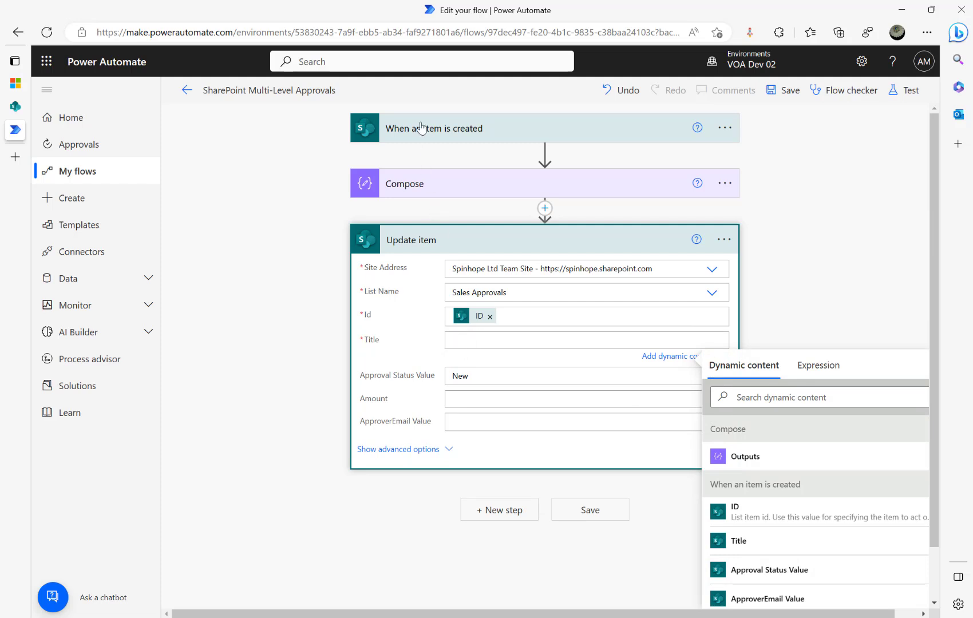
click(738, 544)
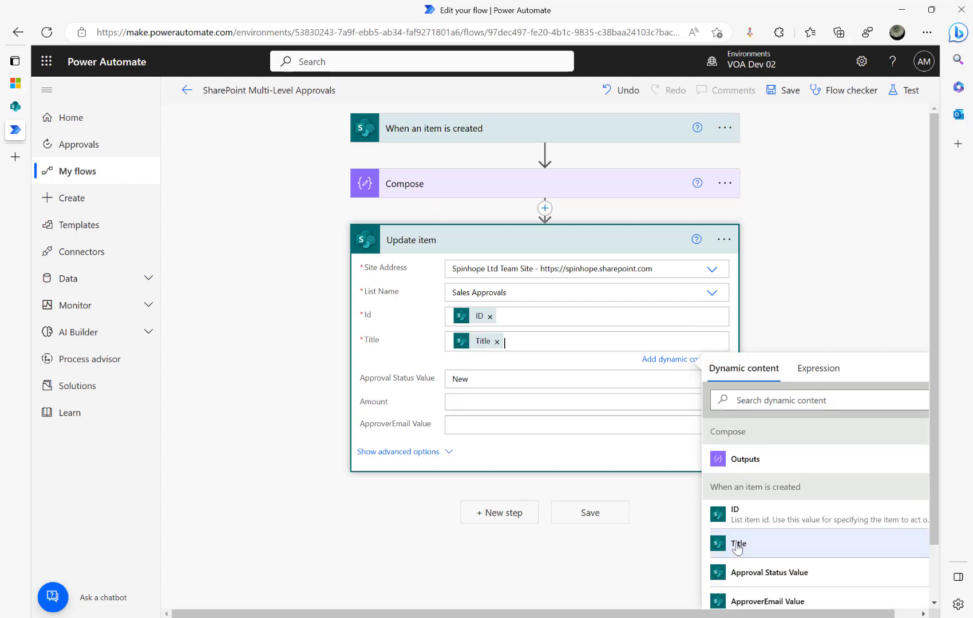
click(506, 381)
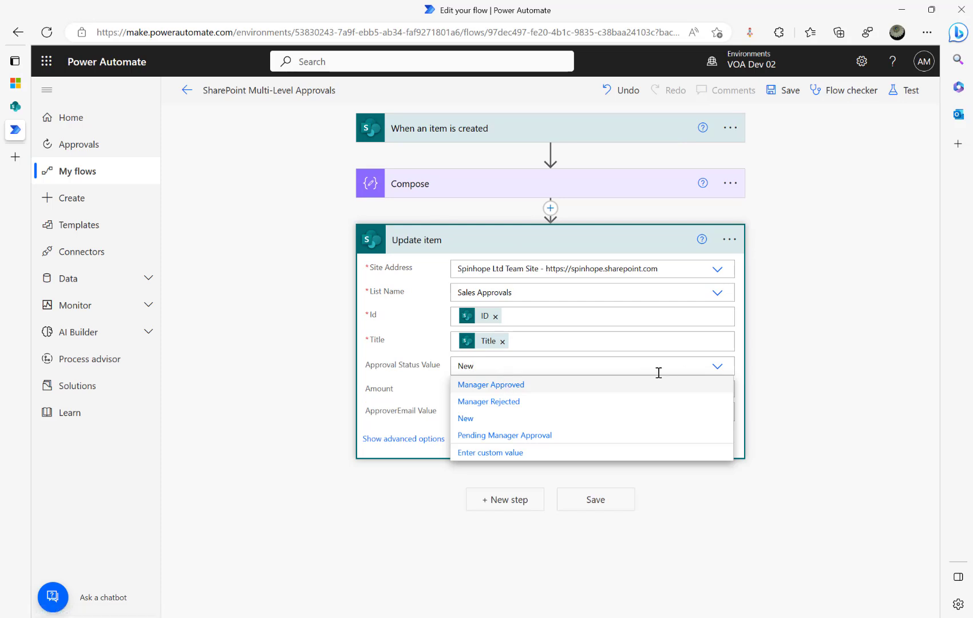
click(478, 435)
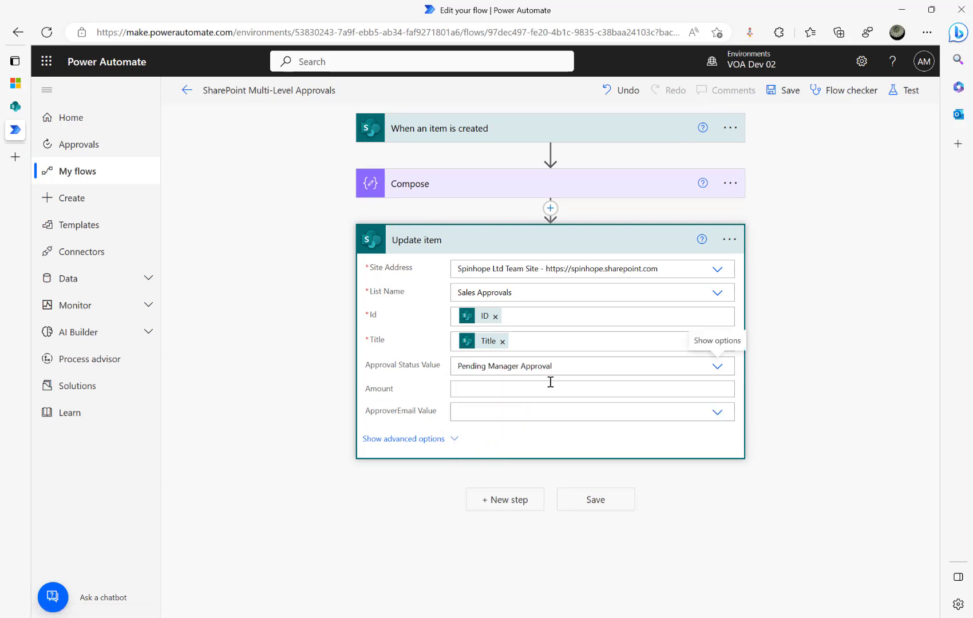
Add a Start and wait for an approval action after Update item with approval type Approve/Reject - First to respond.
click(507, 501)
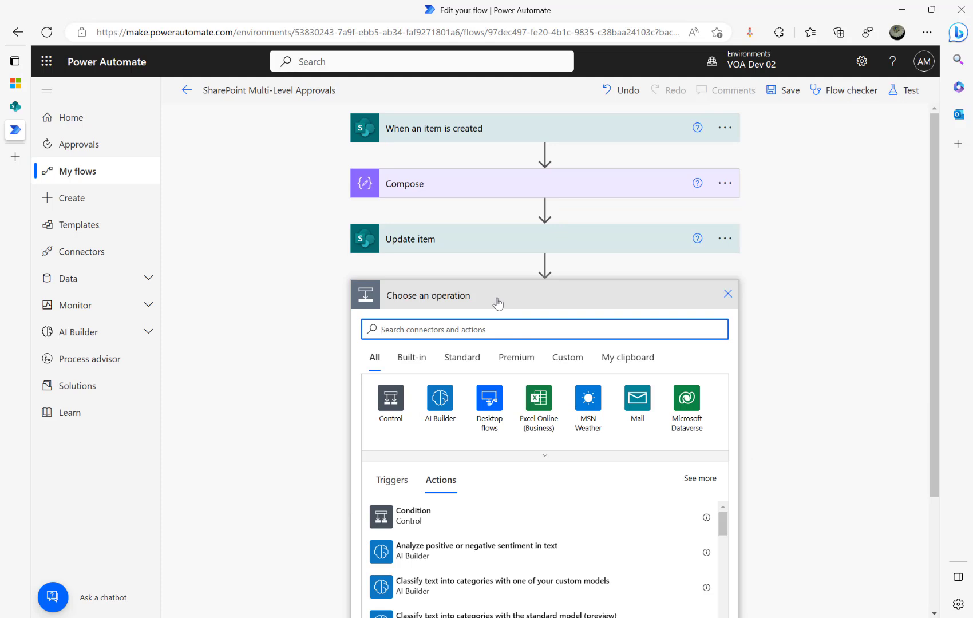
text(approv)
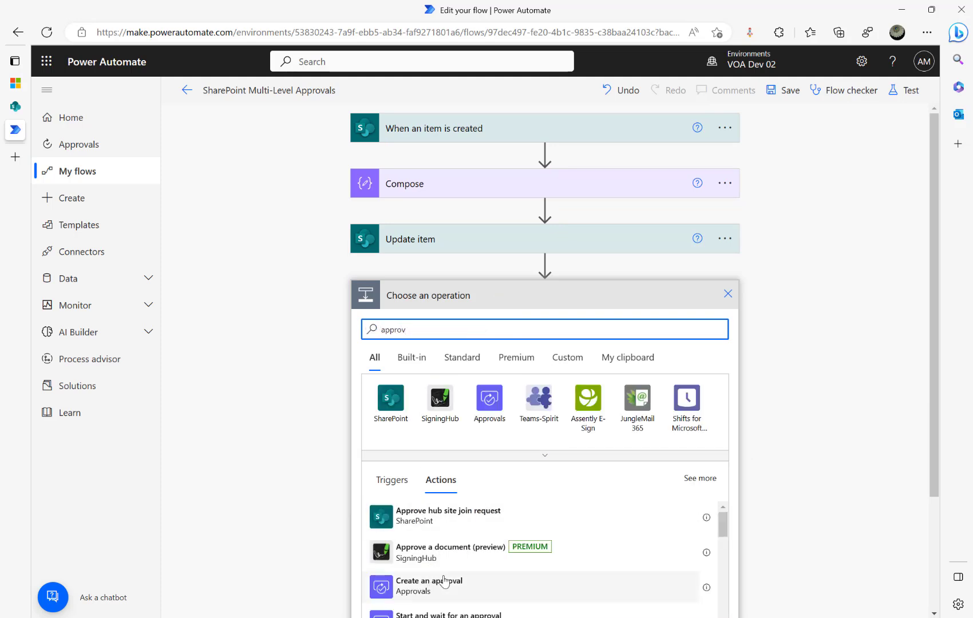
click(489, 400)
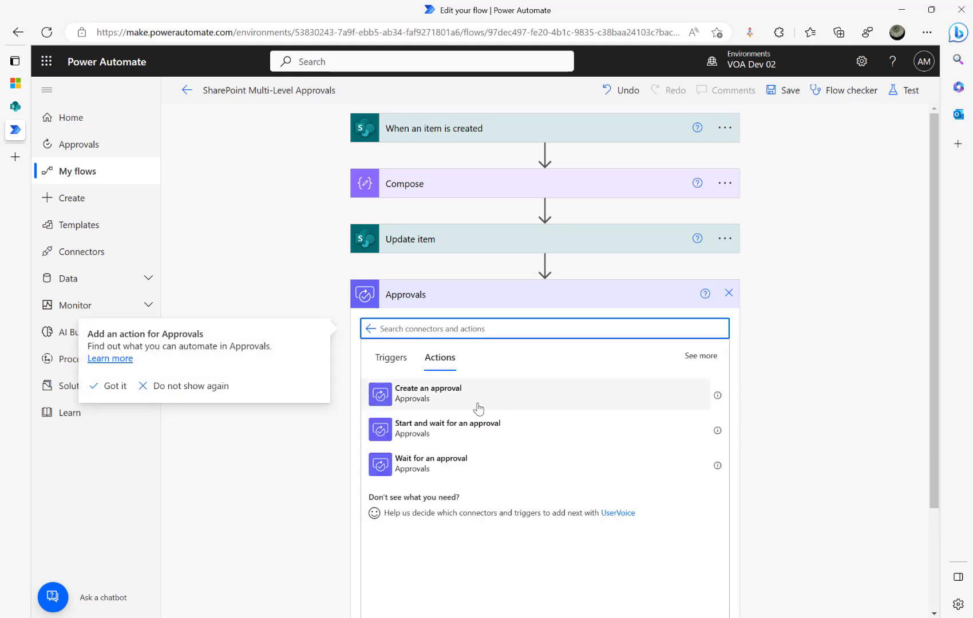
click(418, 434)
click(419, 437)
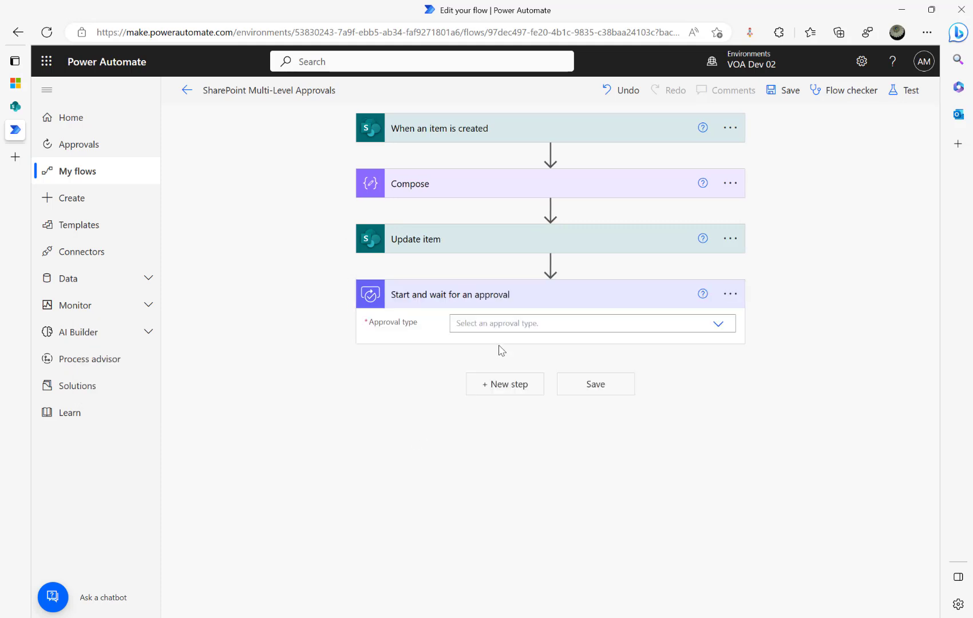
click(522, 327)
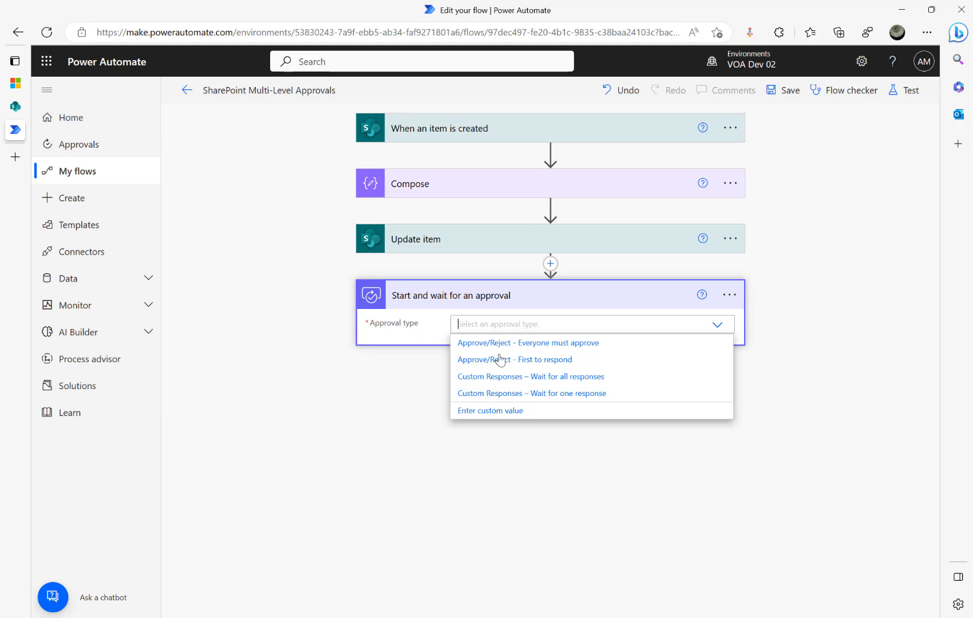
click(477, 365)
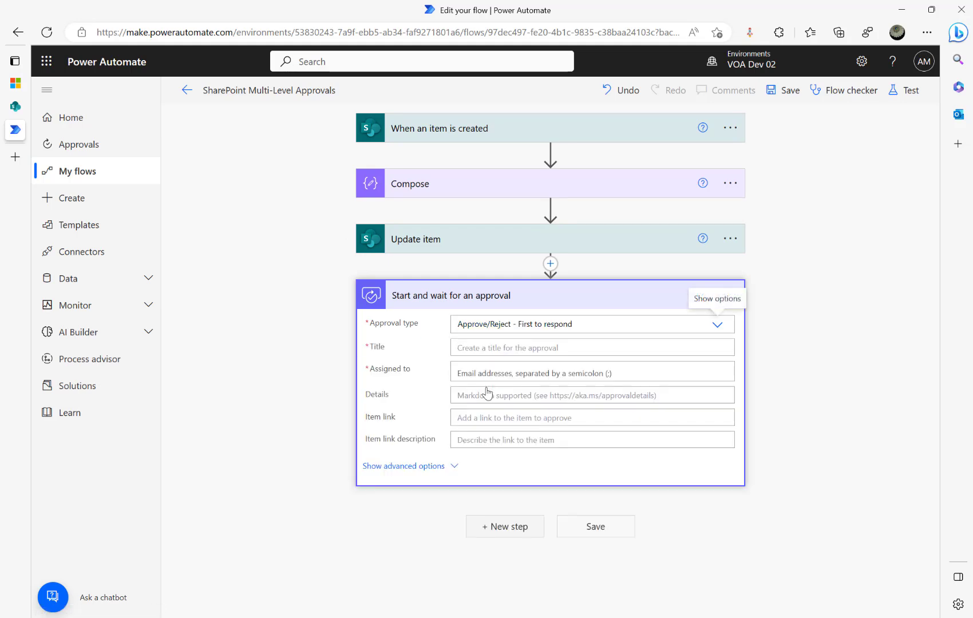
Set the title of the Start and wait for an approval action to "Please approve amount 10K".
click(549, 347)
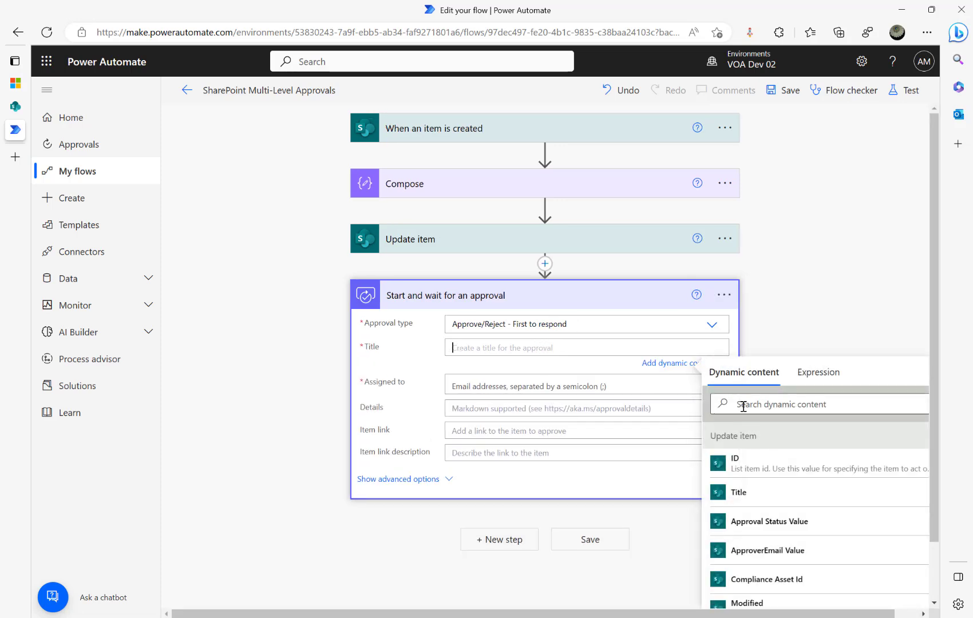
click(744, 404)
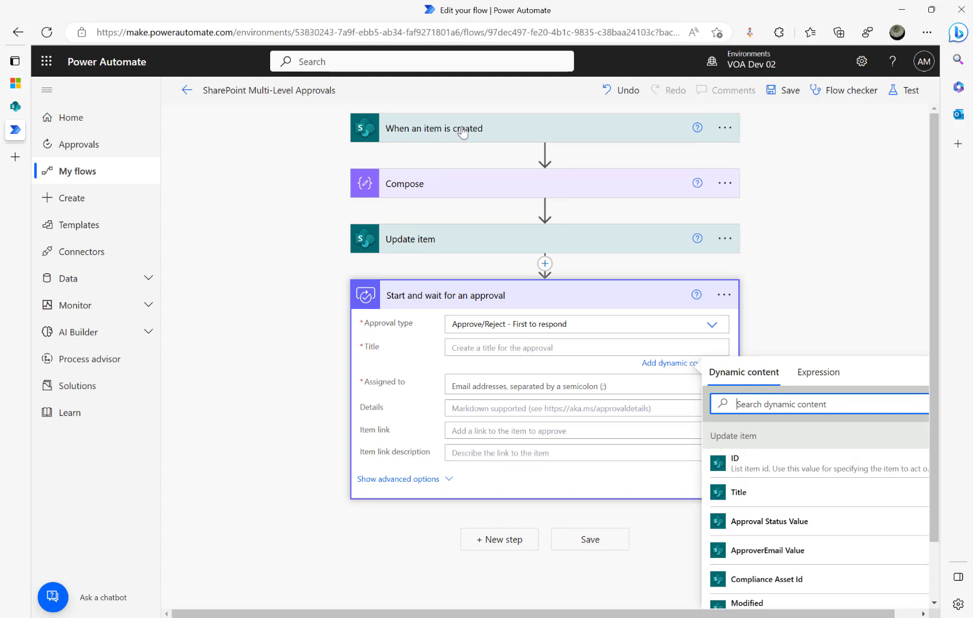
click(502, 349)
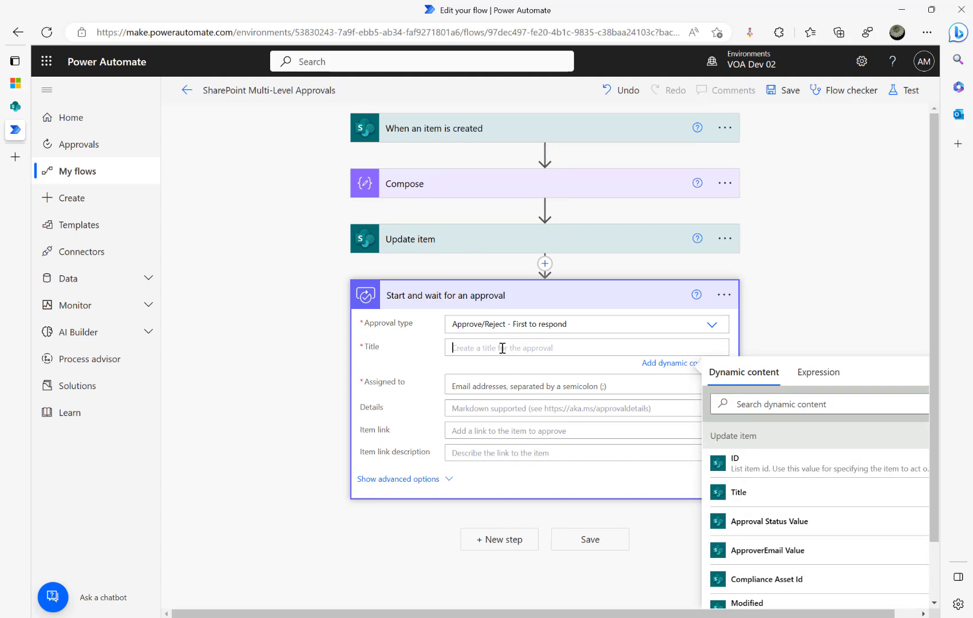
text(Please approve amount 10K)
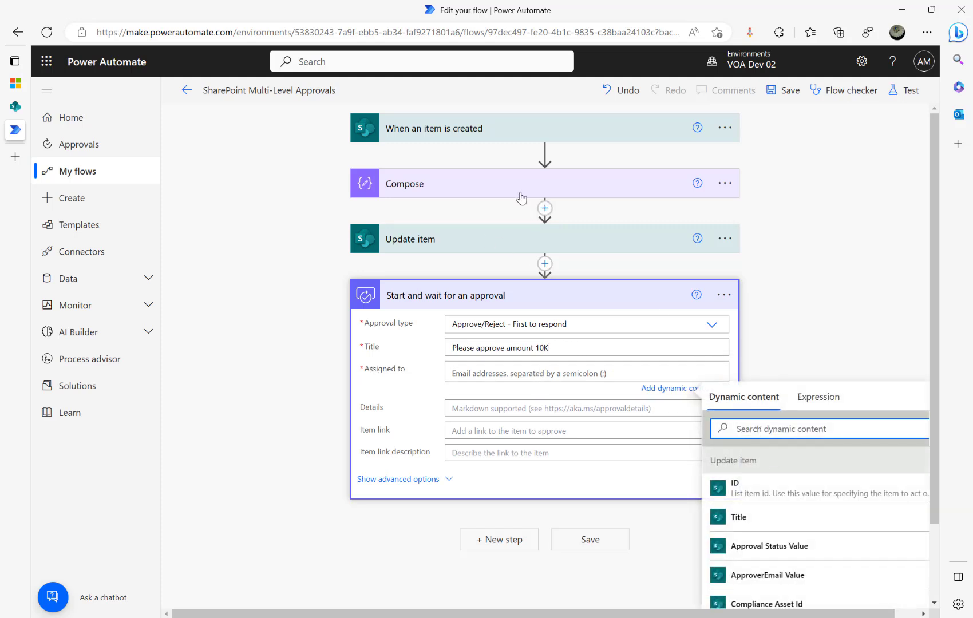
Try to assign the approval to the Outputs value of the Compose action.
text(otpu)
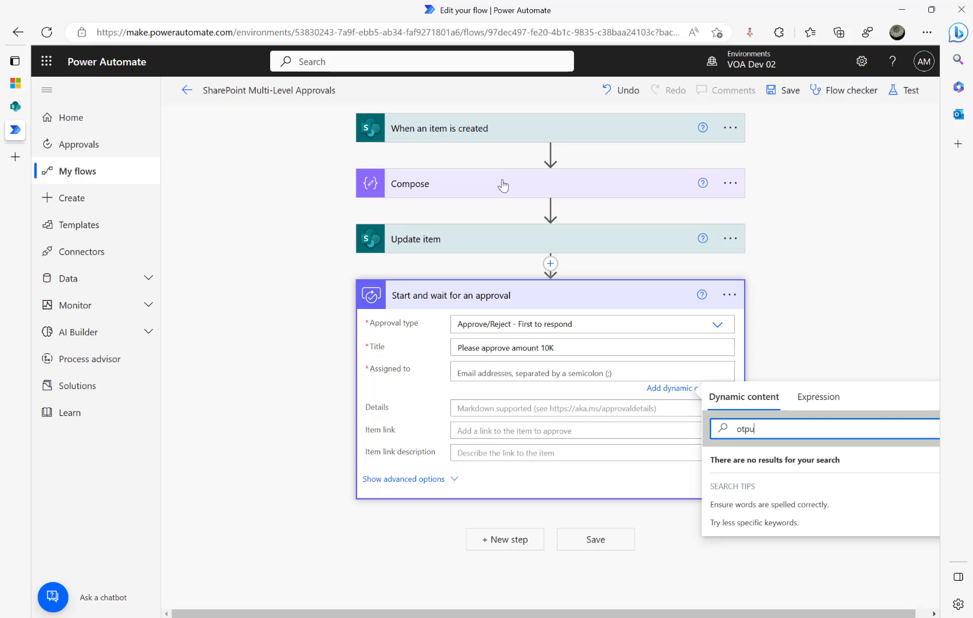
key(BackSpace)
key(BackSpace)
key(BackSpace)
text(ut)
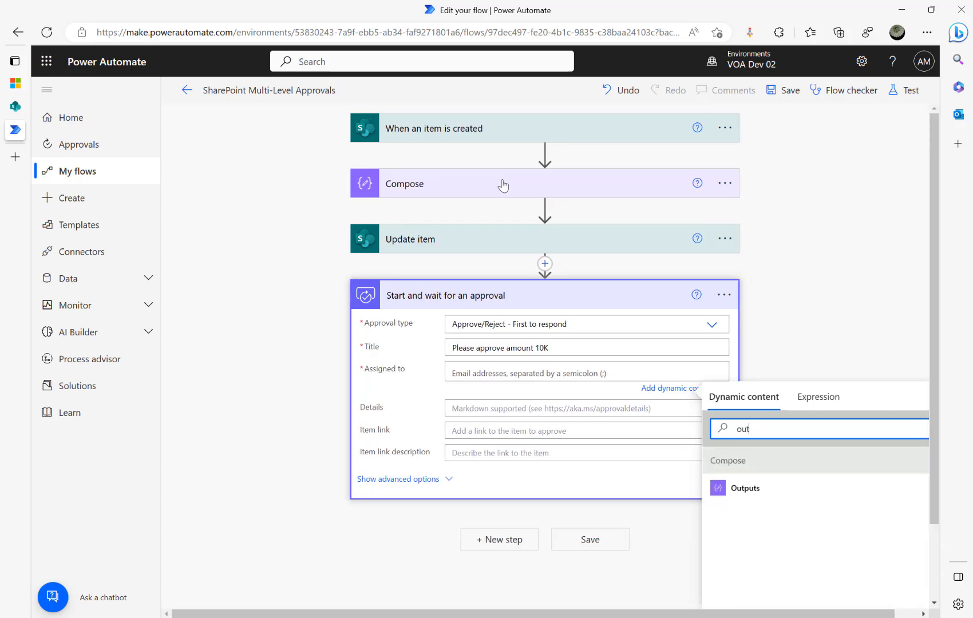
click(743, 494)
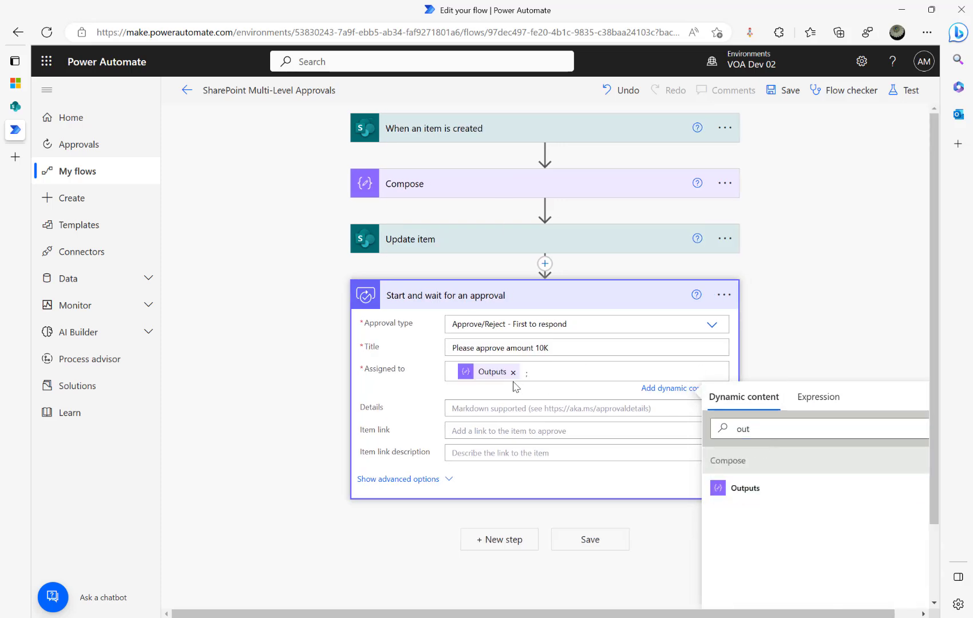
click(514, 373)
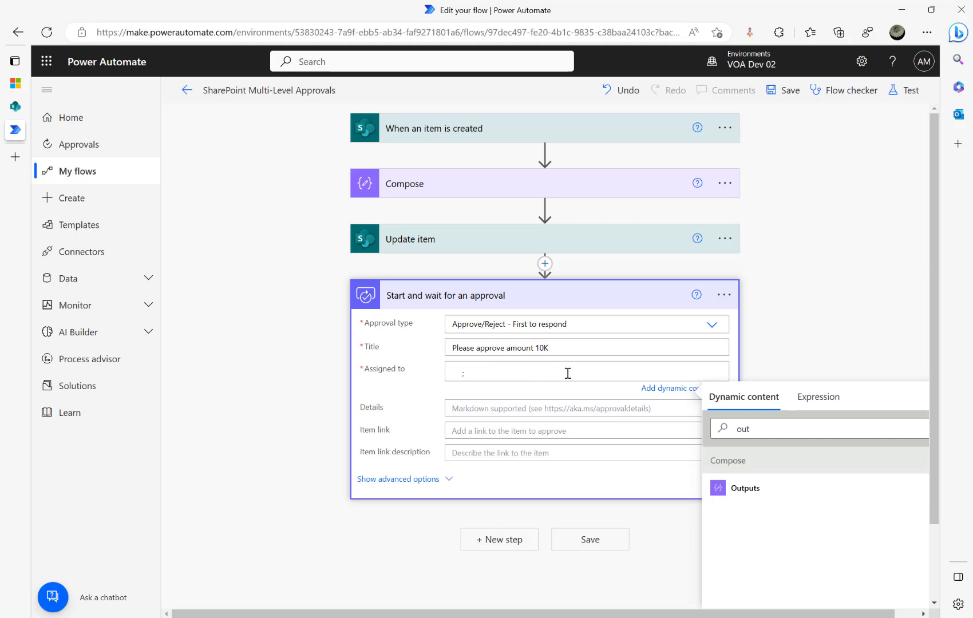
click(241, 363)
Assign the approval to the ApproverEmail Value dynamic content from the Update item action.
drag(771, 439, 608, 424)
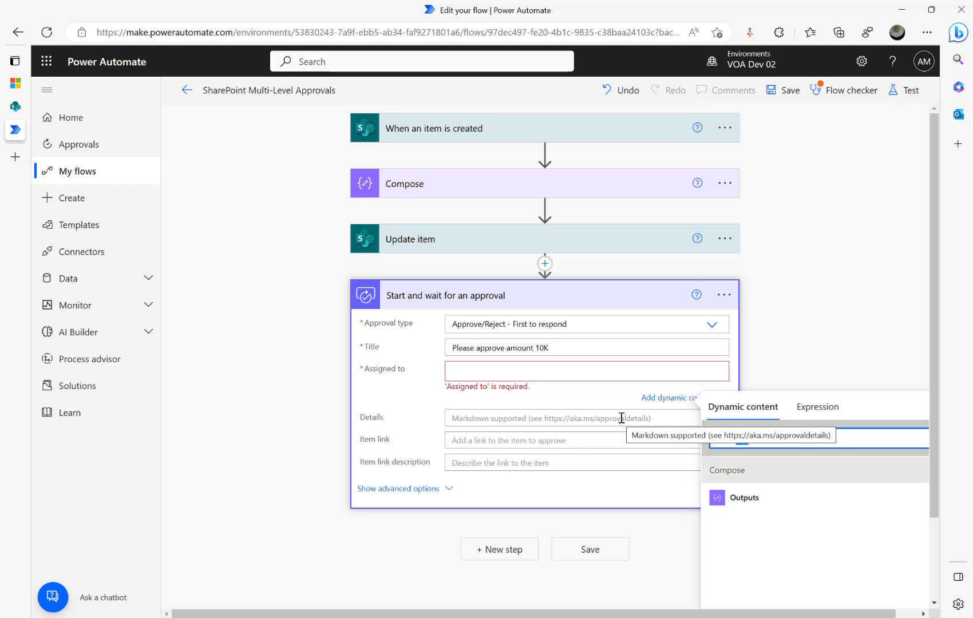
text(mana)
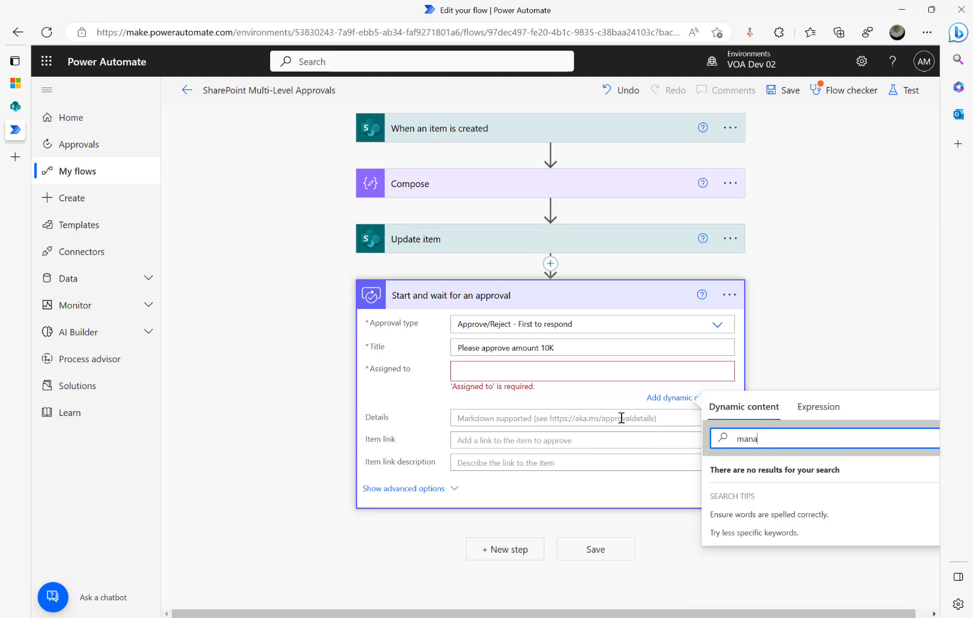
key(BackSpace)
key(BackSpace)
key(BackSpace)
key(BackSpace)
text(email)
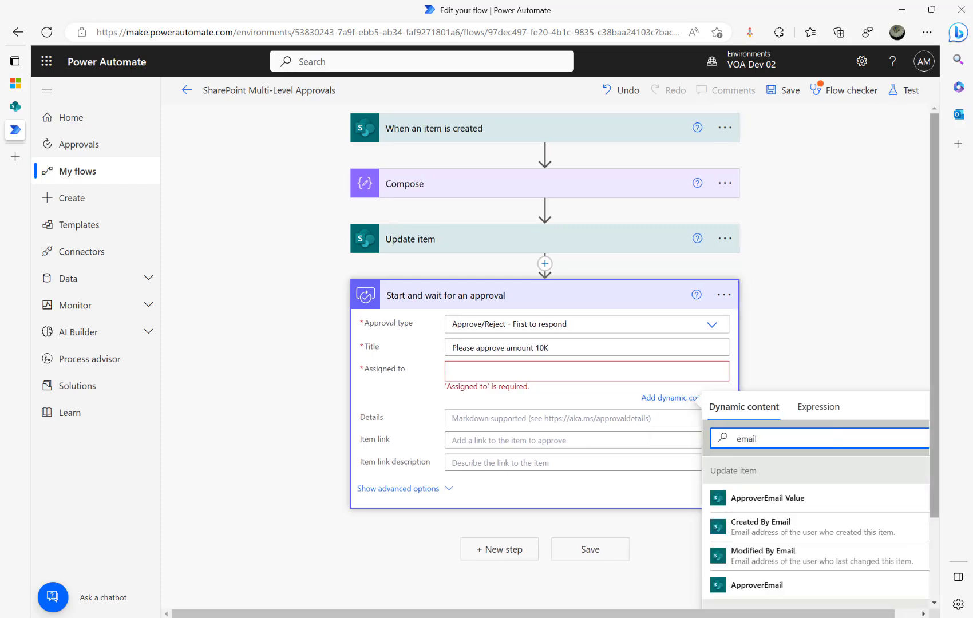
click(783, 499)
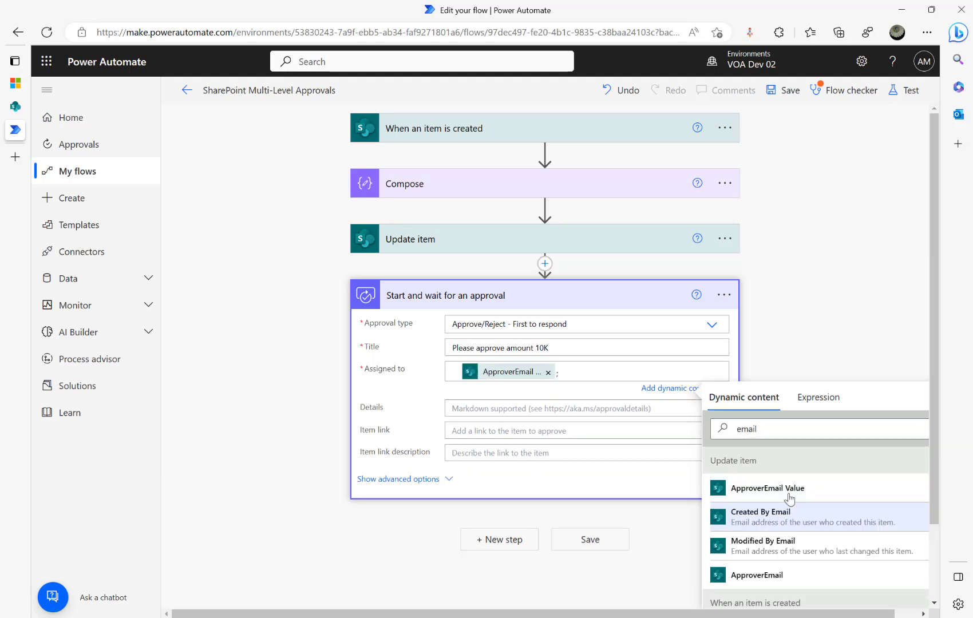
Delete the Compose action from the flow.
click(453, 185)
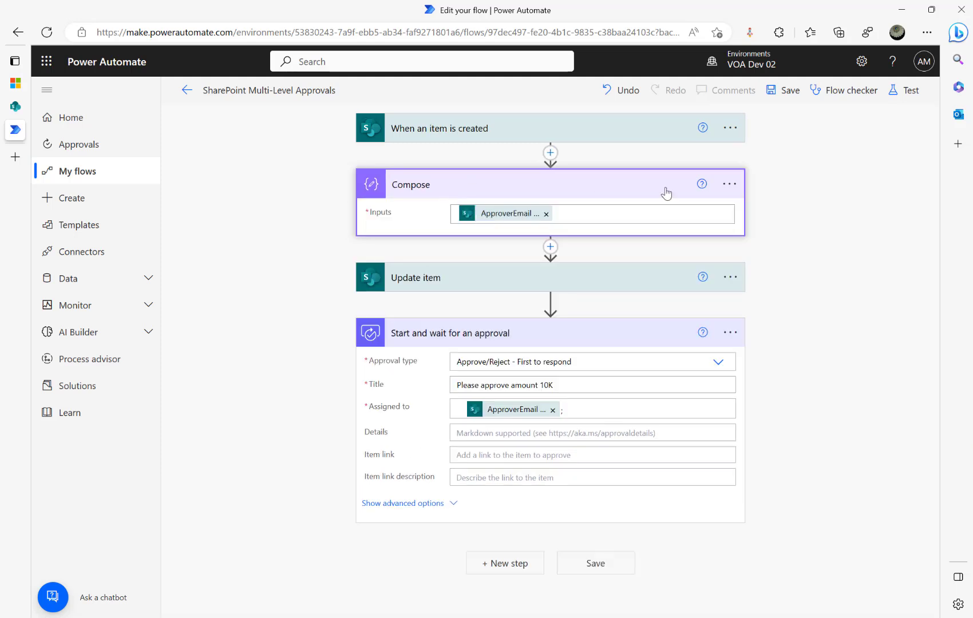
click(728, 184)
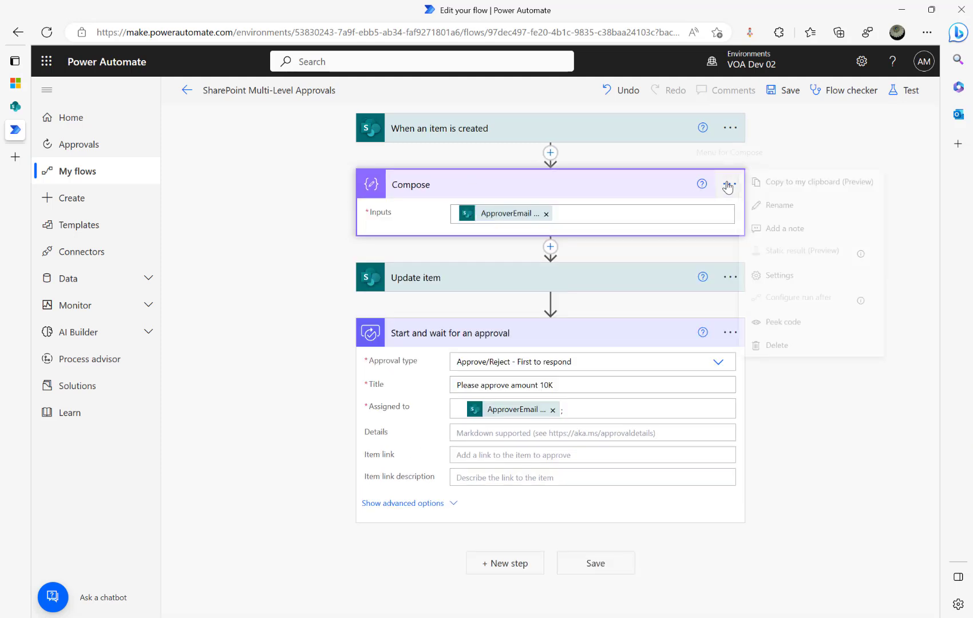
click(787, 346)
Set the approval's details to "Hi, Please approve the amount 10K. Total amount is" followed by the Amount value from the When an item is created trigger.
click(516, 364)
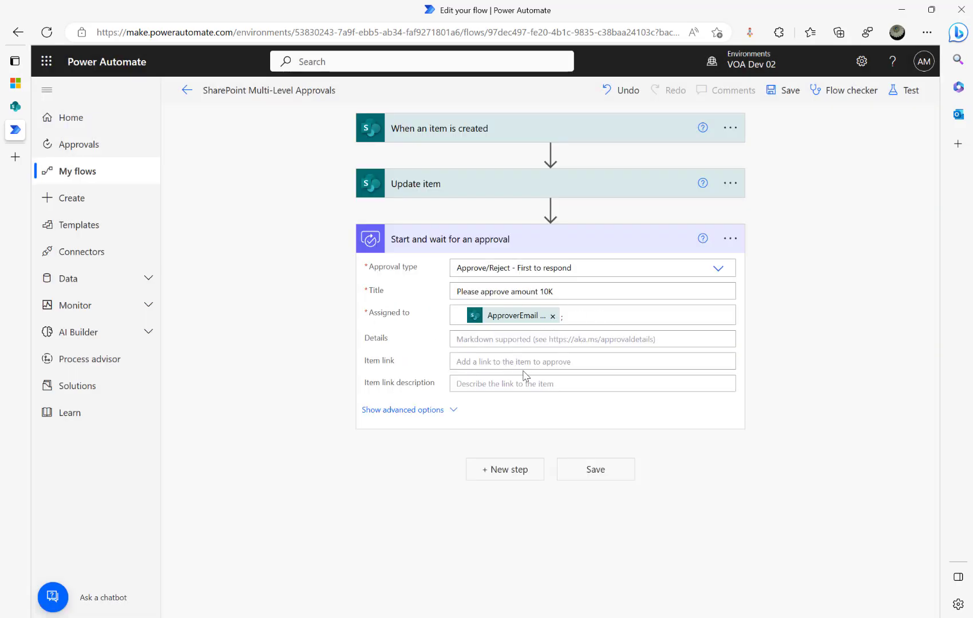
click(515, 340)
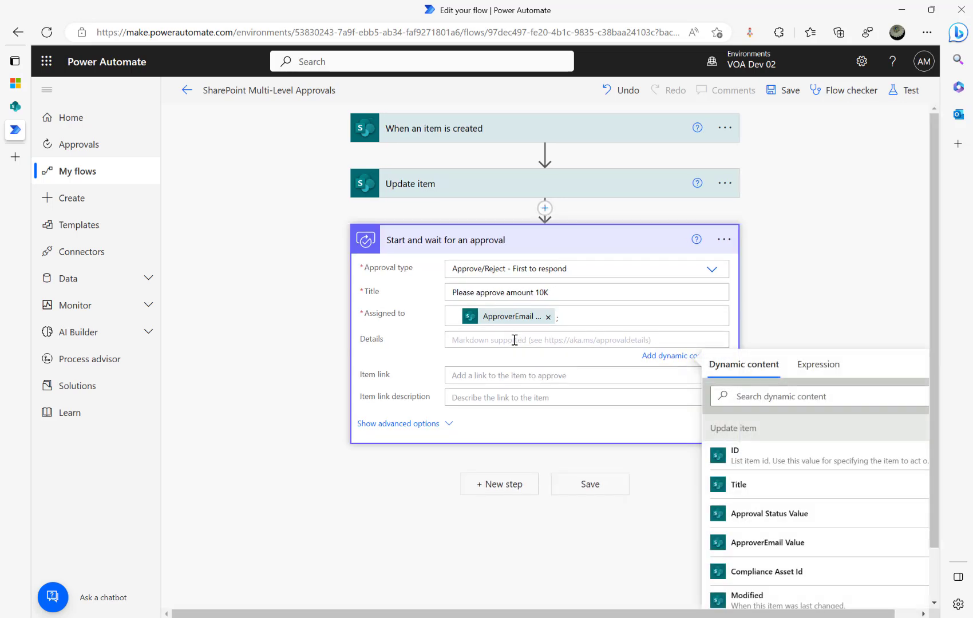
text(Ple)
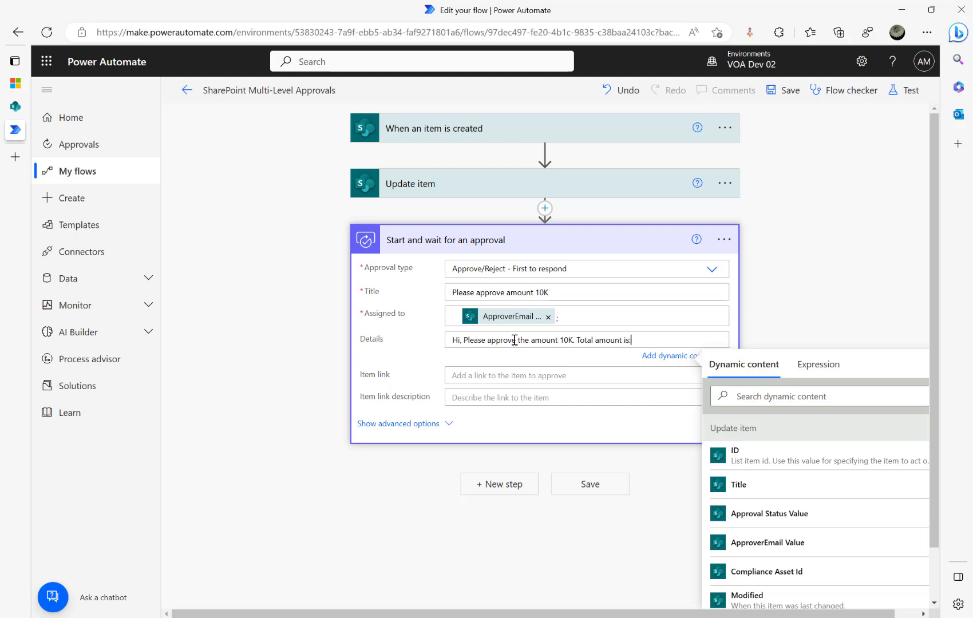
key(BackSpace)
click(798, 399)
text(amount)
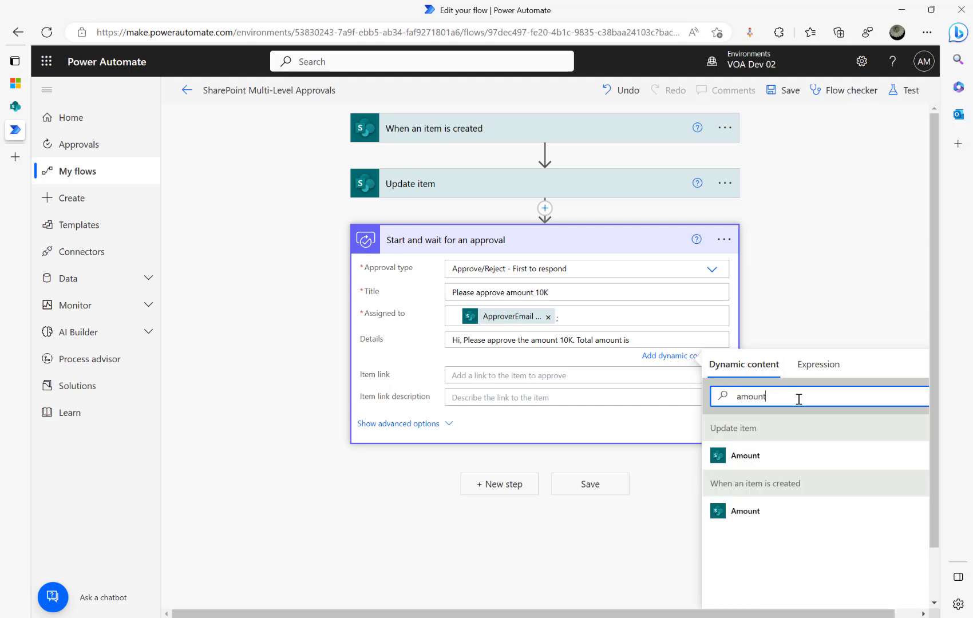
click(760, 521)
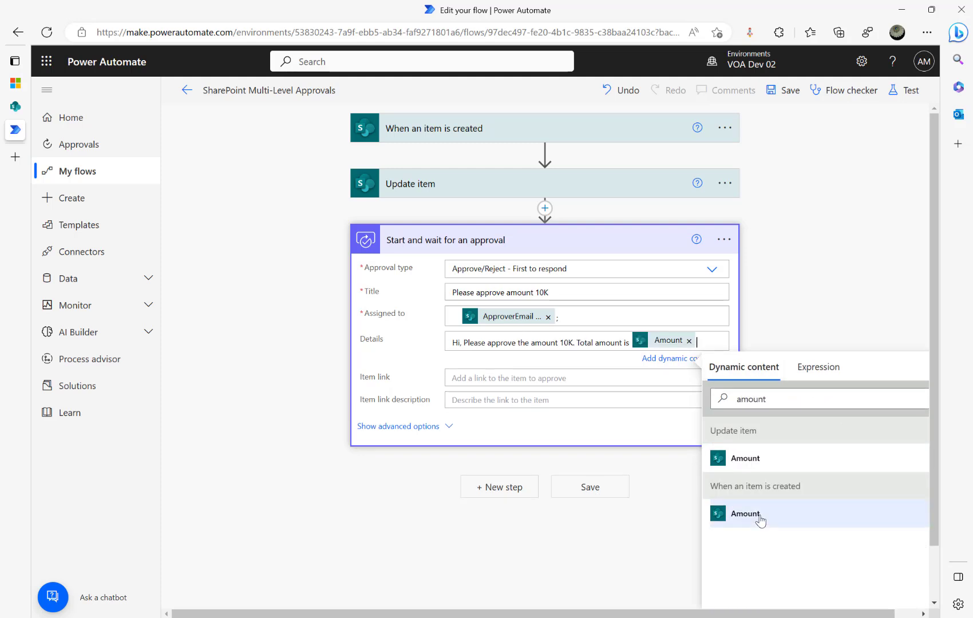
Switch to SharePoint and examine the approver emails and amount ranges in the Approval Config list.
click(15, 106)
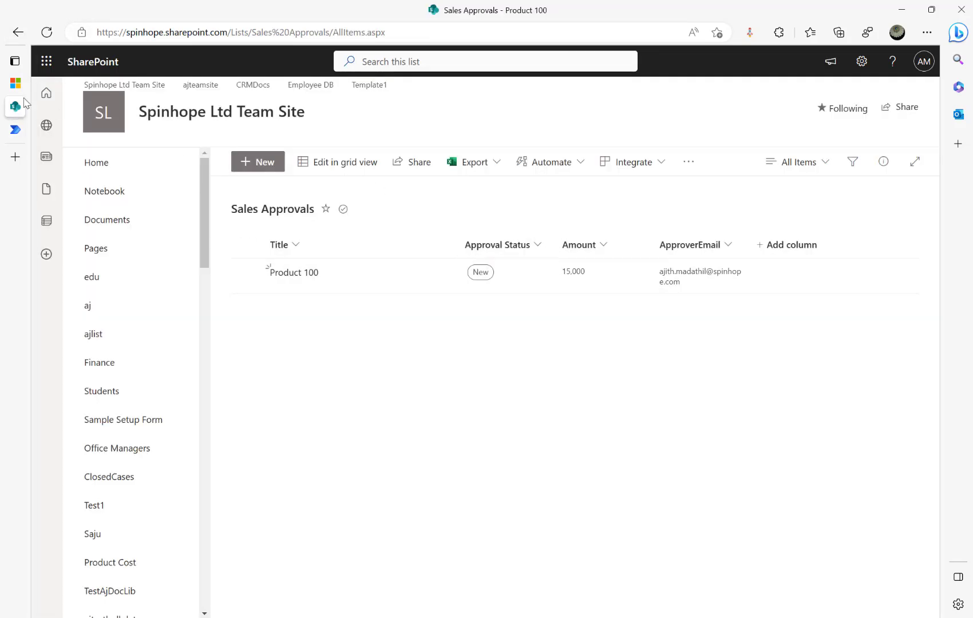
click(16, 131)
scroll(197, 589, down, 7)
scroll(197, 587, down, 15)
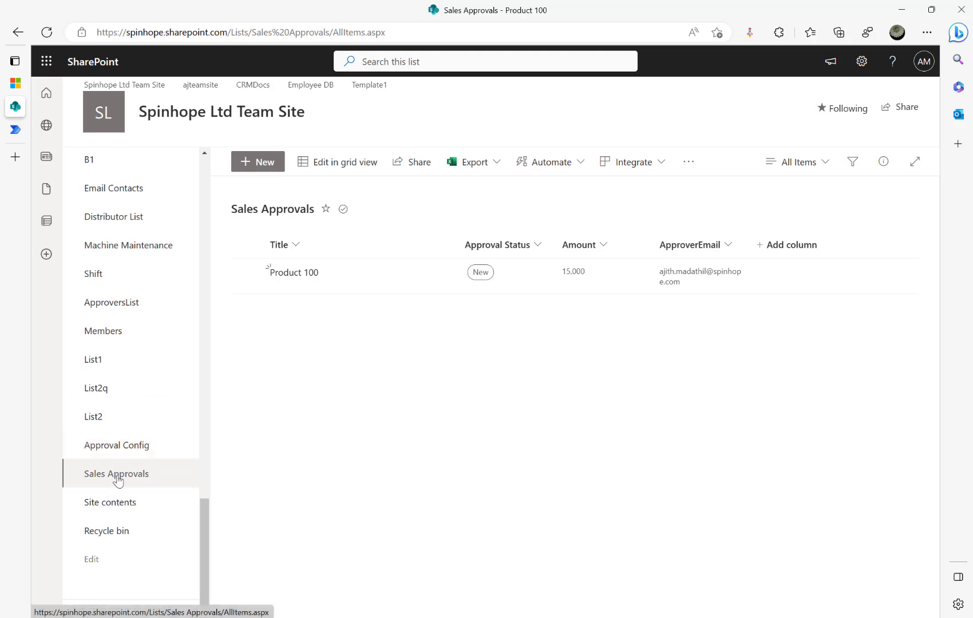
click(121, 457)
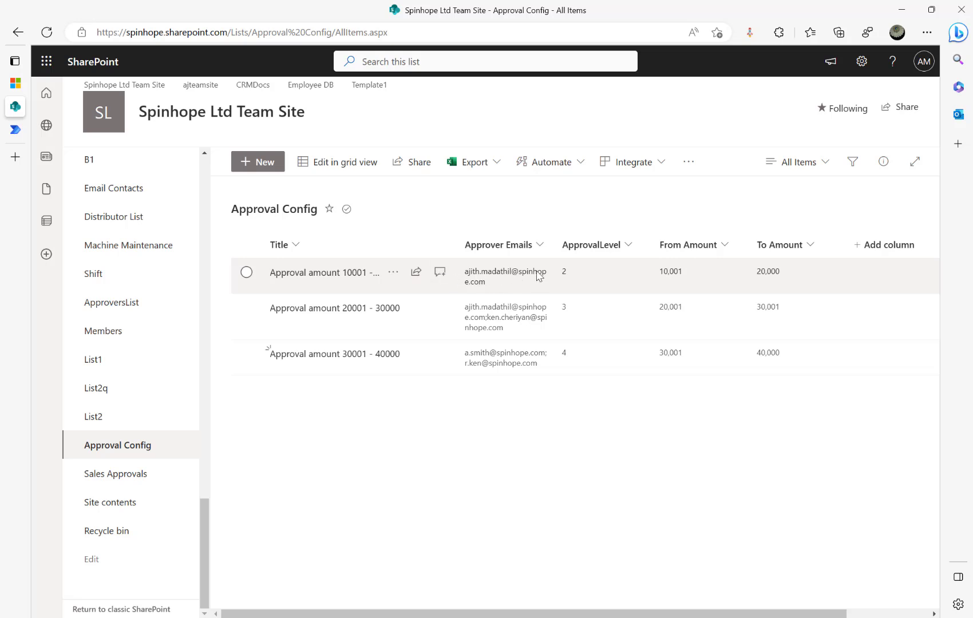
Return to Power Automate, save the flow, and test it automatically with the most recent trigger run.
click(16, 129)
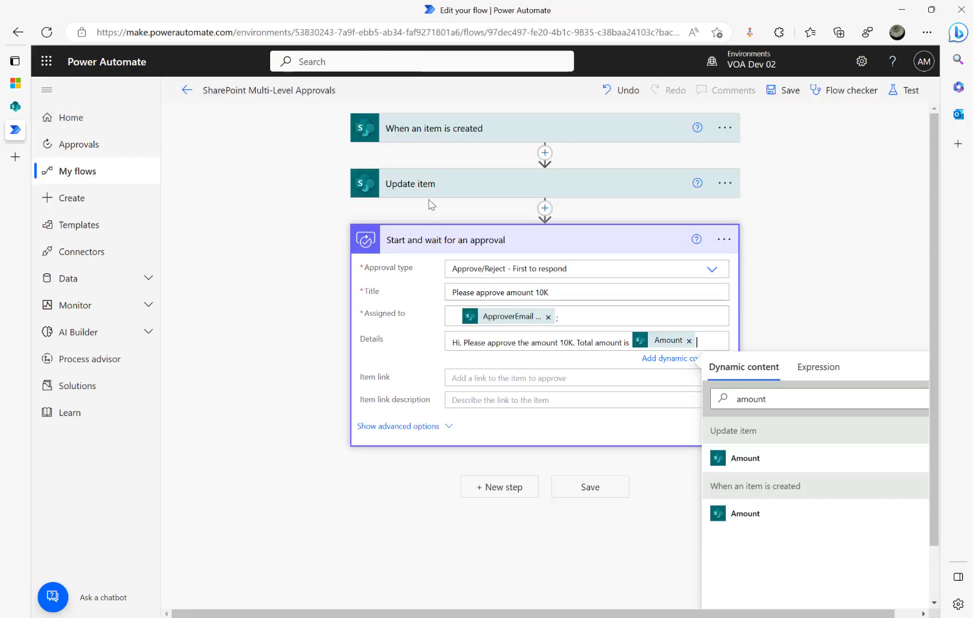
click(785, 90)
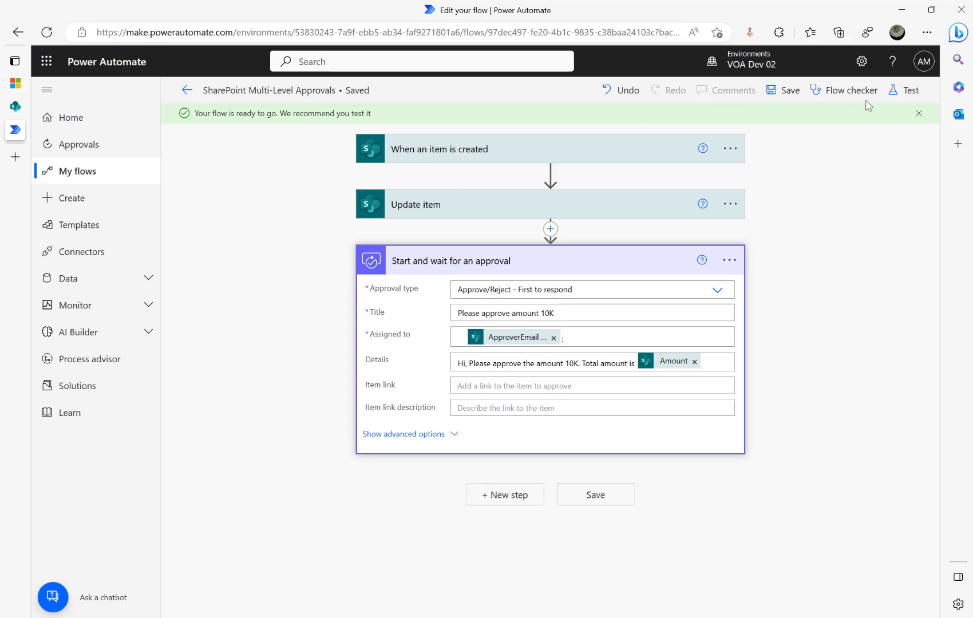
click(893, 91)
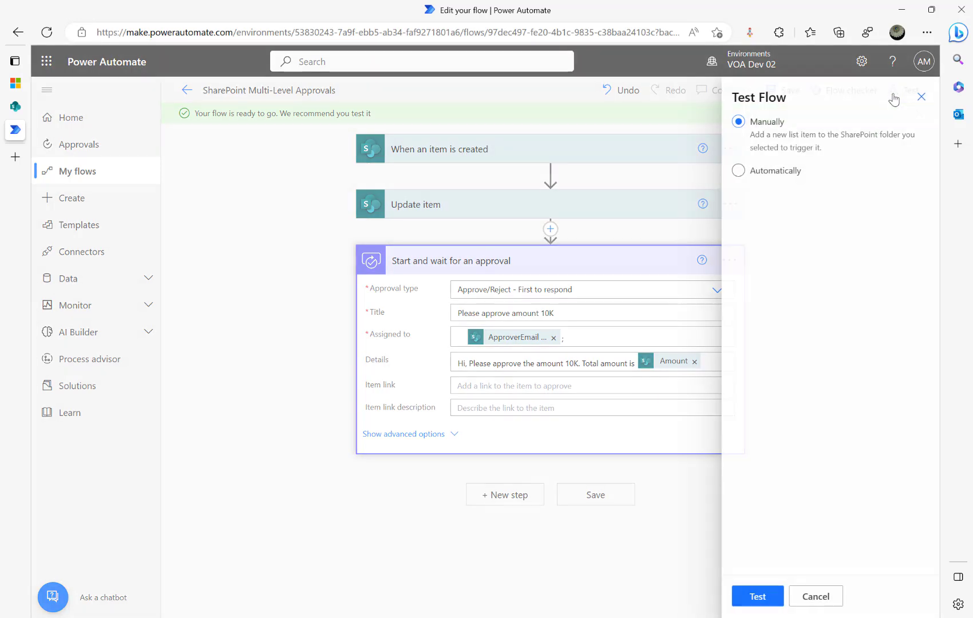
click(770, 172)
click(793, 197)
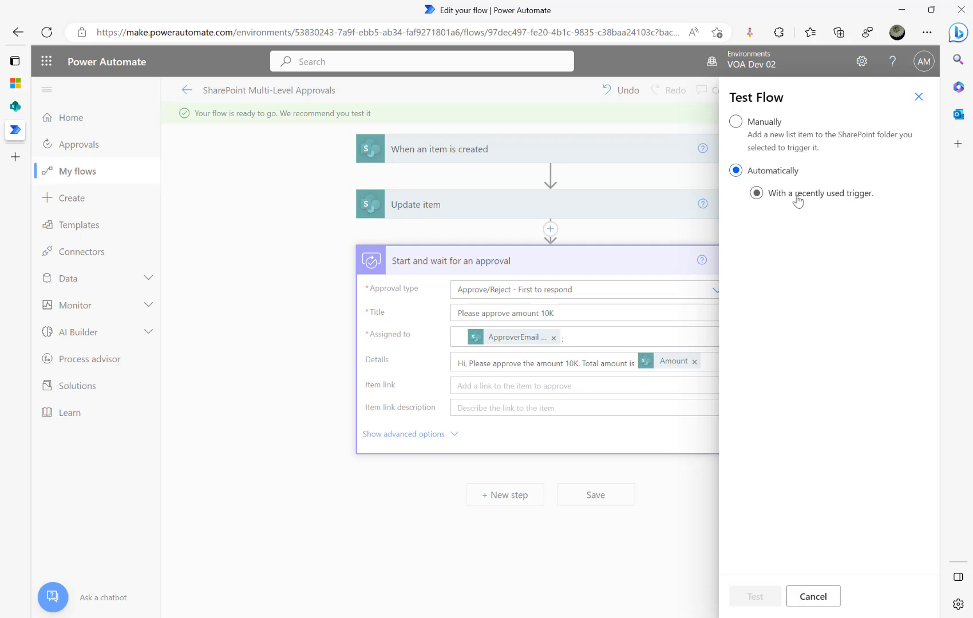
click(741, 219)
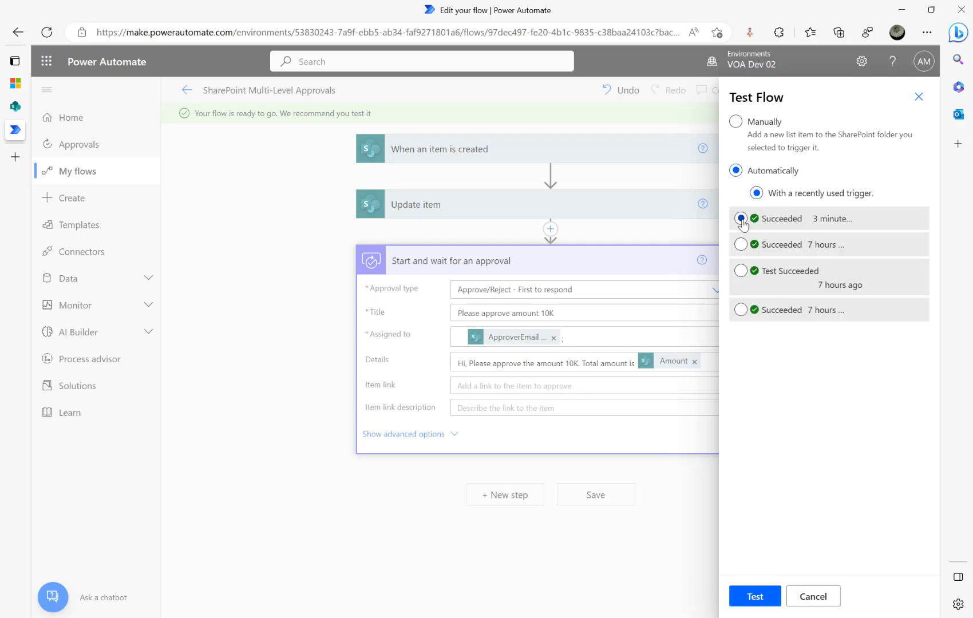
click(753, 600)
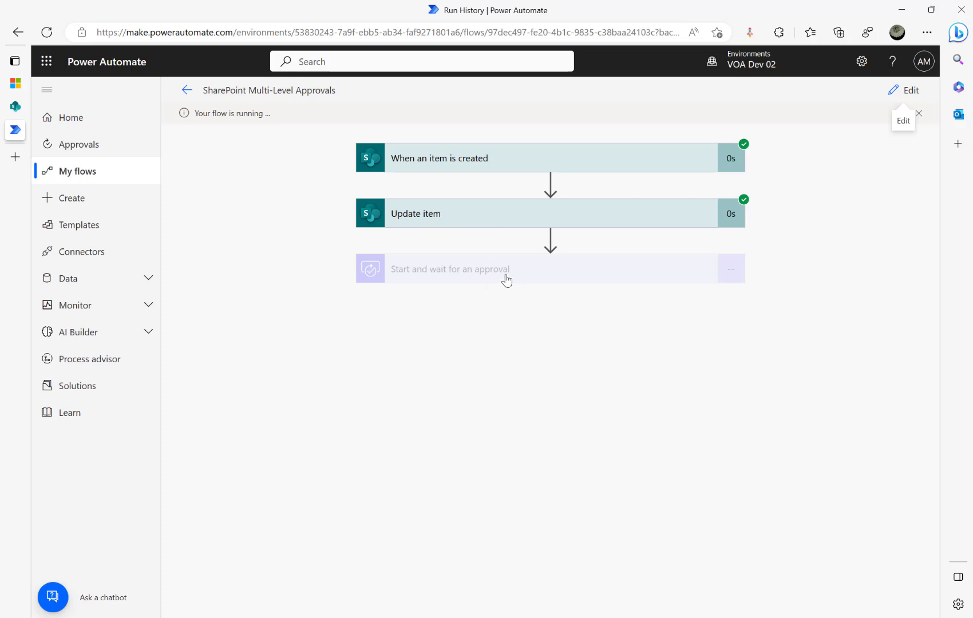
Open the Sales Approvals list in SharePoint and reload it to check the approval status of Product 100.
click(34, 106)
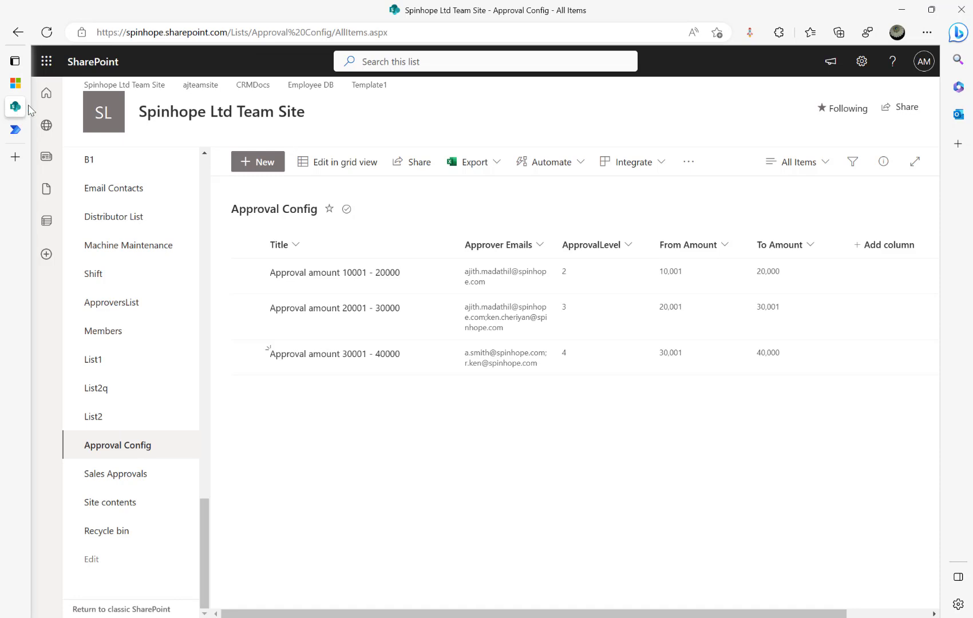
click(117, 478)
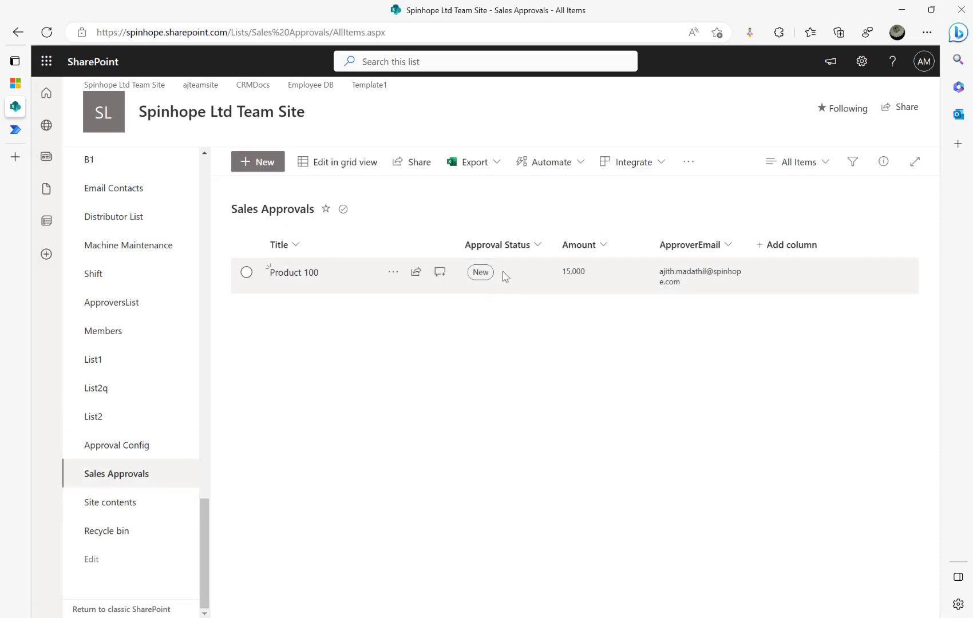
click(47, 33)
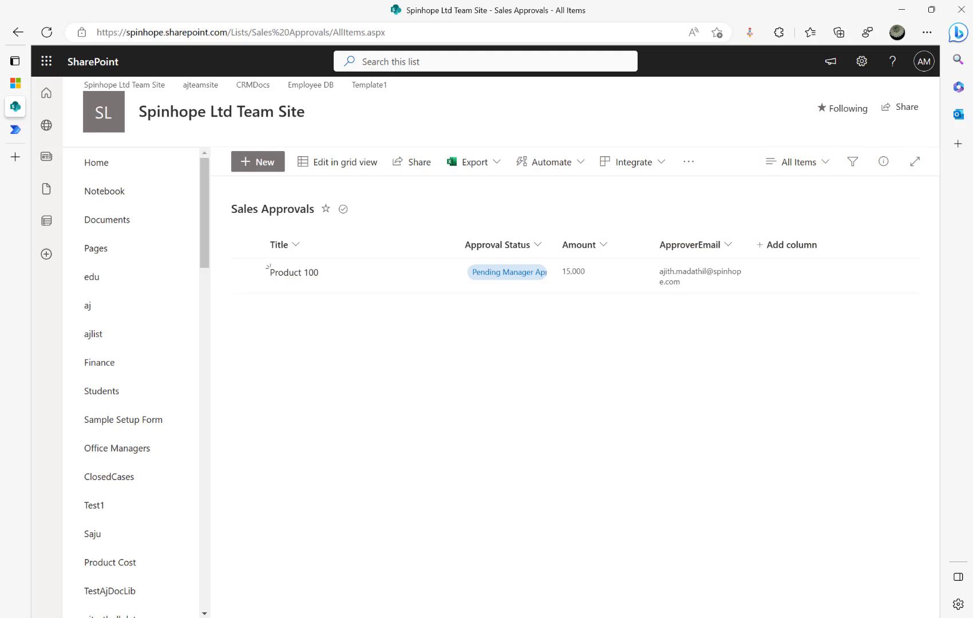
Review the title and total amount in the "Please approve amount 10K" request email in Outlook and close the message.
key(alt+Tab)
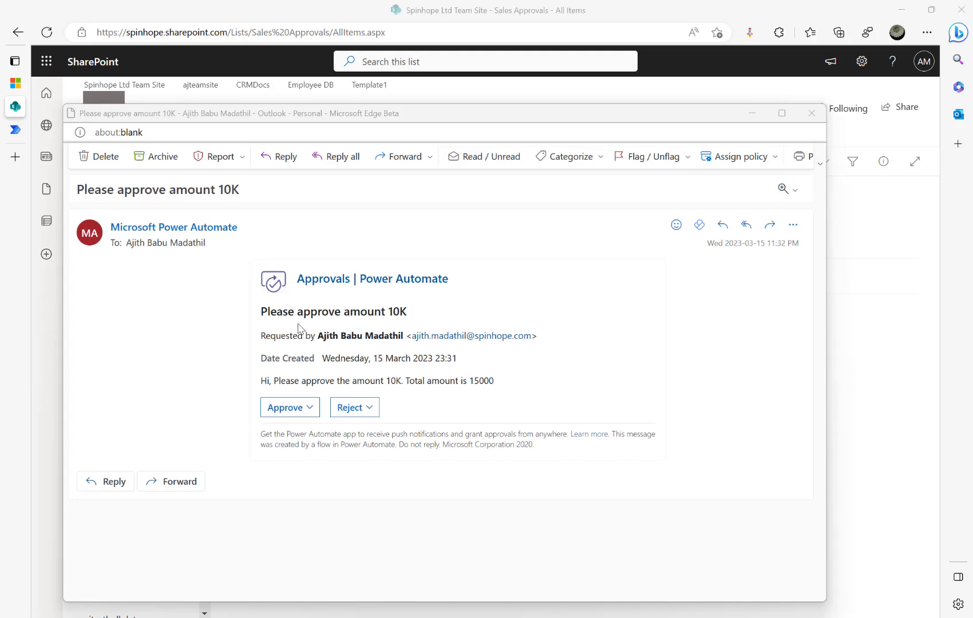
drag(261, 320, 431, 319)
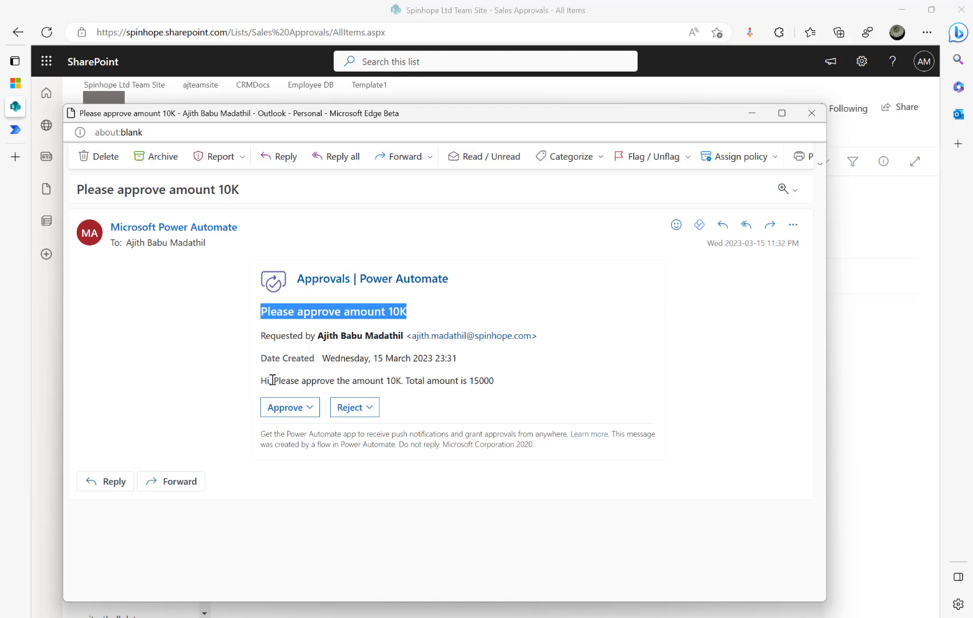
drag(406, 382, 515, 388)
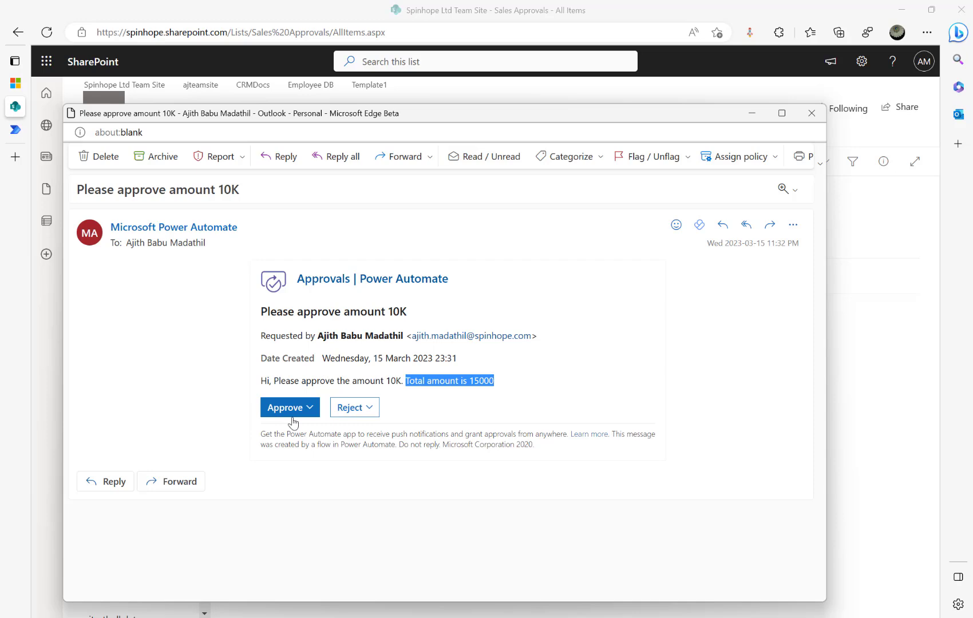
click(816, 117)
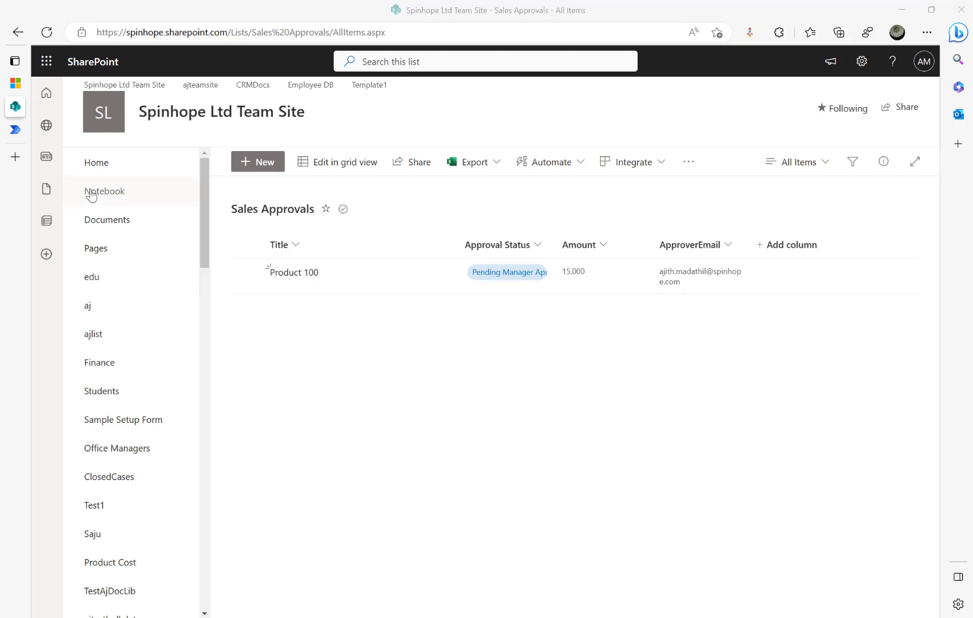
Switch to Power Automate, open the running test run from the flow's run history, and cancel it.
click(20, 134)
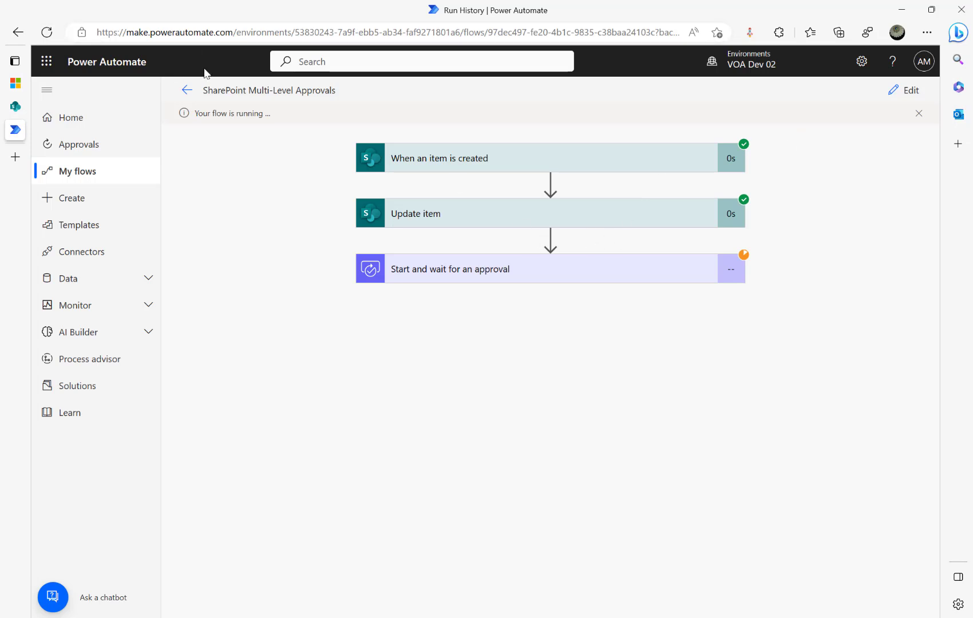
click(184, 92)
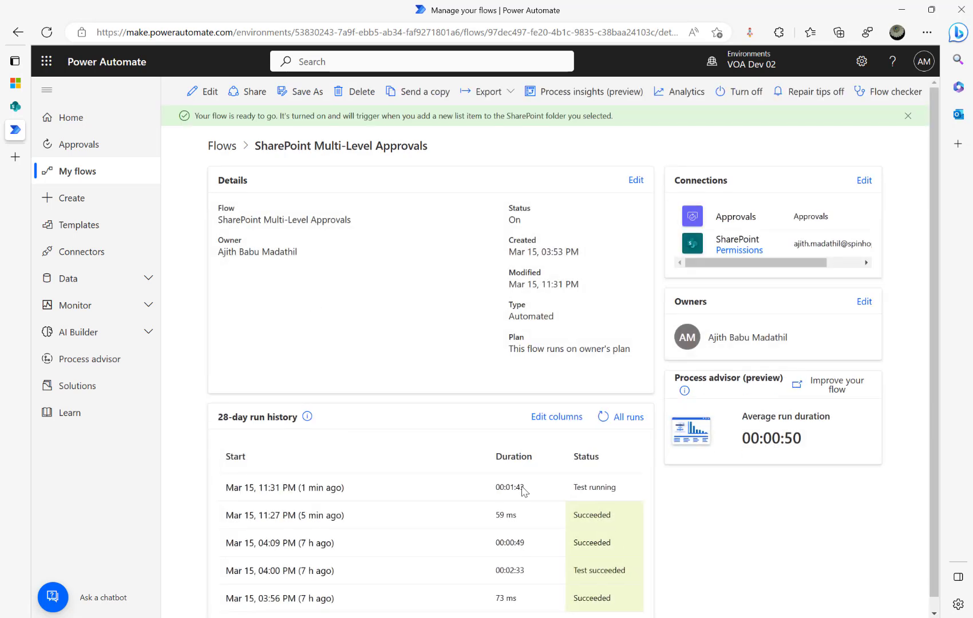
click(318, 489)
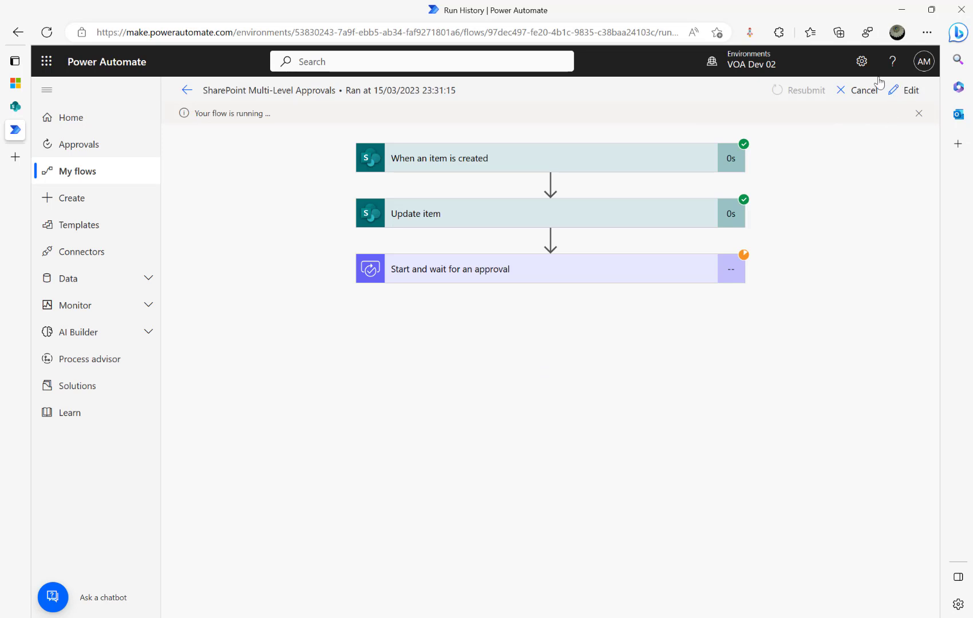
click(865, 92)
click(548, 103)
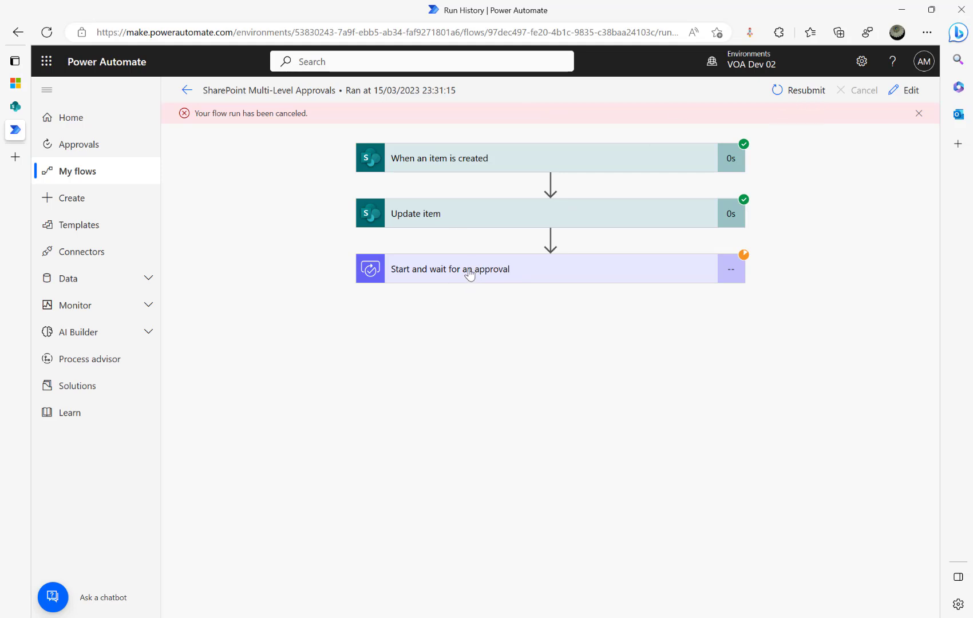
Reopen the flow for editing and add a Condition after the Start and wait for an approval action.
click(187, 90)
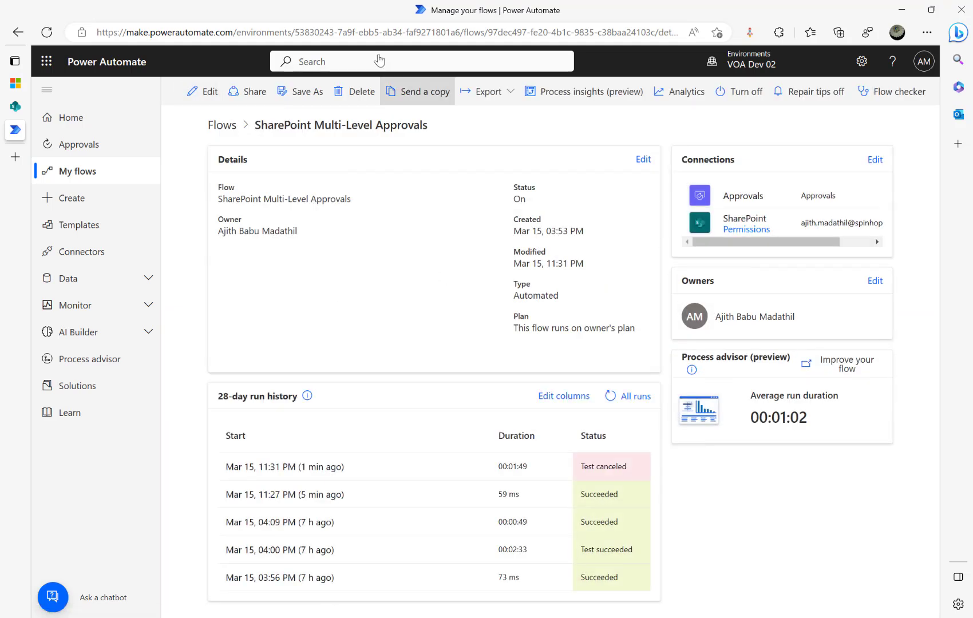
click(207, 92)
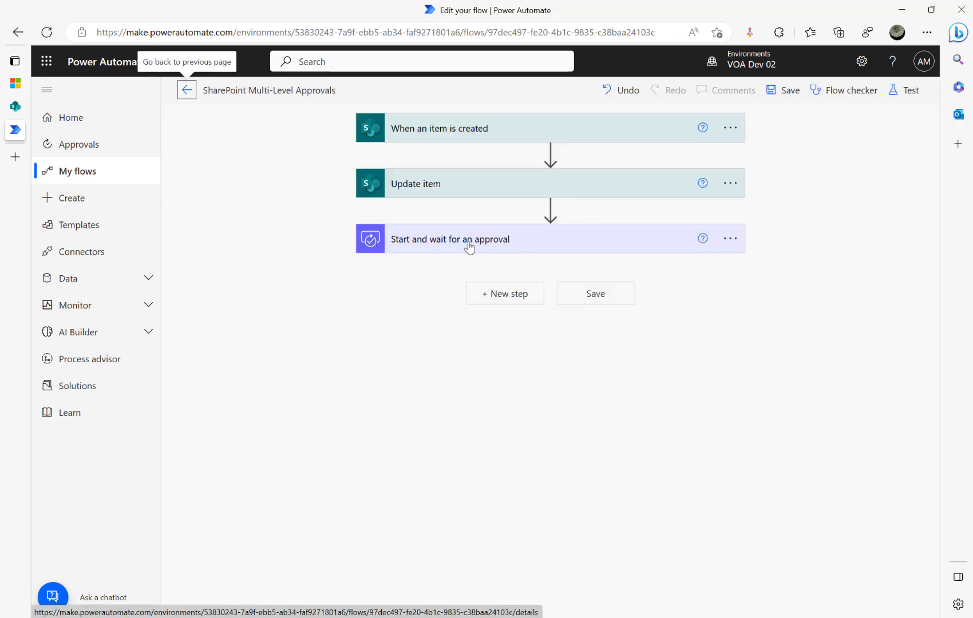
click(467, 242)
click(498, 472)
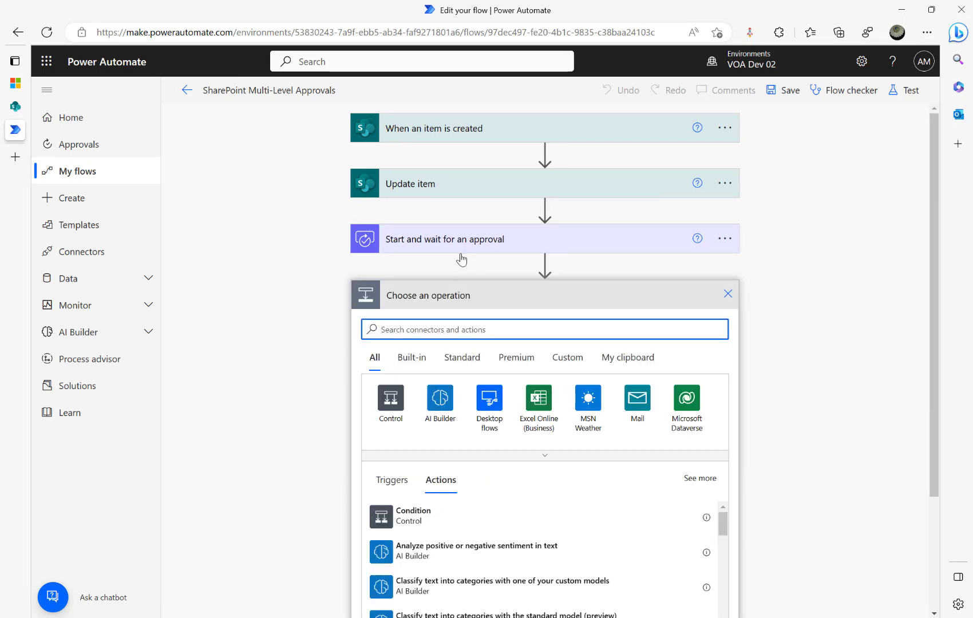
click(421, 515)
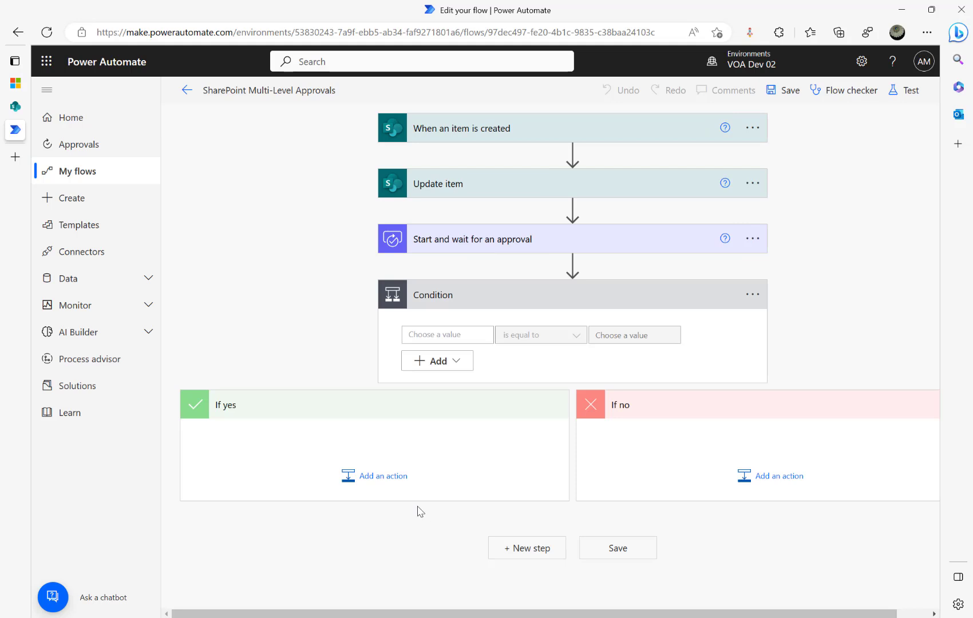
Set the condition to check that the approval Outcome is equal to Approve.
click(458, 335)
click(576, 393)
text(outcome)
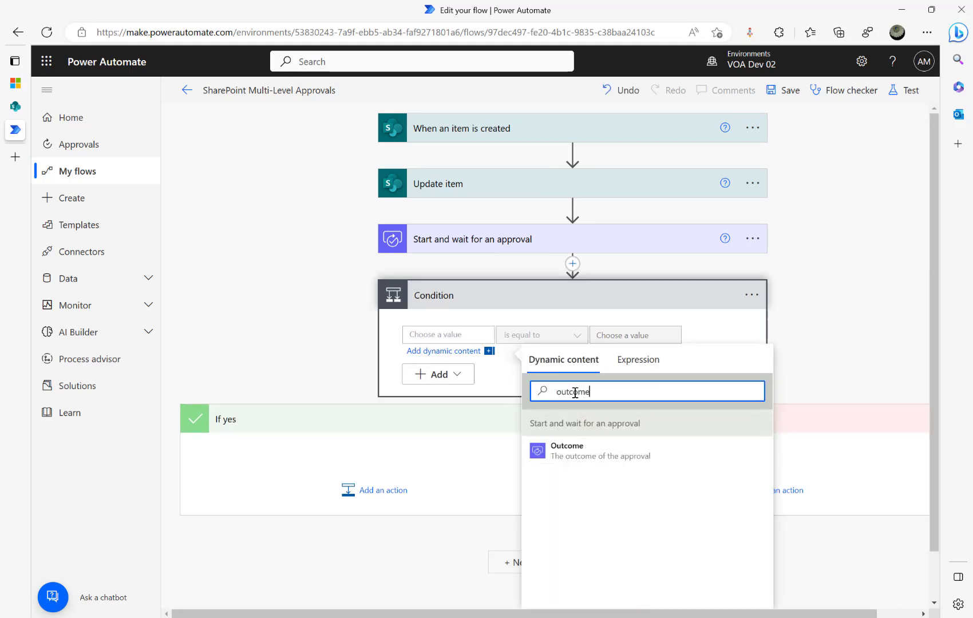
click(581, 450)
click(644, 338)
text(Approve)
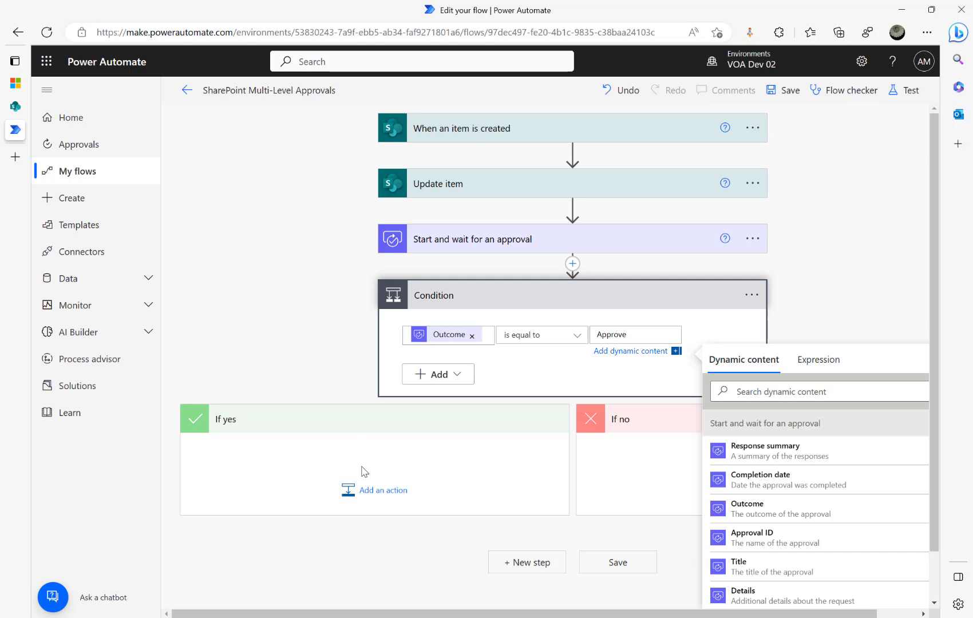
click(651, 471)
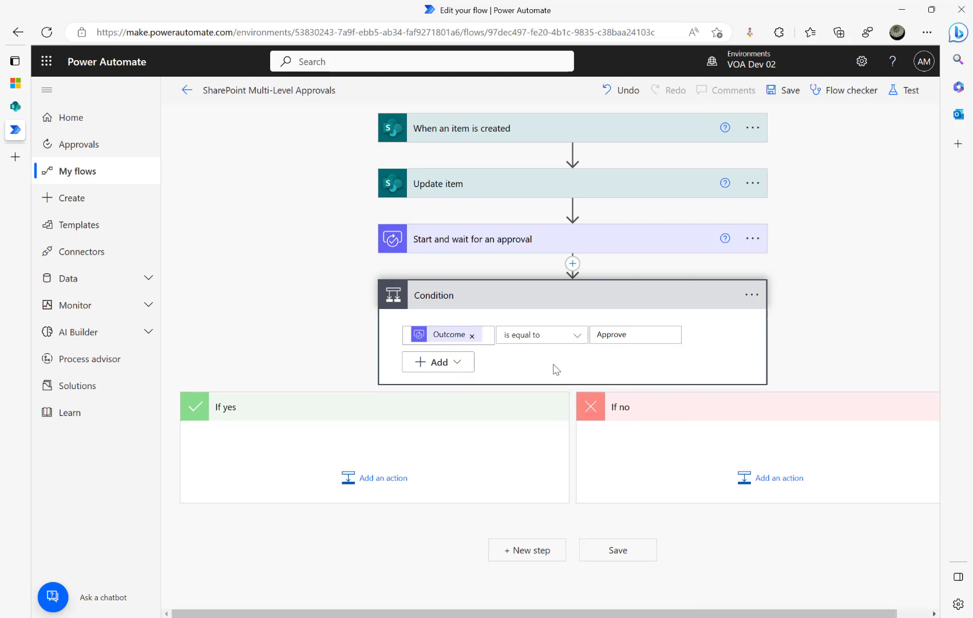
Copy the Update item action and paste it into the condition's If no branch.
click(783, 485)
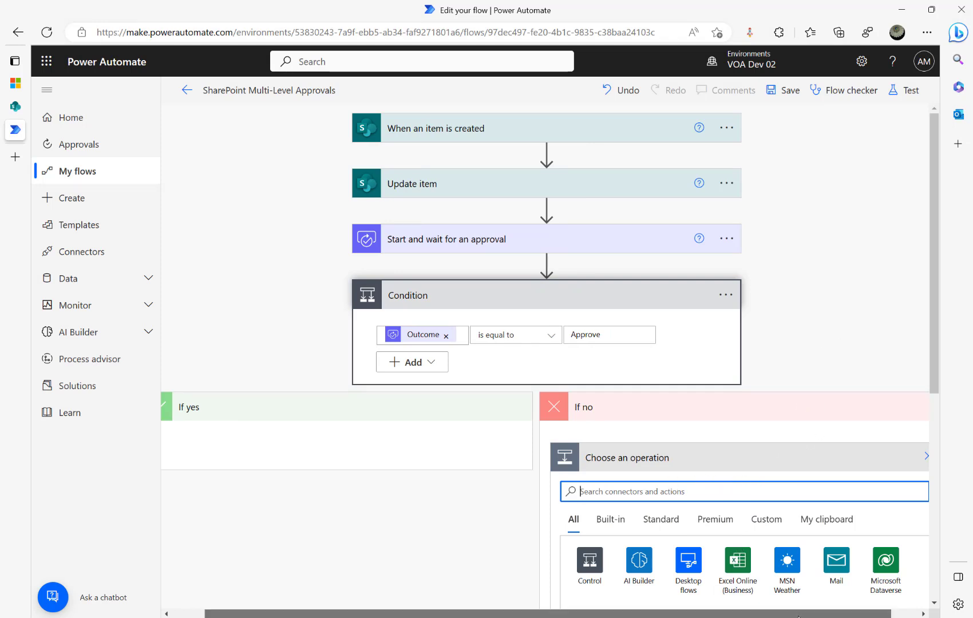
click(899, 456)
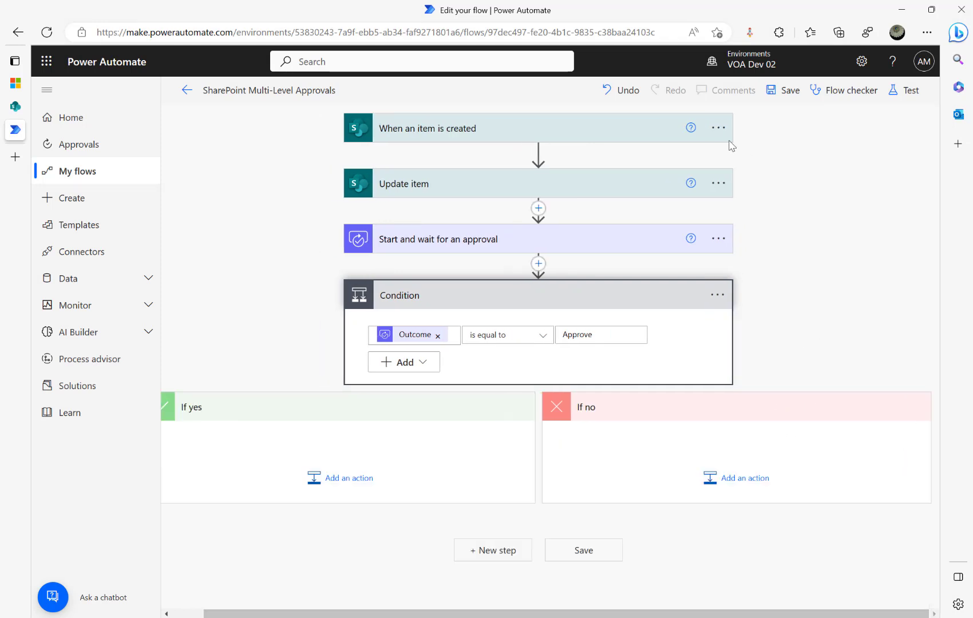
click(718, 183)
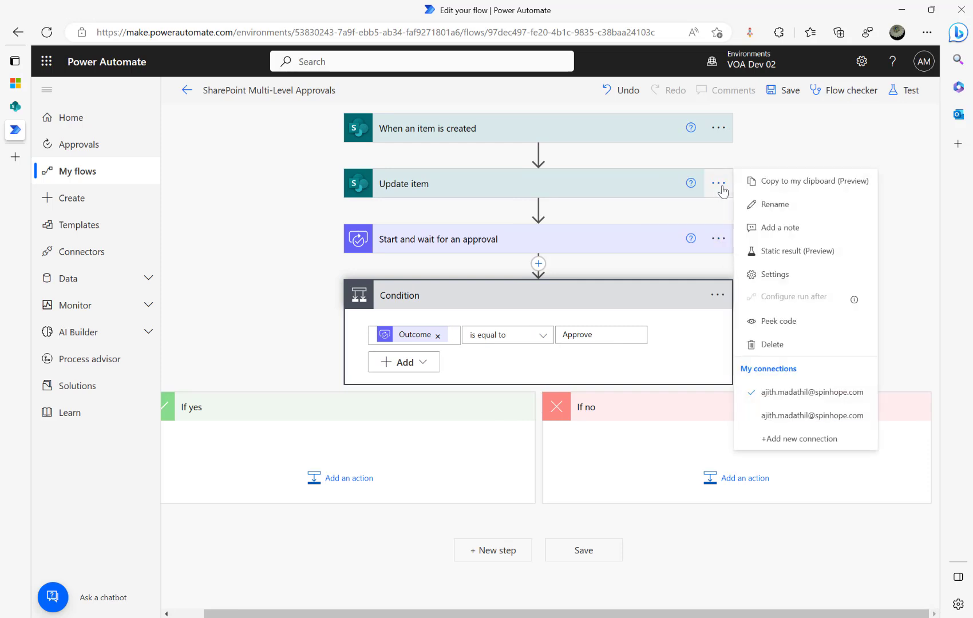
click(807, 192)
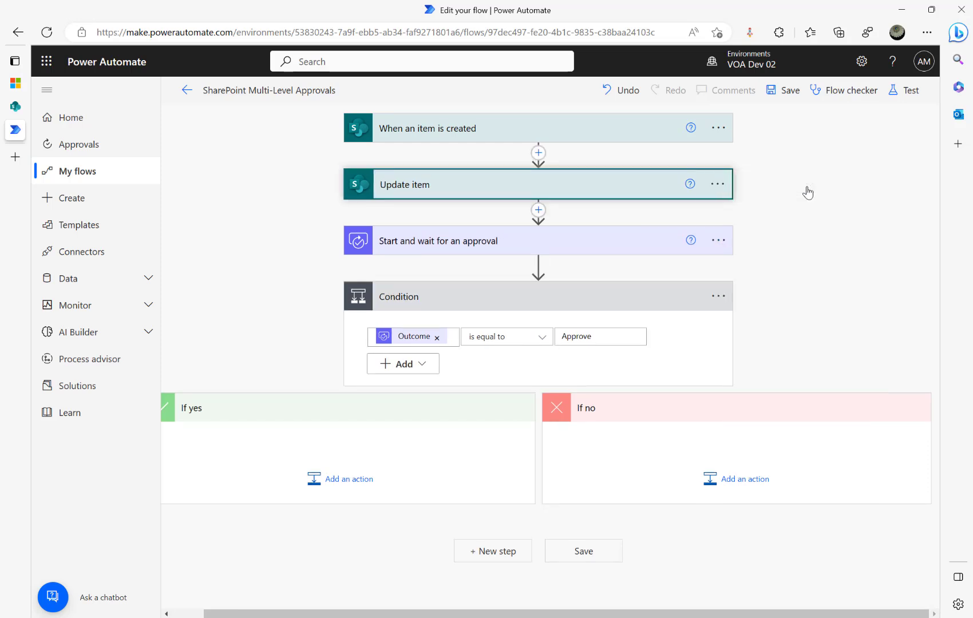
click(742, 476)
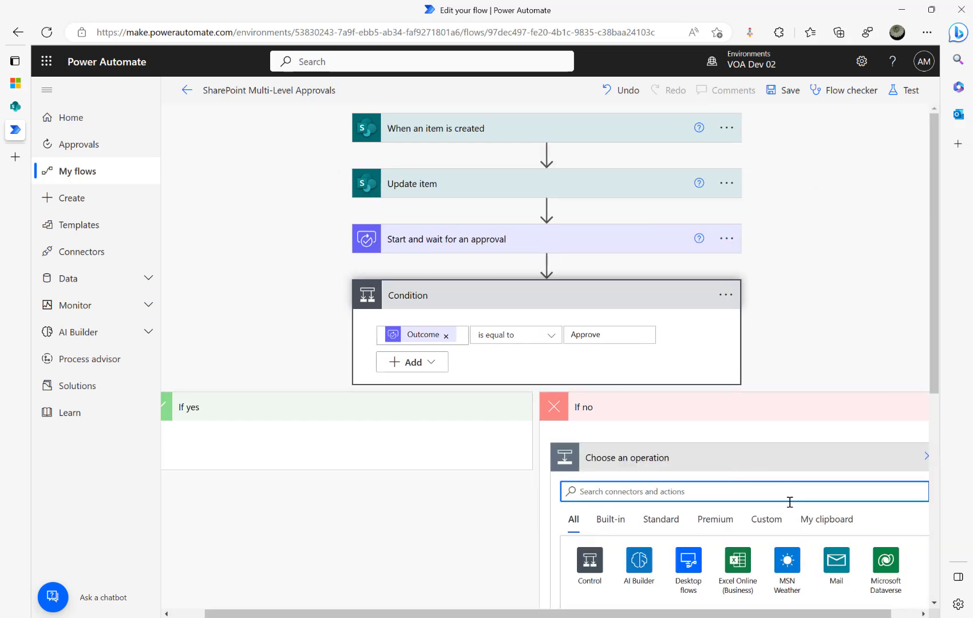
click(825, 521)
click(616, 541)
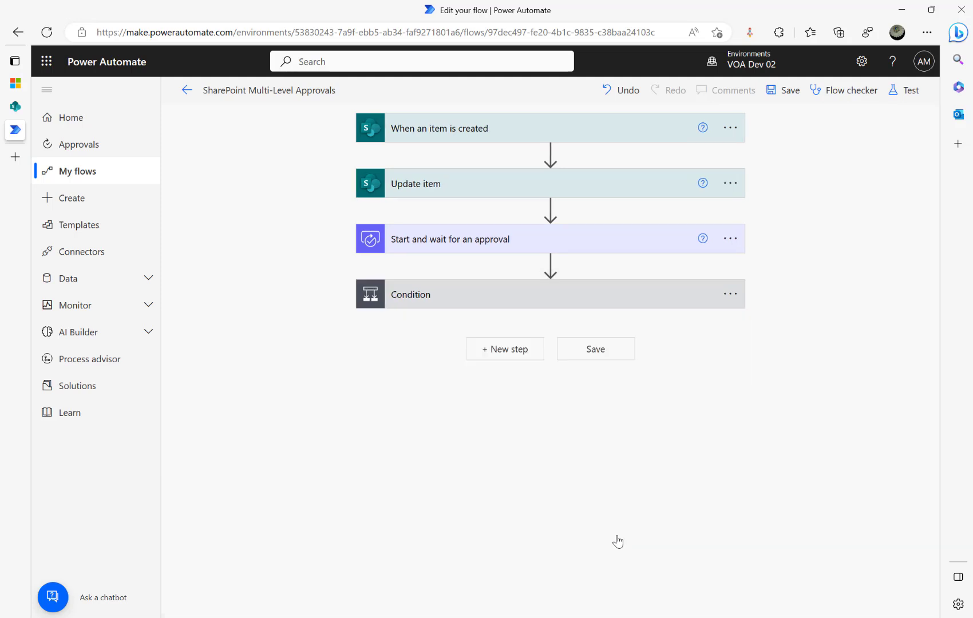
Set the Approval Status Value of the copied action in the If no branch to Manager Rejected.
click(480, 297)
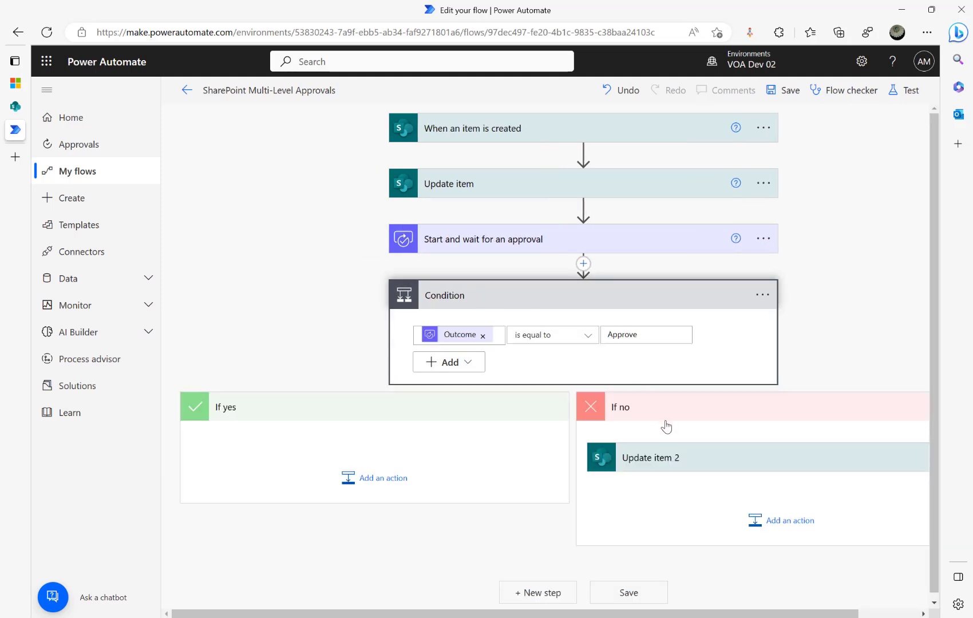
click(690, 456)
scroll(774, 437, down, 2)
scroll(774, 437, down, 2)
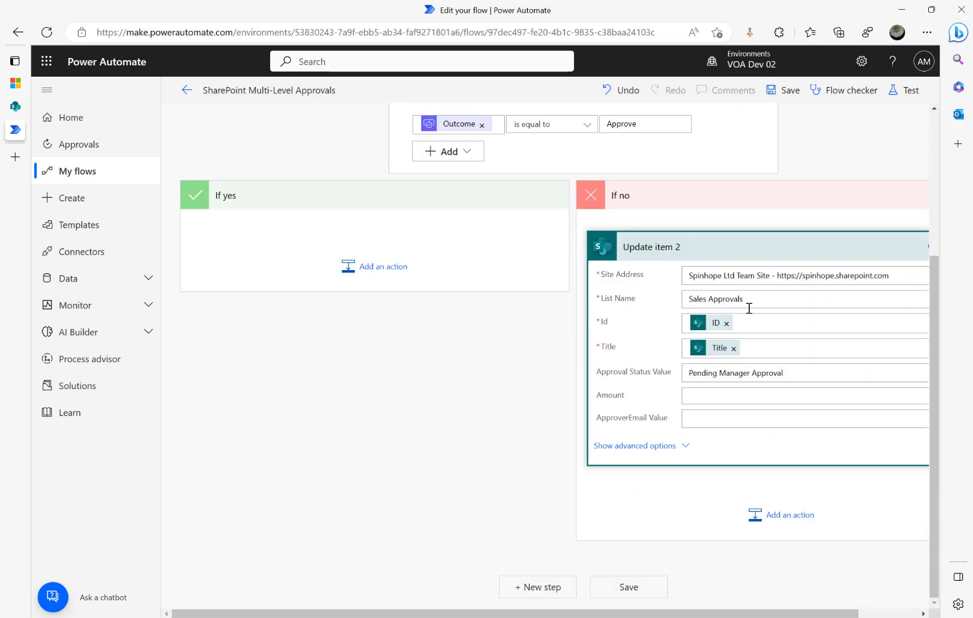
click(831, 371)
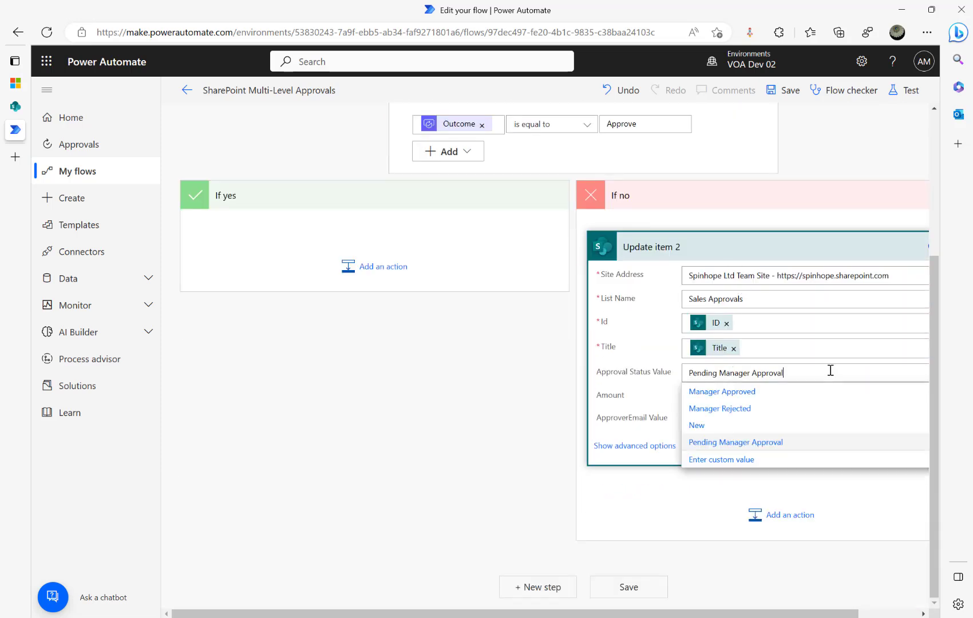
click(719, 408)
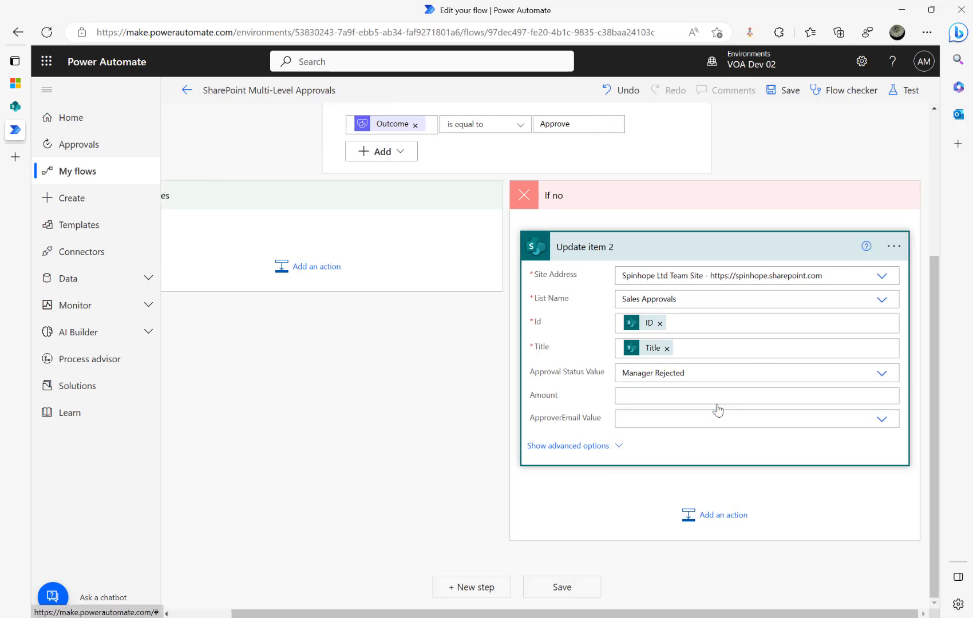
Rename the copied update action in the If no branch as "Update item status to rejected".
click(894, 247)
click(774, 269)
click(669, 249)
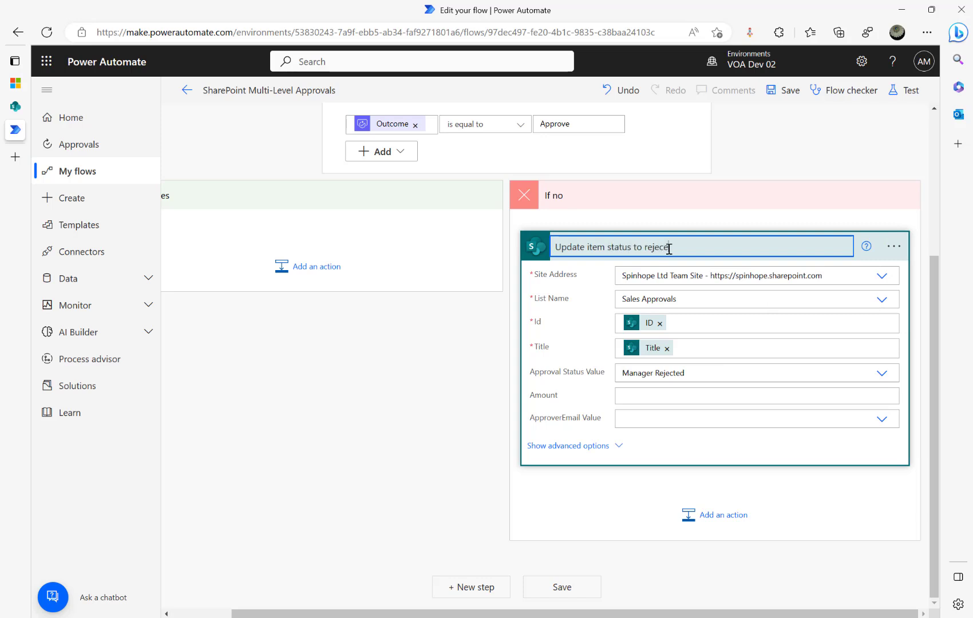
click(384, 429)
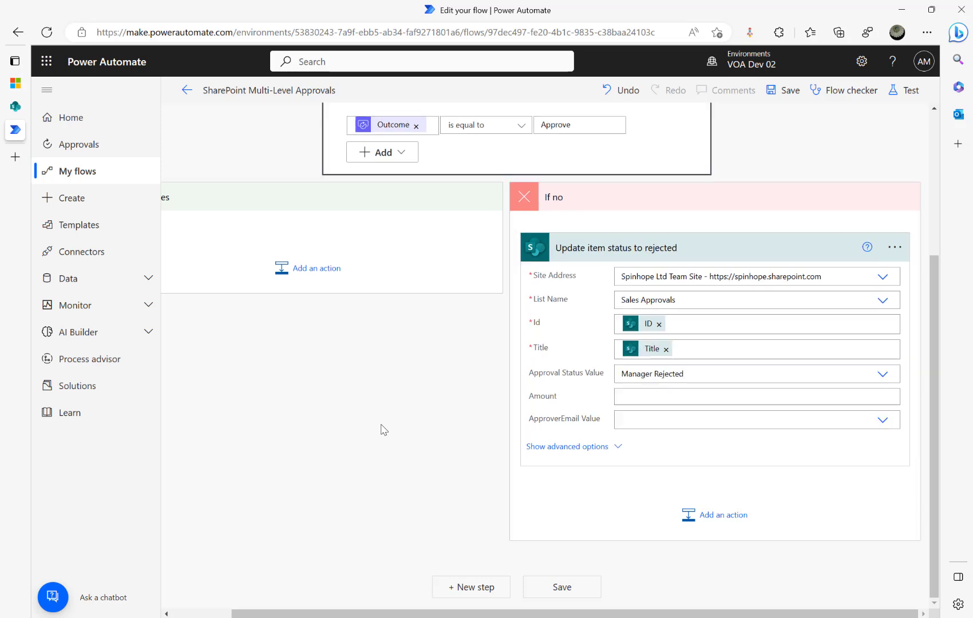
Rename the original Update item action as "Update item status to waiting for approval" and expand its details.
scroll(384, 430, up, 4)
click(695, 183)
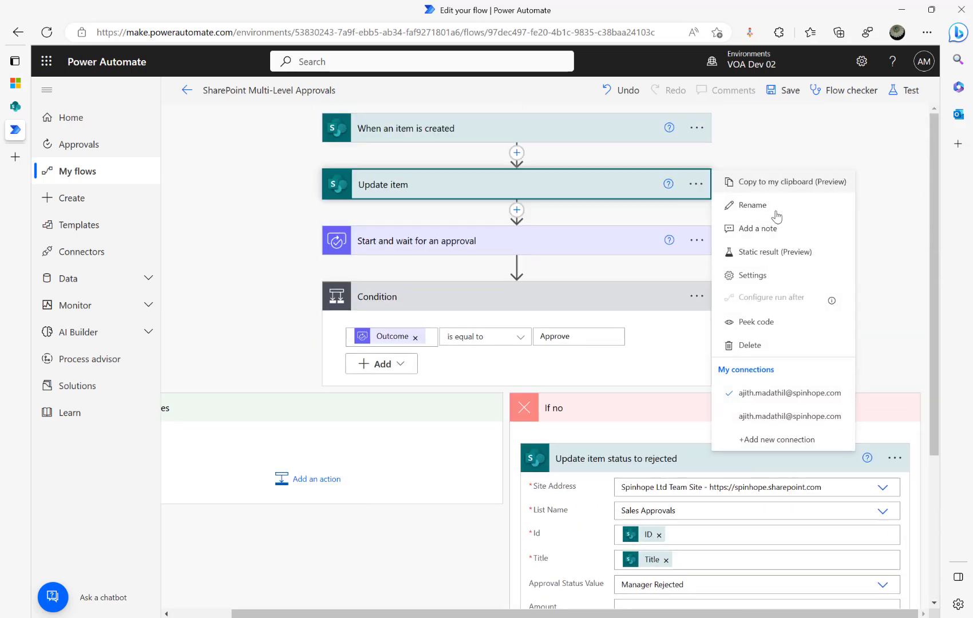
click(770, 209)
click(460, 185)
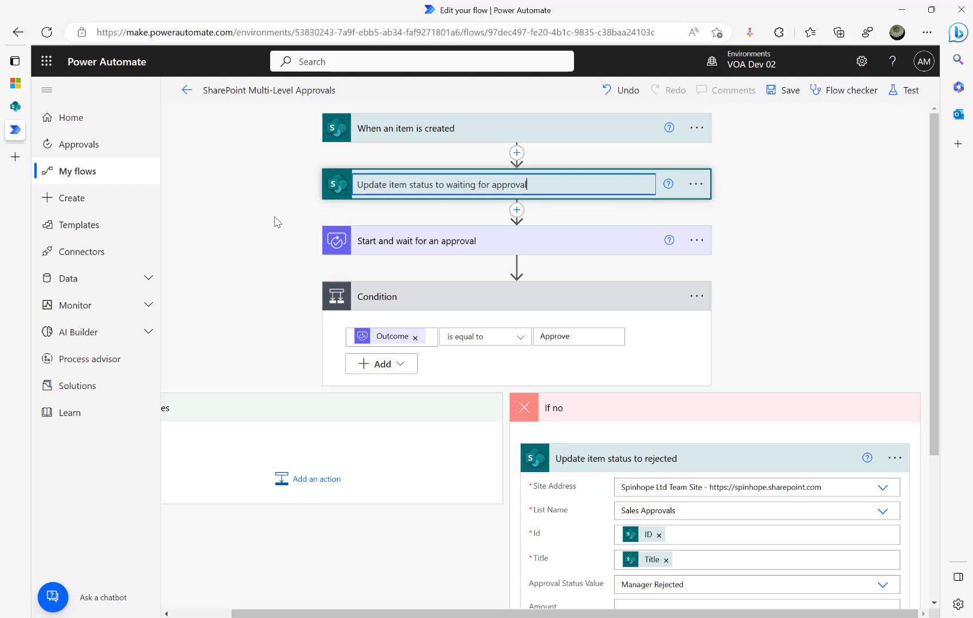
click(433, 185)
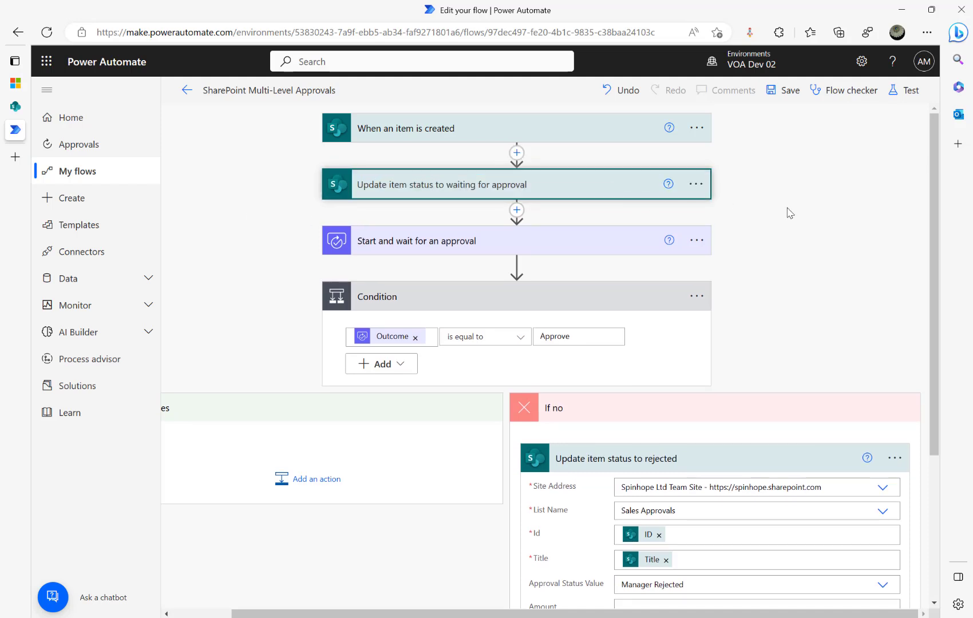
key(ctrl+a)
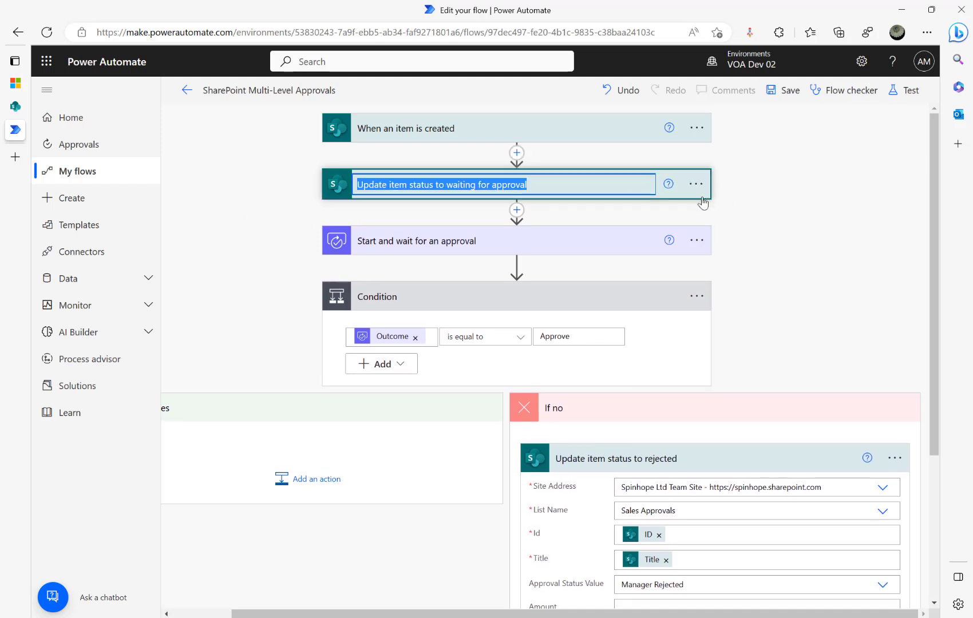
click(596, 339)
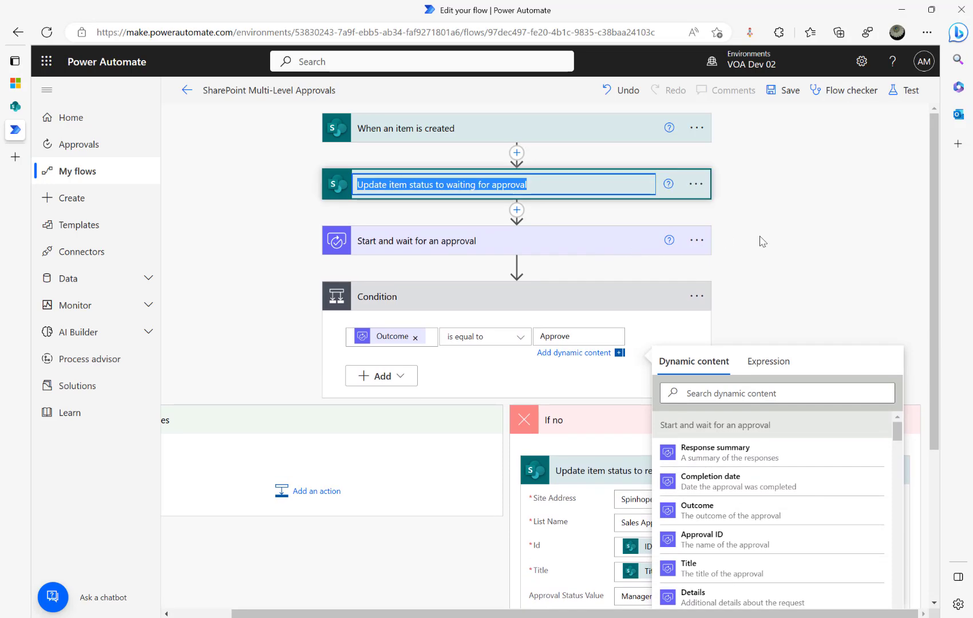
click(762, 240)
click(565, 189)
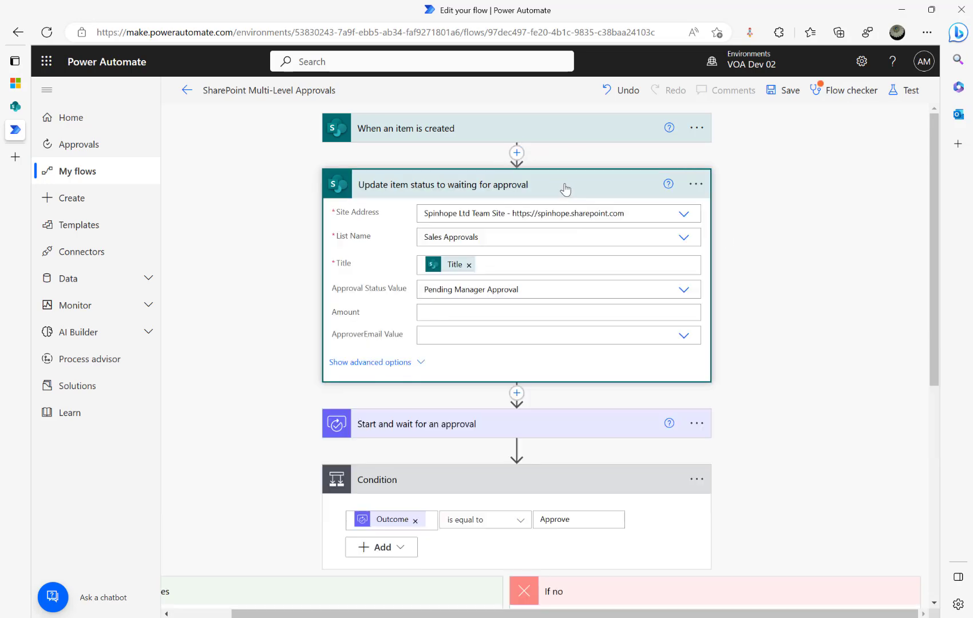
Try to save and test the flow automatically with the most recent trigger run, and close the flow checker.
scroll(773, 384, down, 3)
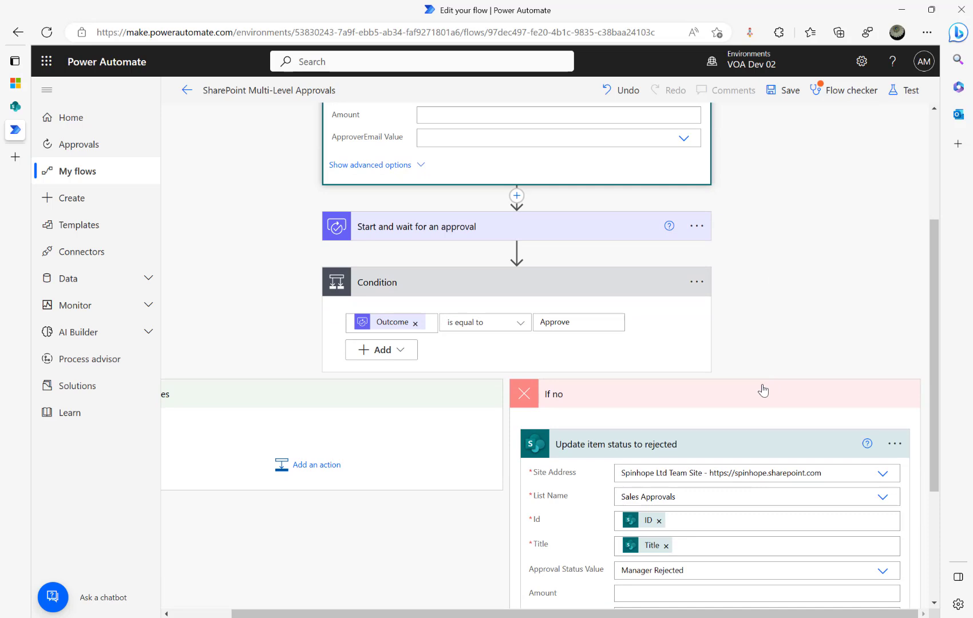
click(910, 93)
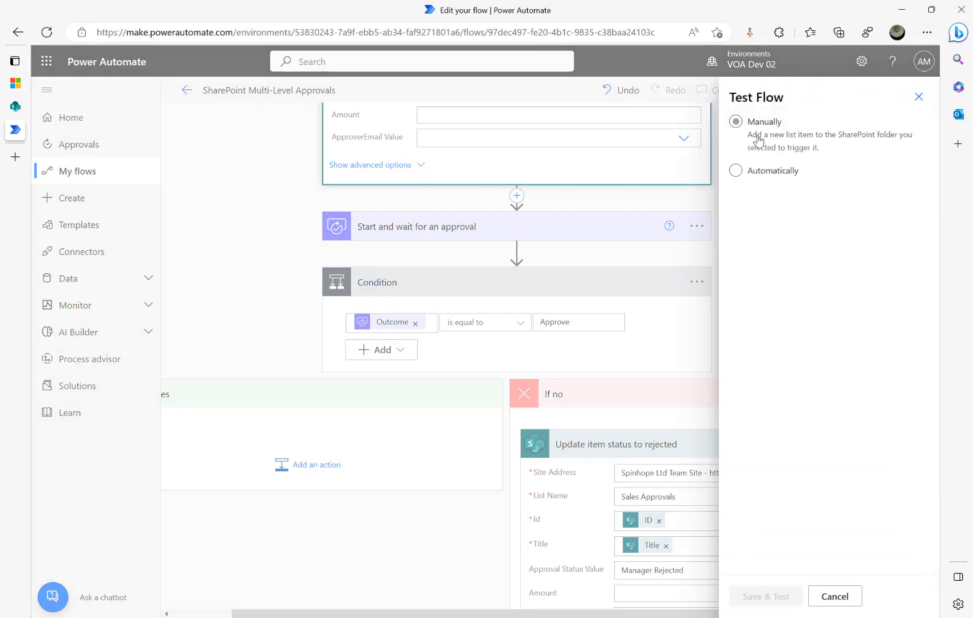
click(765, 173)
click(773, 192)
click(781, 219)
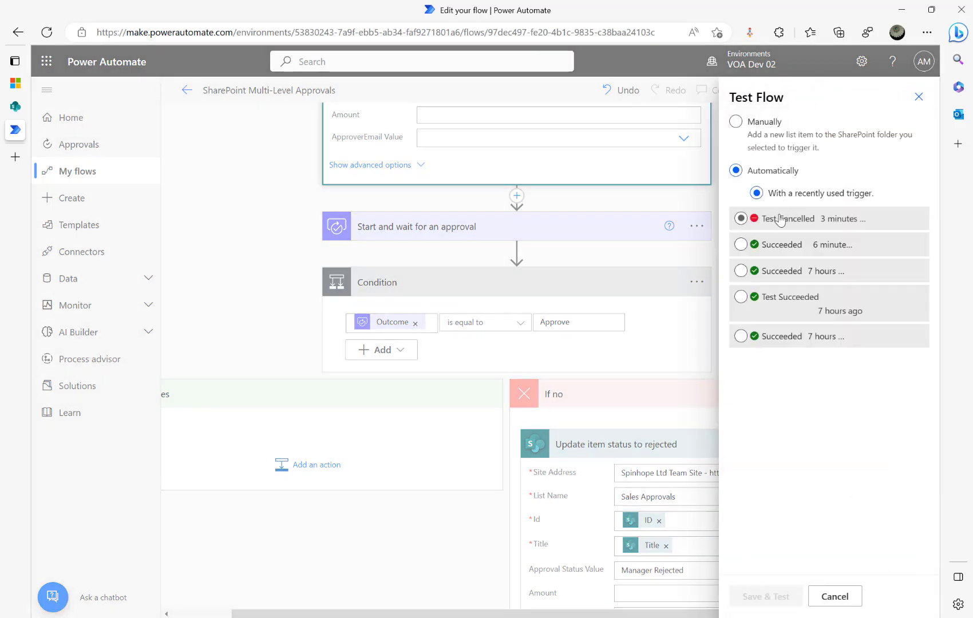
click(763, 598)
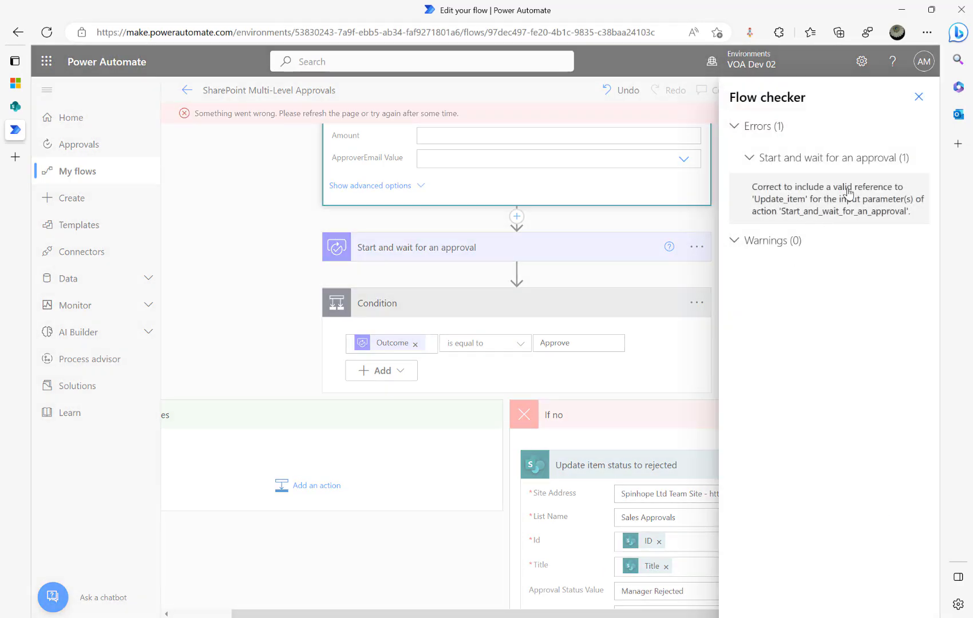
click(919, 97)
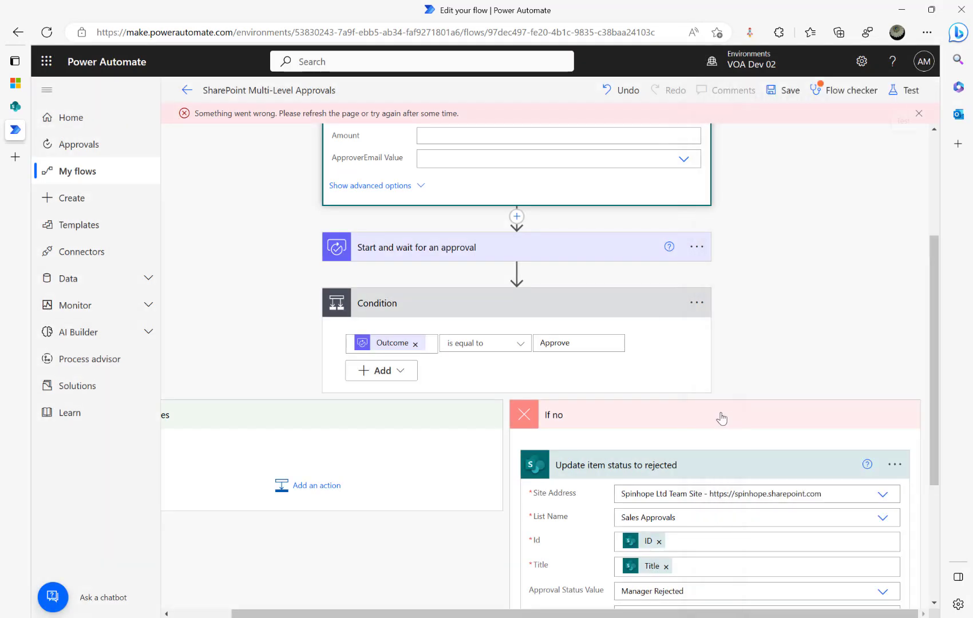
scroll(654, 480, down, 2)
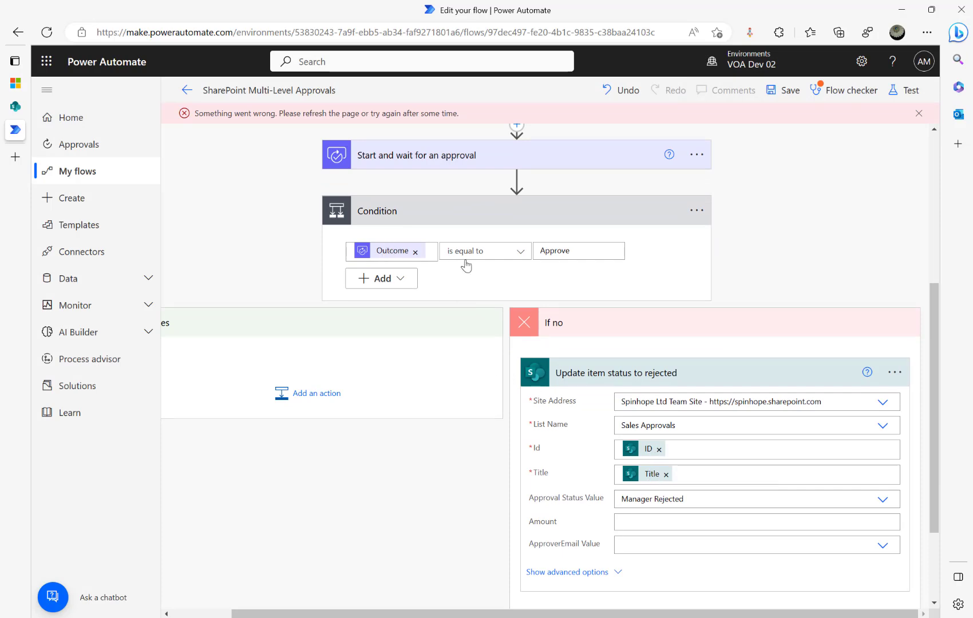
Replace the Assigned to value in Start and wait for an approval with ApproverEmail Value from the When an item is created trigger.
scroll(467, 265, up, 6)
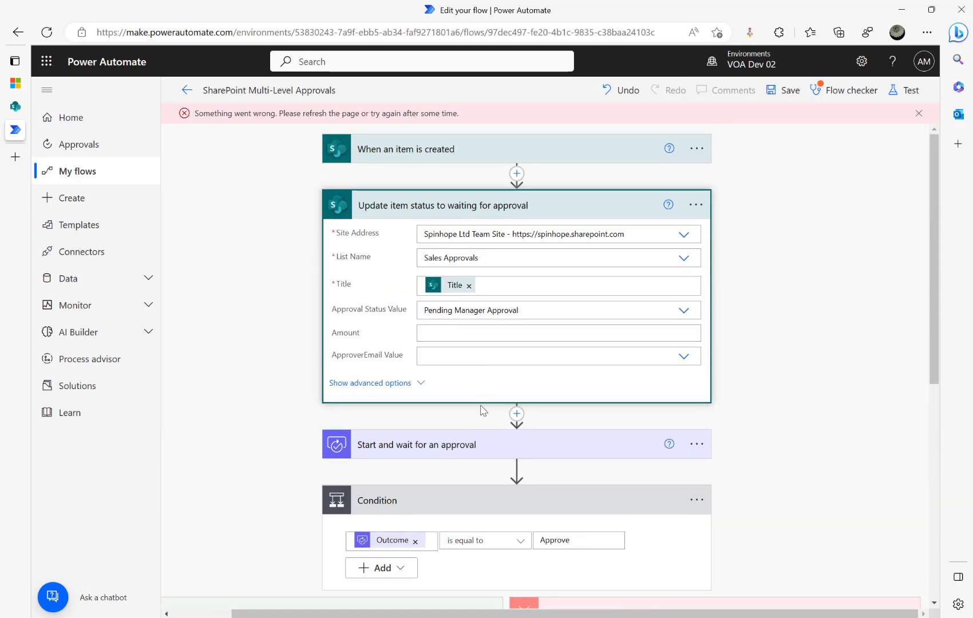
click(455, 451)
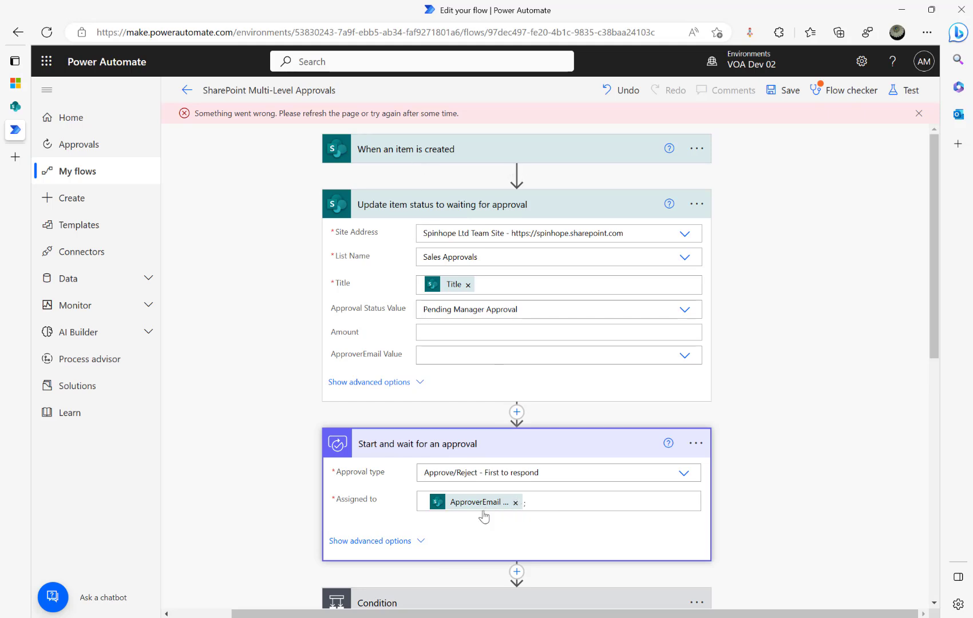
click(515, 504)
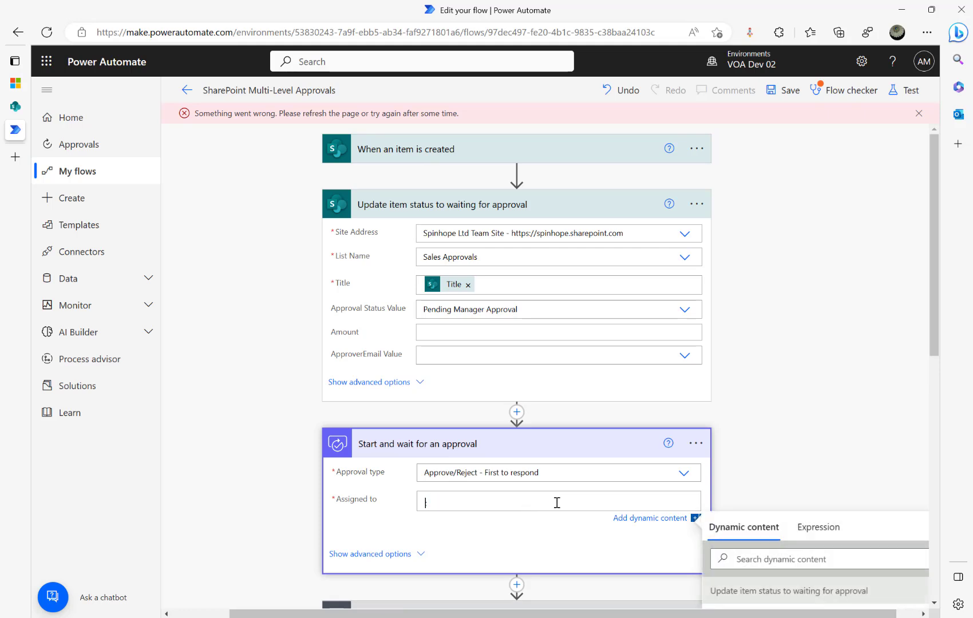
click(293, 482)
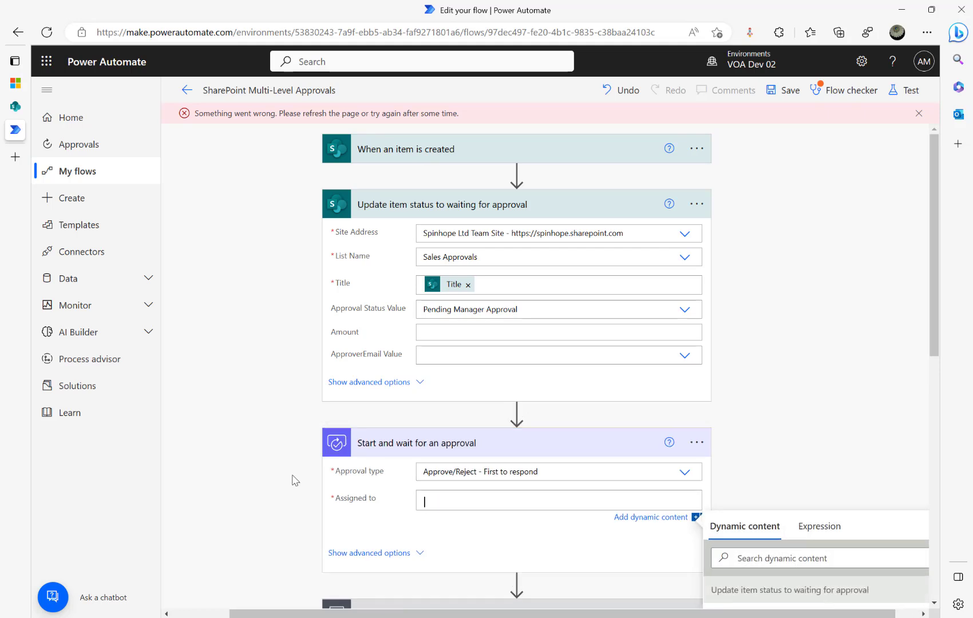
click(781, 570)
text(approval)
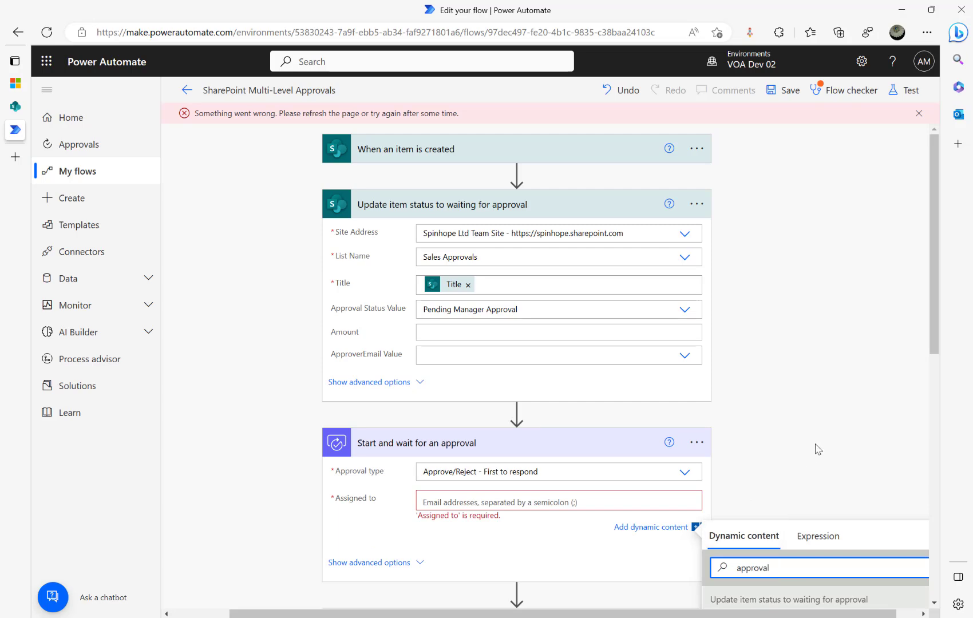
scroll(807, 454, down, 4)
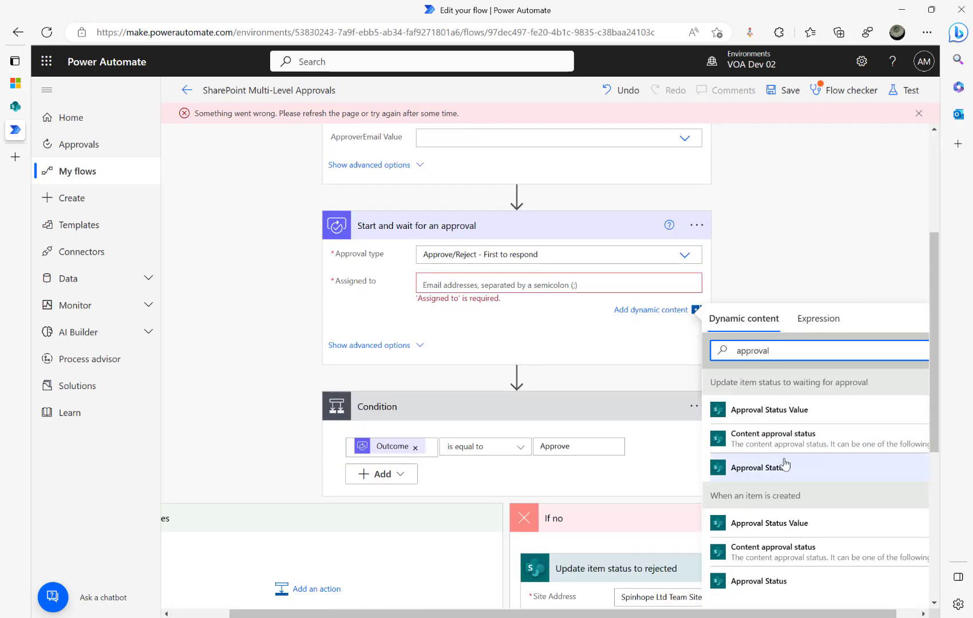
double_click(793, 353)
text(email)
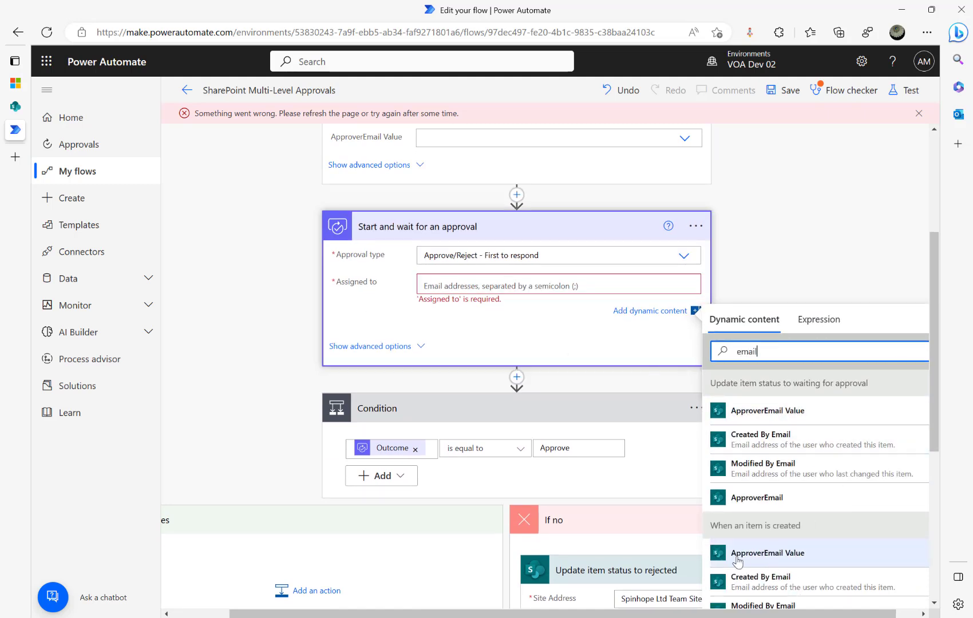
click(765, 557)
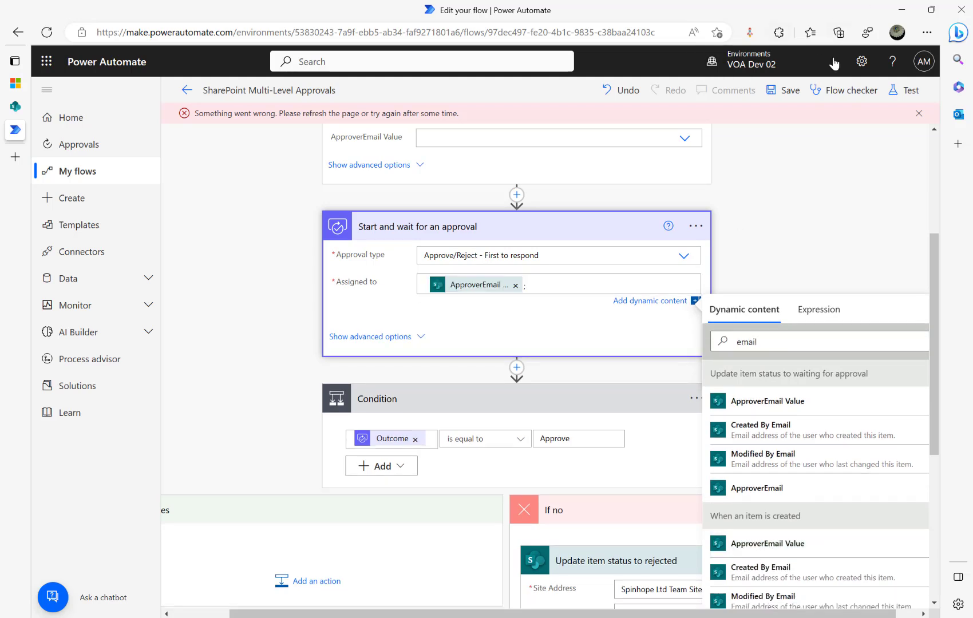
Save the flow and test it automatically with the most recent trigger run.
click(779, 92)
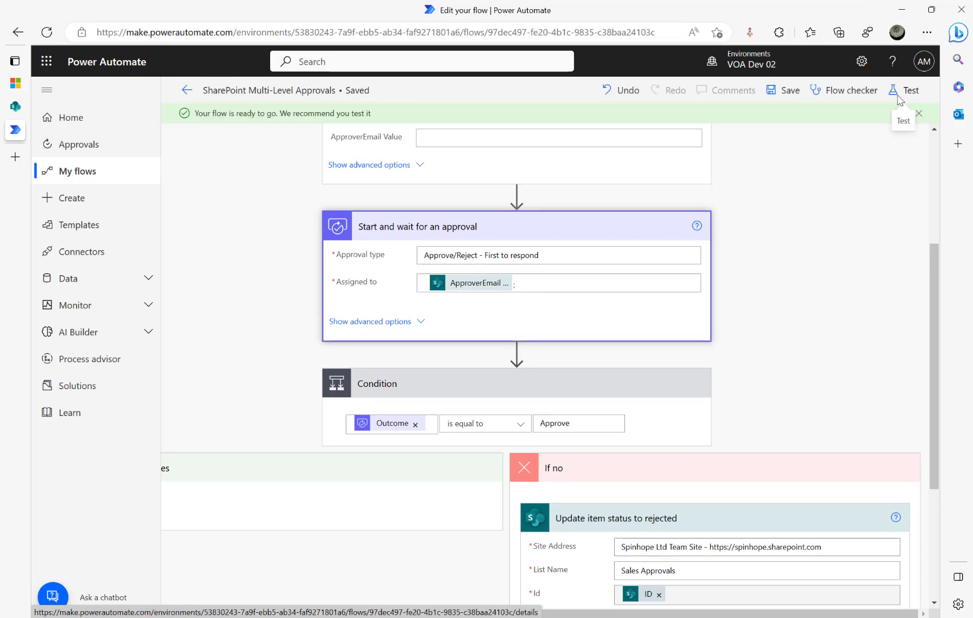
click(897, 97)
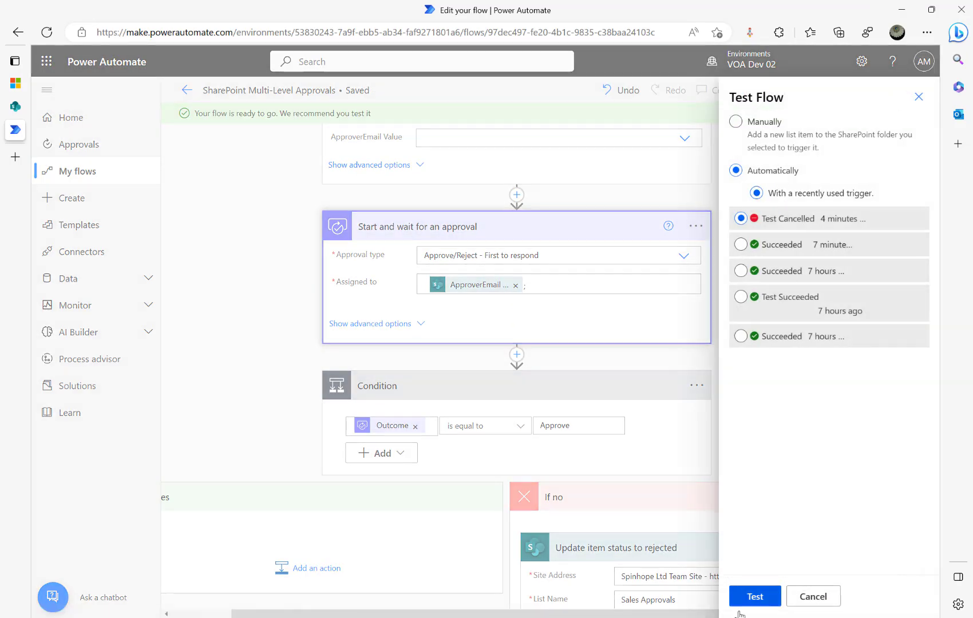
click(761, 598)
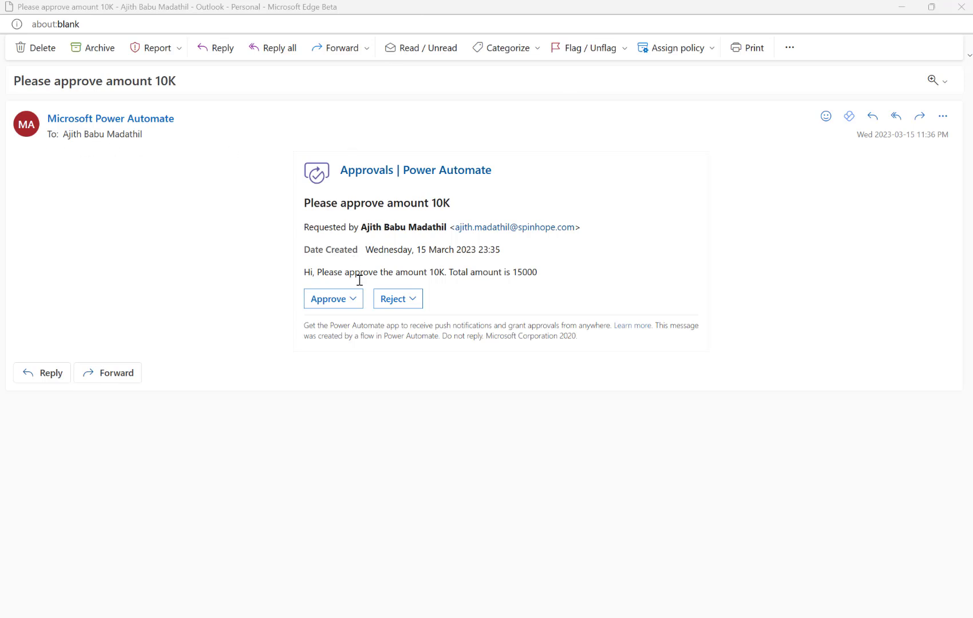
Reject the "Please approve amount 10K" request in the approval email without a comment, and return to the flow run.
click(398, 304)
click(356, 366)
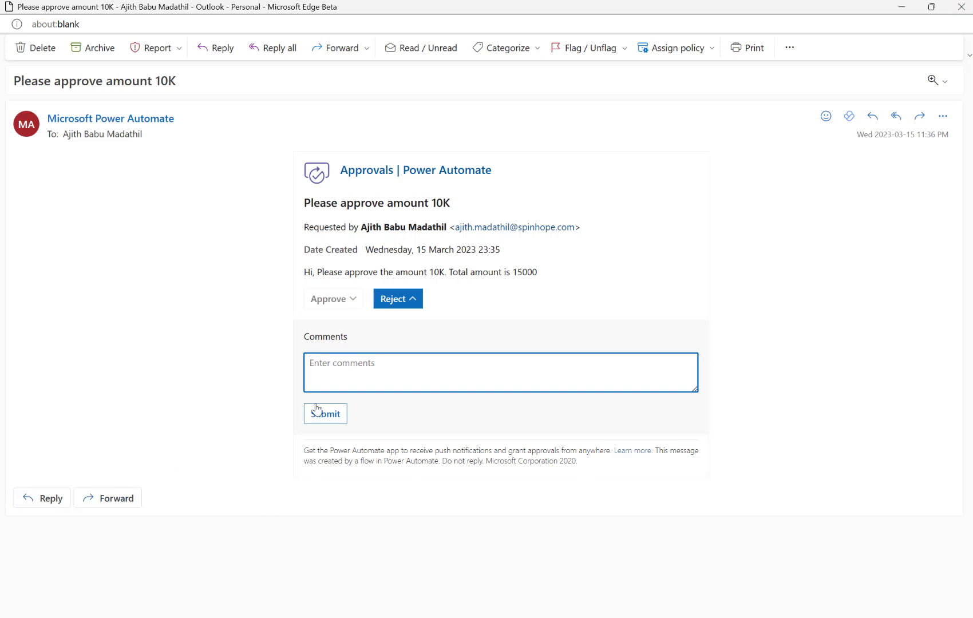
click(327, 421)
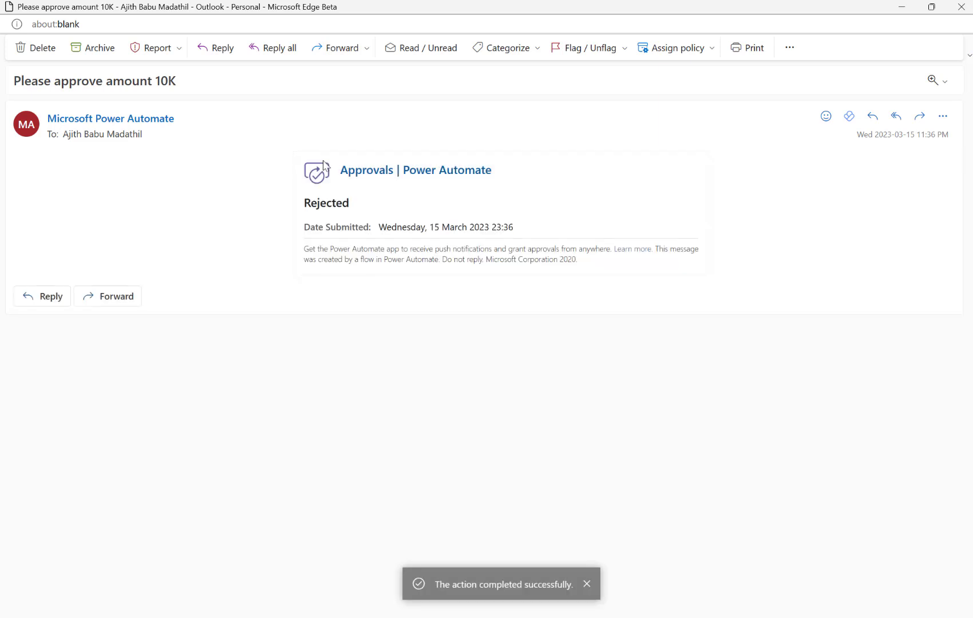
double_click(729, 10)
click(849, 127)
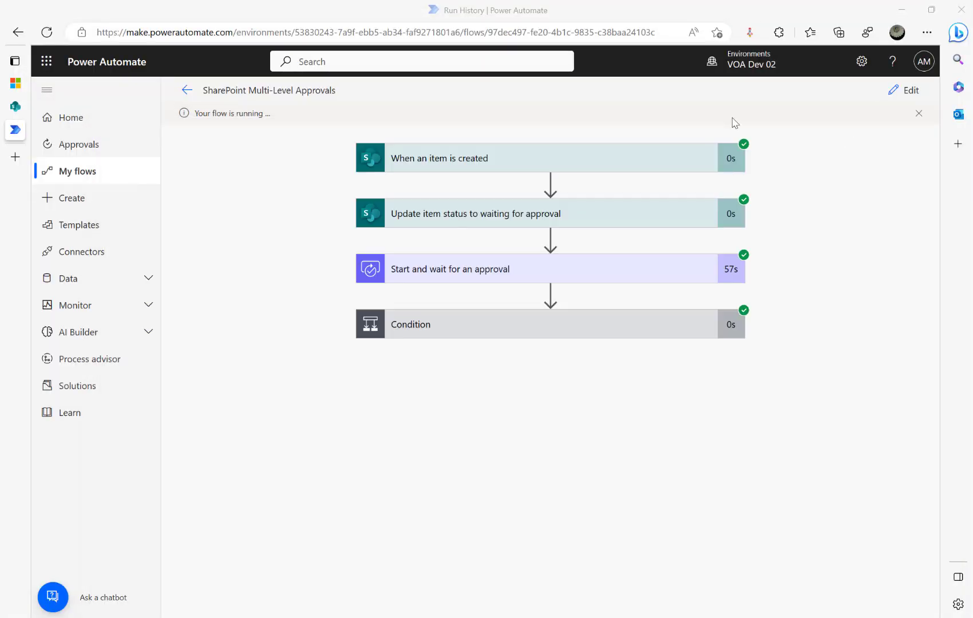
Inspect the run's Condition and Update item status to rejected details, and check Product 100's status in the refreshed SharePoint Sales Approvals list.
click(530, 331)
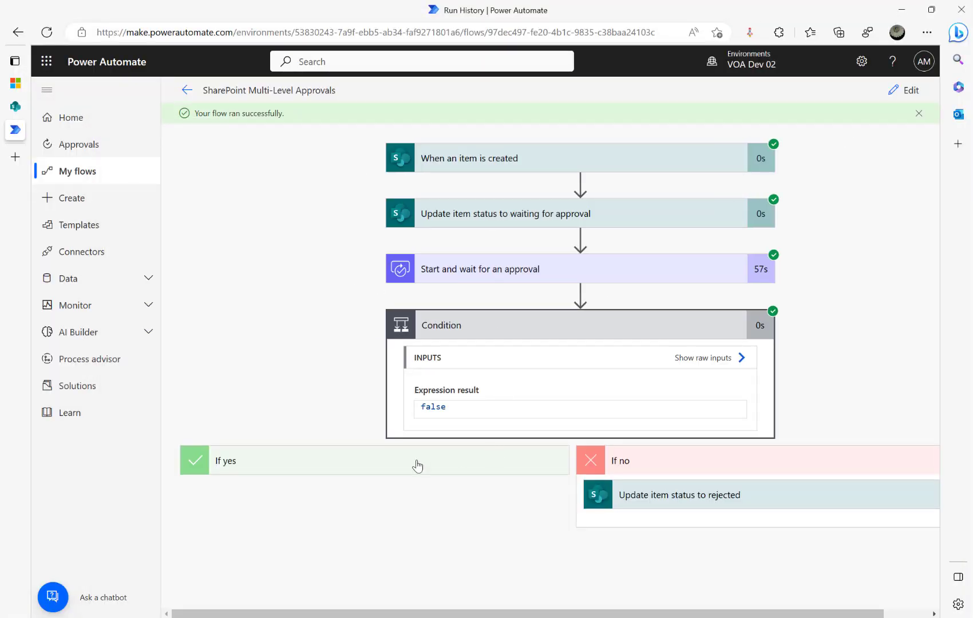
click(673, 506)
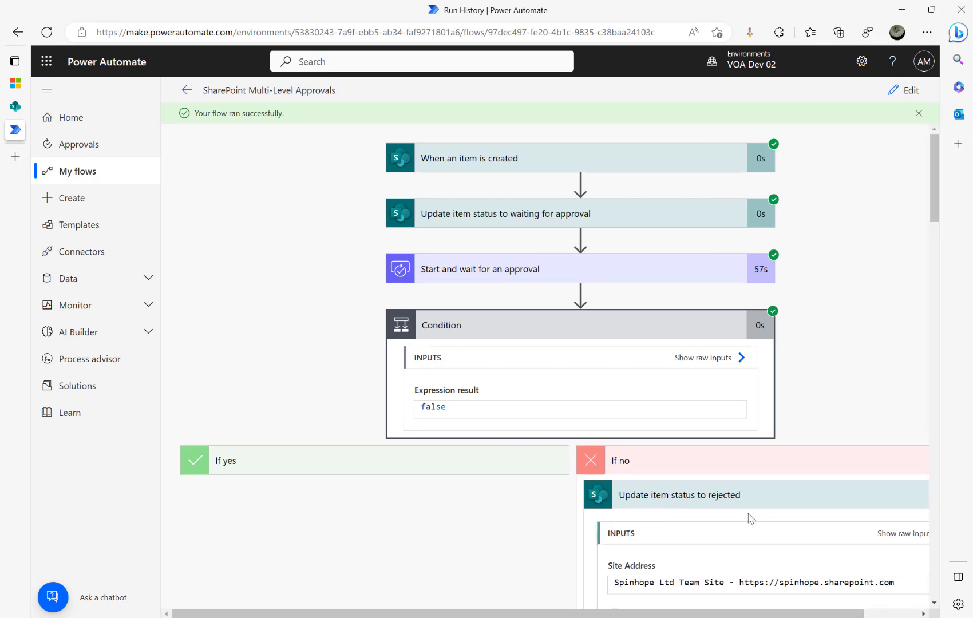
scroll(750, 521, down, 3)
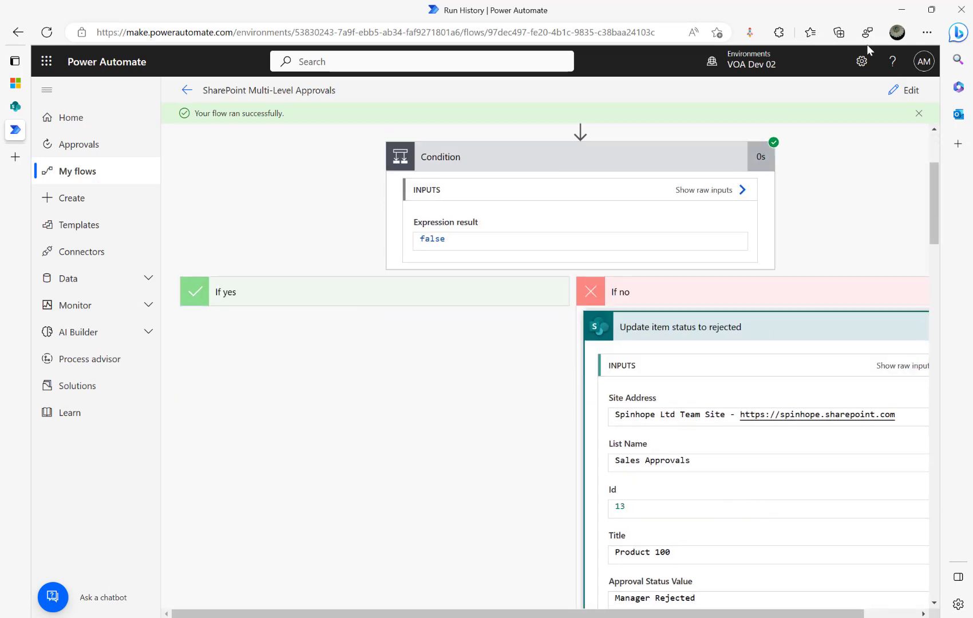
click(15, 106)
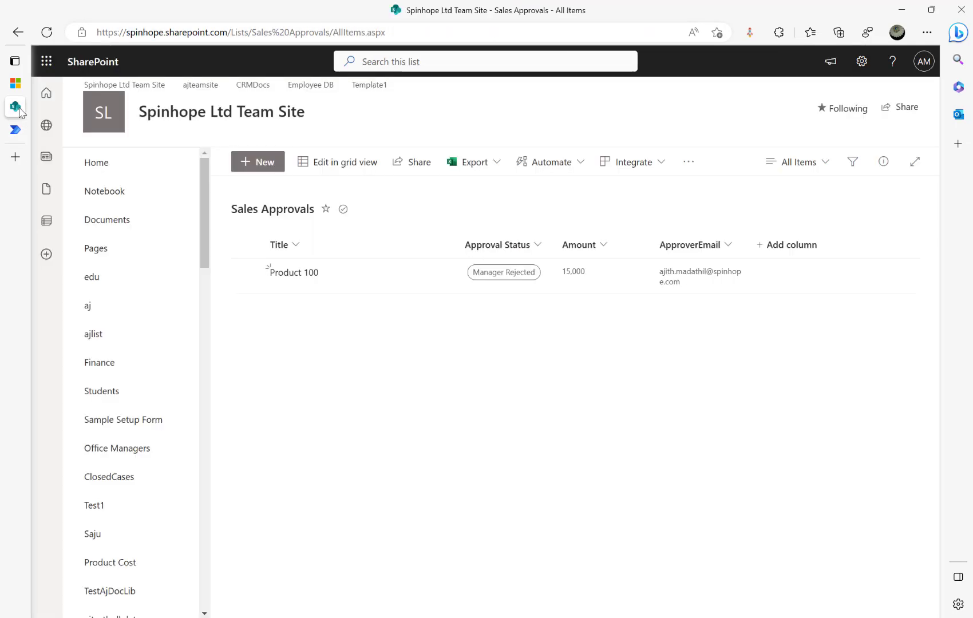
click(48, 33)
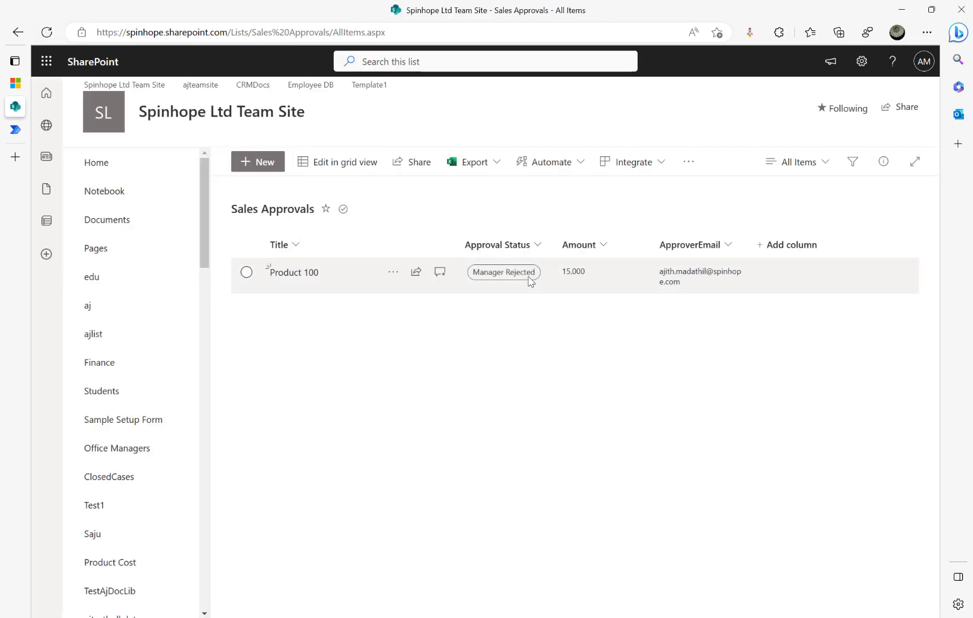
Switch back to Power Automate, reopen the flow for editing, and start a new action in the If yes branch.
mouse_move(21, 174)
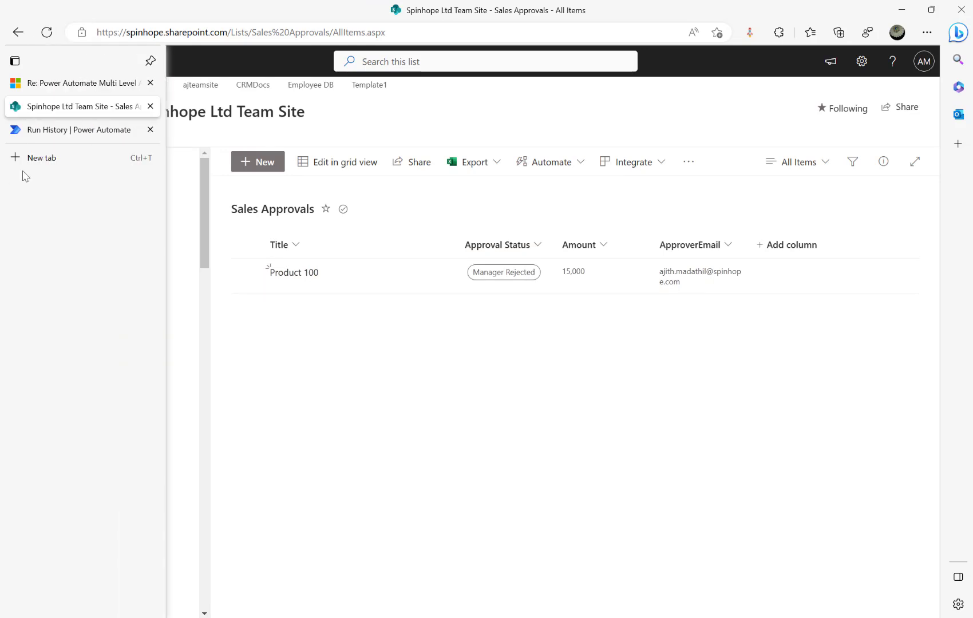
click(42, 130)
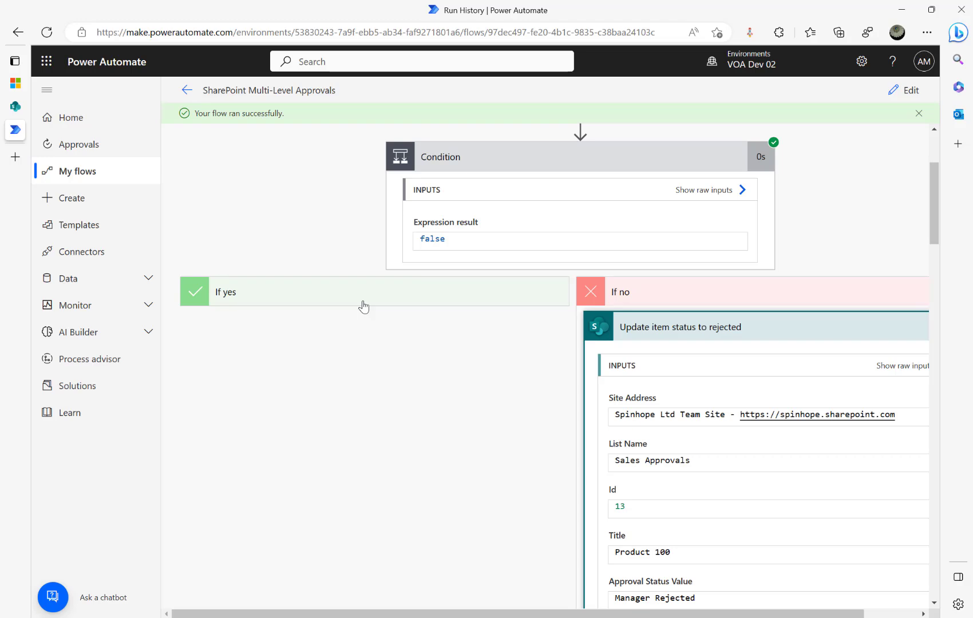
click(890, 90)
scroll(703, 417, down, 5)
scroll(703, 417, down, 4)
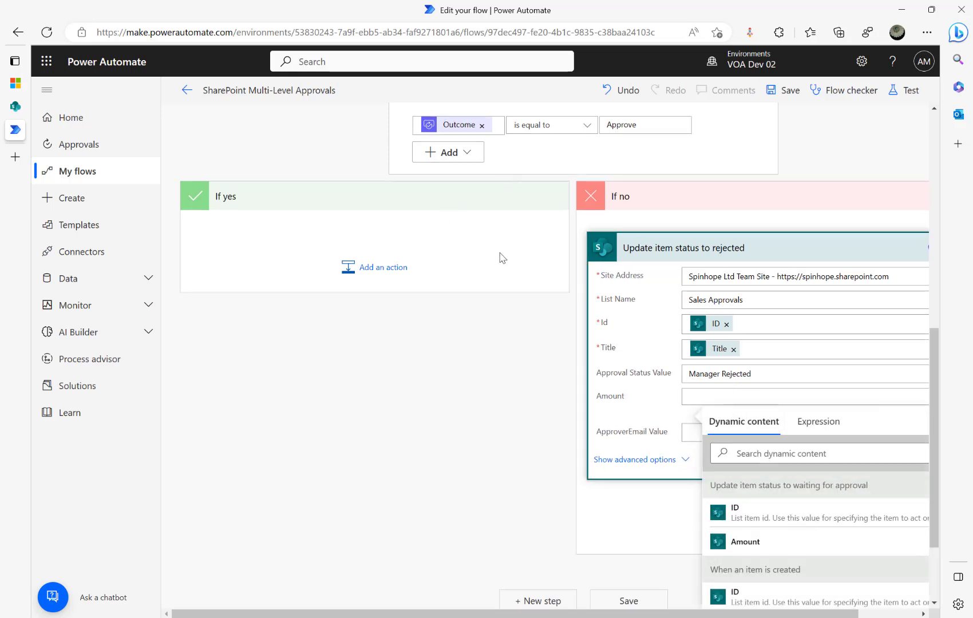
click(367, 273)
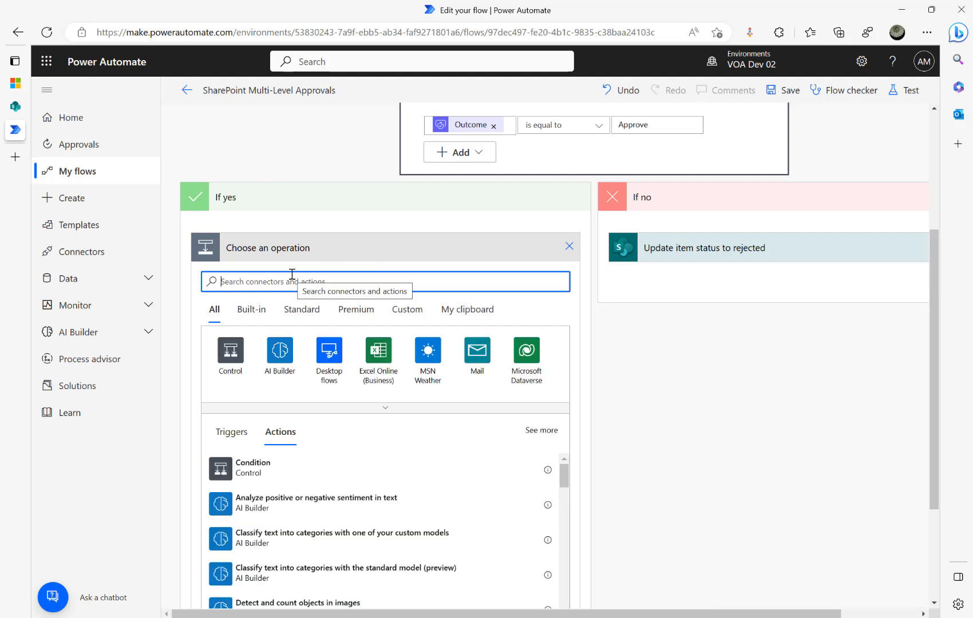
Switch to SharePoint and open the Approval Config list to review its approver emails, levels and amount ranges.
click(15, 106)
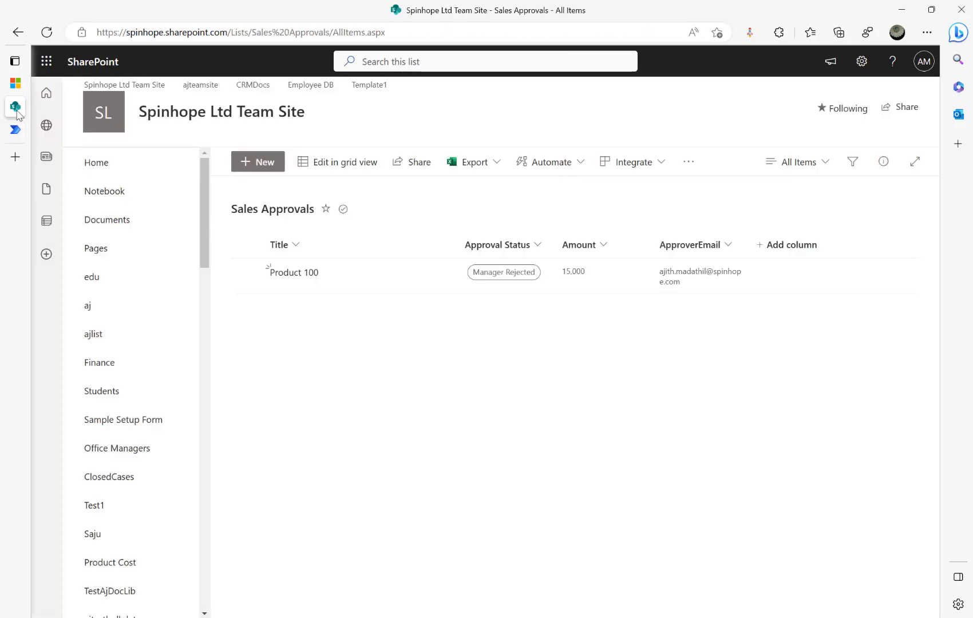
scroll(116, 461, down, 10)
scroll(117, 461, down, 5)
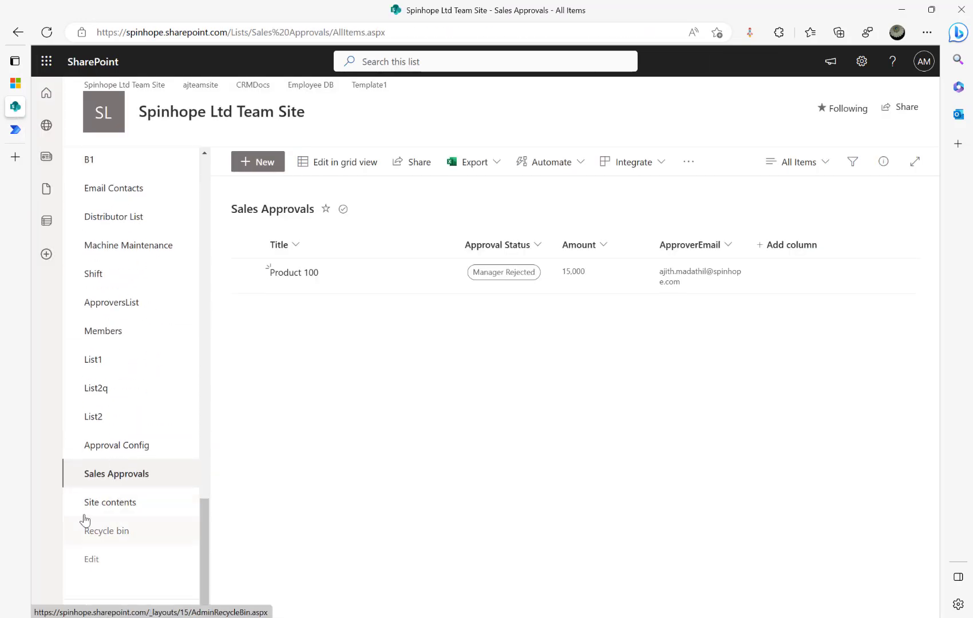
click(115, 456)
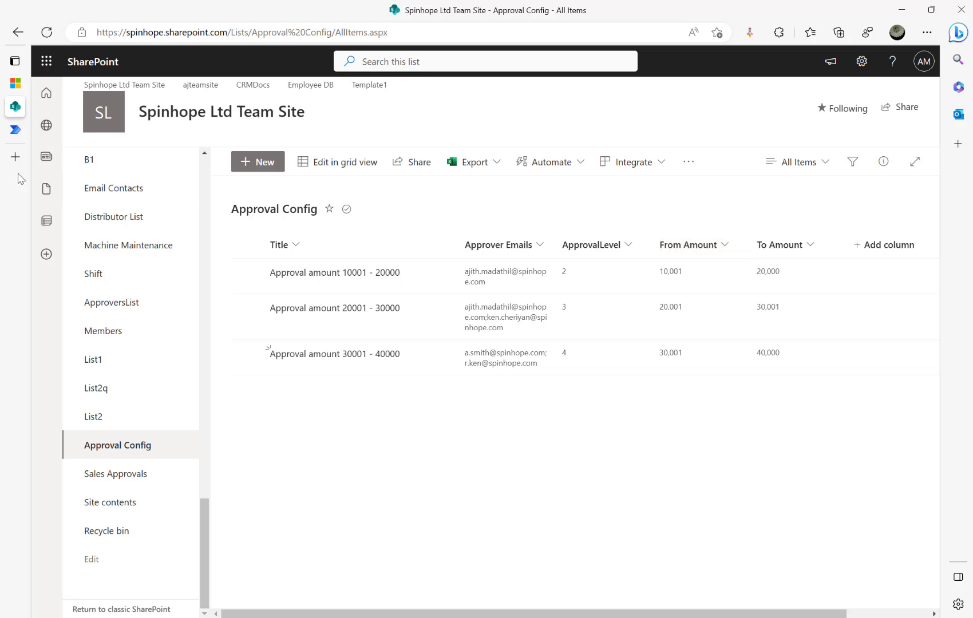
Return to Power Automate and add the SharePoint Get items action to the If yes branch.
click(16, 130)
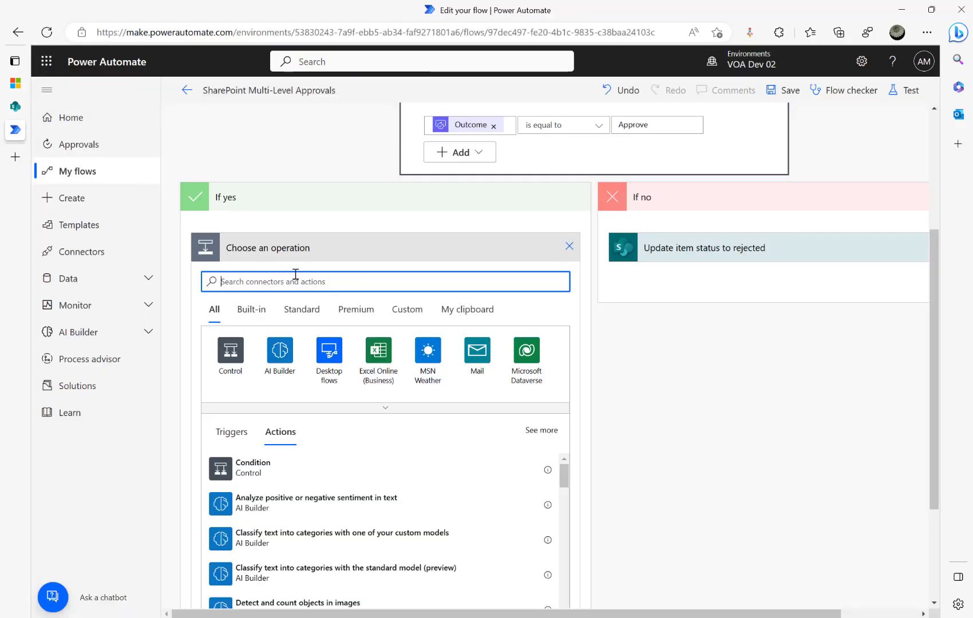
text(sharepoint)
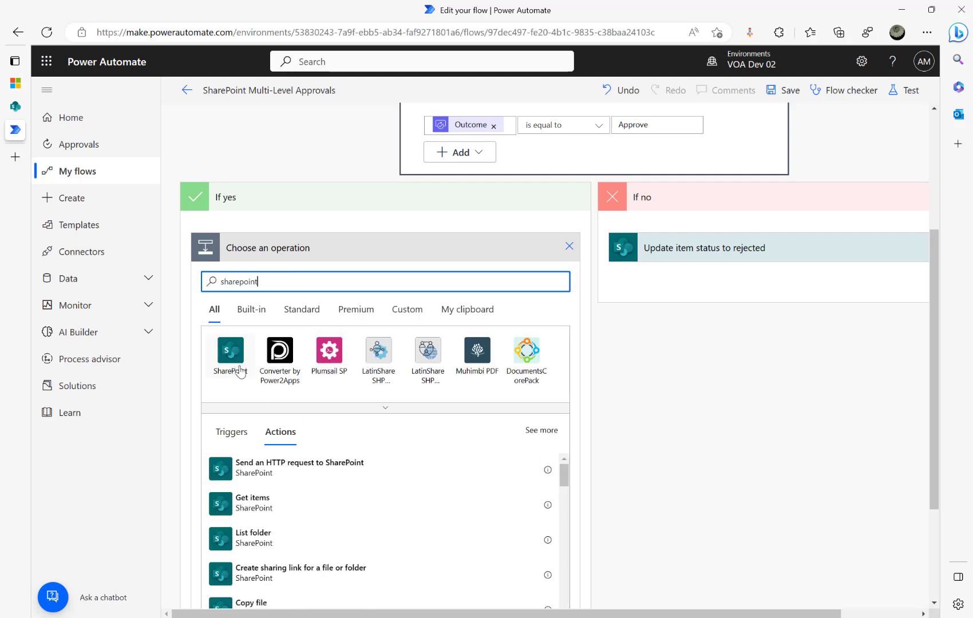
click(256, 503)
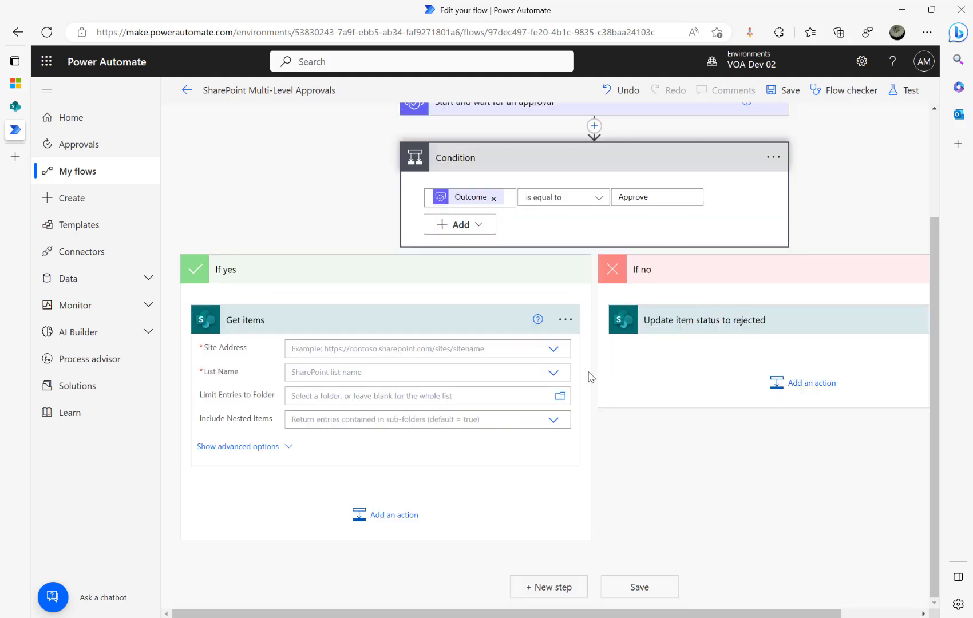
Point Get items at the Spinhope Ltd Team Site and the Approval Config list, and expose its advanced options including Filter Query.
click(555, 349)
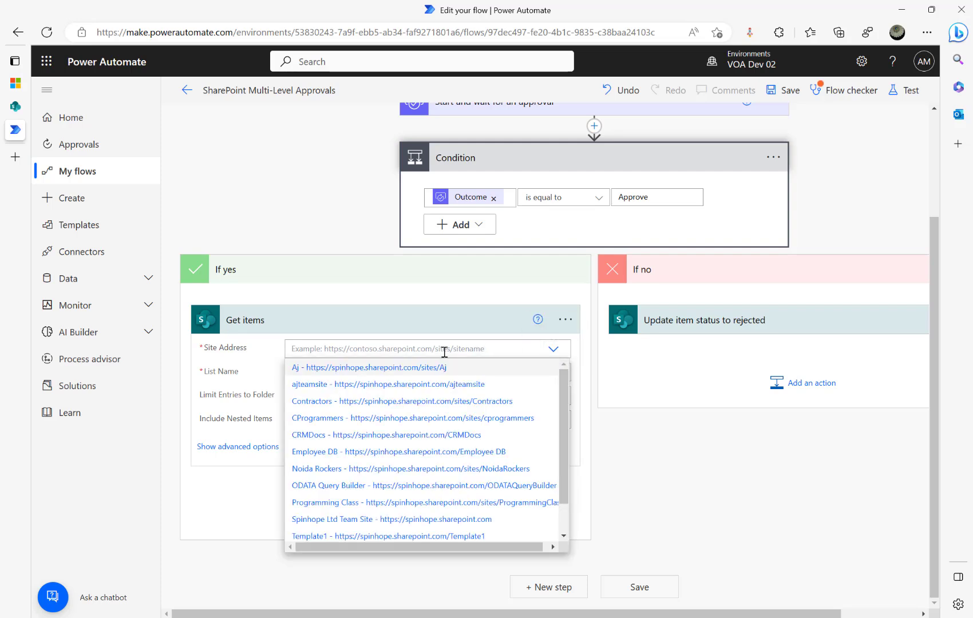
click(439, 519)
click(413, 375)
text(appro)
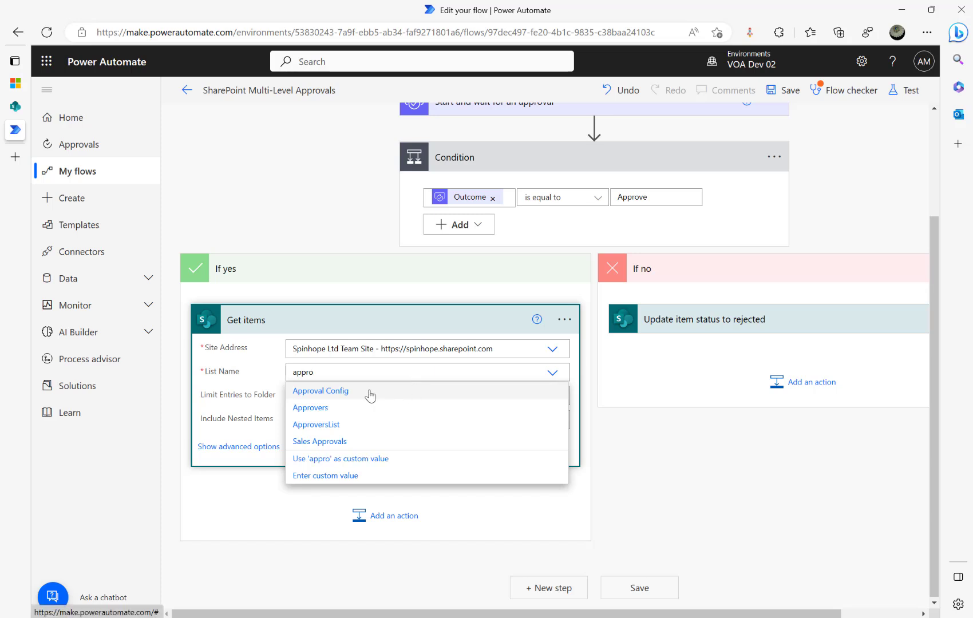
click(370, 392)
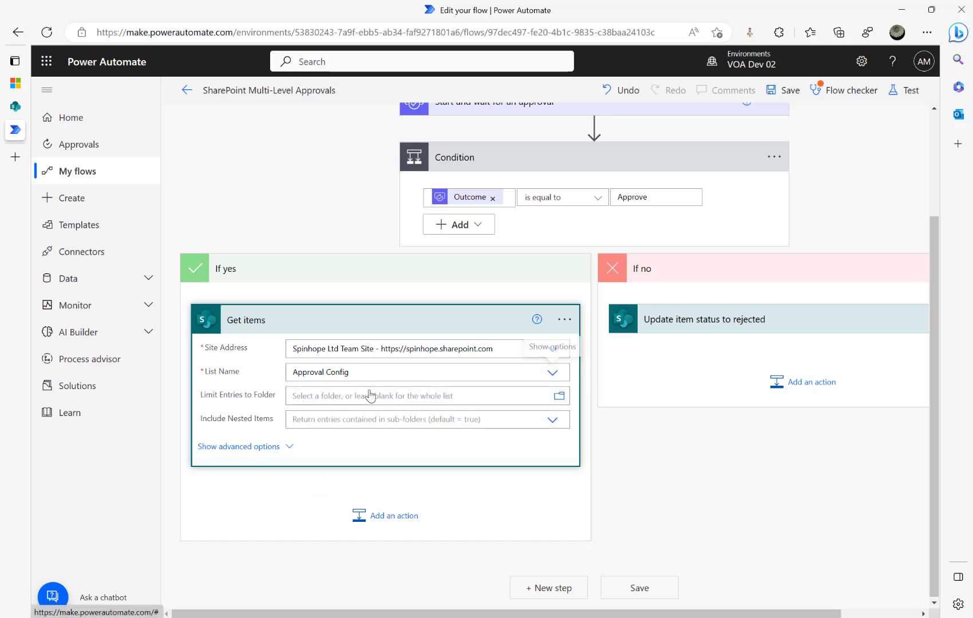
click(280, 447)
click(323, 444)
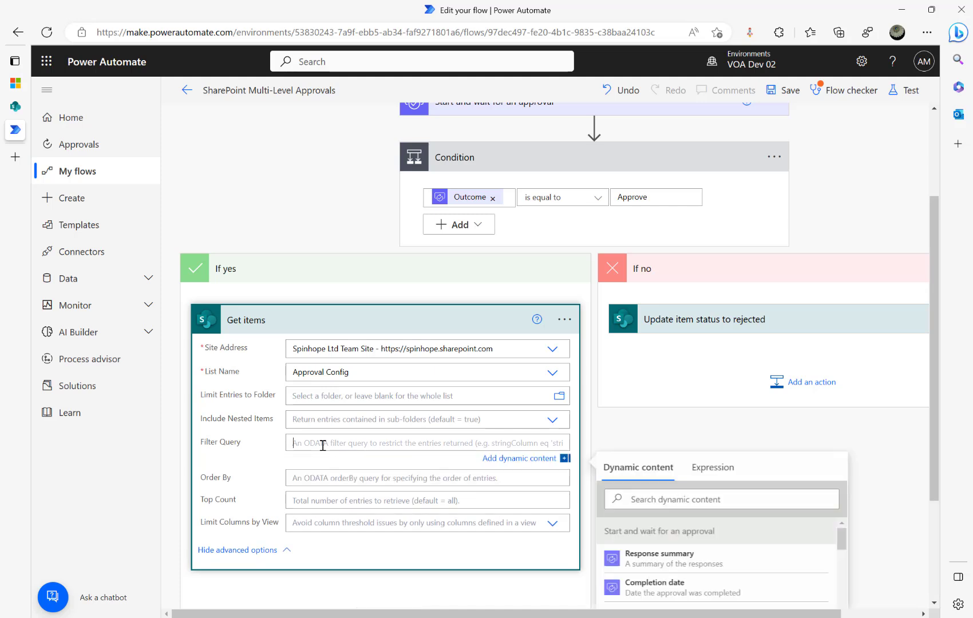
Switch to SharePoint and open the From Amount column's edit page from the Approval Config list settings.
click(14, 106)
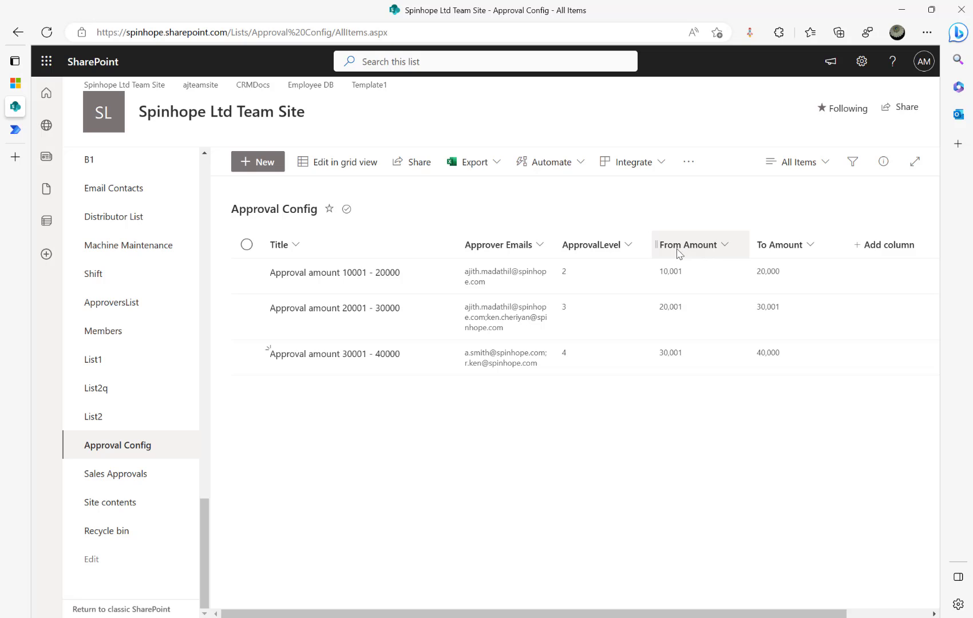
click(861, 63)
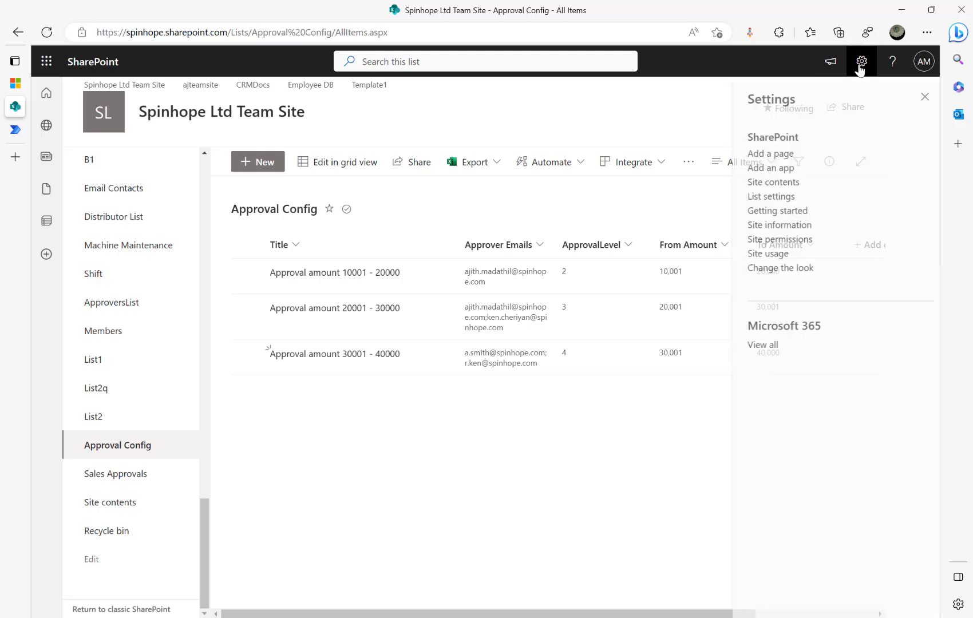
click(756, 198)
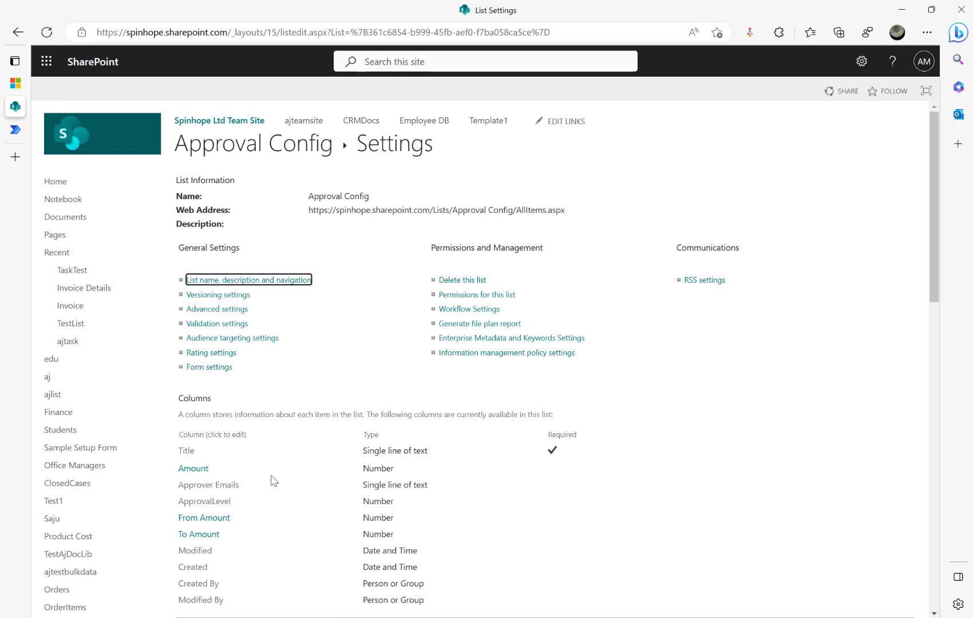
click(215, 523)
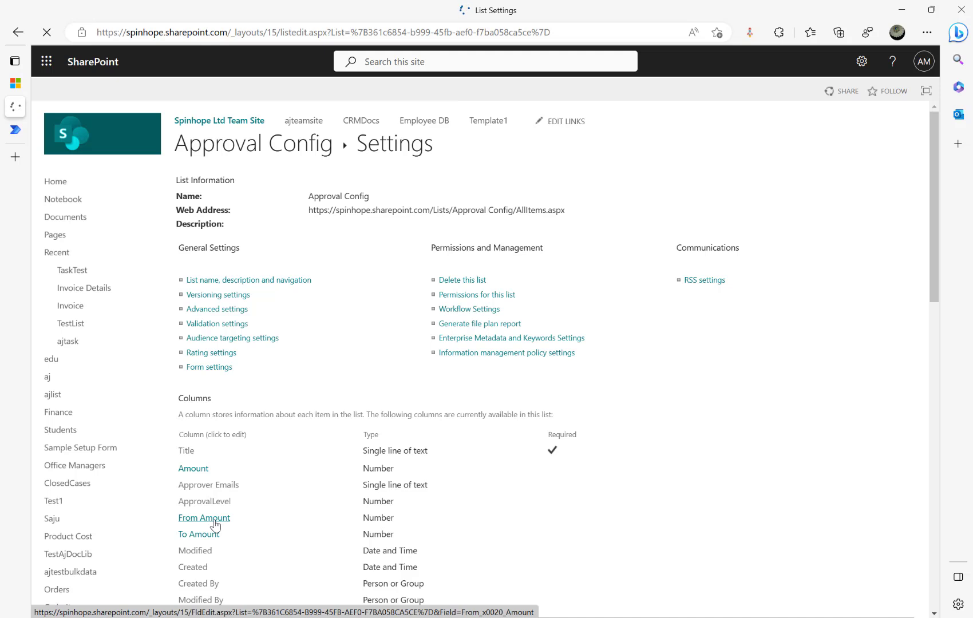
Copy the column's internal name From_x0020_Amount from the Field parameter at the end of the page URL.
click(573, 36)
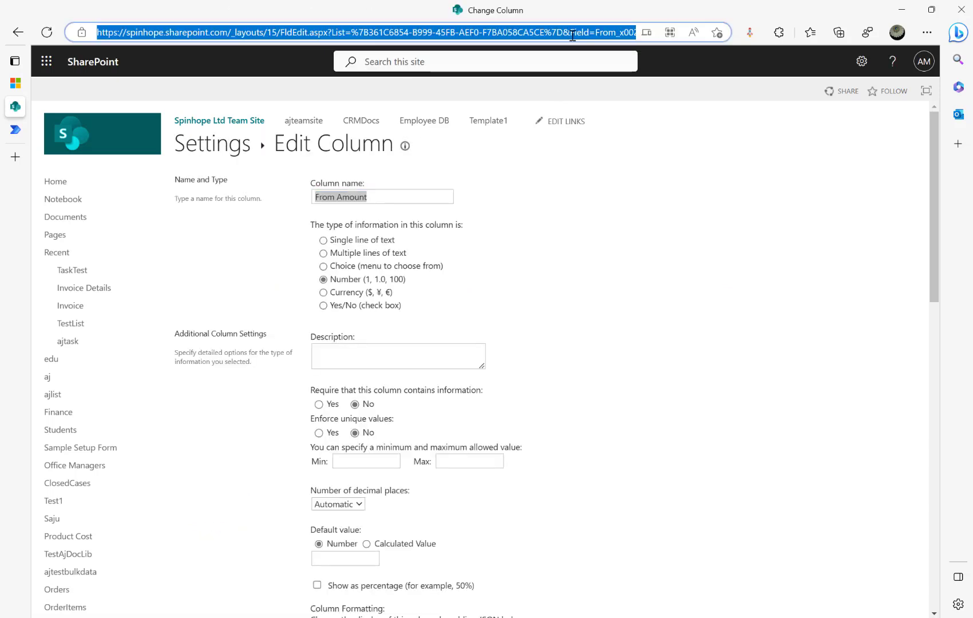
key(End)
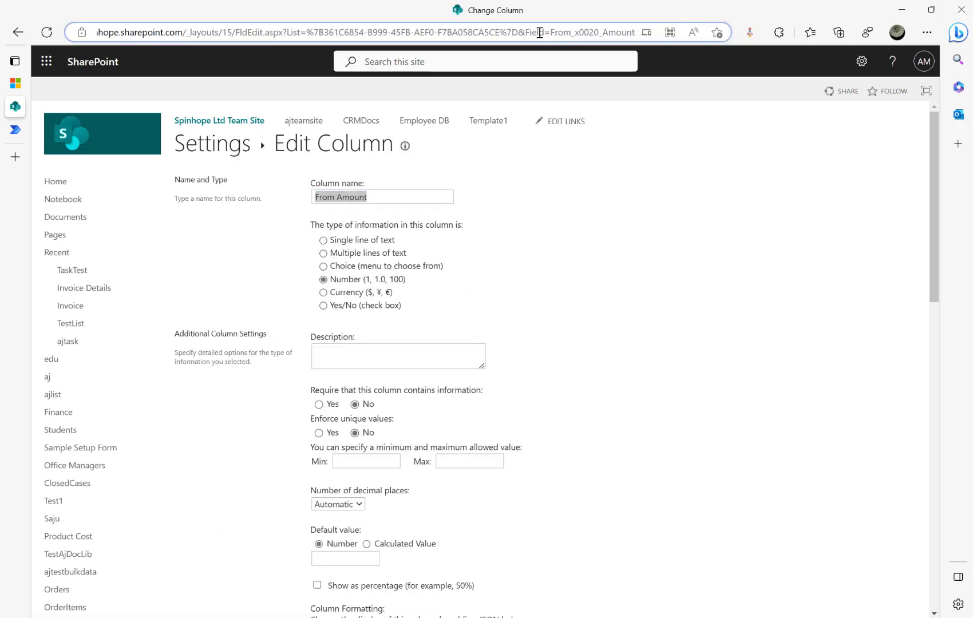
drag(550, 32, 636, 33)
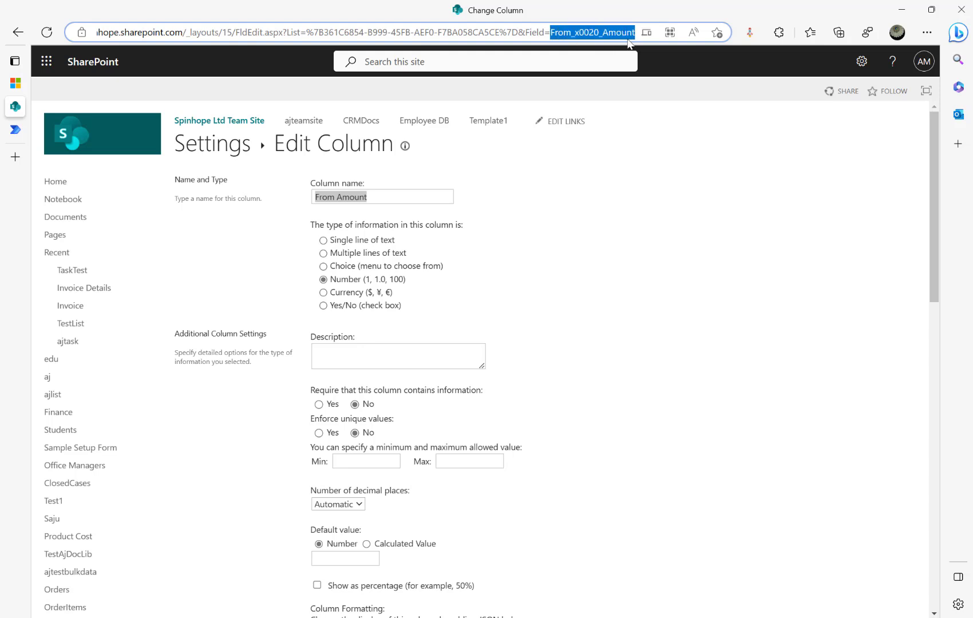
right_click(598, 33)
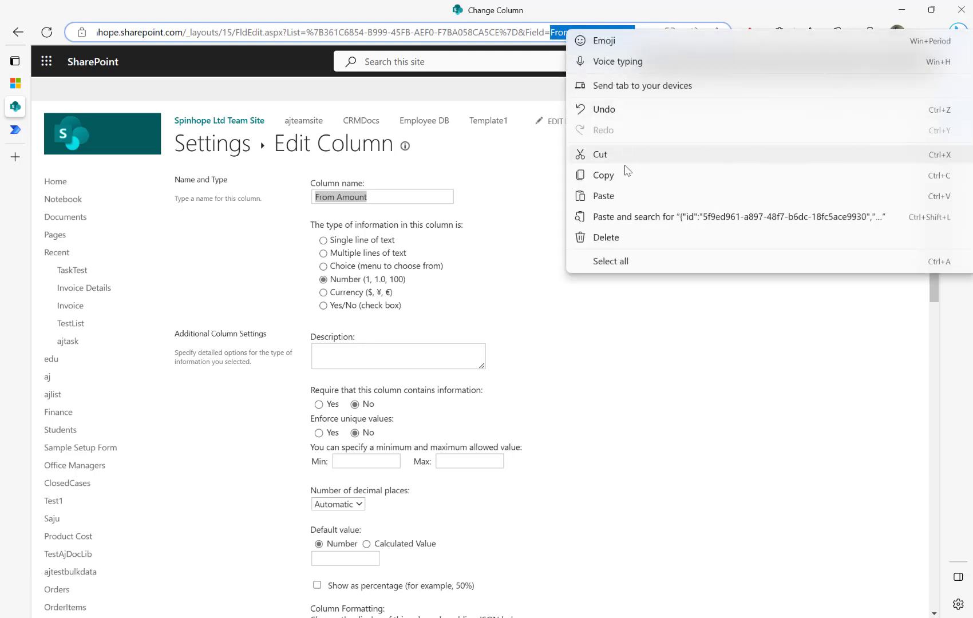
click(620, 179)
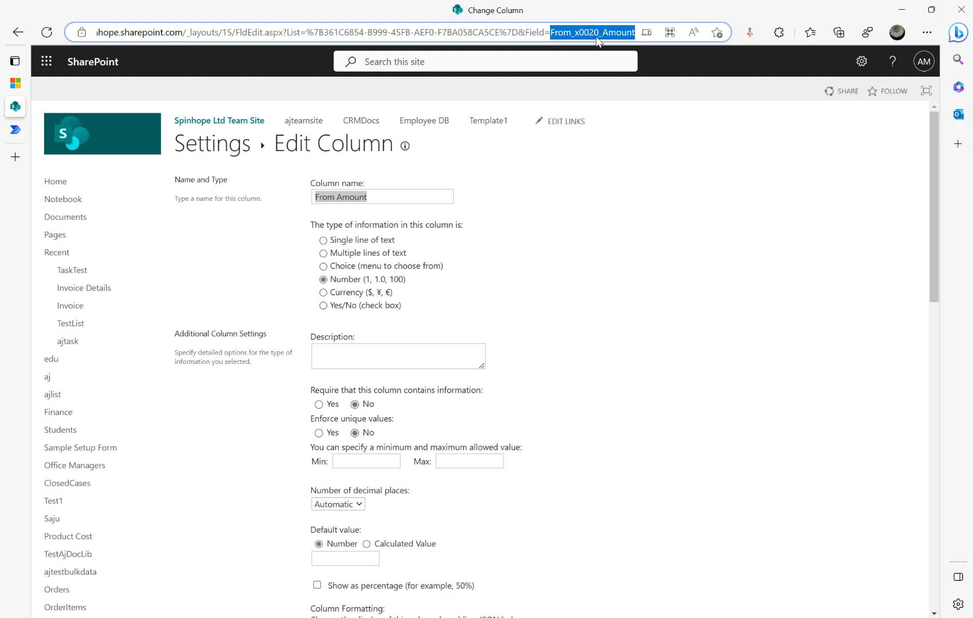
Return to Power Automate and set the Get items Filter Query to From_x0020_Amount le the trigger item's Amount.
click(26, 130)
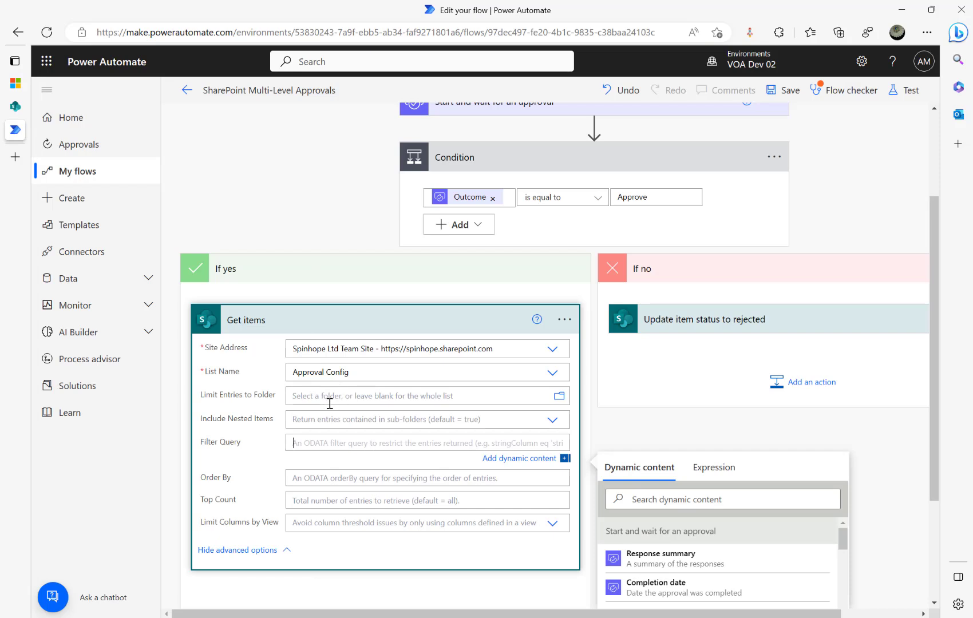
click(346, 447)
key(ctrl+v)
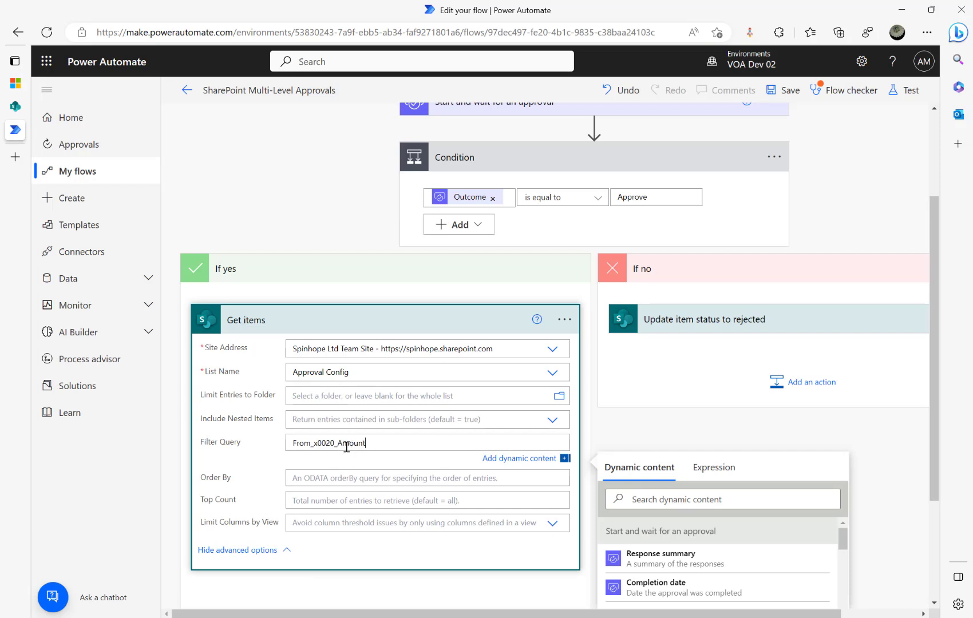
text(le)
click(676, 502)
text(Amount)
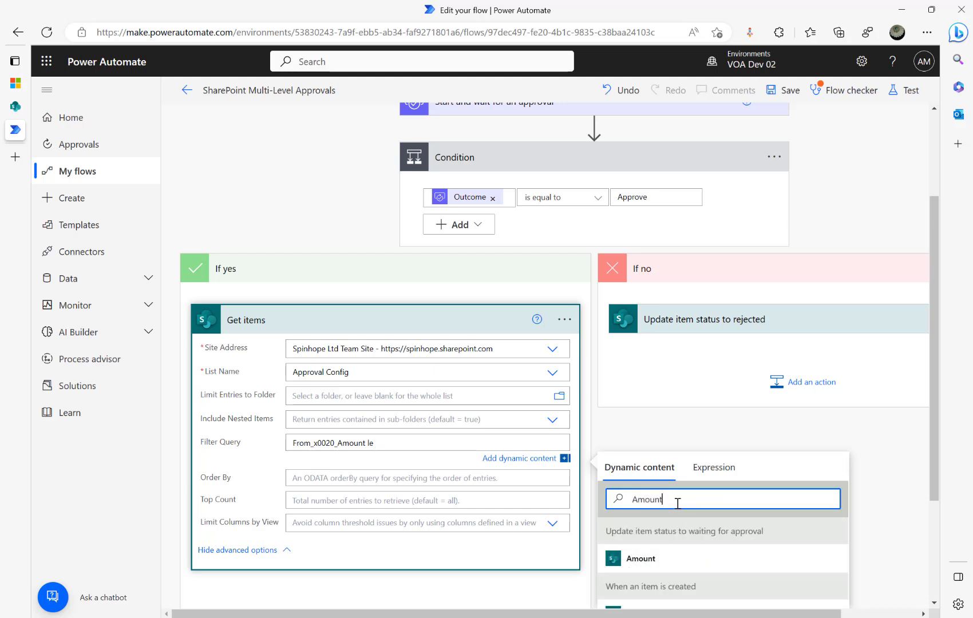
scroll(704, 505, down, 3)
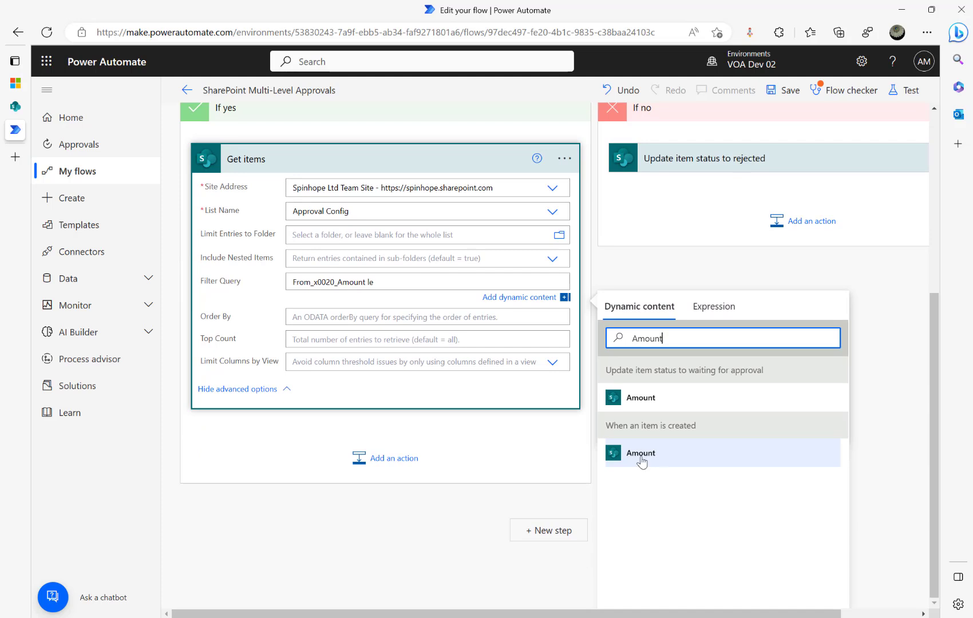
click(646, 454)
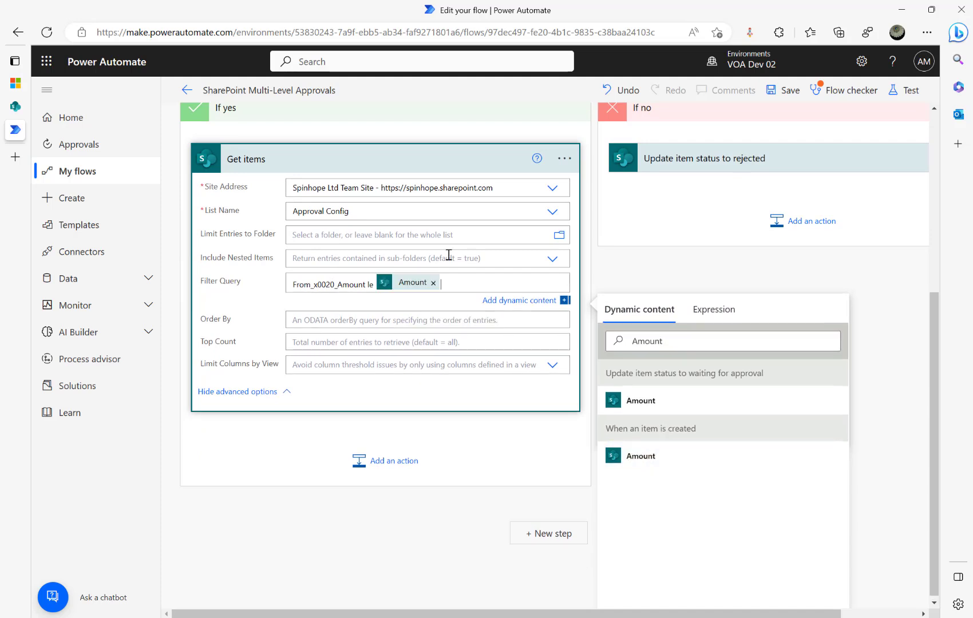
Add a Compose action after Get items in the If yes branch.
click(377, 459)
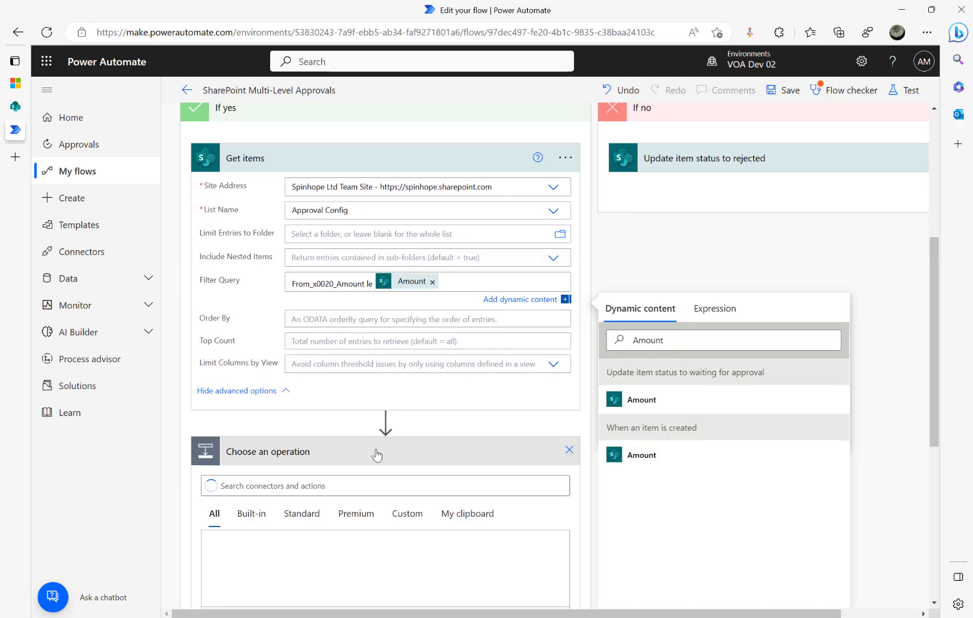
text(c)
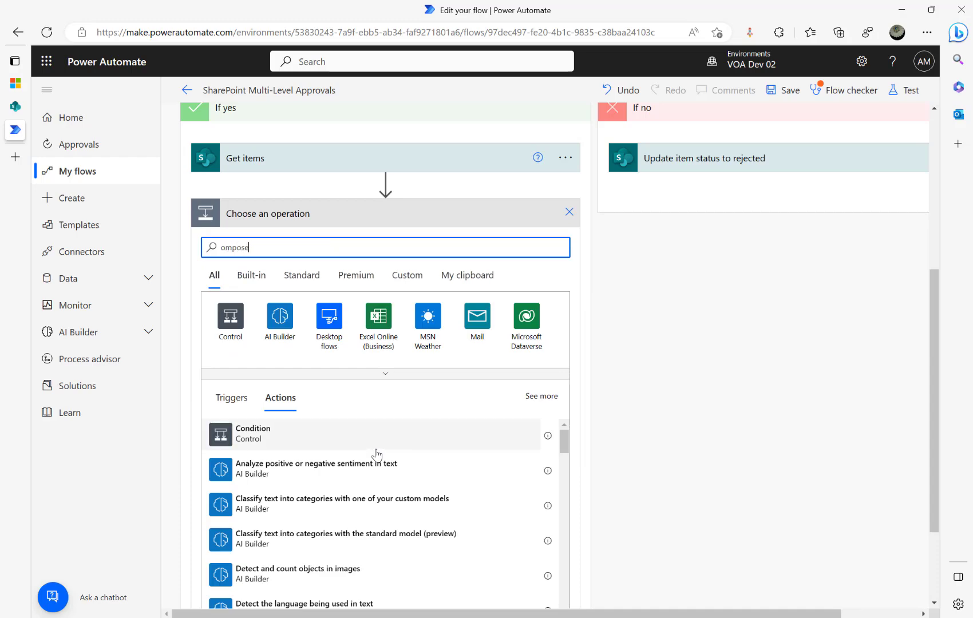
click(254, 438)
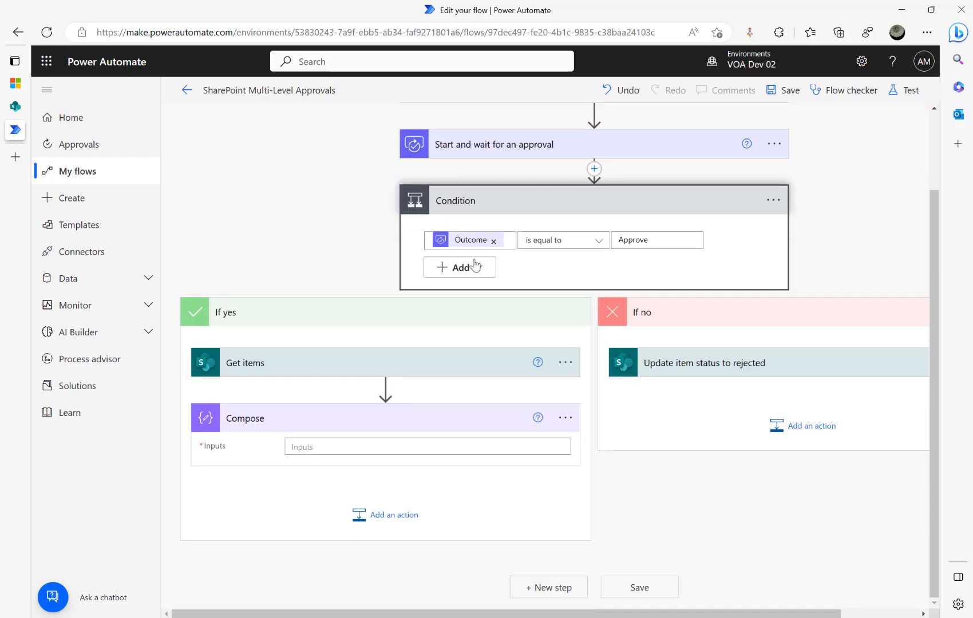
Switch to SharePoint and go back to the Approval Config list to review its approver emails and amount ranges.
click(16, 106)
click(216, 150)
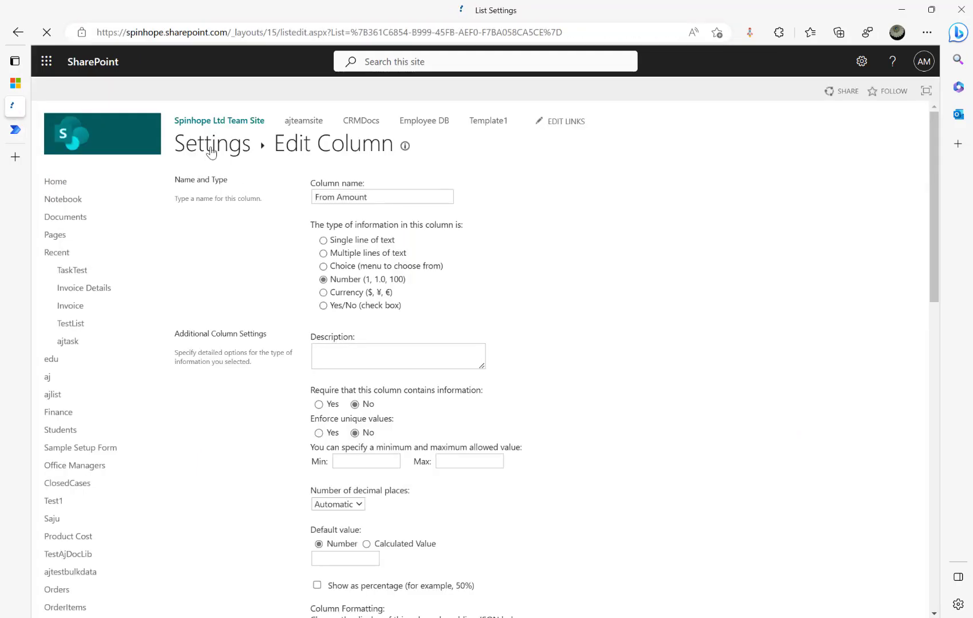
click(245, 154)
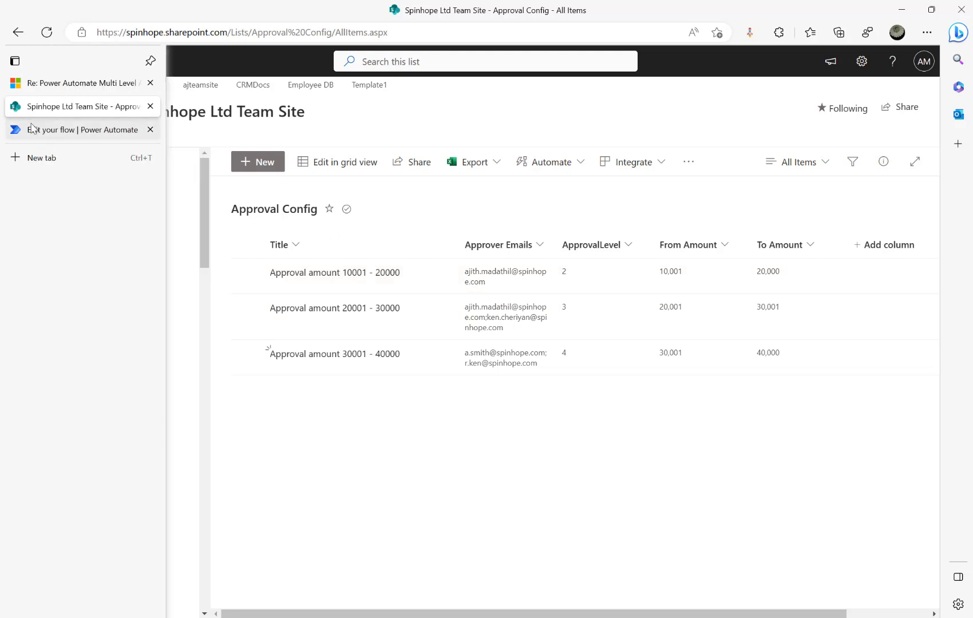
Return to Power Automate and set the Compose input to Approver Emails from Get items.
click(35, 132)
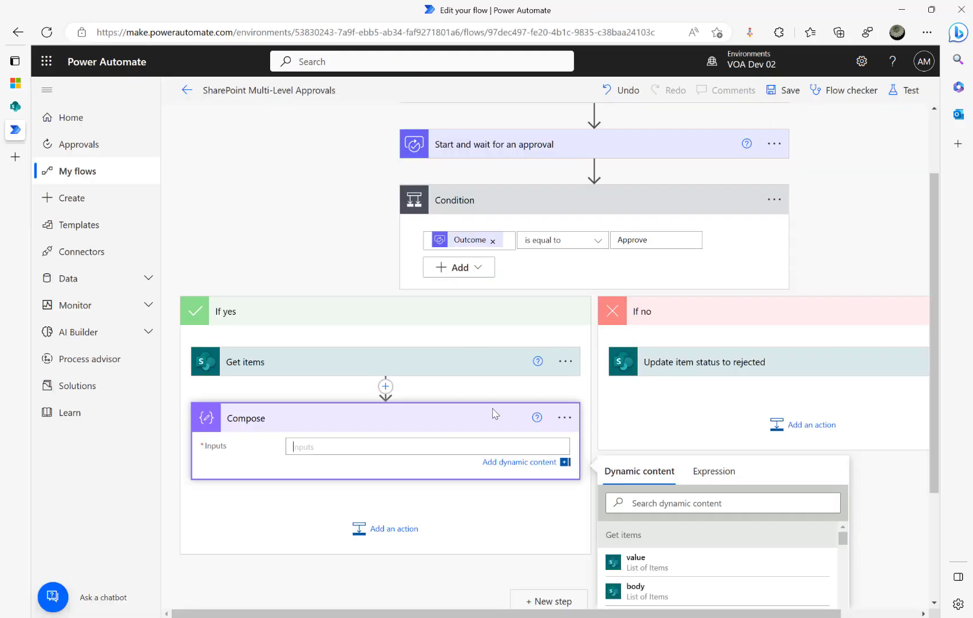
click(688, 502)
text(email)
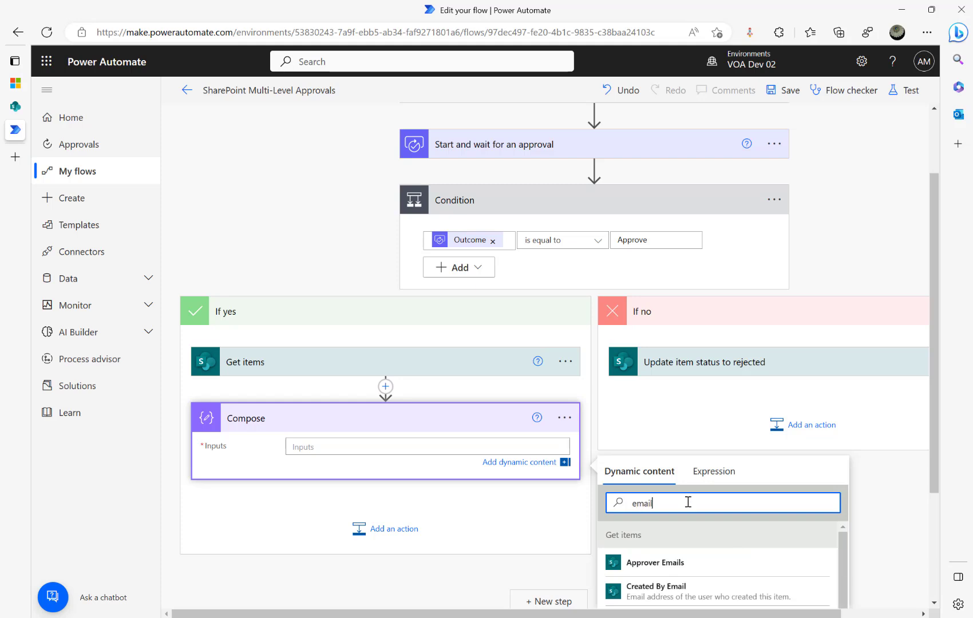
click(663, 566)
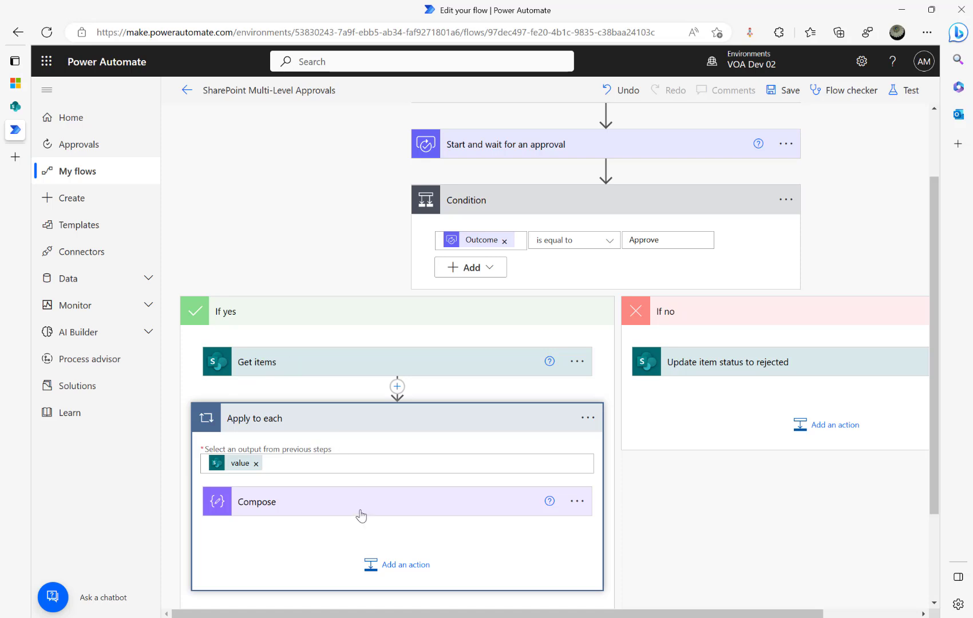
Save the flow and start a manual test run.
click(773, 95)
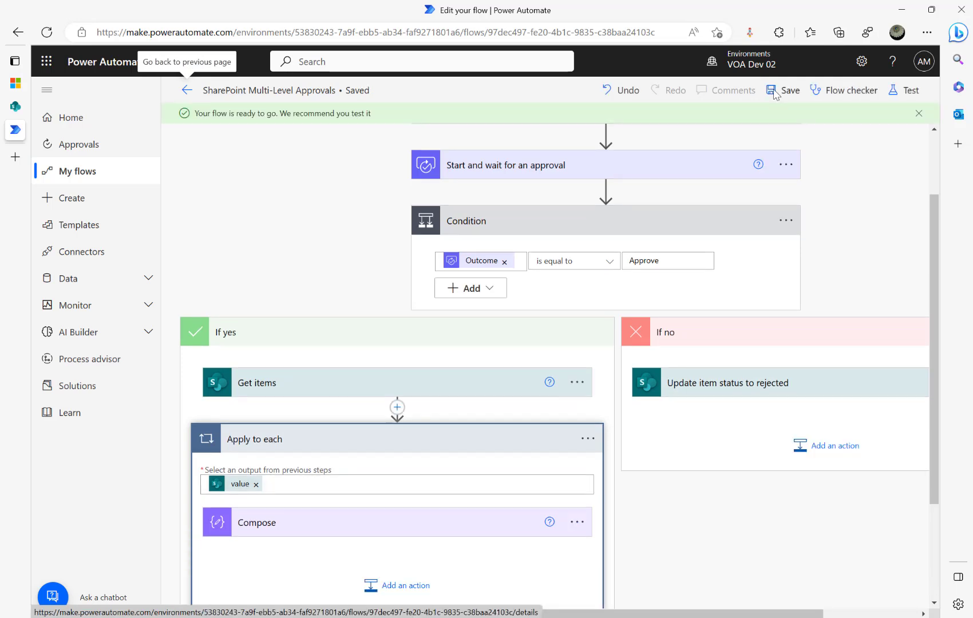
click(910, 90)
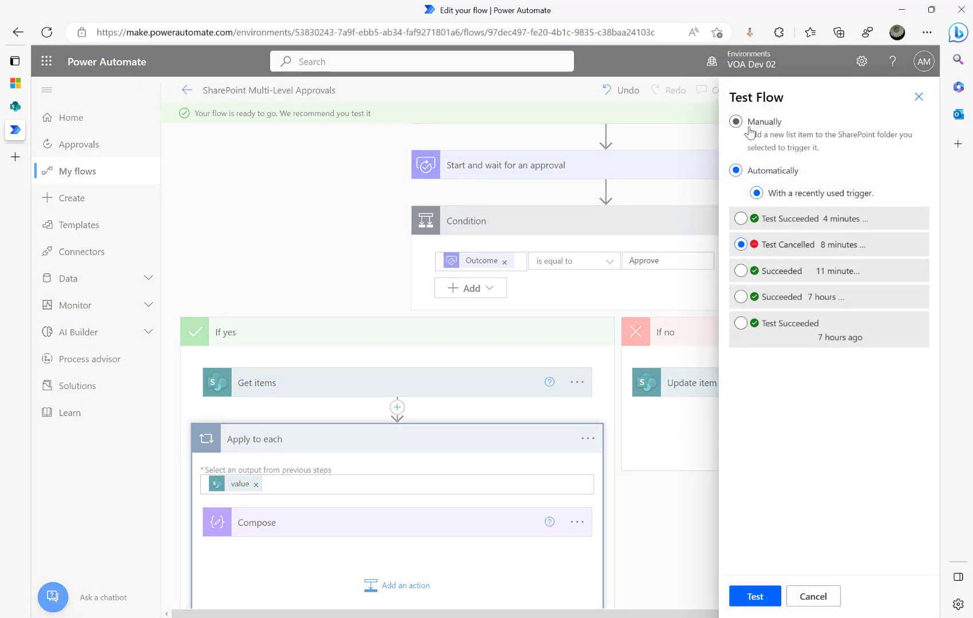
click(749, 129)
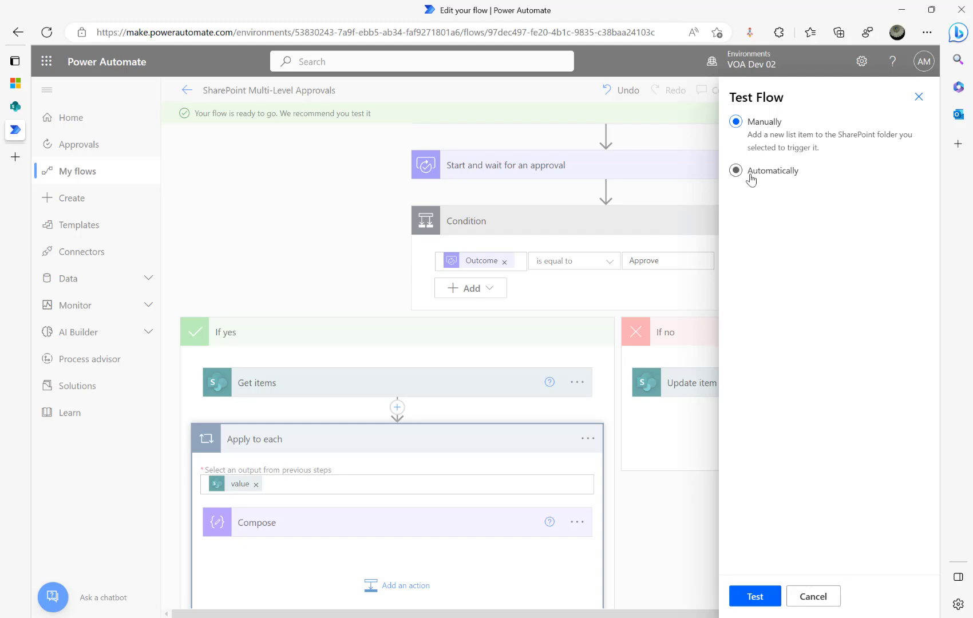
click(748, 599)
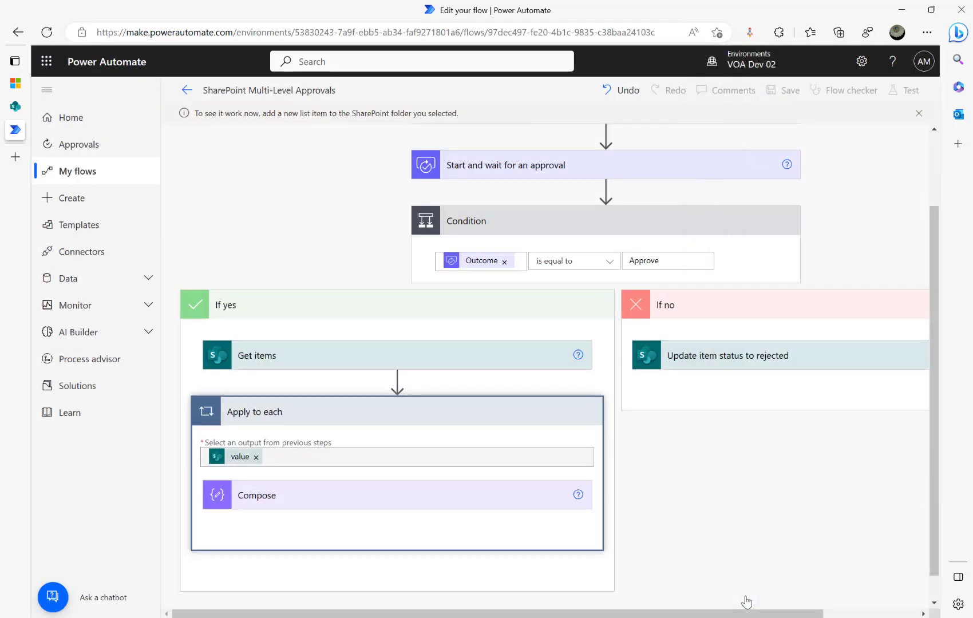
In SharePoint, add a Sales Approvals item titled Product 101 with amount 15000, choose the approver's email and save it.
click(16, 106)
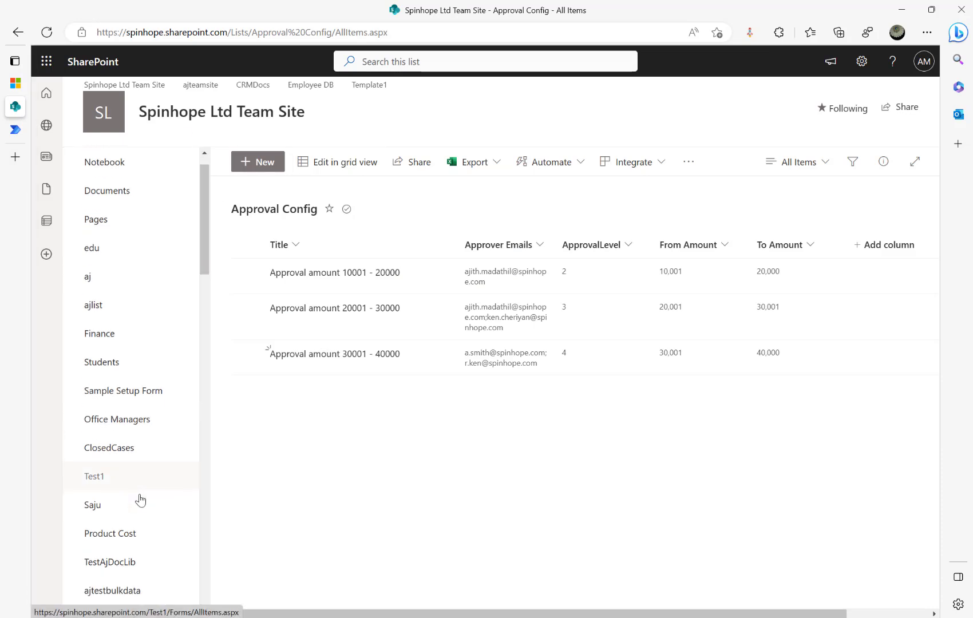
scroll(137, 516, down, 15)
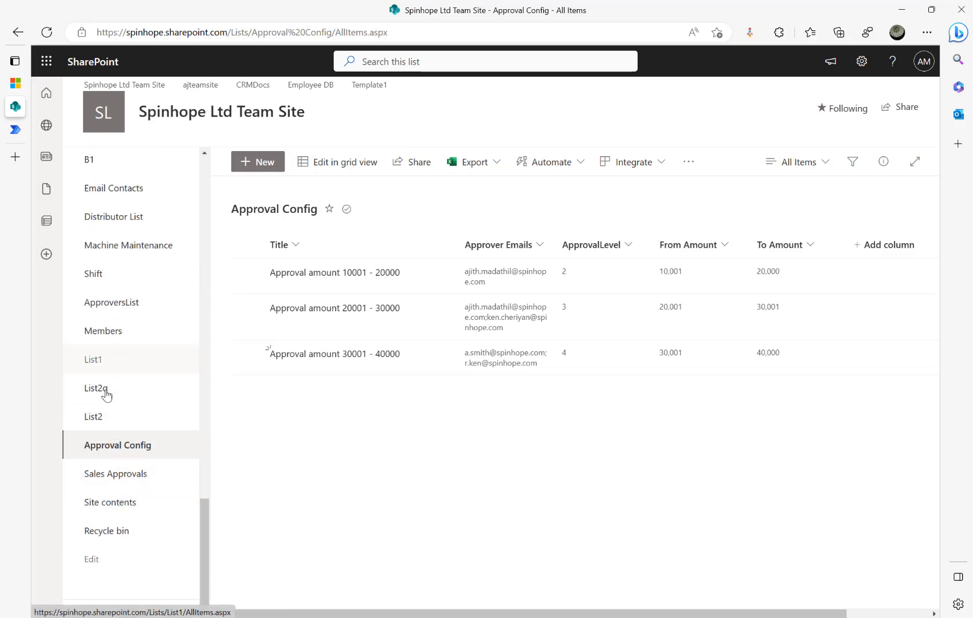
click(117, 473)
click(253, 165)
text(Product 101)
click(566, 287)
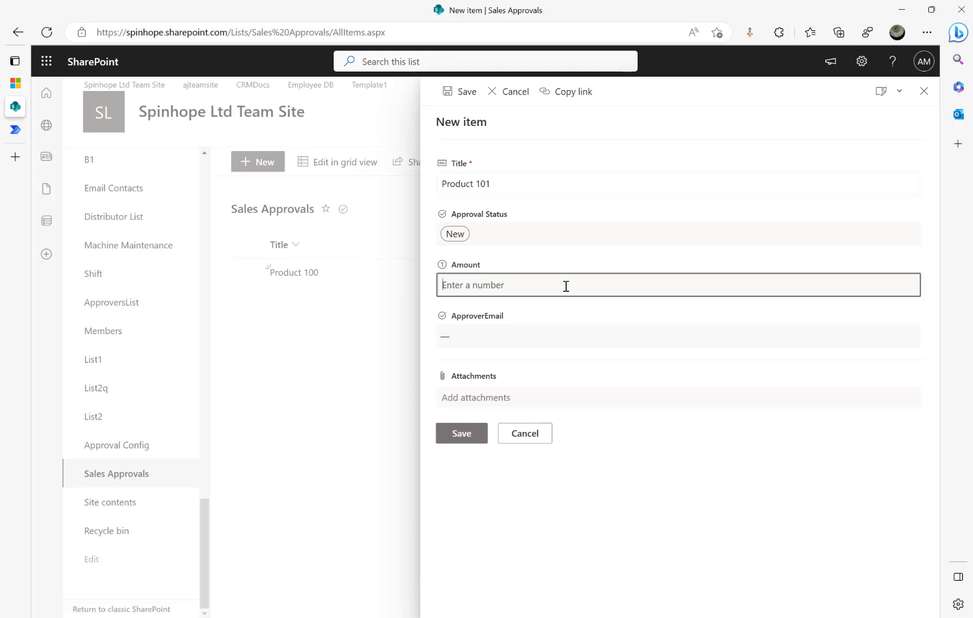
text(15000)
click(494, 340)
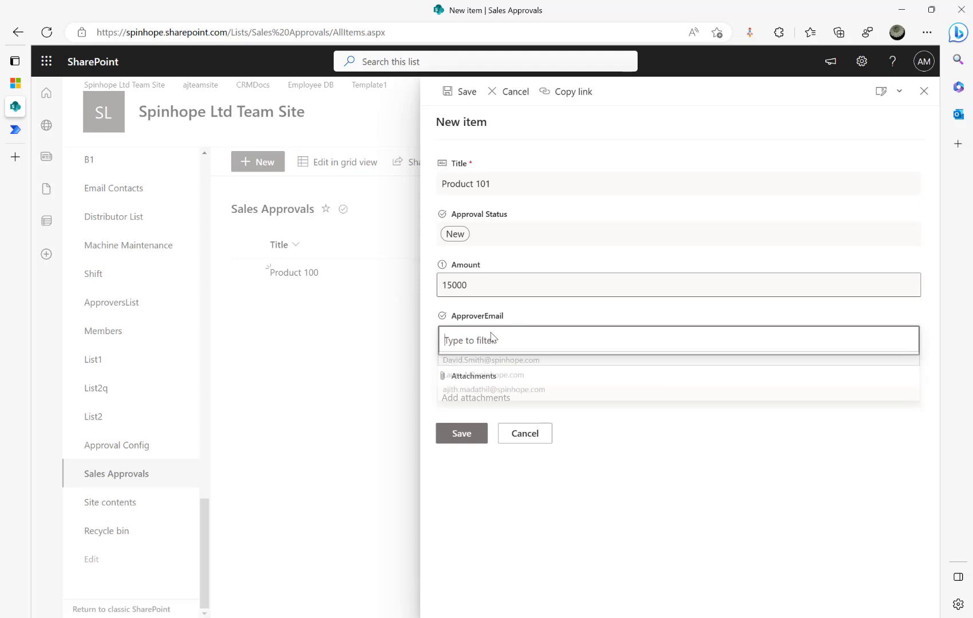
click(494, 396)
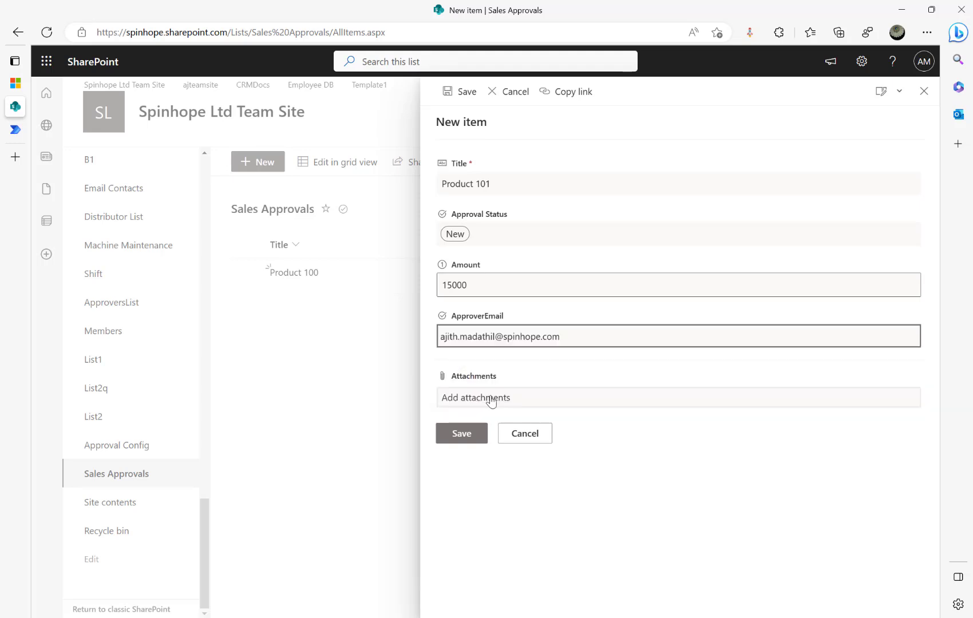
click(461, 434)
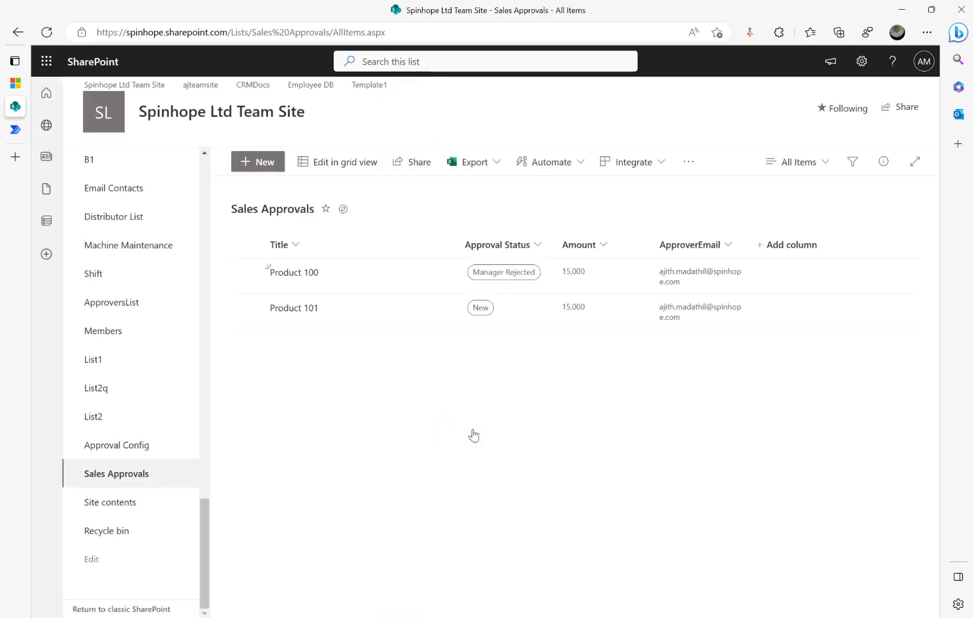
Switch to Power Automate, approve the "Please approve amount 10K" email request without a comment and close the email window.
click(15, 129)
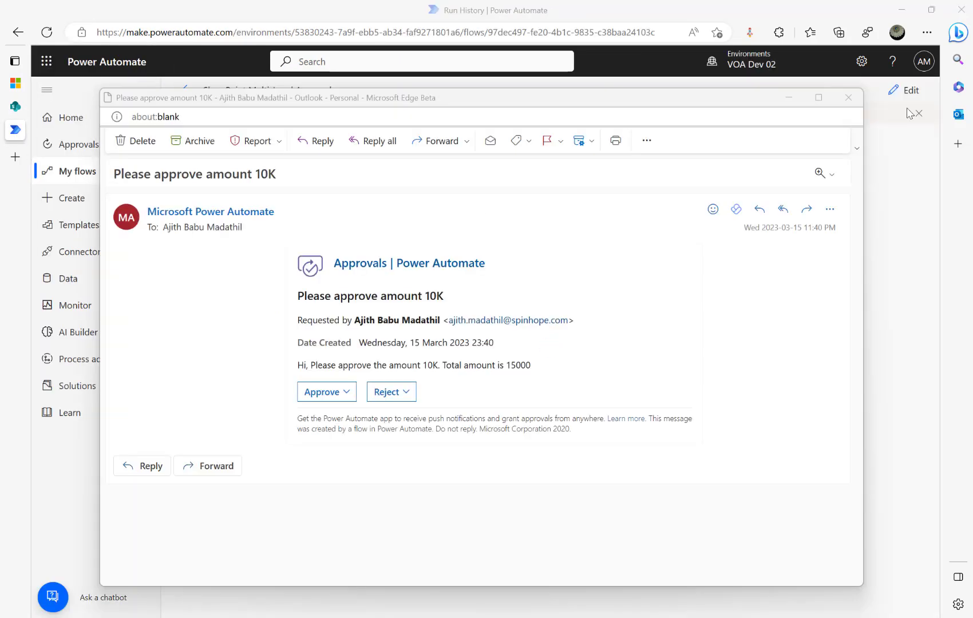
click(326, 391)
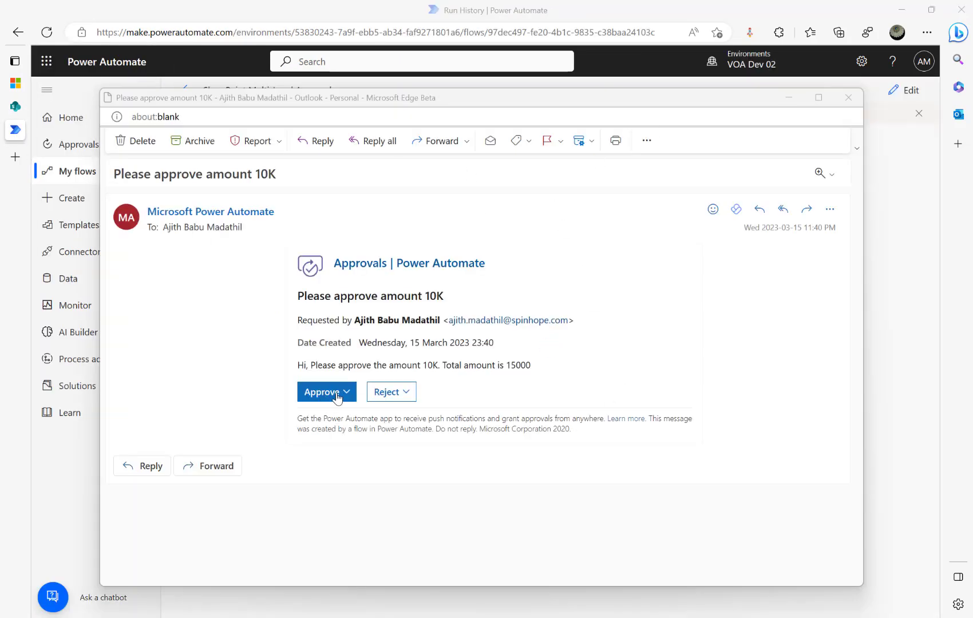
scroll(336, 395, down, 2)
click(362, 351)
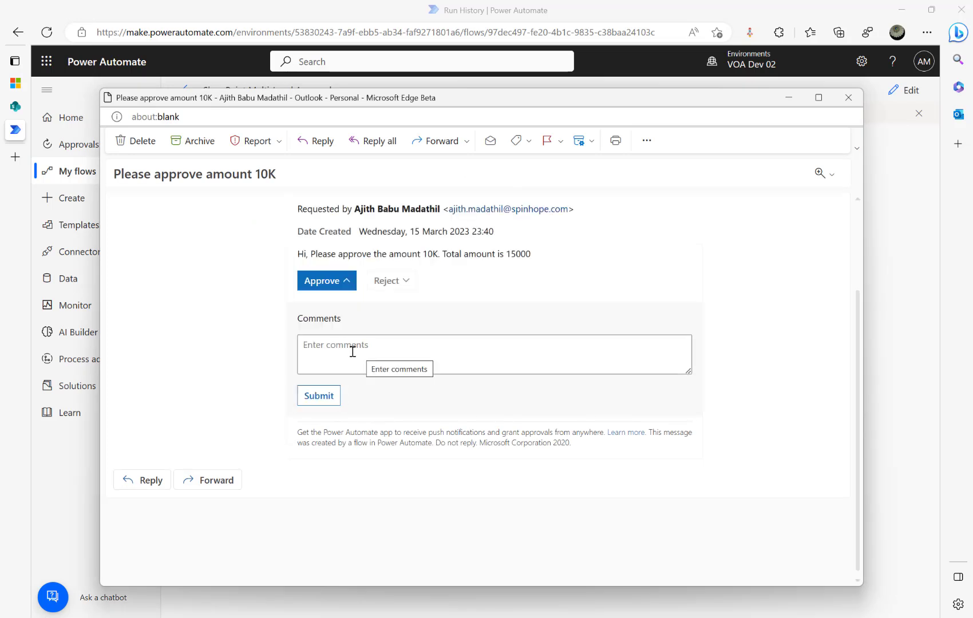
click(319, 396)
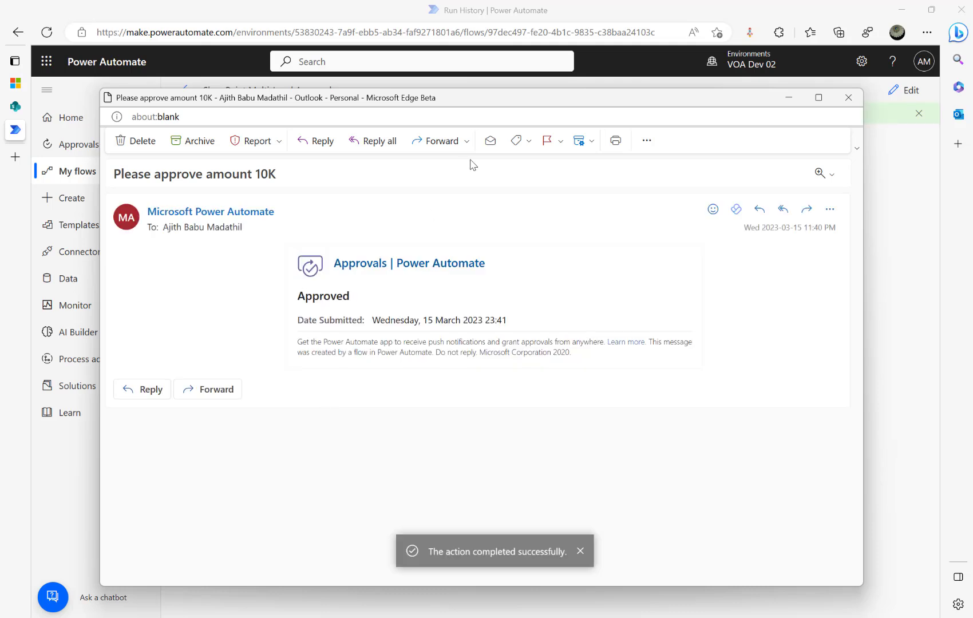
click(848, 97)
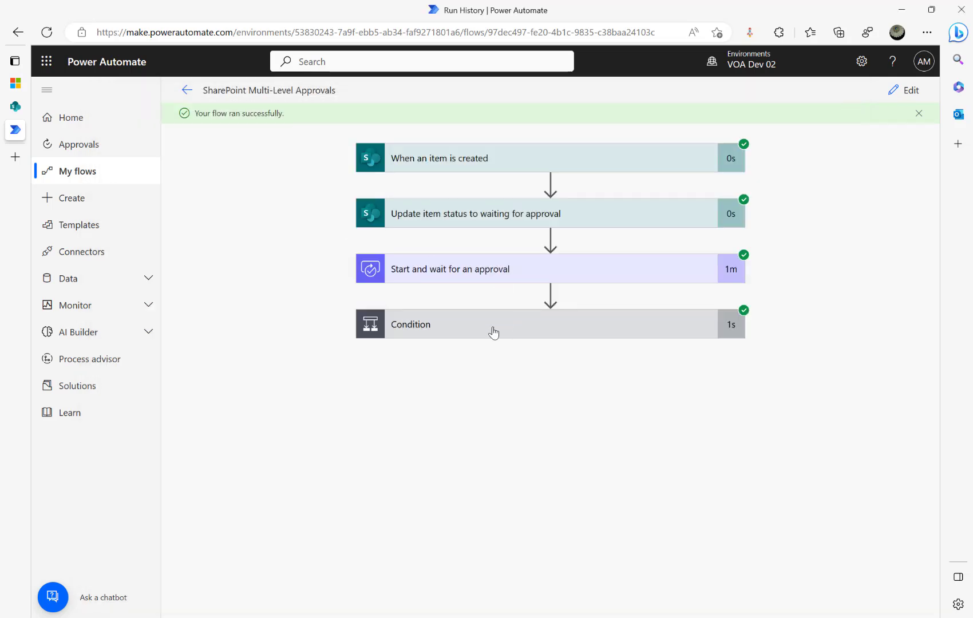
Examine the run's Condition expression result and the email in the Compose action inside Apply to each.
click(490, 328)
drag(474, 414, 297, 407)
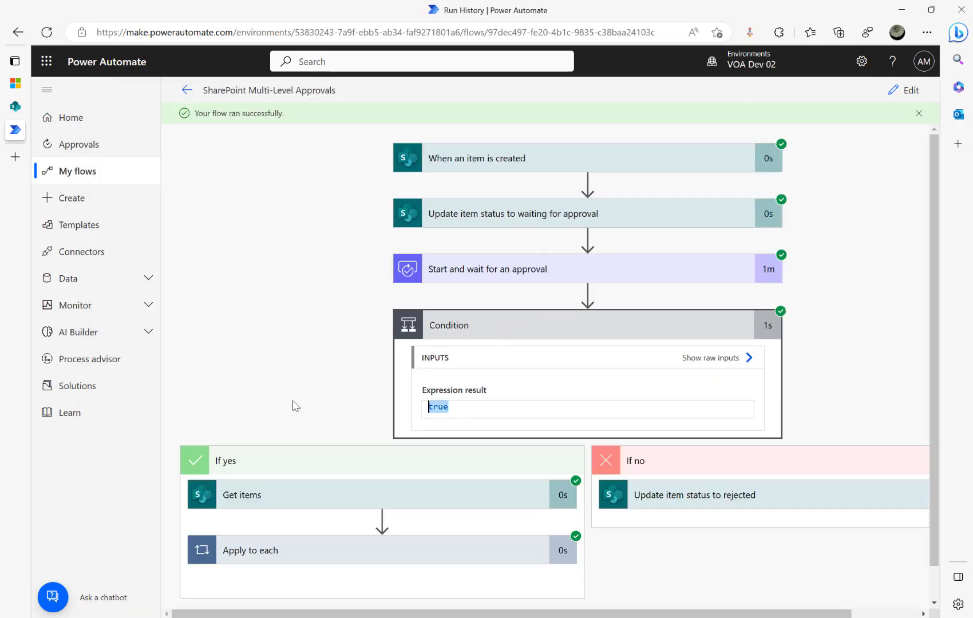
click(330, 552)
click(396, 502)
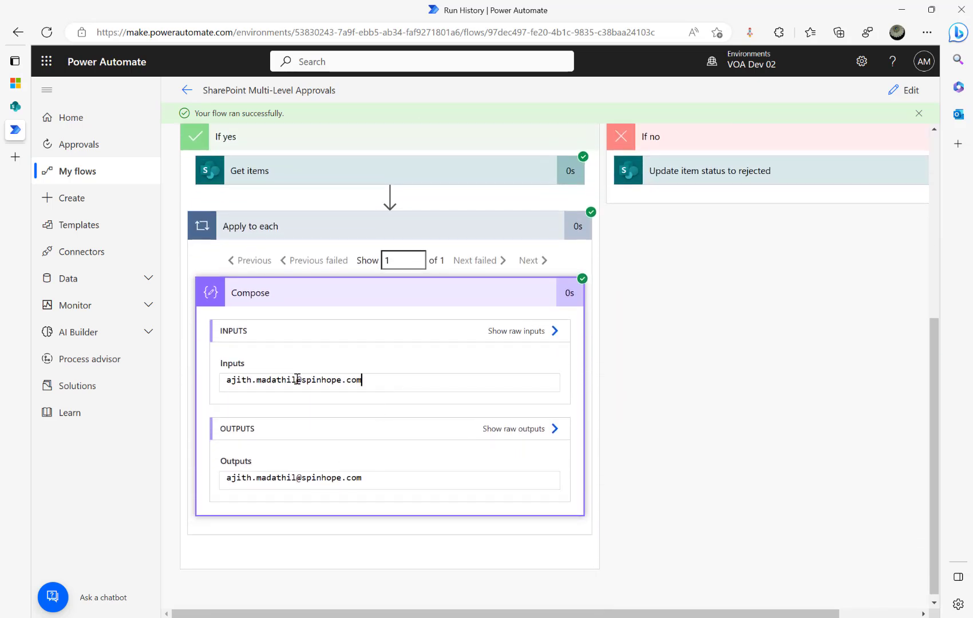
drag(452, 383, 229, 381)
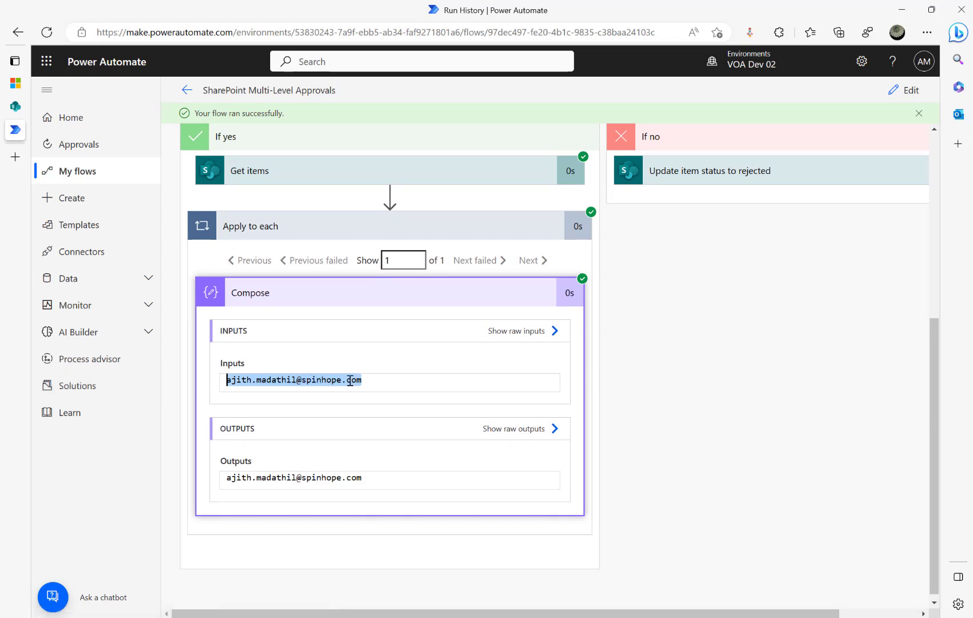
Switch to SharePoint and review the Approval Config list's approver emails, and return to editing the flow in Power Automate.
click(16, 106)
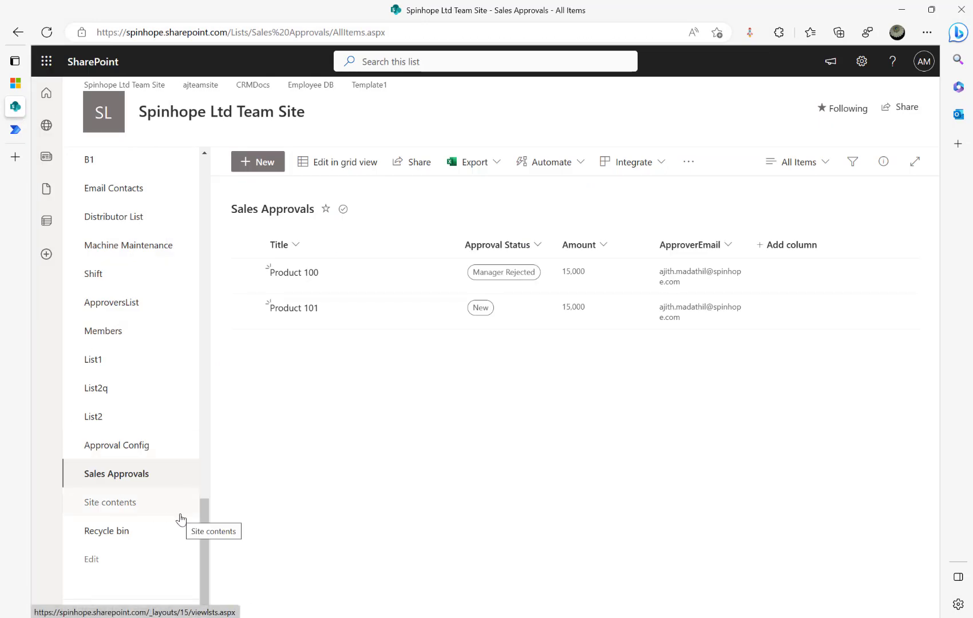
click(87, 445)
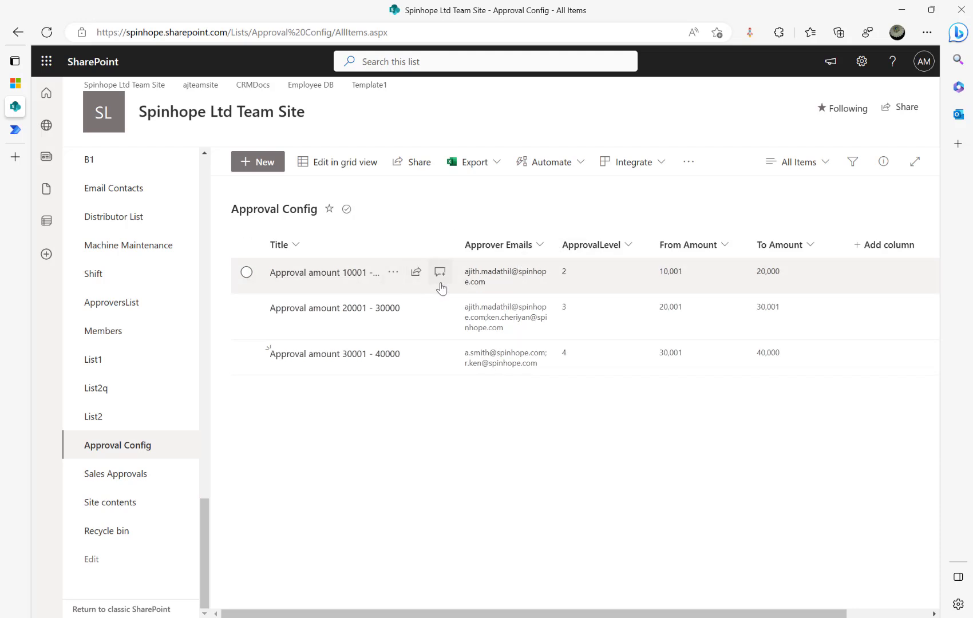
mouse_move(7, 121)
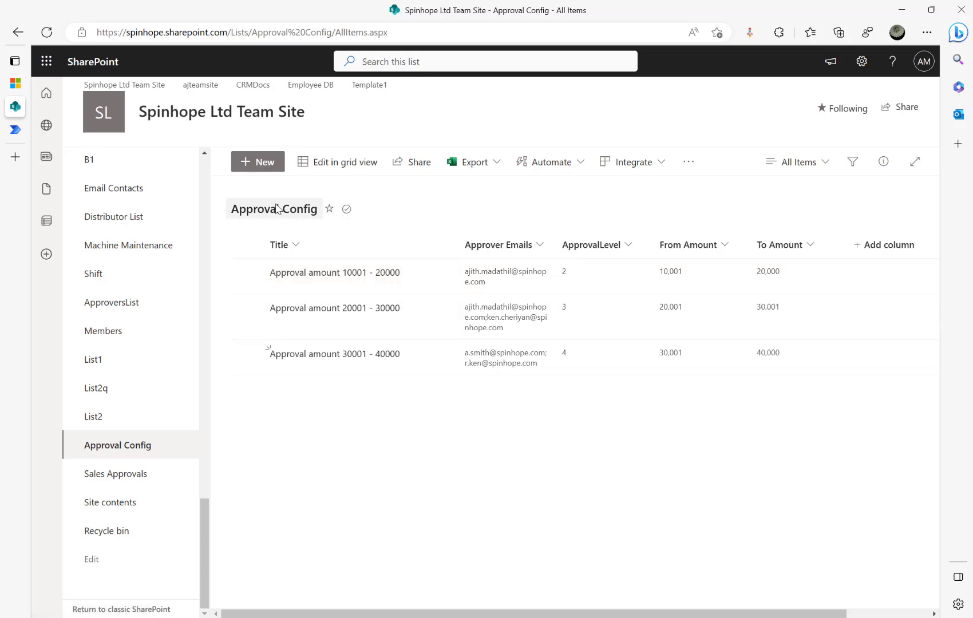
click(21, 136)
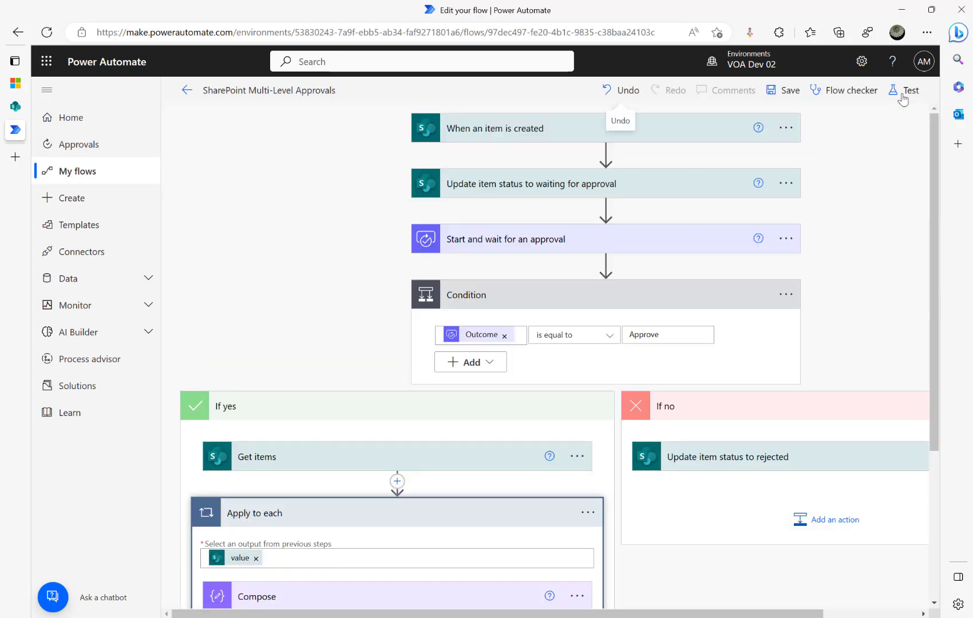
Add a second Compose action inside Apply to each, below the existing Compose.
scroll(512, 315, down, 3)
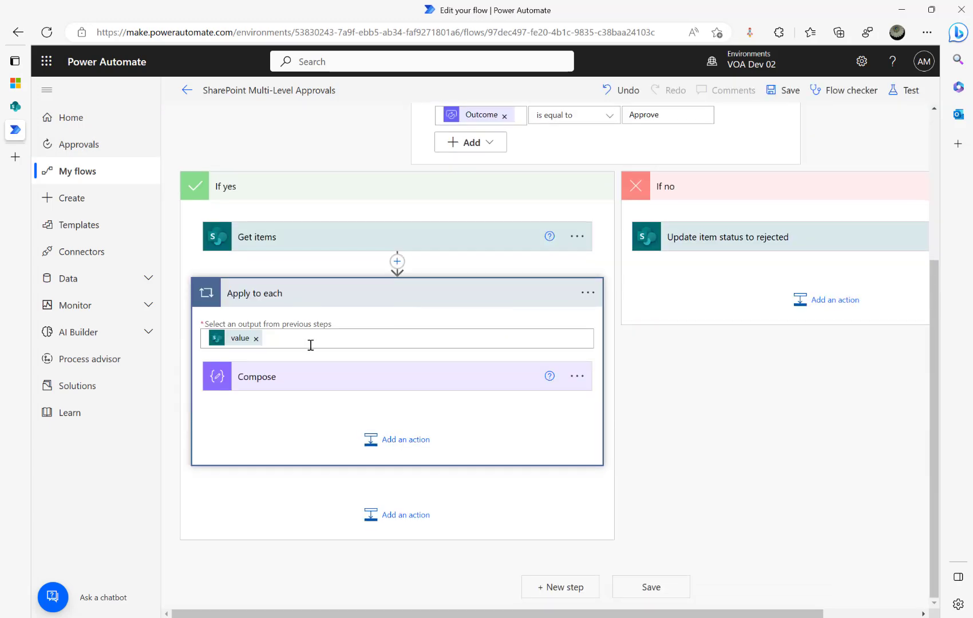
click(339, 386)
click(389, 493)
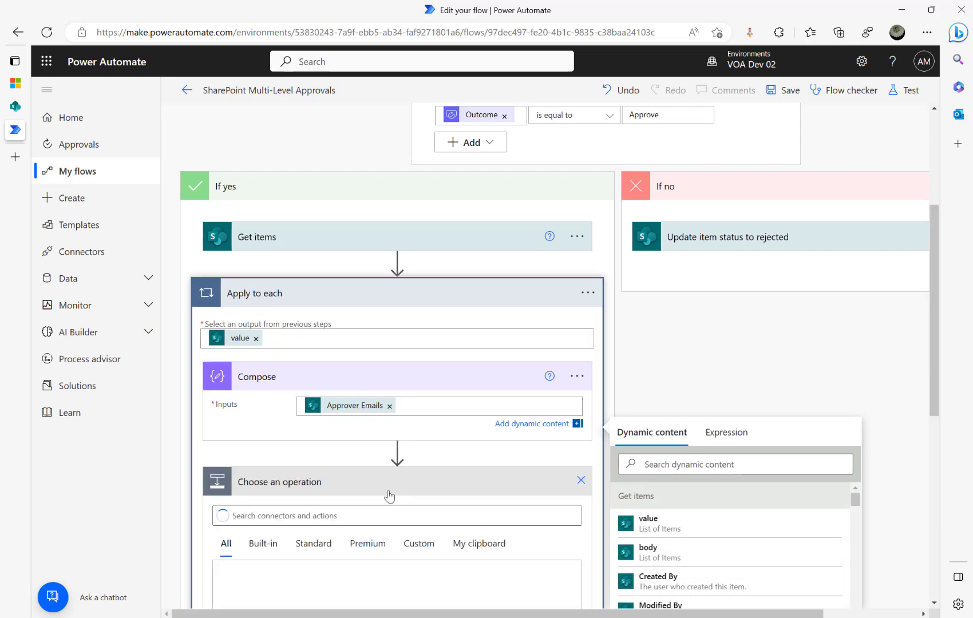
text(compose)
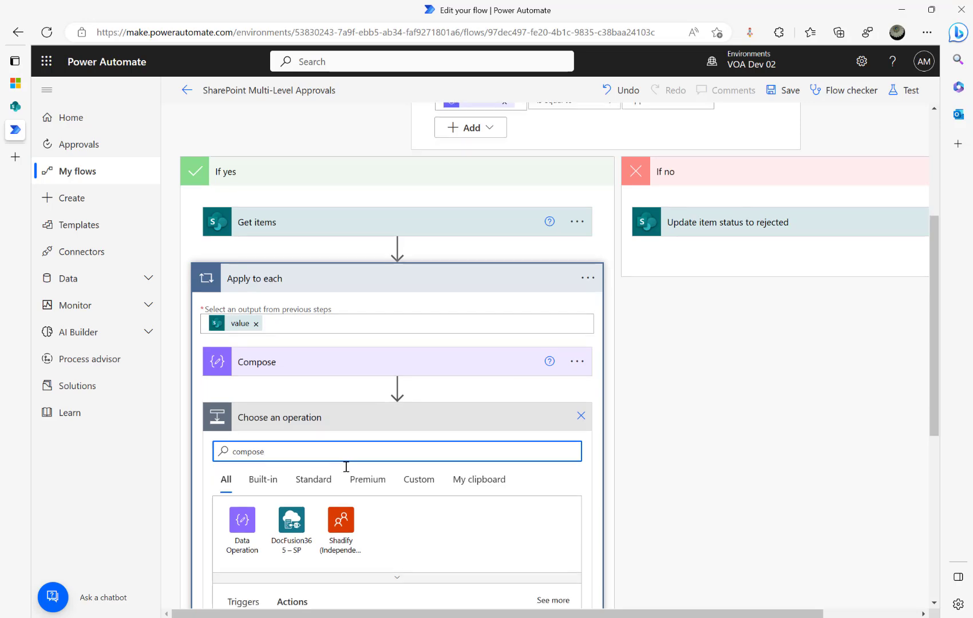
scroll(344, 464, down, 4)
click(286, 408)
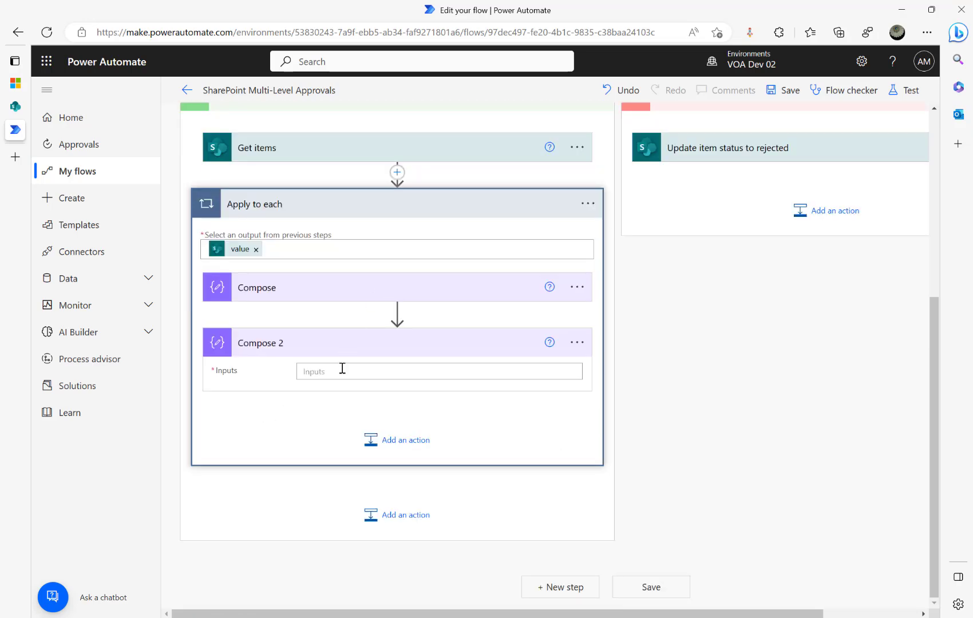
Set the Compose 2 input to the expression split(outputs('Compose'),';').
click(440, 369)
click(730, 401)
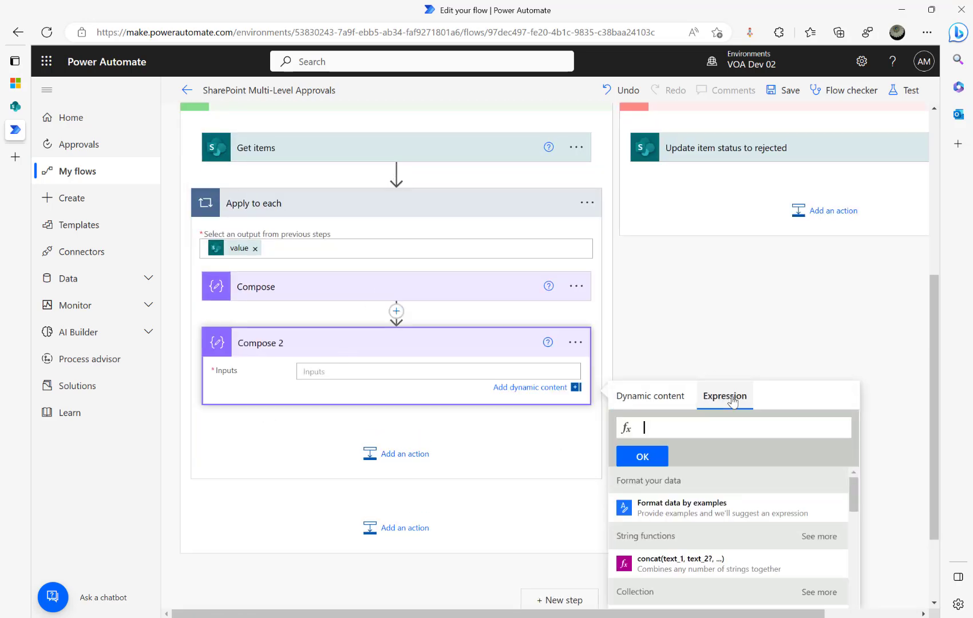
text(split()
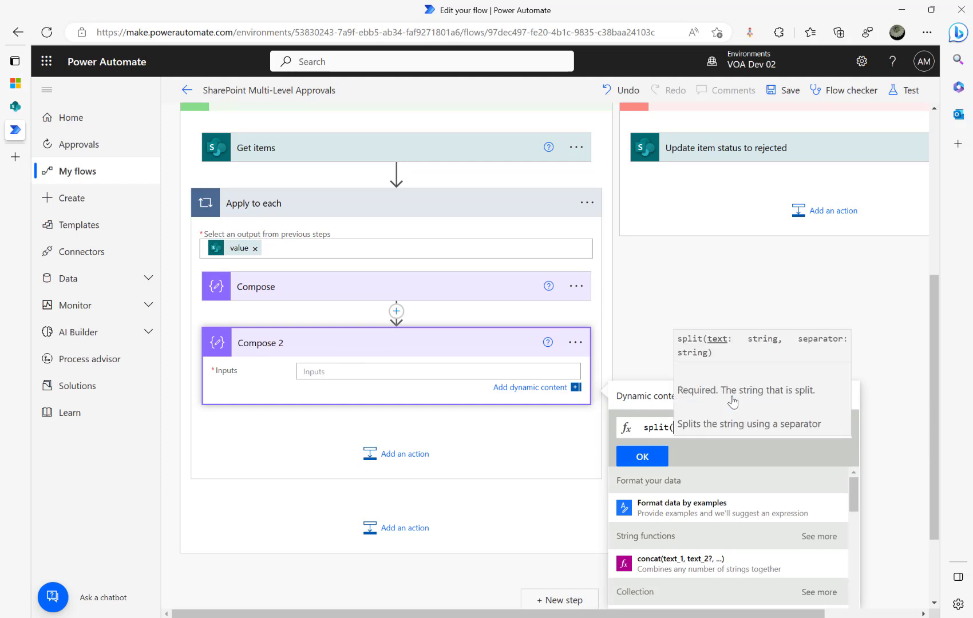
click(621, 395)
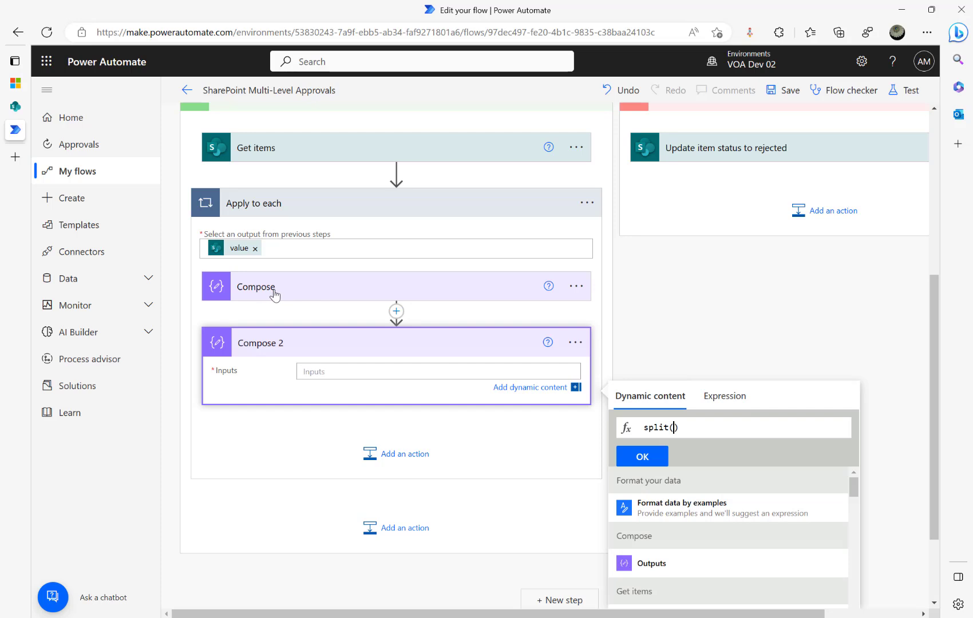
click(641, 566)
click(763, 427)
text(,)
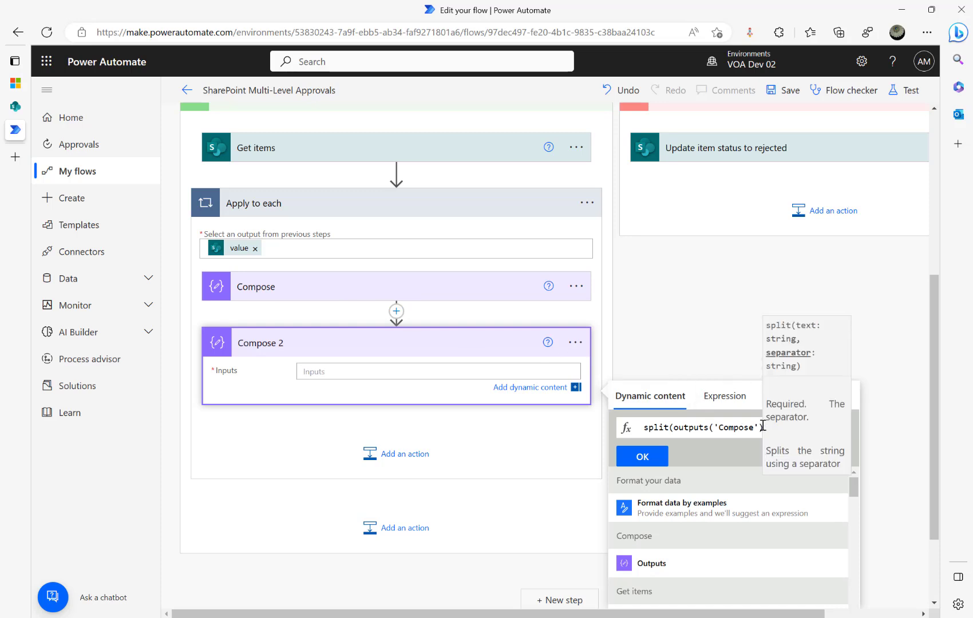
text('')
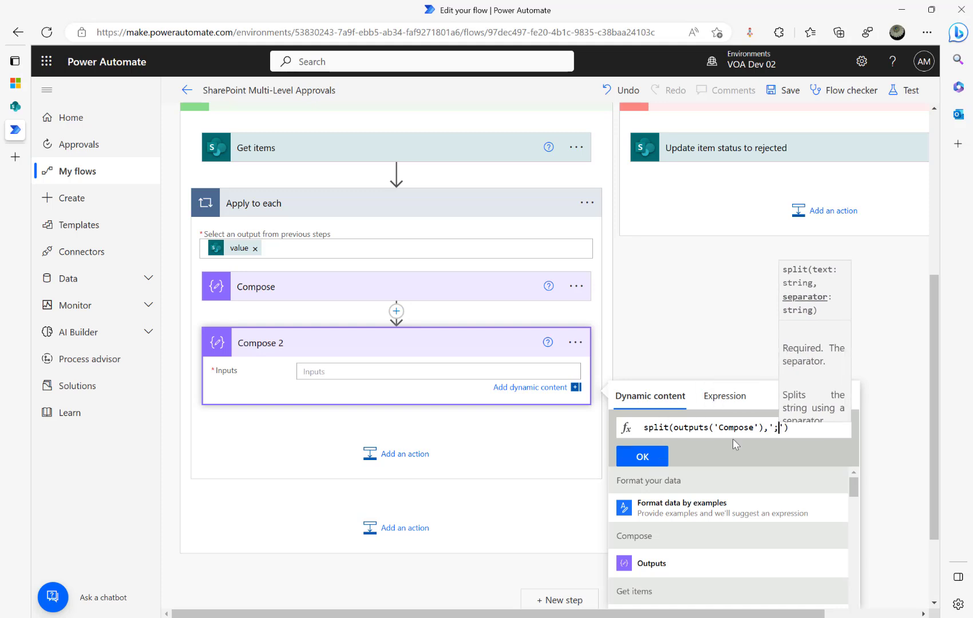
click(644, 461)
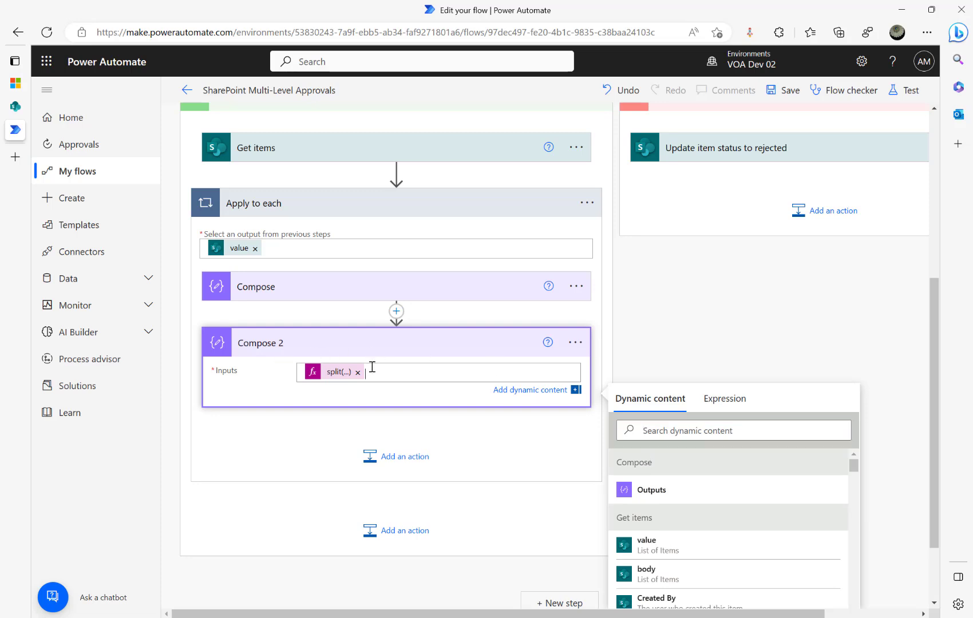
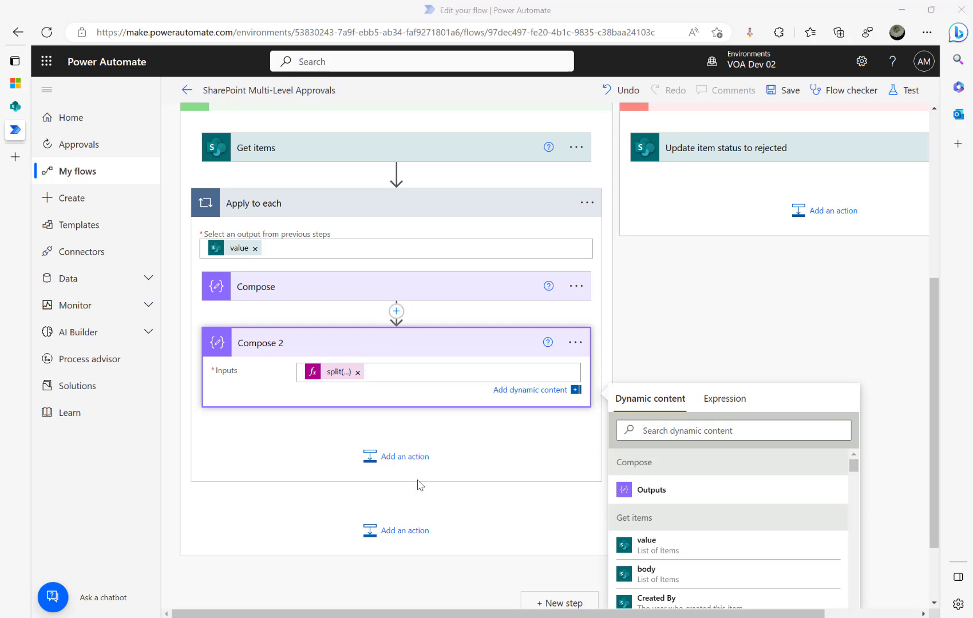
Add a nested Apply to each control below Compose 2 and have it loop over the Compose 2 Outputs.
click(396, 457)
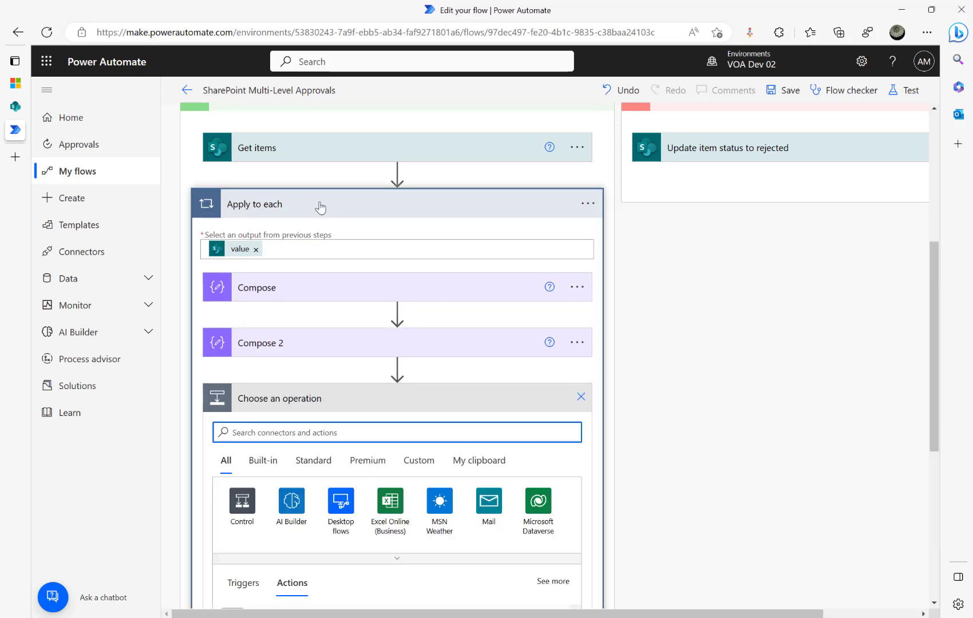
click(242, 502)
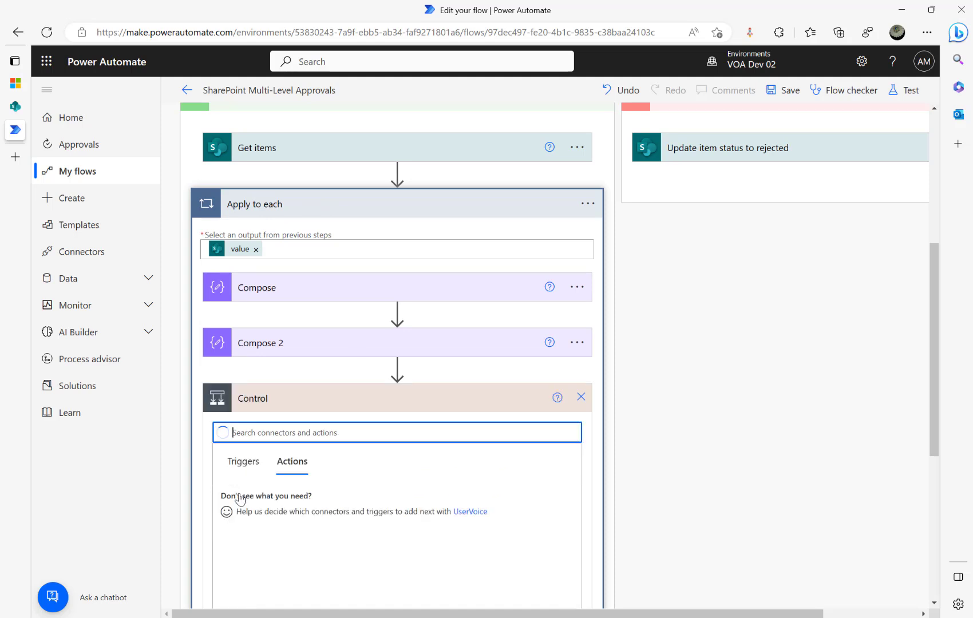
click(270, 535)
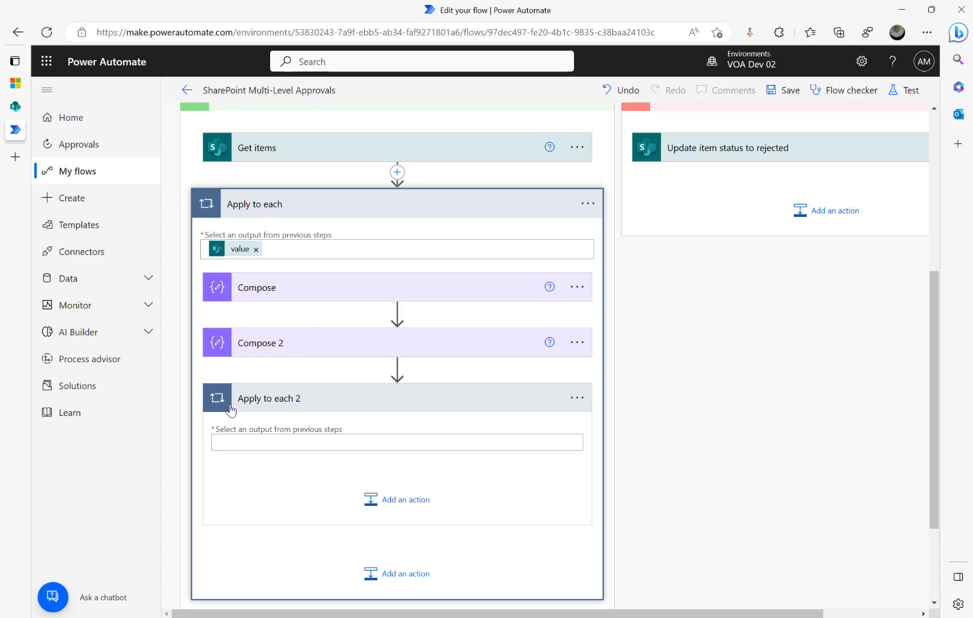
click(315, 443)
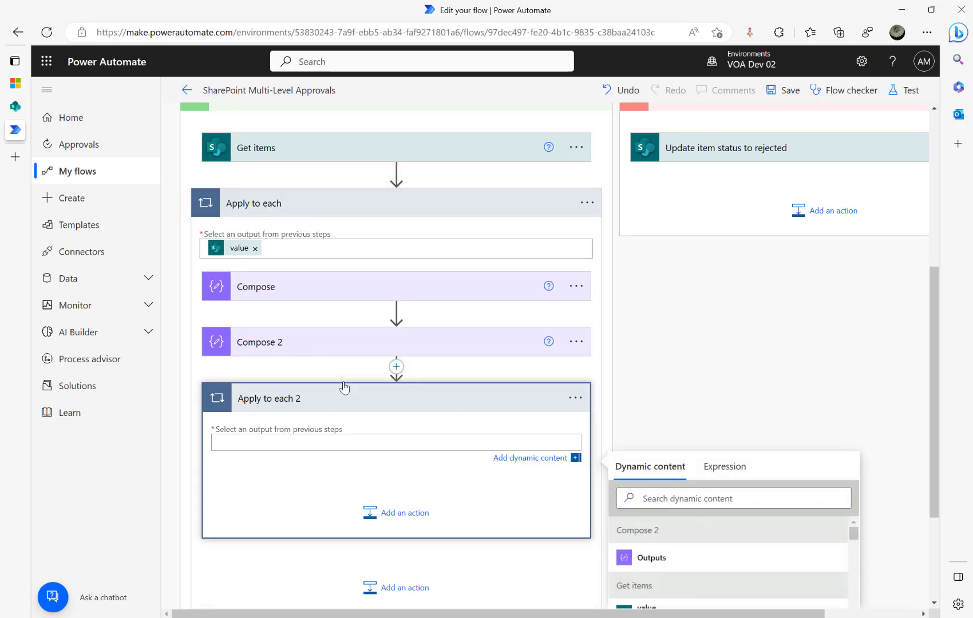
click(647, 558)
Add a Compose action inside the nested Apply to each 2 loop.
click(402, 515)
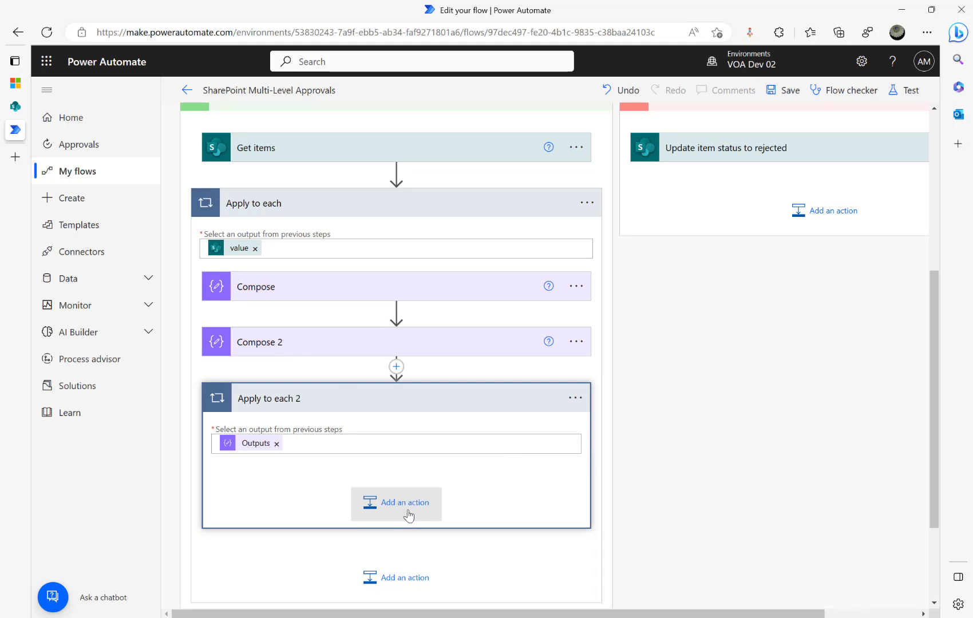
click(408, 515)
text(compose)
scroll(432, 404, down, 3)
click(271, 530)
Set the Compose 3 input to the expression item().
click(362, 344)
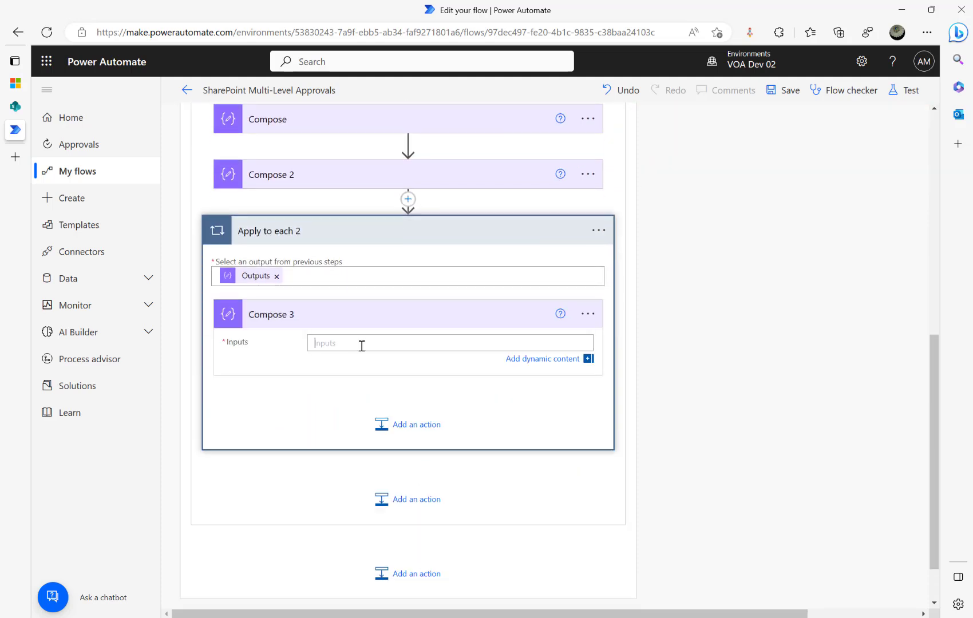
click(729, 375)
text(item)
click(675, 421)
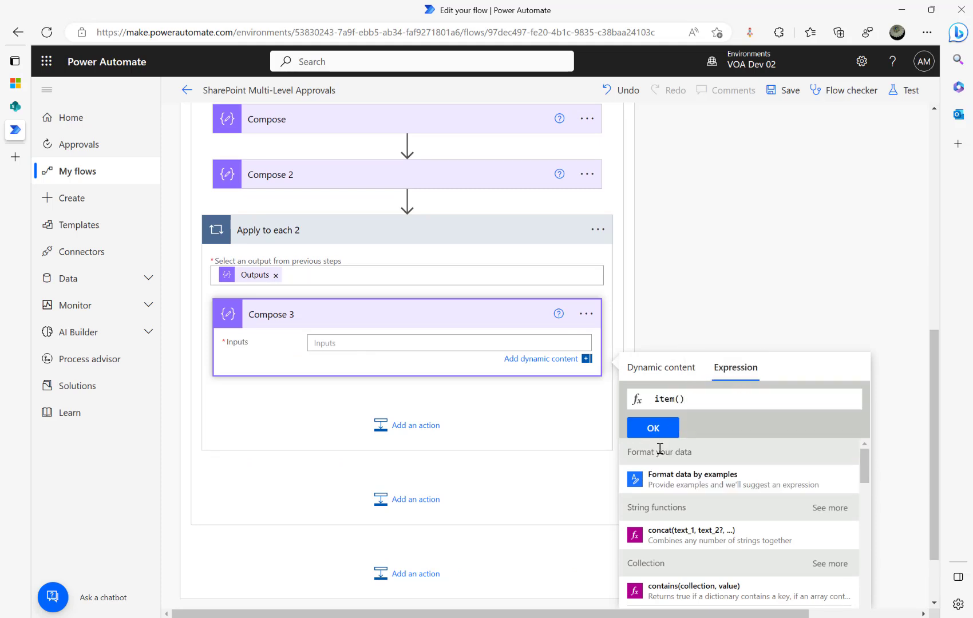
click(655, 430)
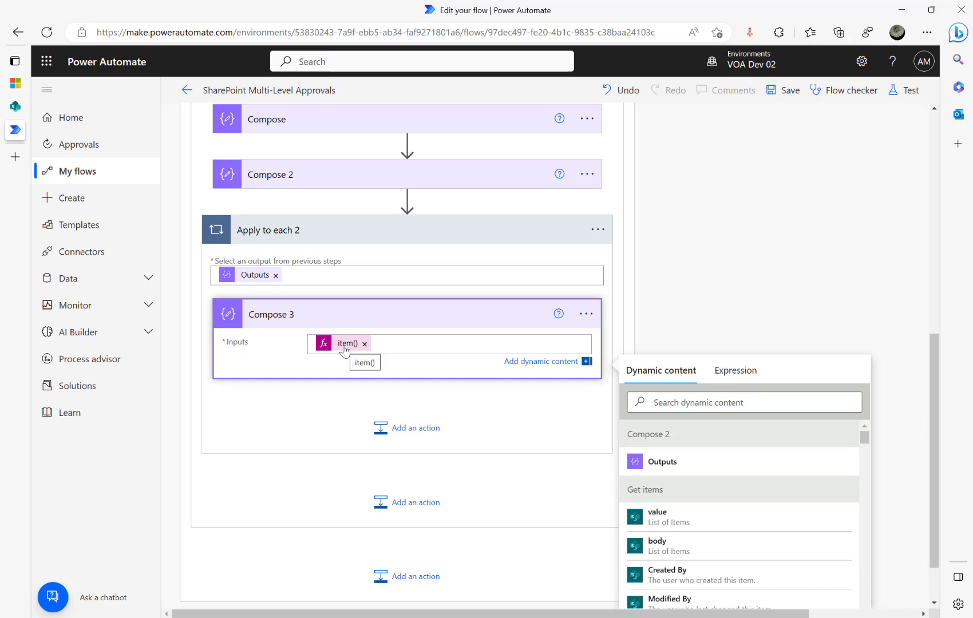
Check the approver emails in SharePoint's Approval Config list again and return to the flow in Power Automate.
click(15, 106)
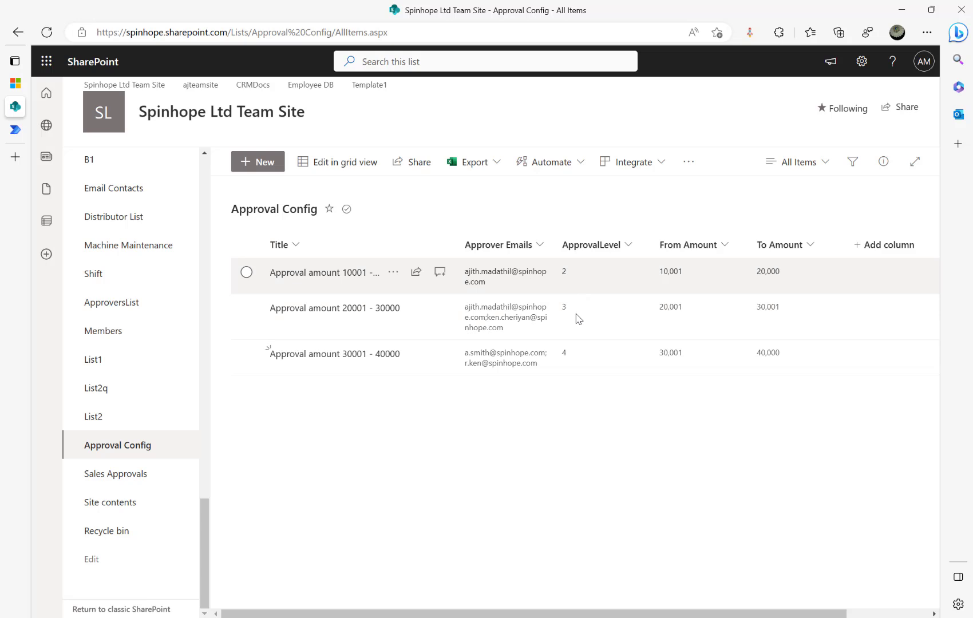
click(15, 136)
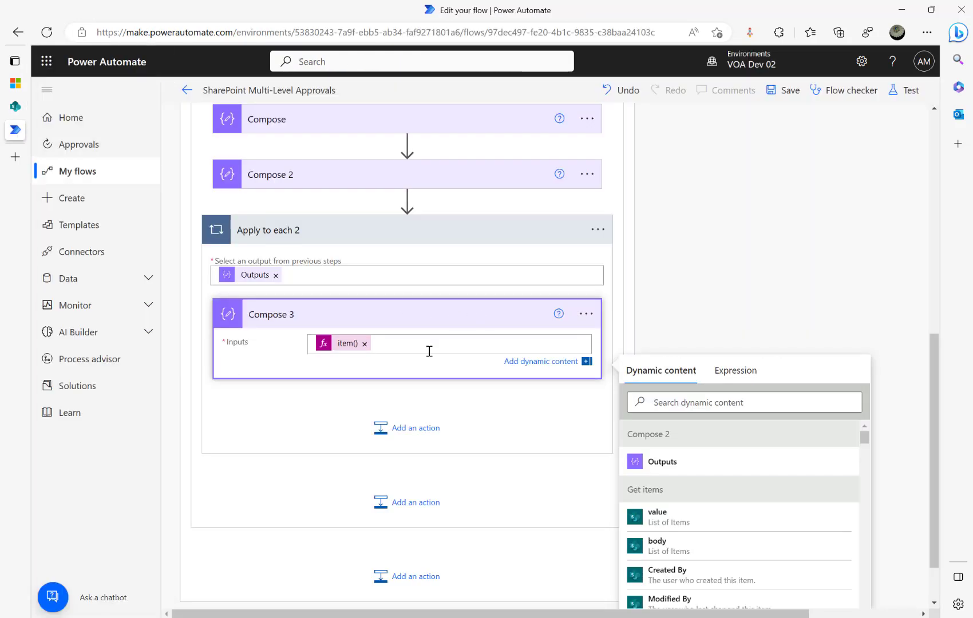
Save the flow and switch to the Sales Approvals list in SharePoint.
click(777, 97)
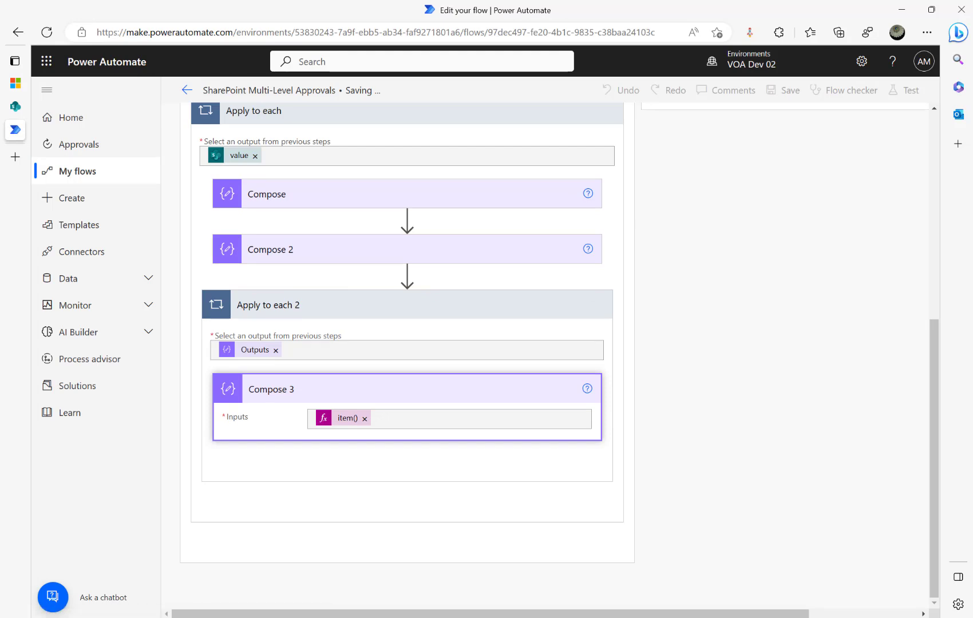
click(16, 106)
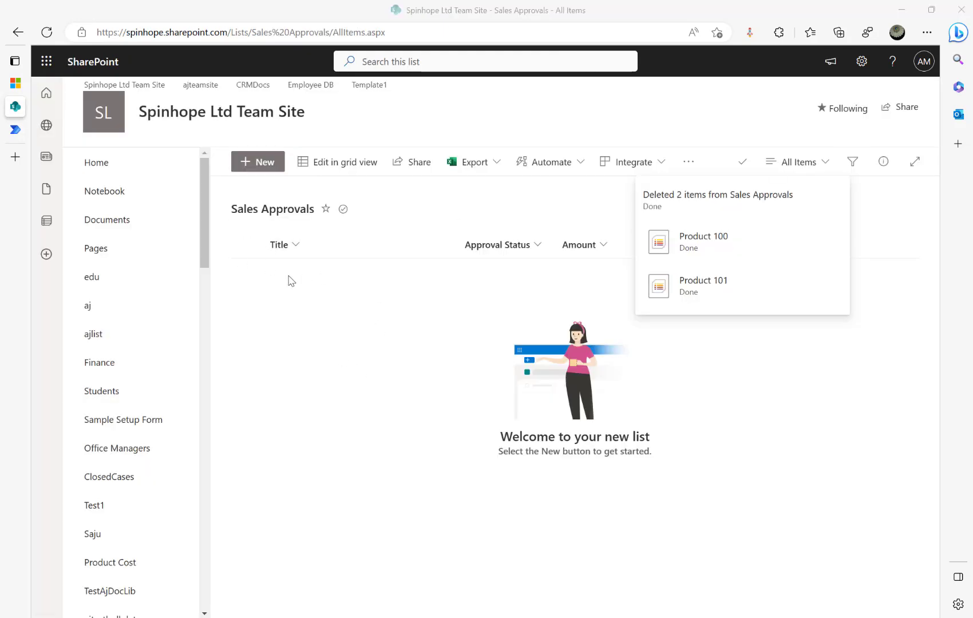
Create a Sales Approvals item titled Product 100 with amount 15000 and the third approver email option, and save it.
click(249, 166)
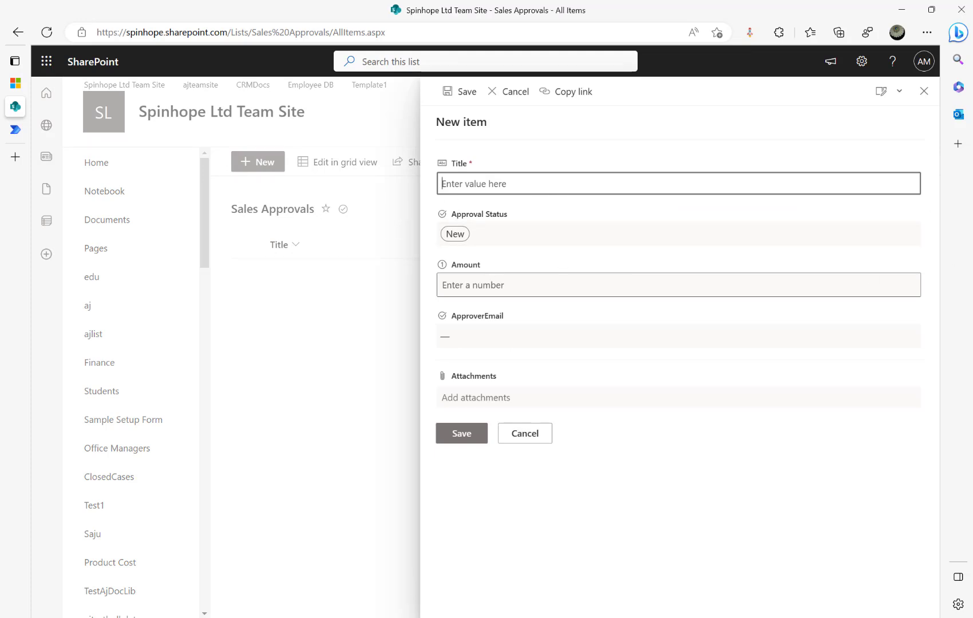
click(499, 186)
text(PRo)
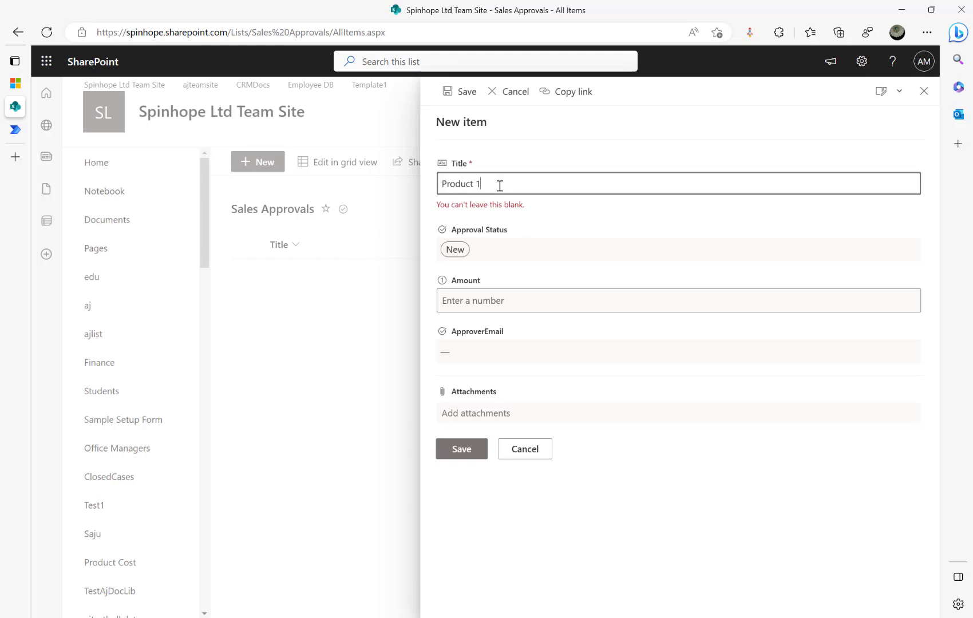
click(514, 298)
text(15000)
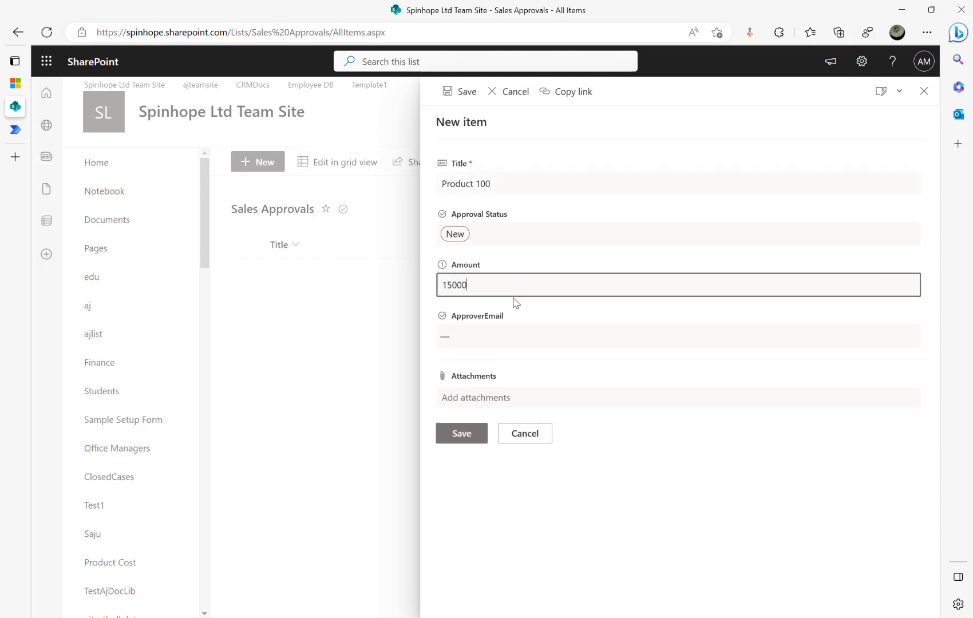
click(522, 338)
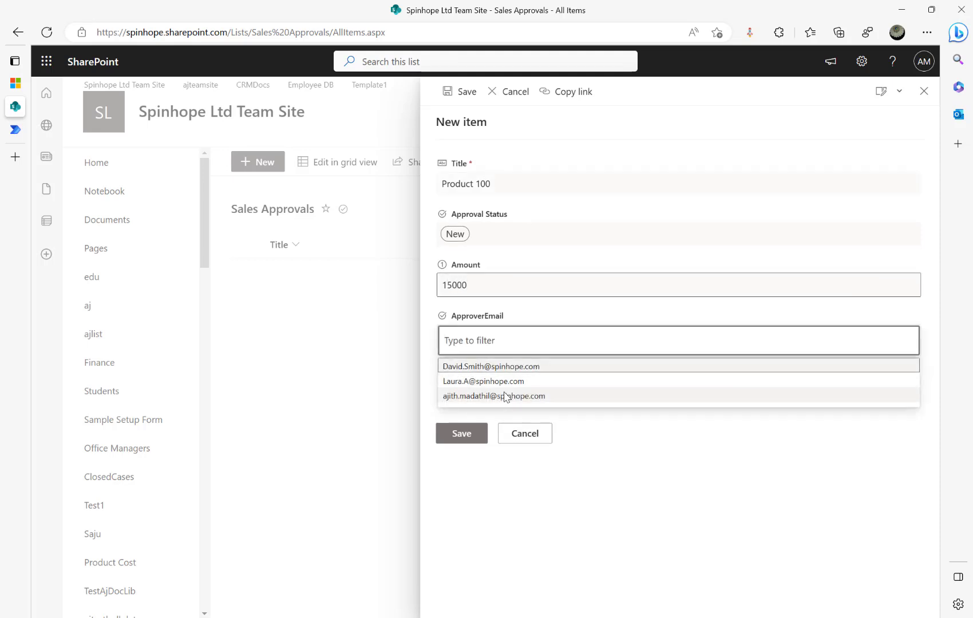
click(505, 395)
click(466, 433)
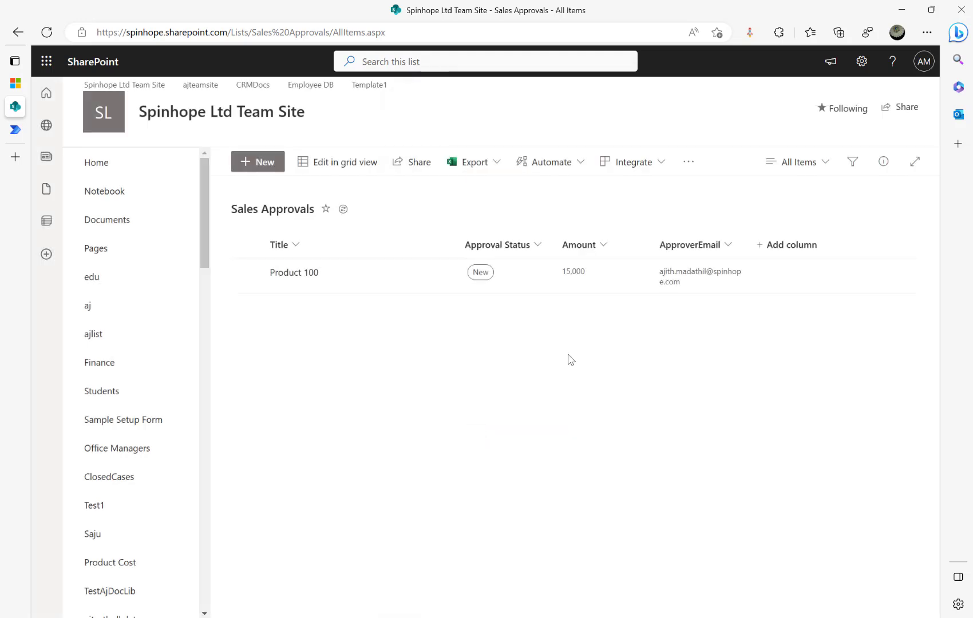
Switch to the flow run in Power Automate, approve the 10K request from its Outlook email without a comment, and close the email.
click(32, 133)
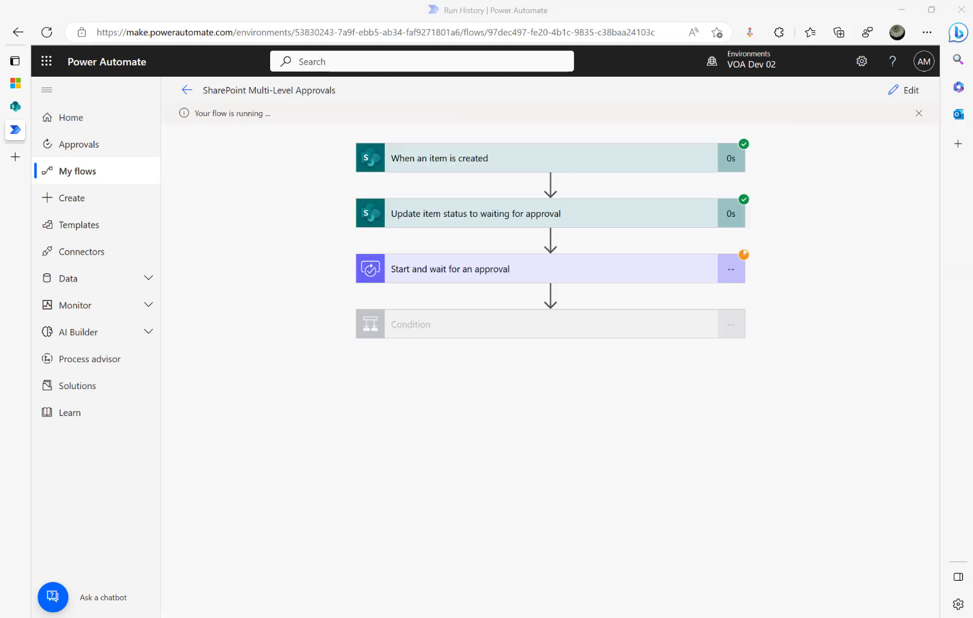
drag(972, 92, 413, 115)
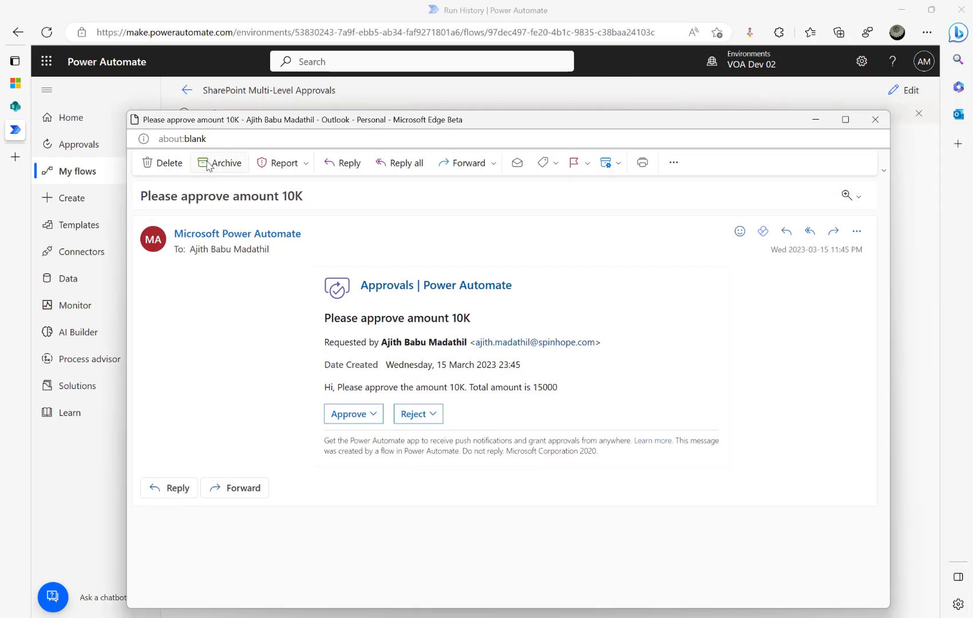
click(347, 418)
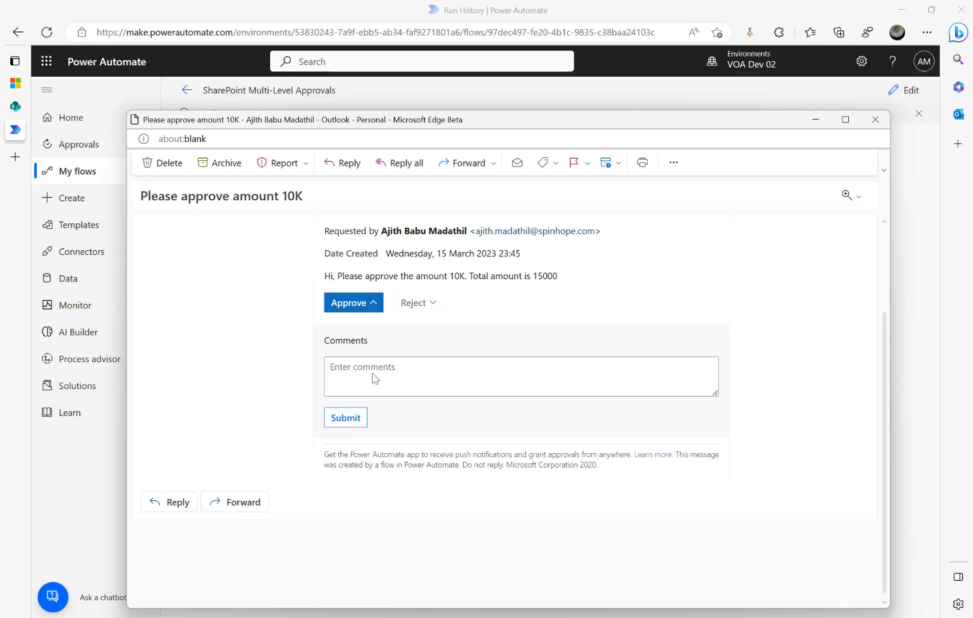
click(346, 420)
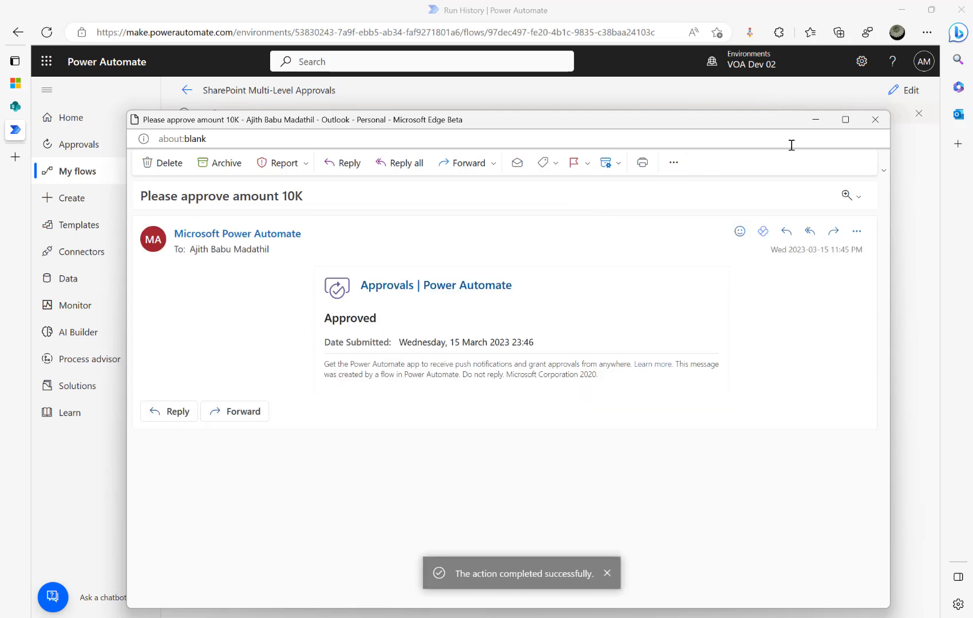
click(876, 120)
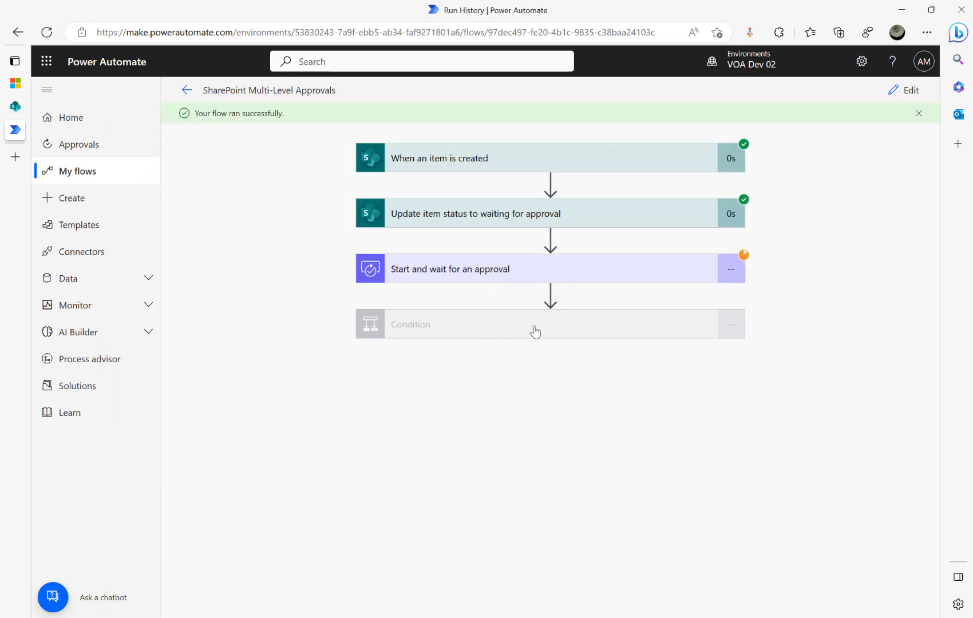
Inspect the run's Condition, Get items and Apply to each actions, including the inputs and outputs of Compose and Compose 2.
click(518, 335)
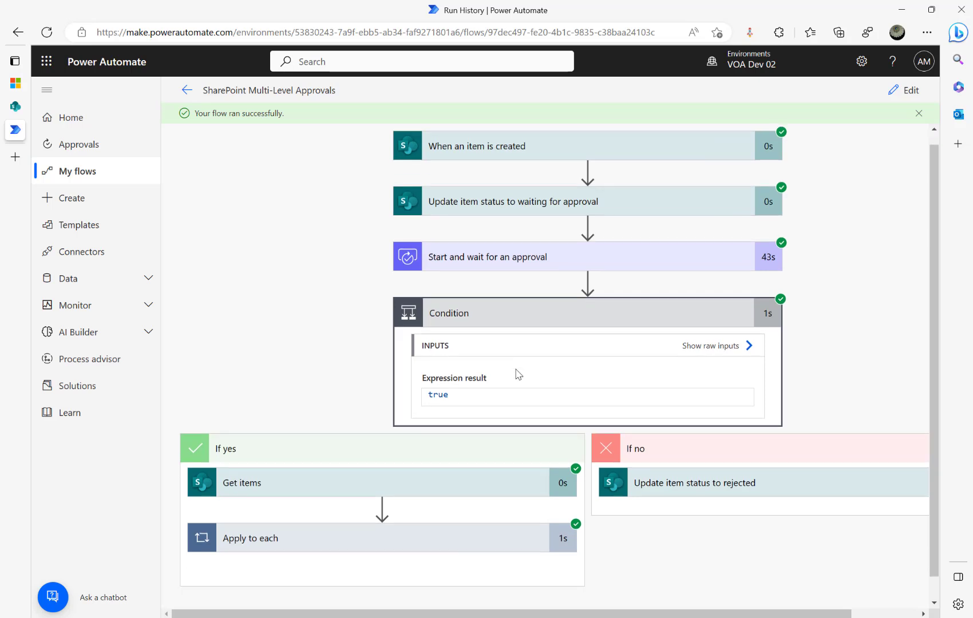
click(356, 463)
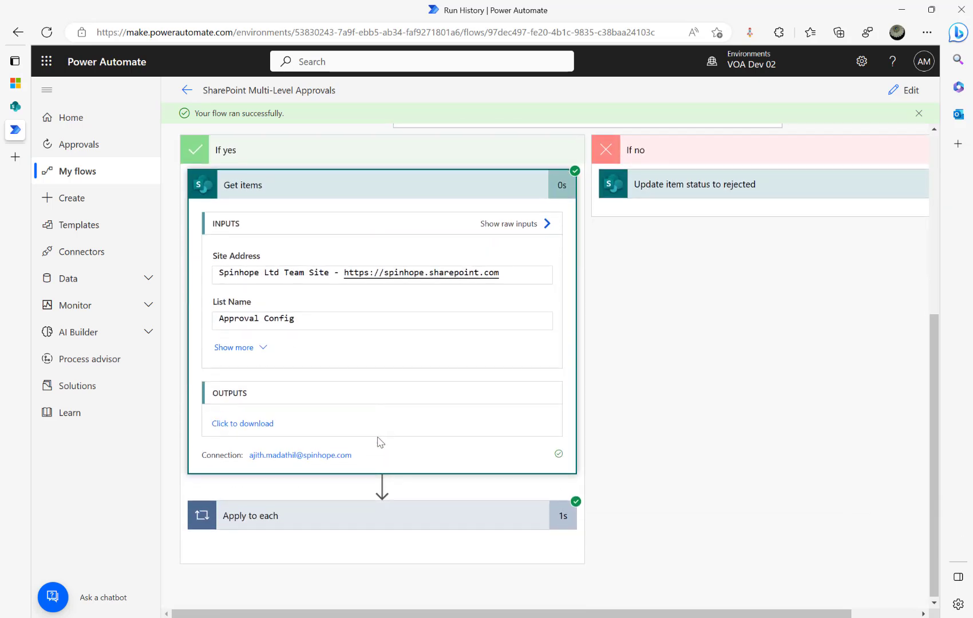
click(426, 513)
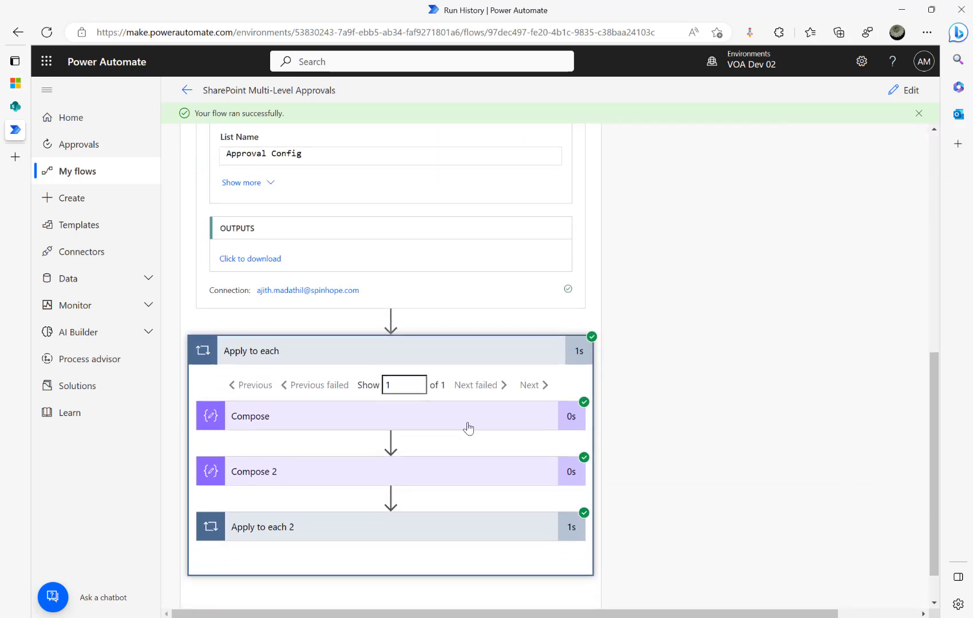
click(382, 424)
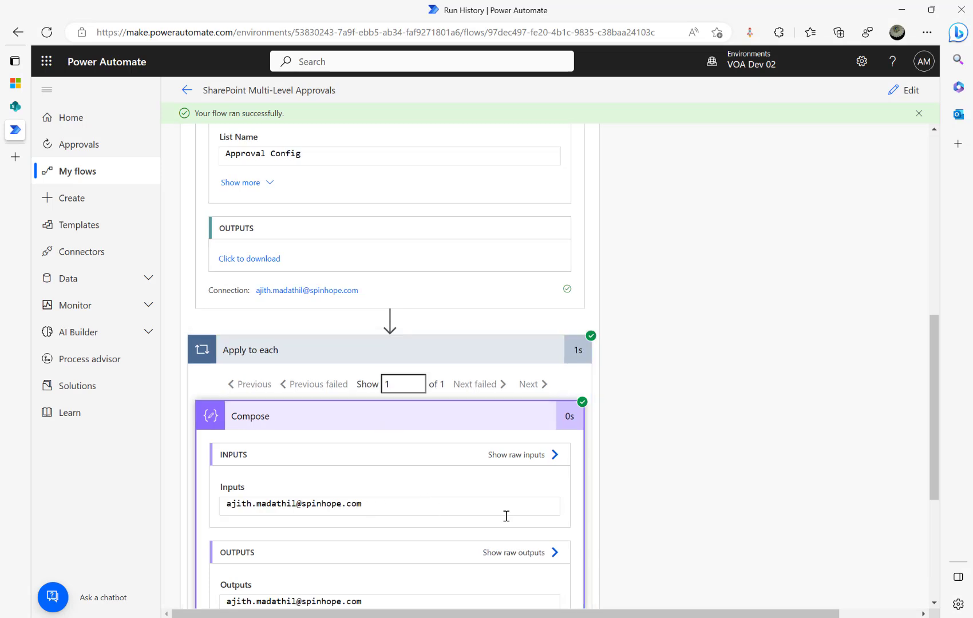
click(265, 429)
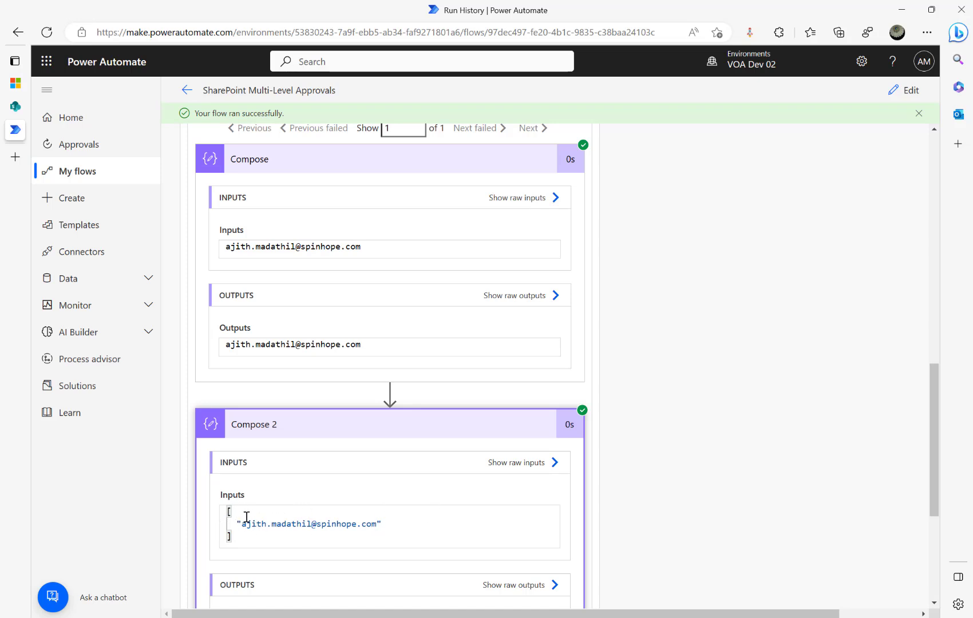
drag(212, 523, 238, 506)
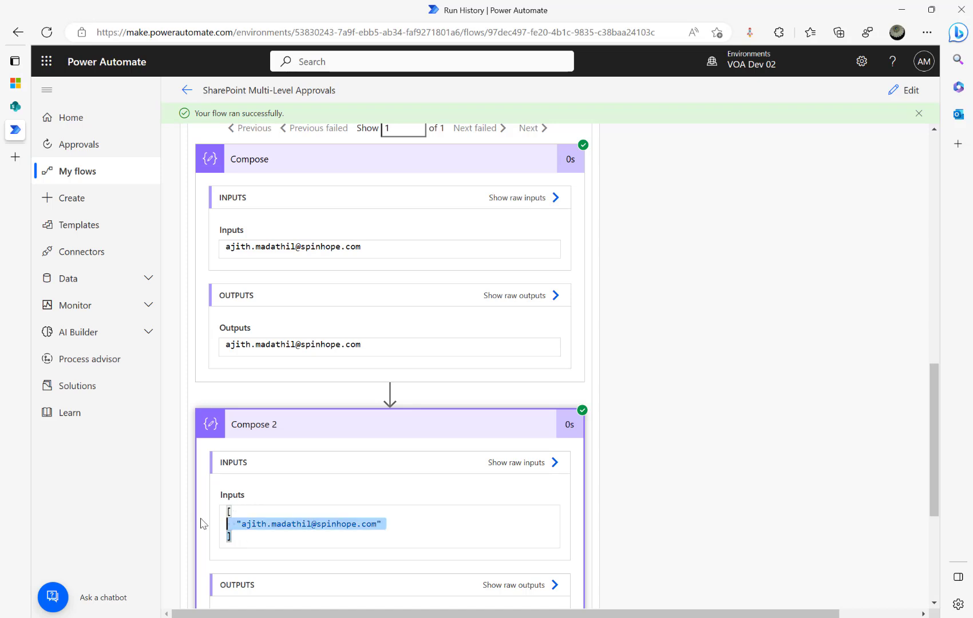
scroll(347, 440, down, 3)
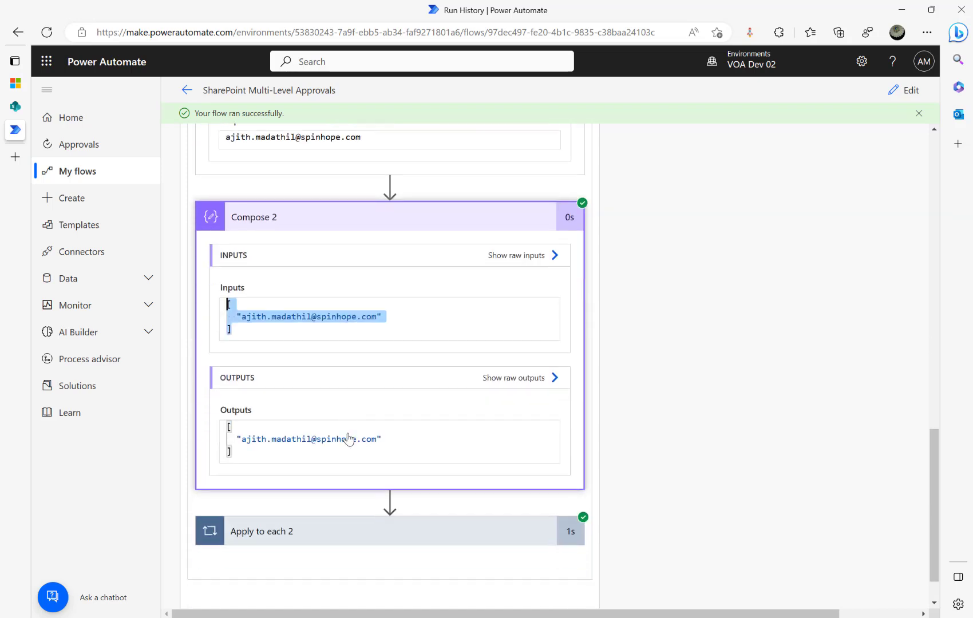
Examine the Compose 3 input and output inside the run's Apply to each 2 loop.
click(321, 477)
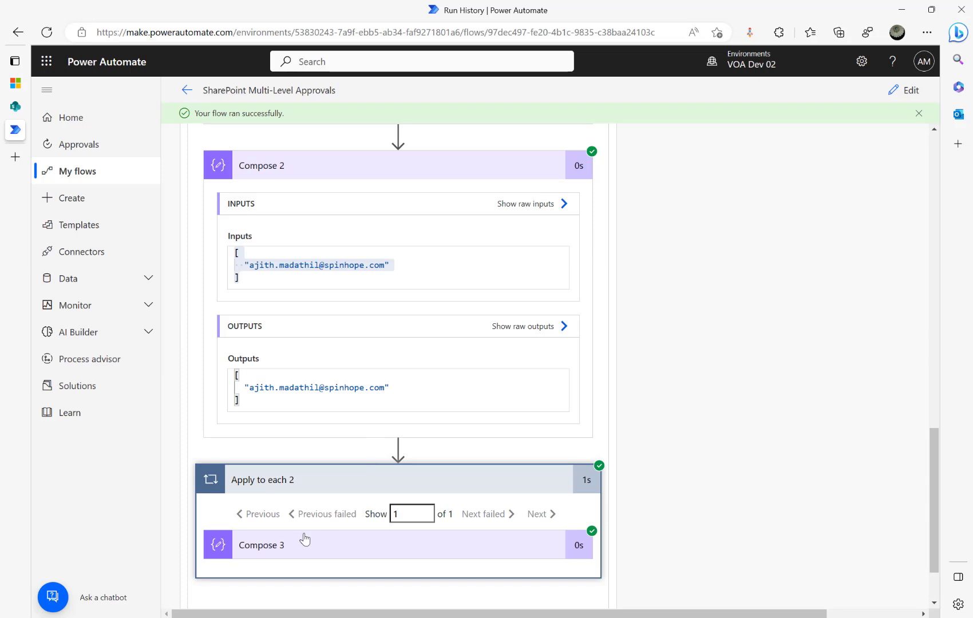
click(316, 553)
scroll(473, 329, down, 3)
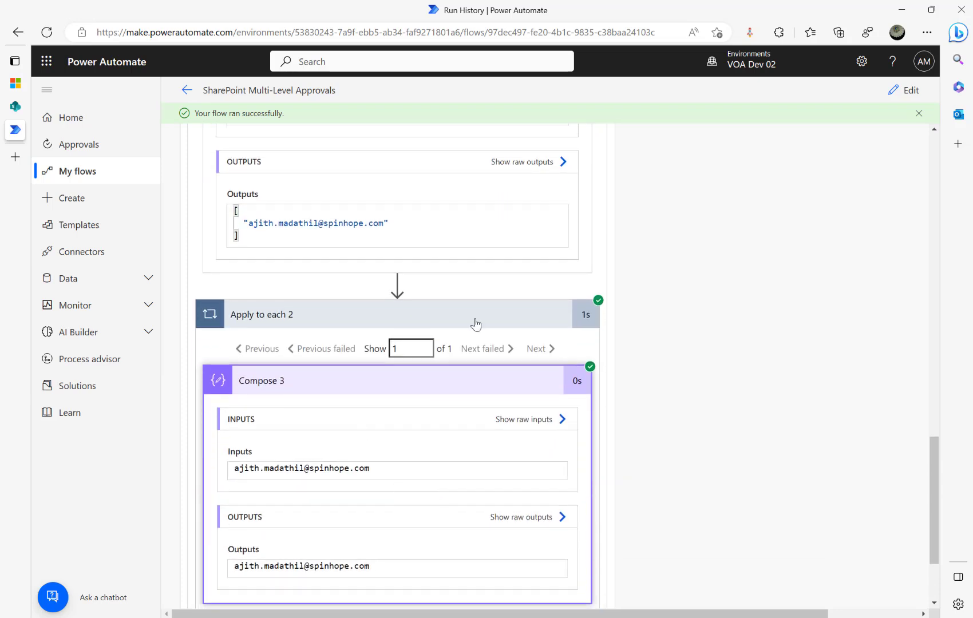
drag(394, 473, 103, 452)
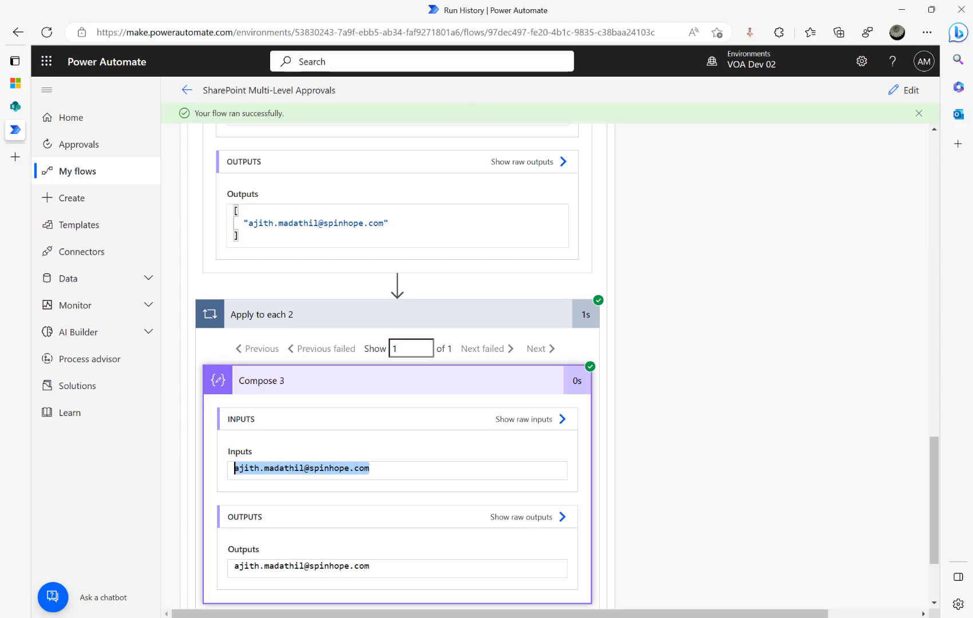
Edit the flow and rename the Compose 3 action to "Each approvers email".
click(907, 92)
scroll(878, 483, down, 8)
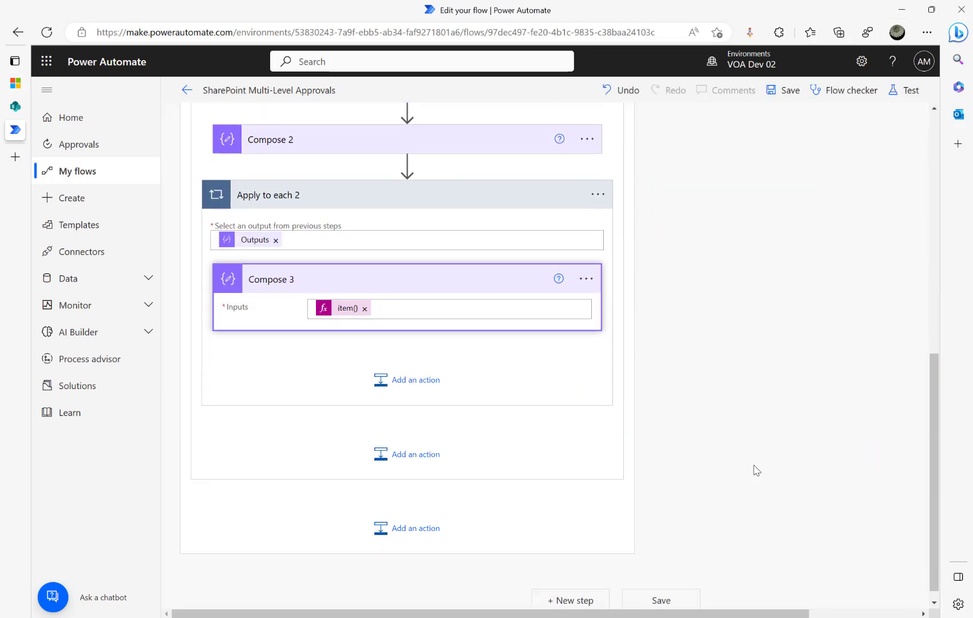
click(586, 279)
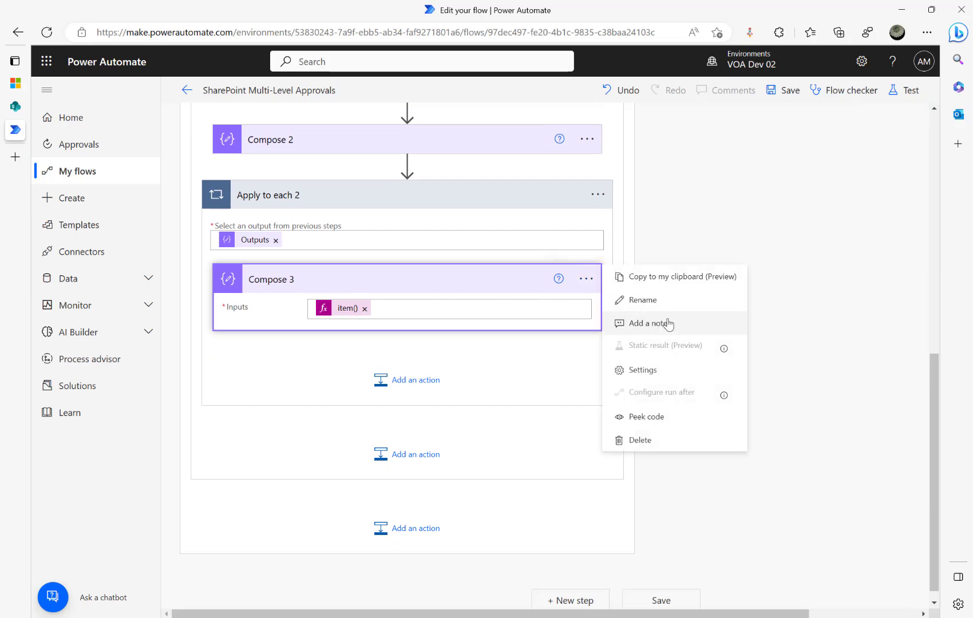
click(654, 305)
text(Each approvers email)
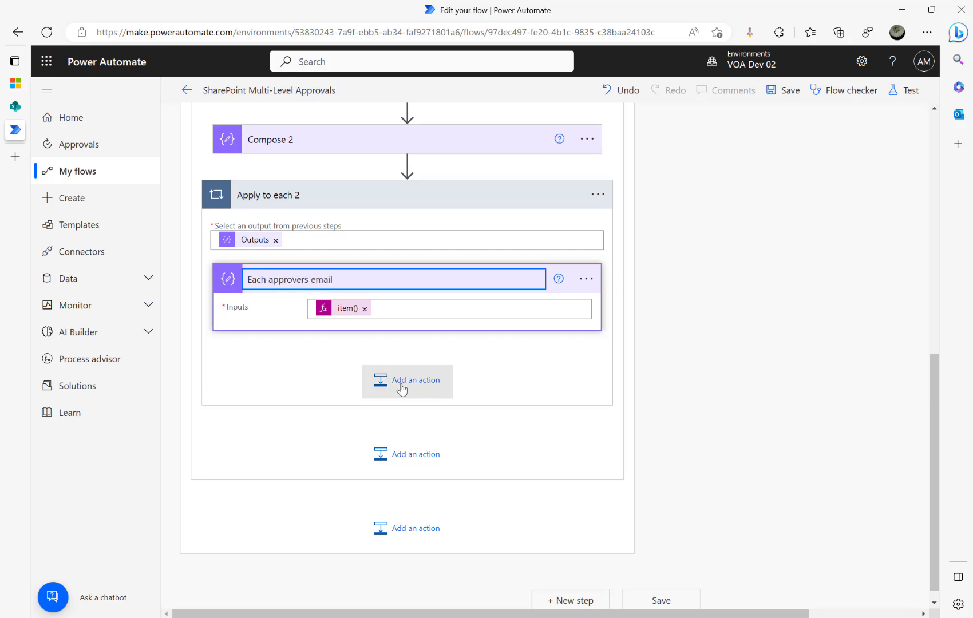
Add a Start and wait for an approval action in Apply to each 2 with type Approve/Reject - First to respond.
click(402, 387)
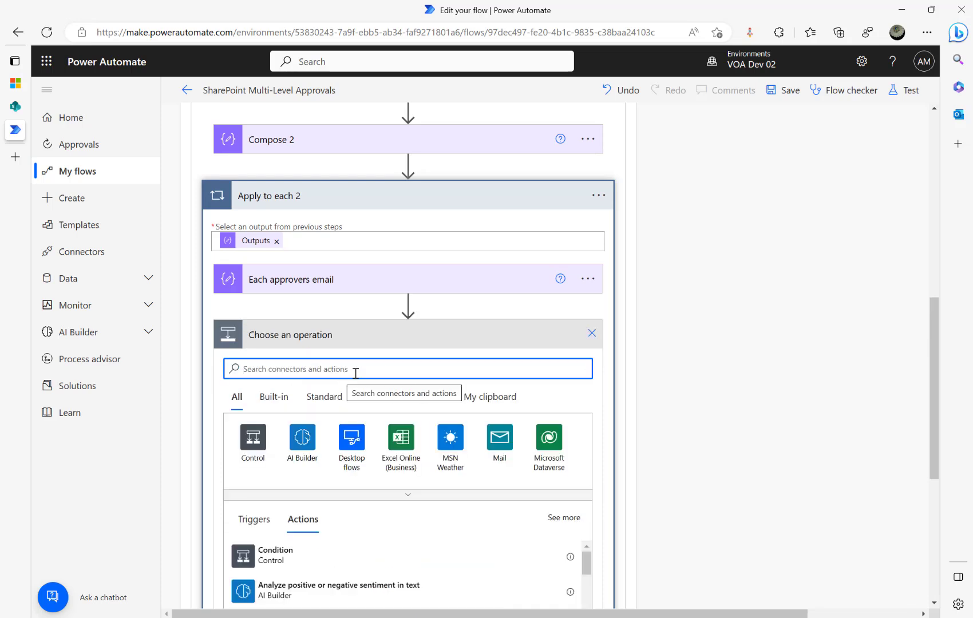
text(start)
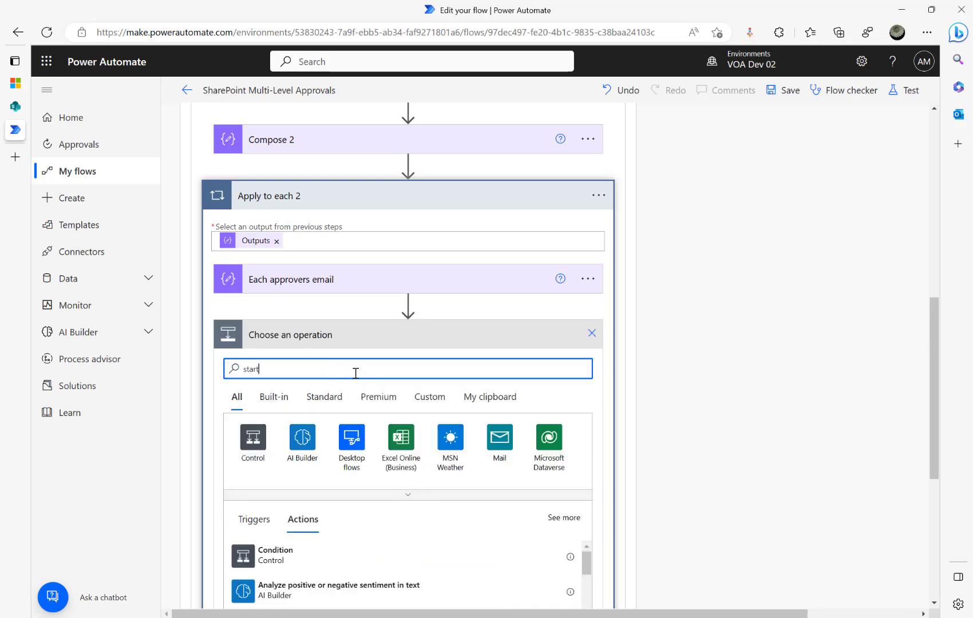
click(281, 555)
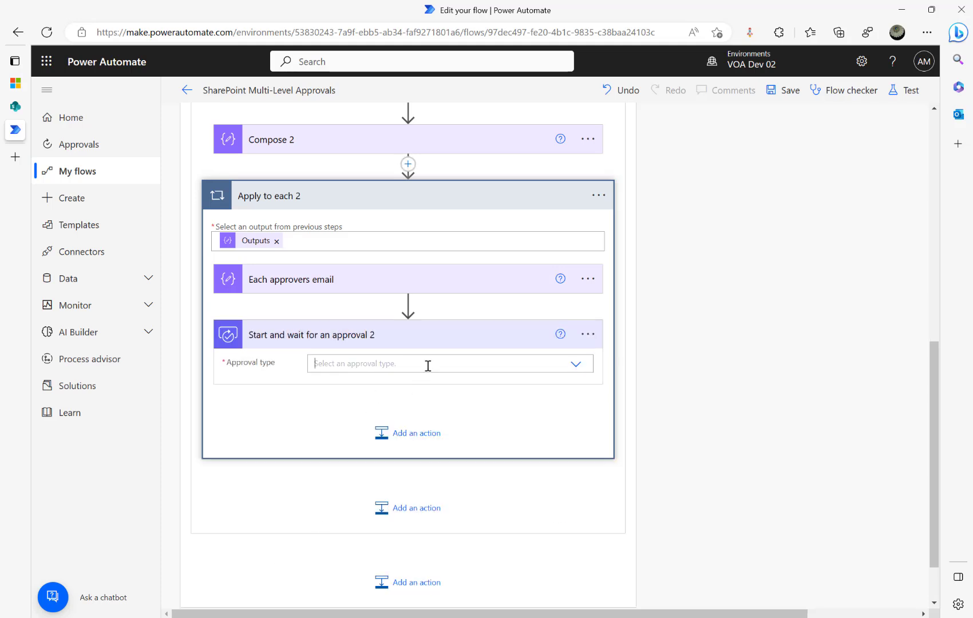
click(431, 365)
click(387, 399)
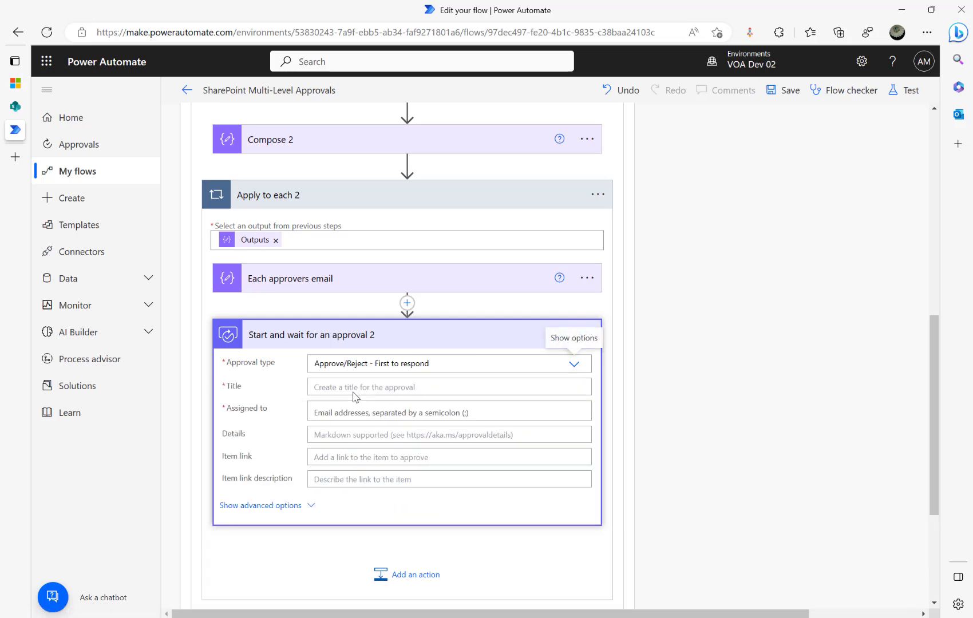
Set the new approval's title to "Please approve this amount" and its details to "Total Amount is:" followed by the trigger item's Amount.
click(376, 388)
text(Please approve this amount)
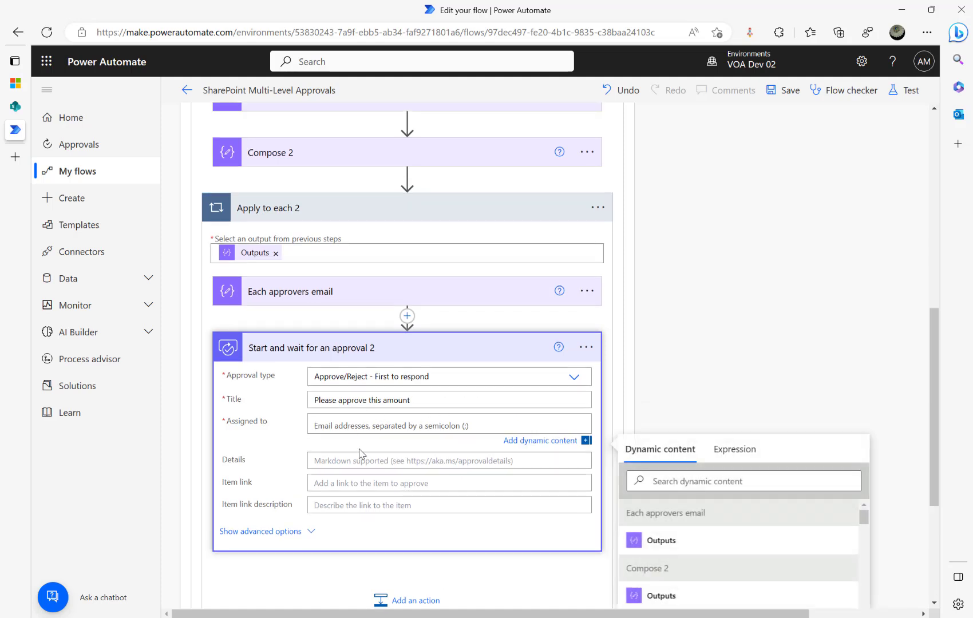
click(344, 460)
text(Total Amount is:)
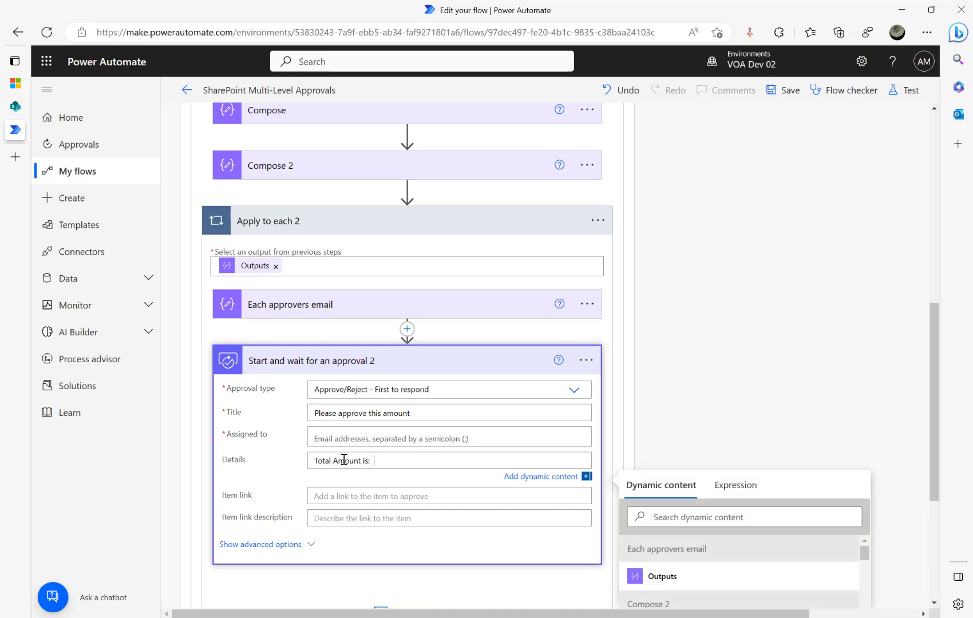
click(709, 516)
text(Amount)
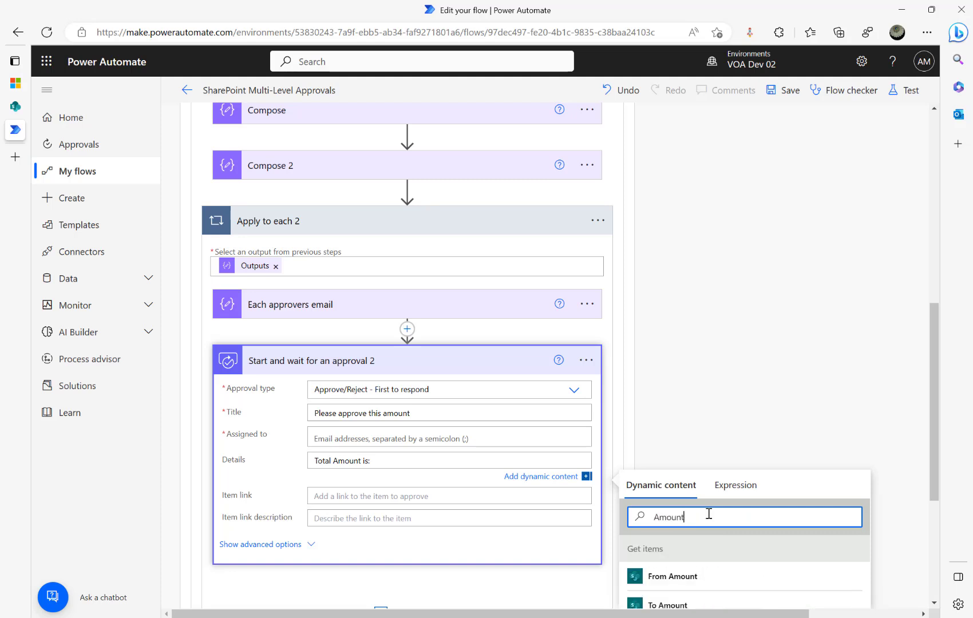
scroll(710, 515, down, 3)
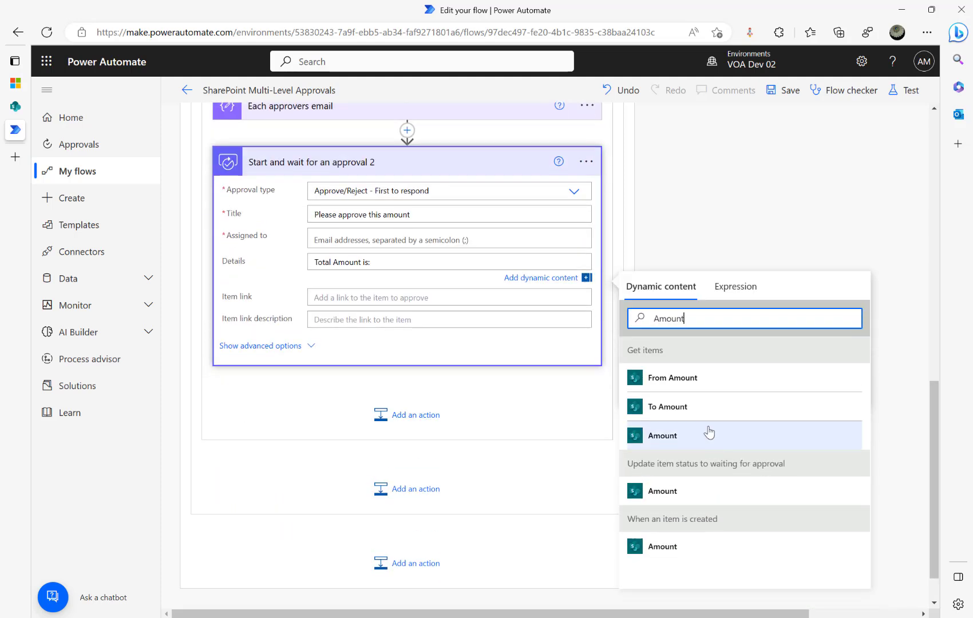
click(662, 551)
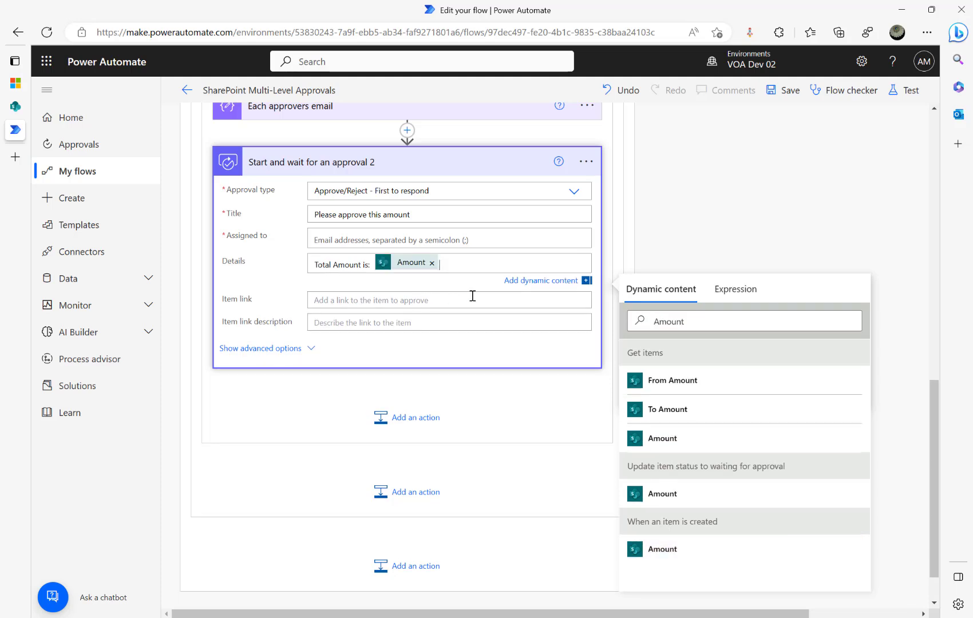
Assign the second approval in Apply to each 2 to the Outputs of the "Each approvers email" action.
click(462, 214)
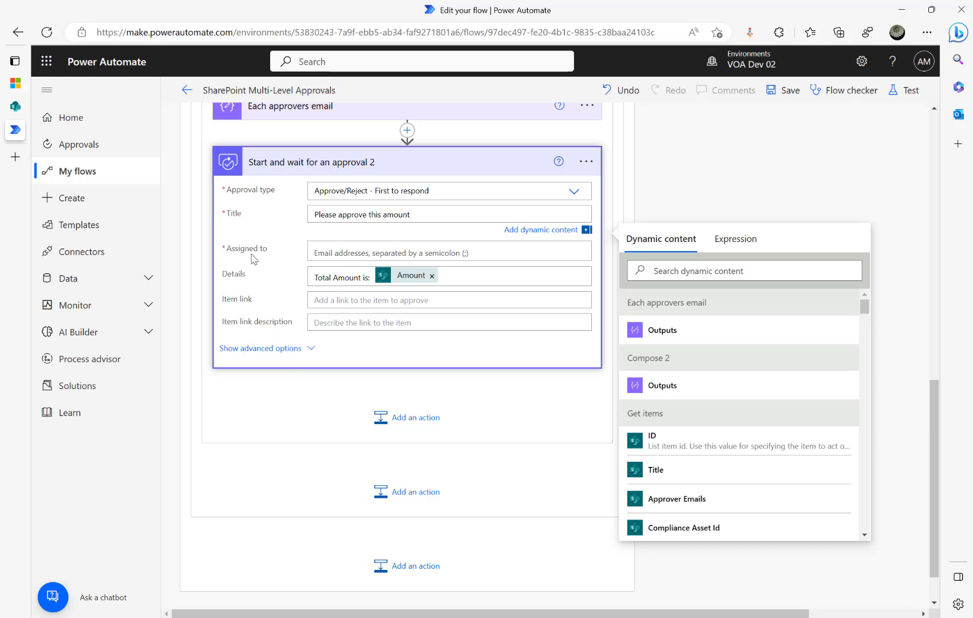
click(333, 256)
scroll(321, 286, up, 5)
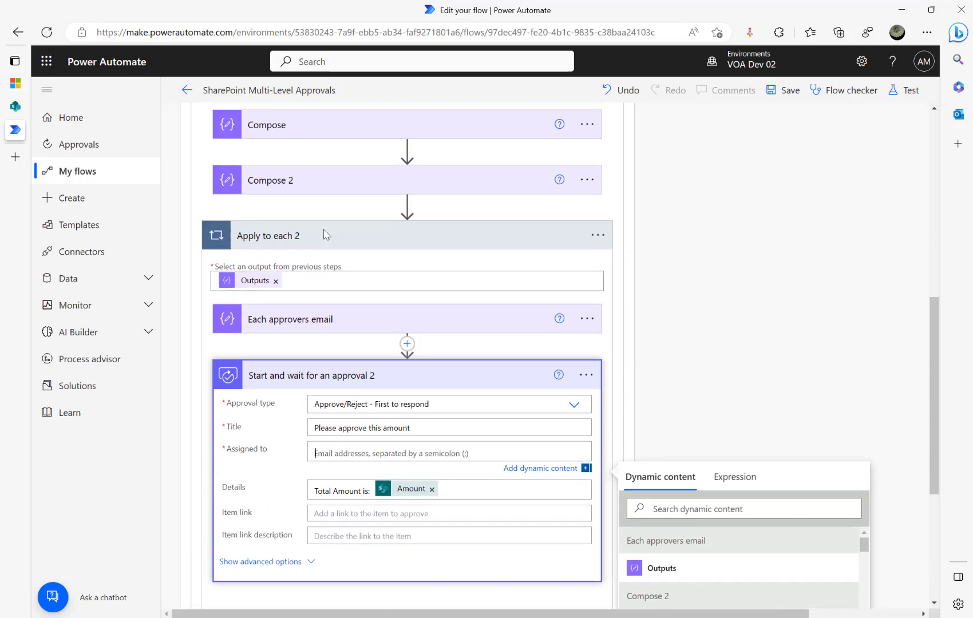
click(309, 339)
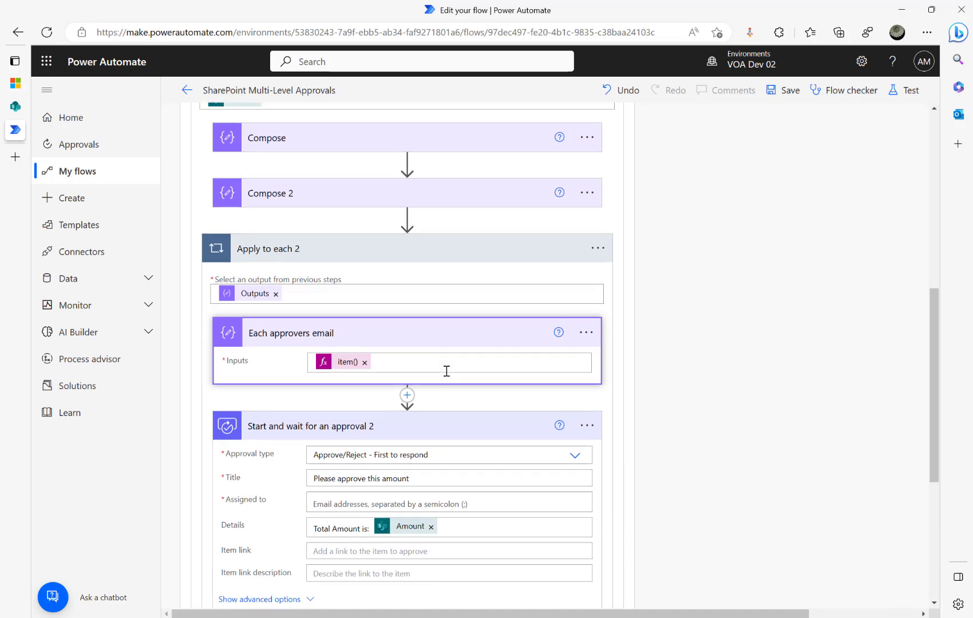
scroll(445, 371, down, 3)
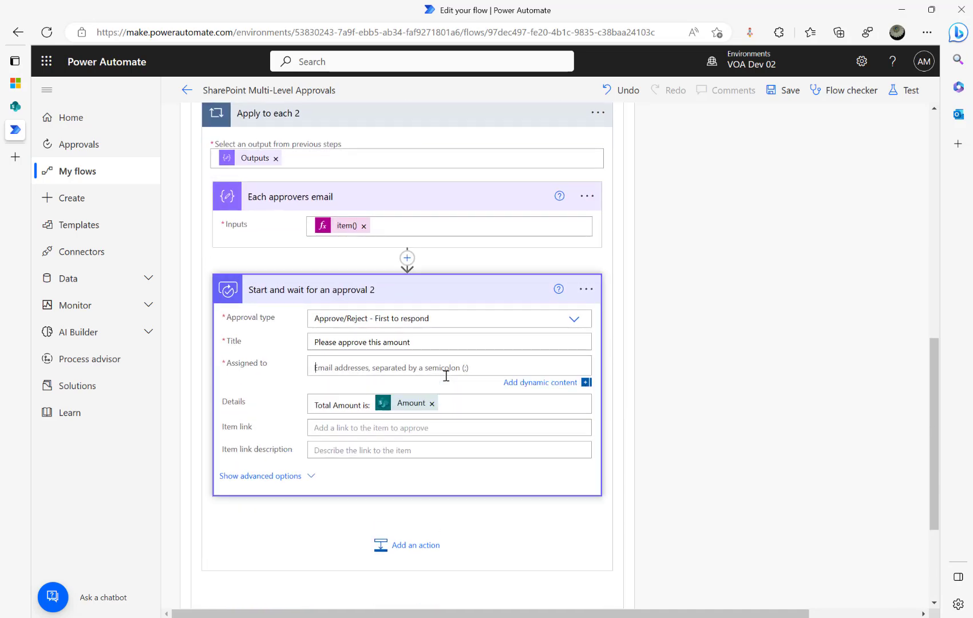
click(446, 369)
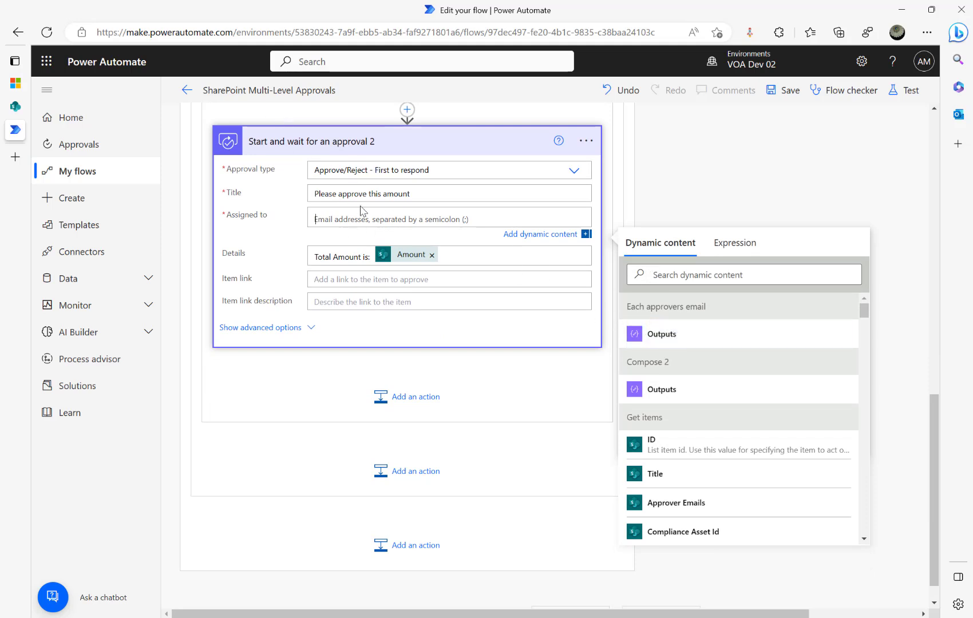
scroll(379, 218, up, 2)
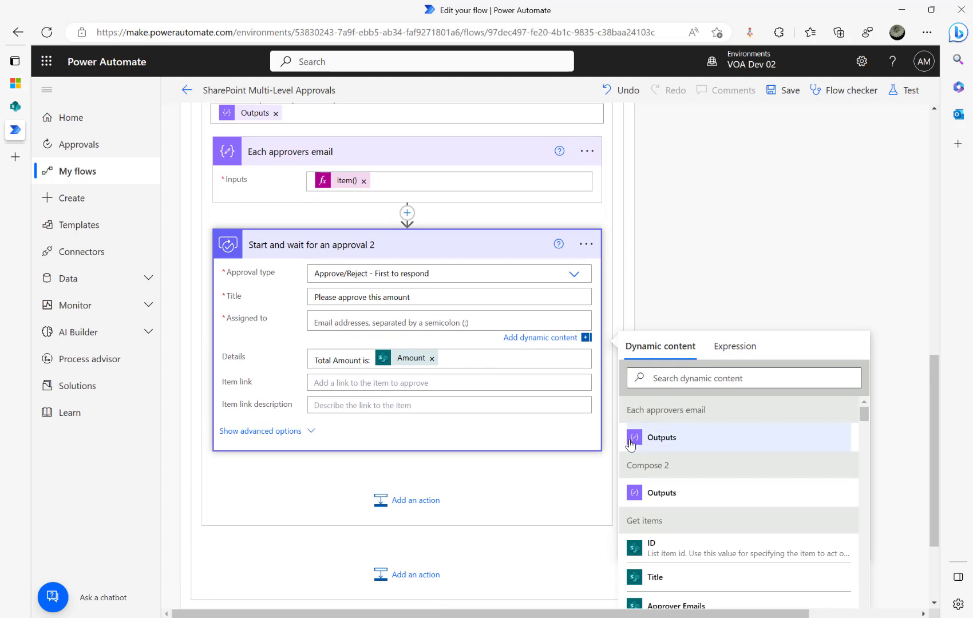
click(651, 446)
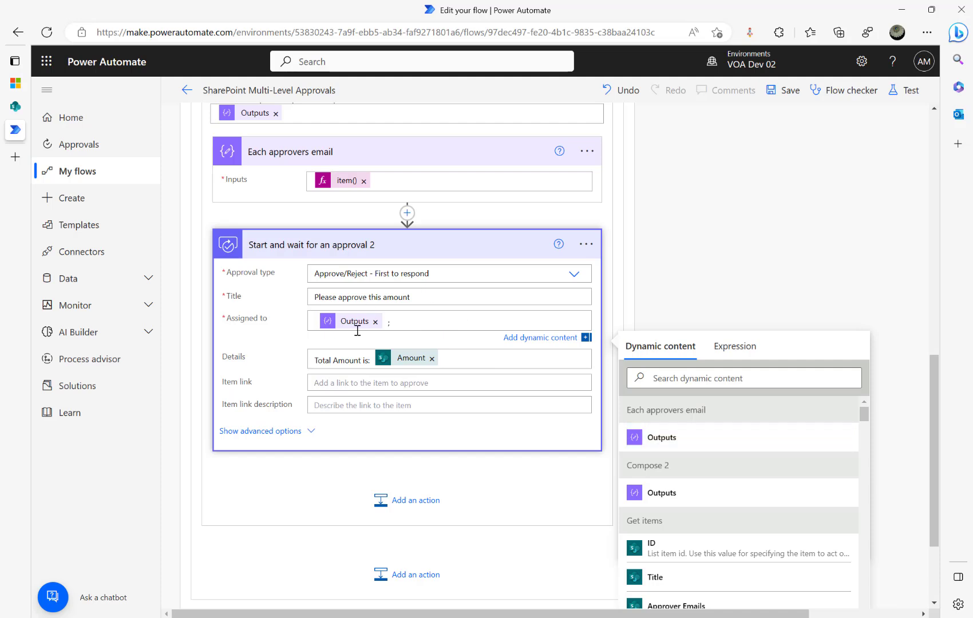
Add a condition after the second approval in Apply to each 2, checking that this approval's Outcome is equal to "Approve".
click(392, 502)
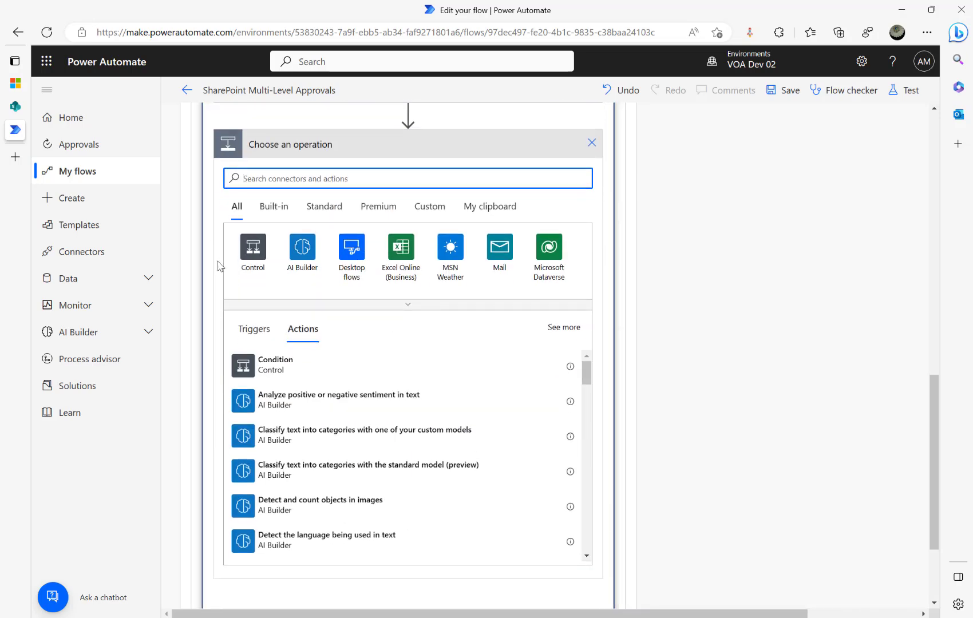
click(267, 362)
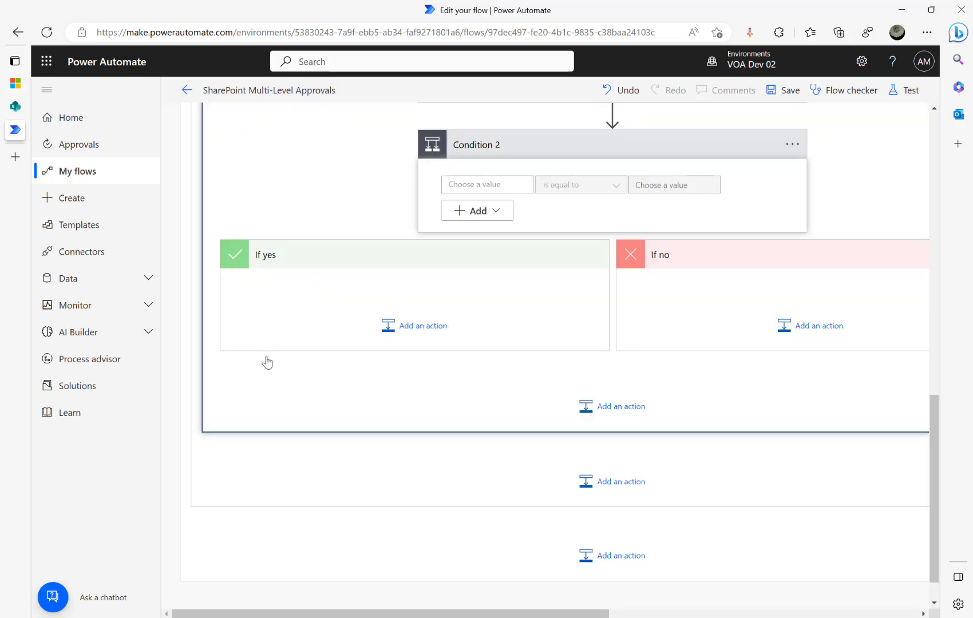
scroll(458, 279, up, 3)
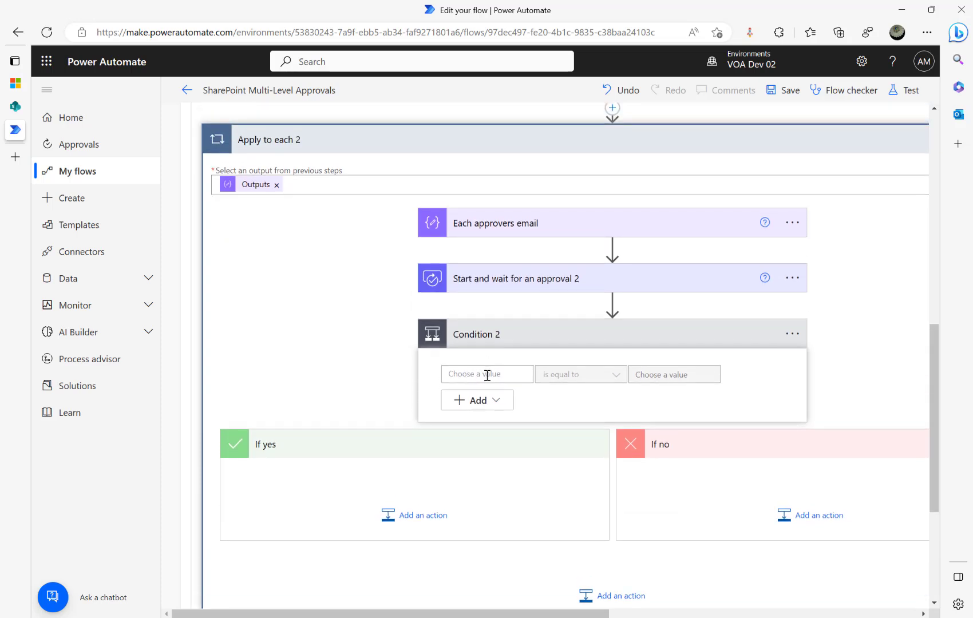
click(487, 375)
click(665, 433)
text(out)
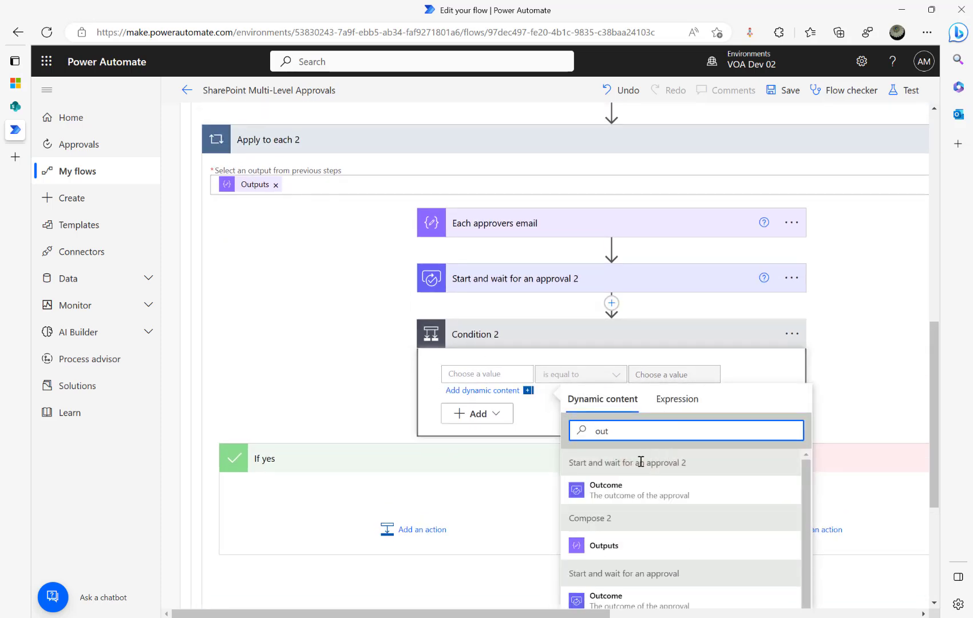
click(628, 494)
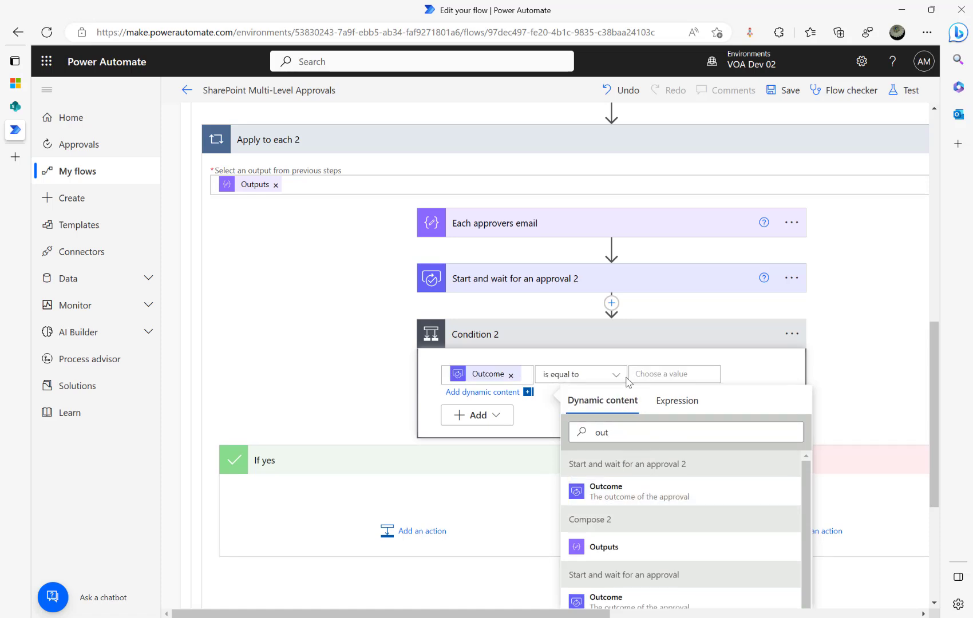
click(666, 375)
text(Approve)
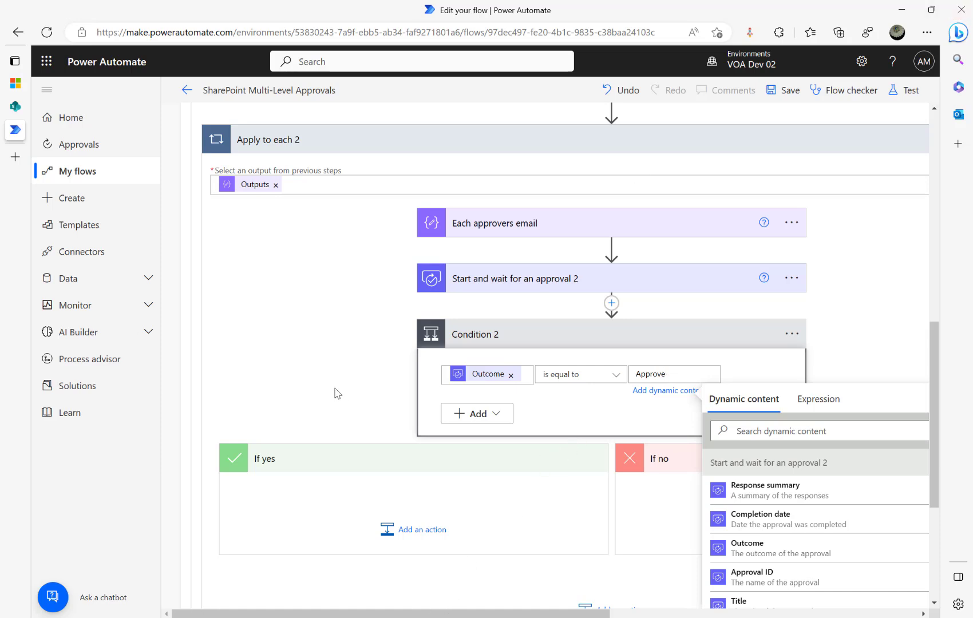
click(673, 523)
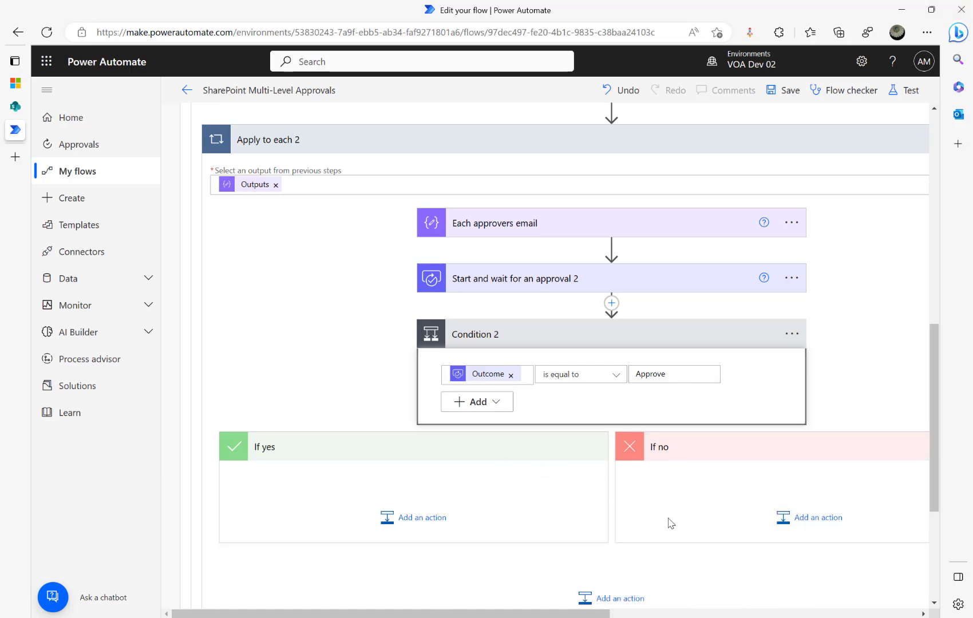
click(814, 519)
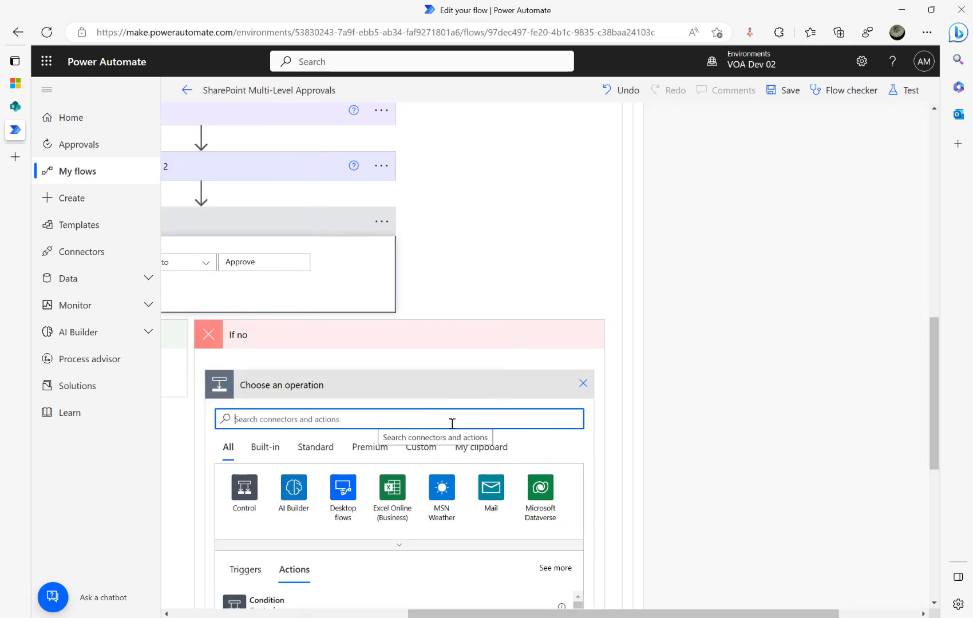
click(475, 447)
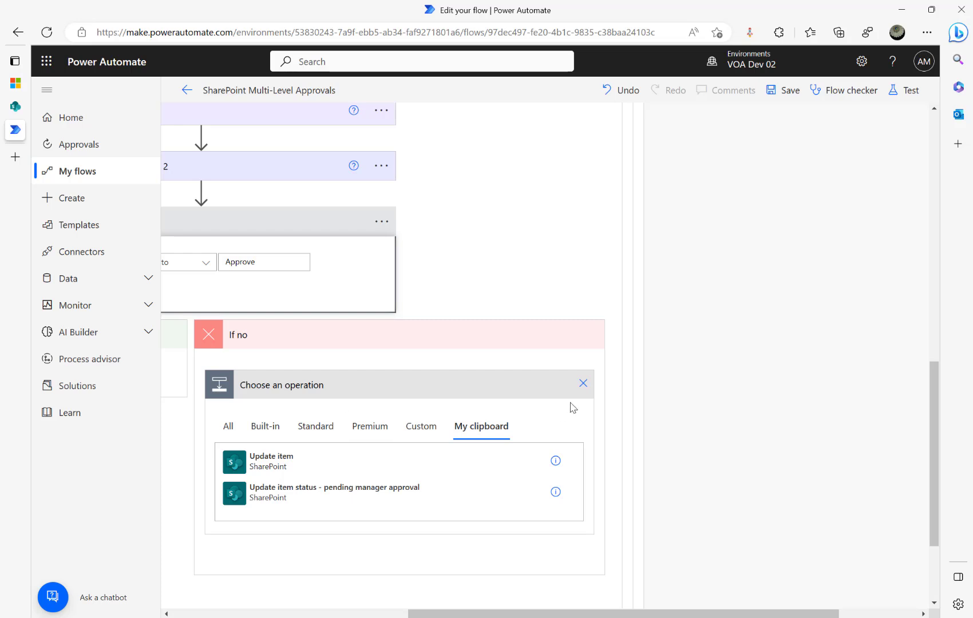
click(583, 383)
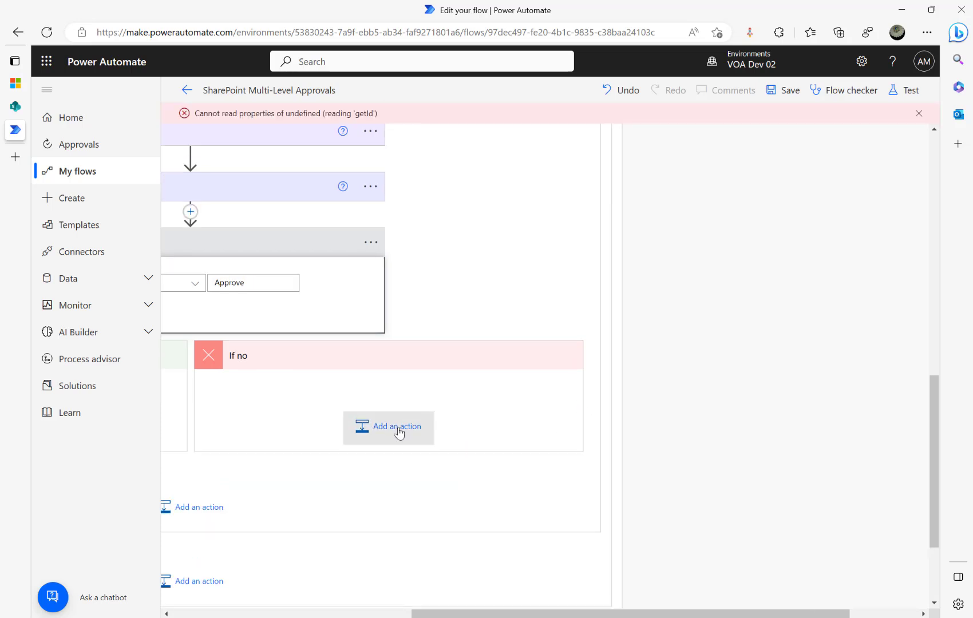
Begin adding an action inside the If no branch of Condition 2.
click(417, 425)
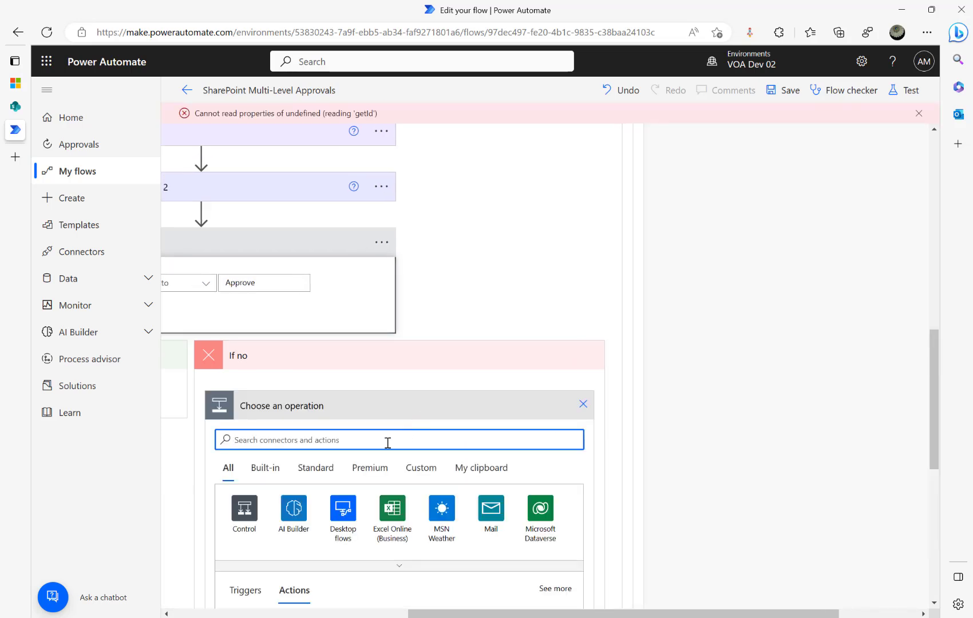
Add a SharePoint Update item action to the If no branch of the inner approval condition.
text(update item)
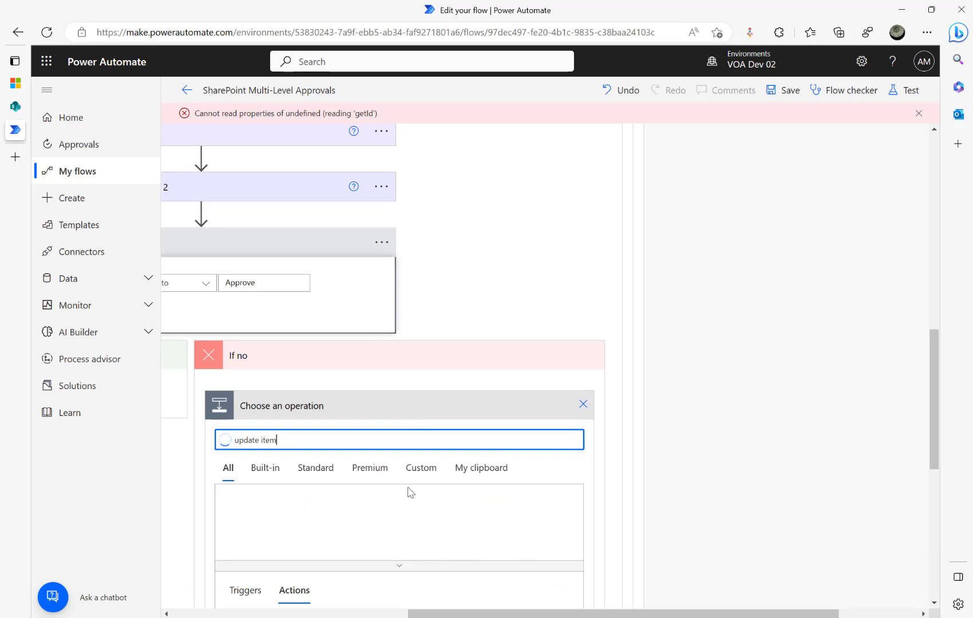
scroll(406, 491, down, 3)
click(269, 444)
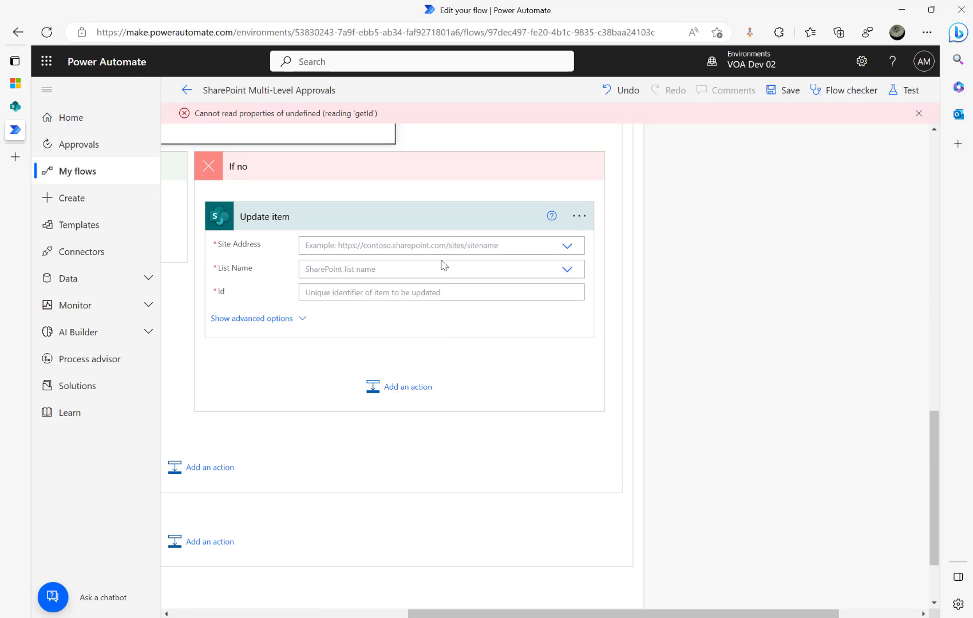
Set the Update item action's site address to Spinhope Ltd Team Site and its list to Sales Approvals.
click(567, 248)
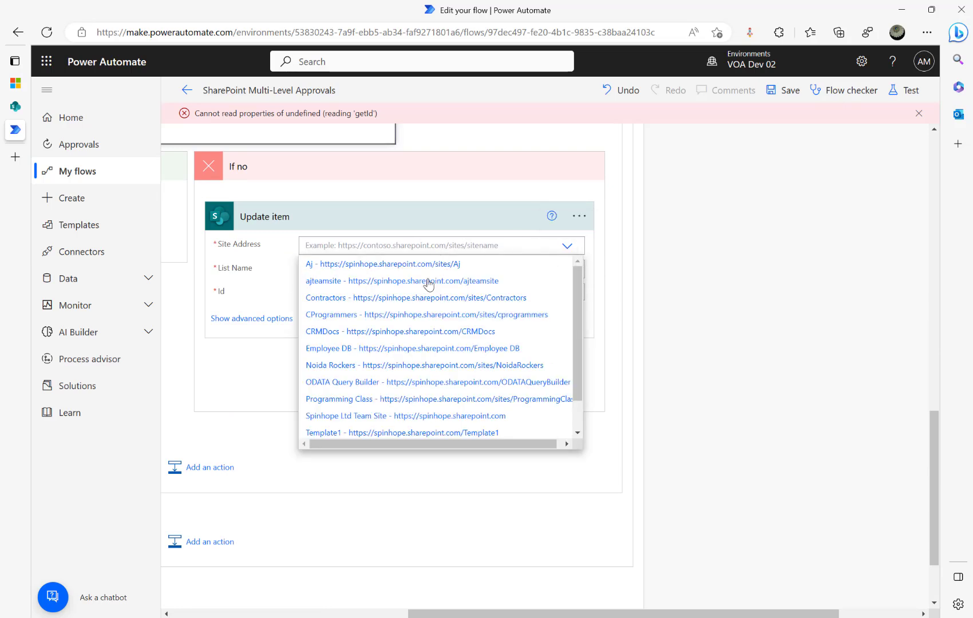
click(432, 416)
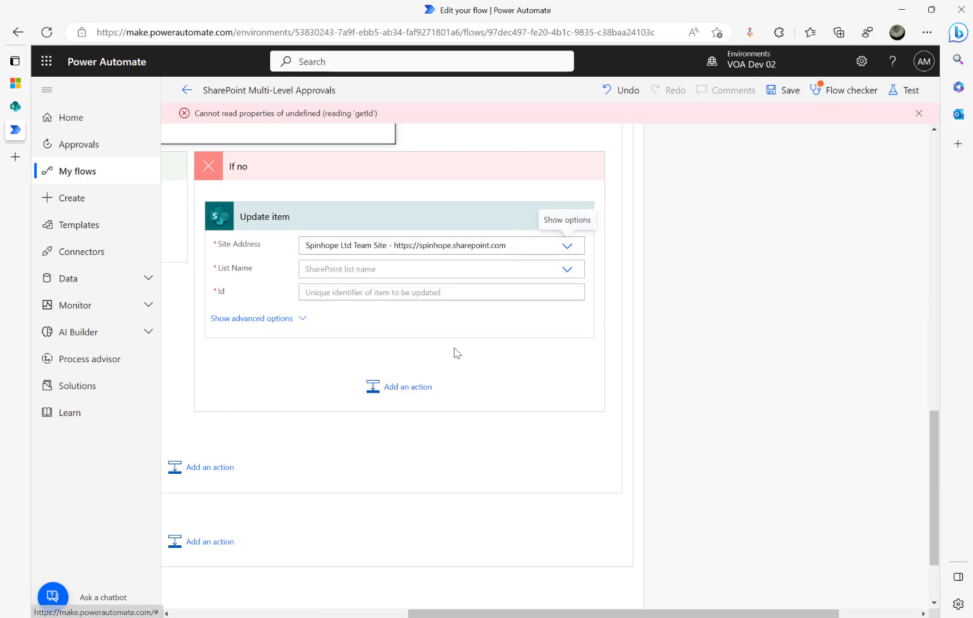
click(406, 268)
text(Sa)
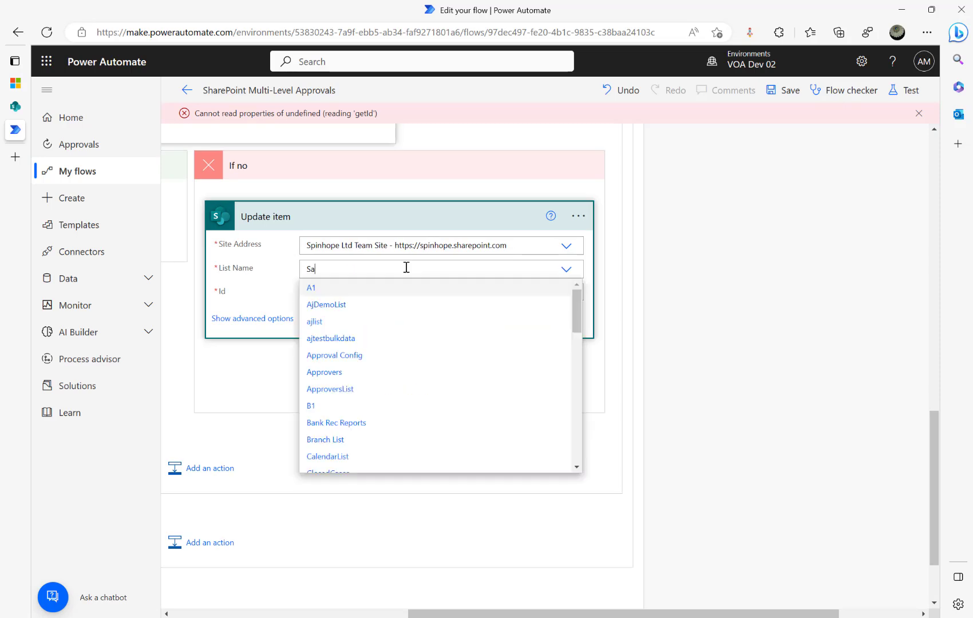
text(les)
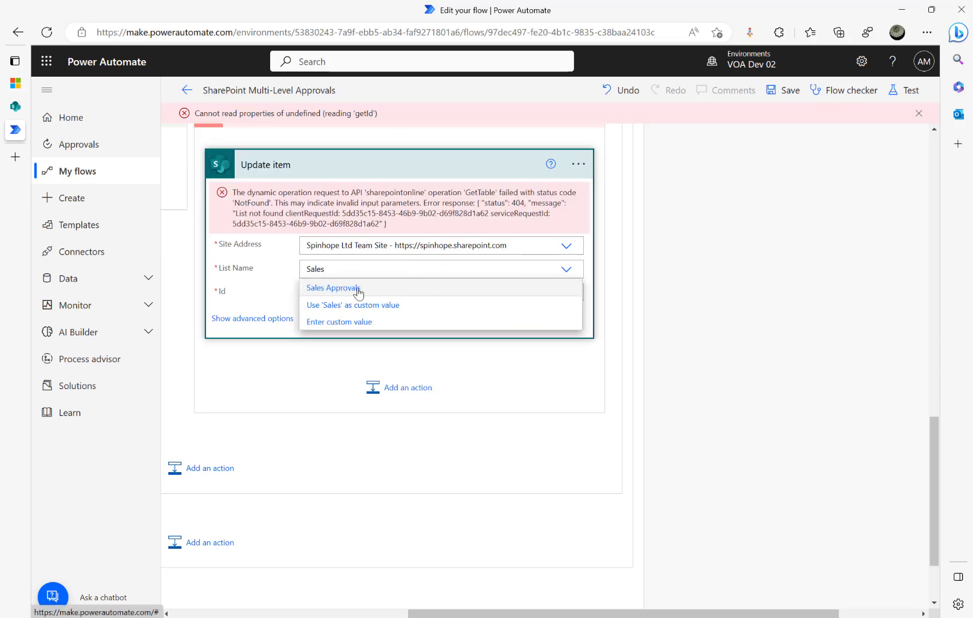
click(360, 288)
Fill the Update item action's Id with the ID value from the When an item is created trigger.
click(362, 291)
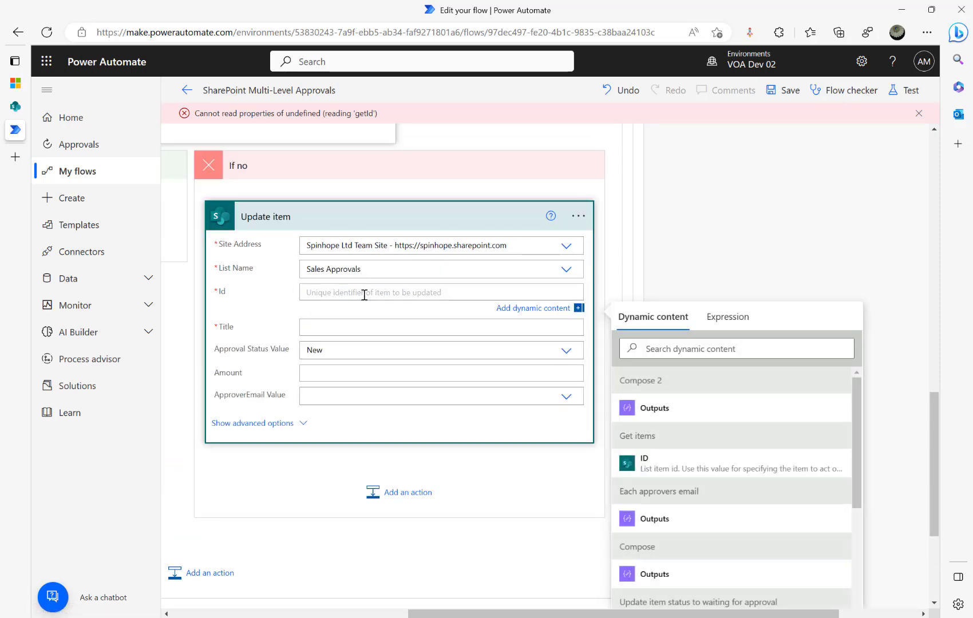
click(675, 344)
text(id)
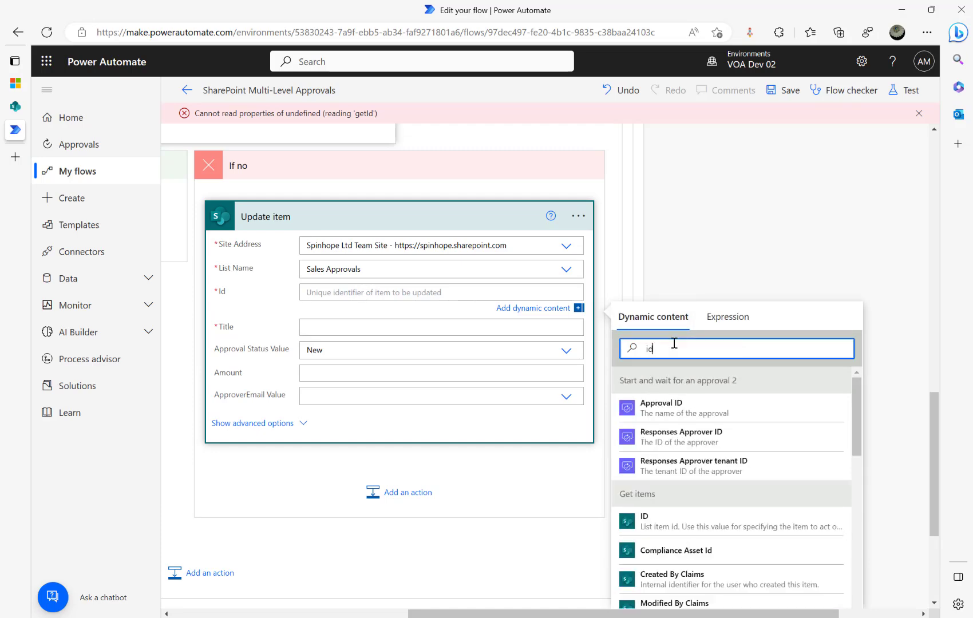
scroll(729, 500, down, 6)
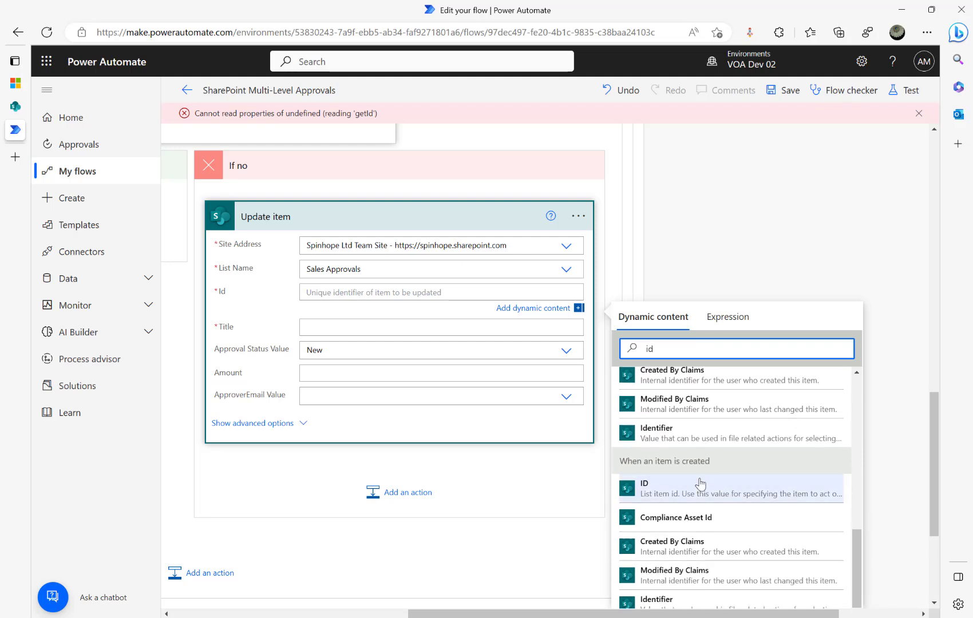
click(630, 491)
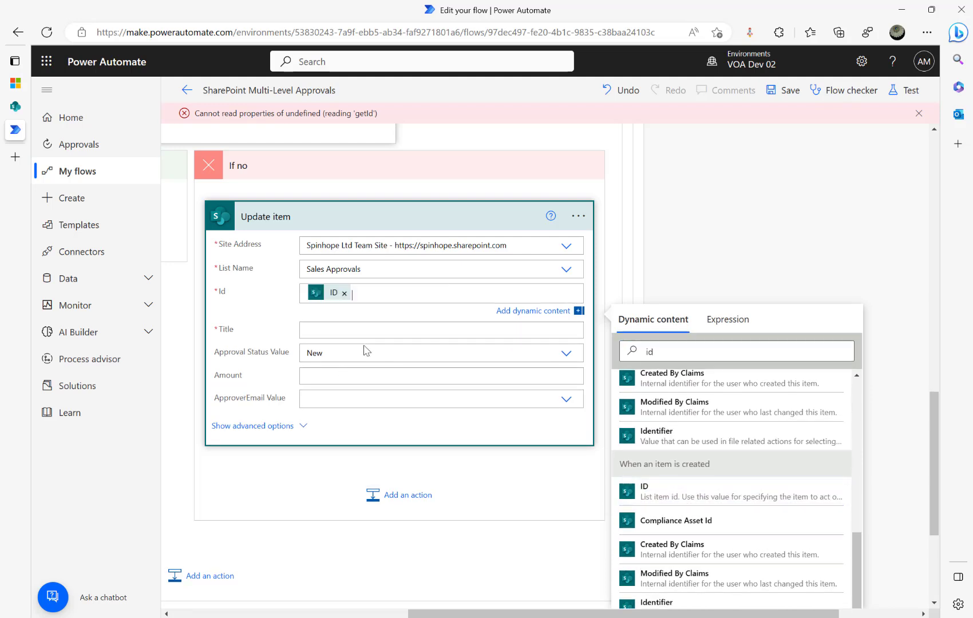
Fill the Update item action's Title with the Title value from the When an item is created trigger.
click(690, 381)
text(Title)
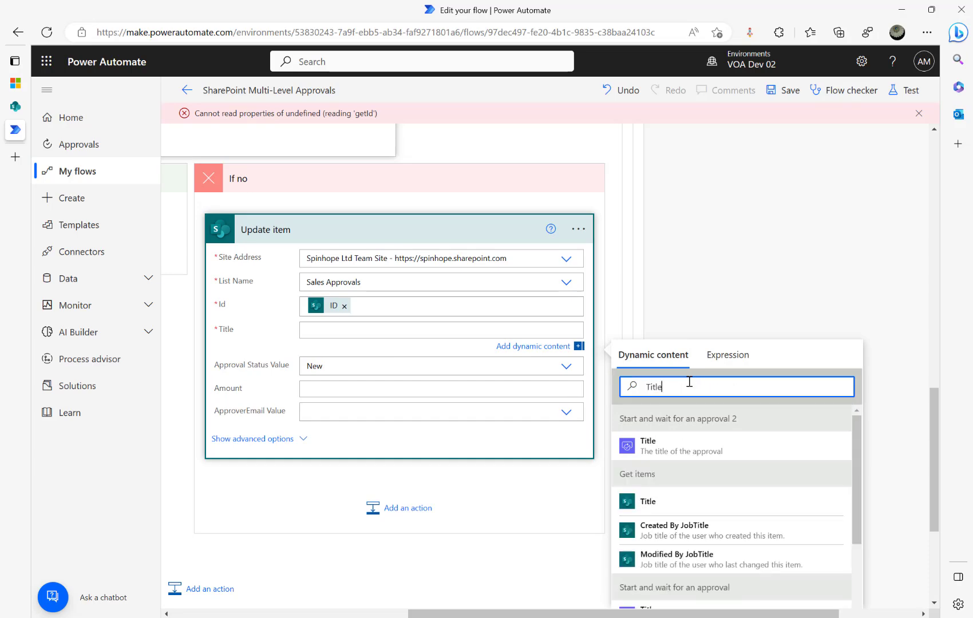
scroll(744, 515, down, 6)
scroll(743, 556, down, 1)
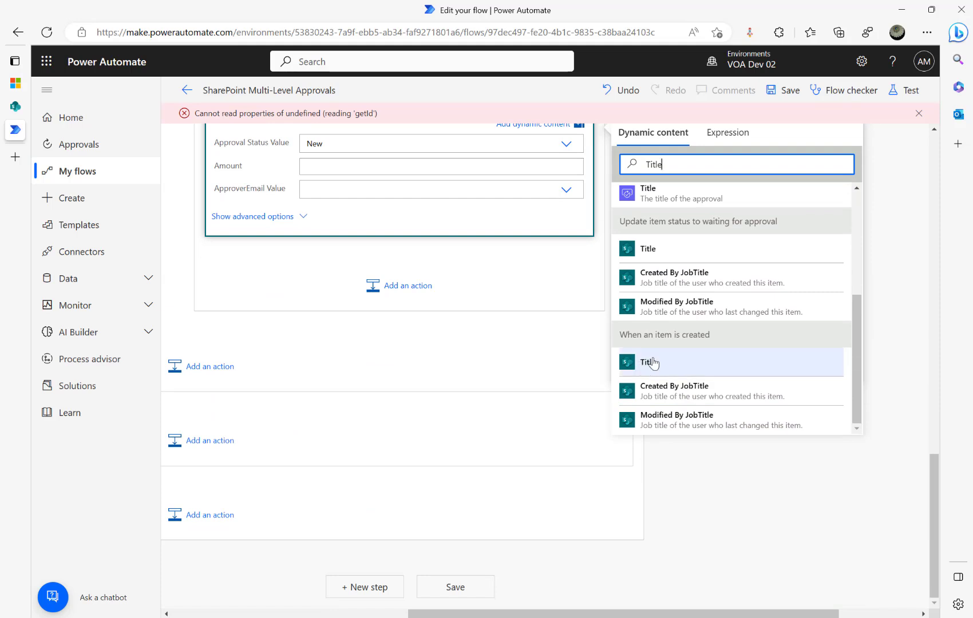
click(643, 364)
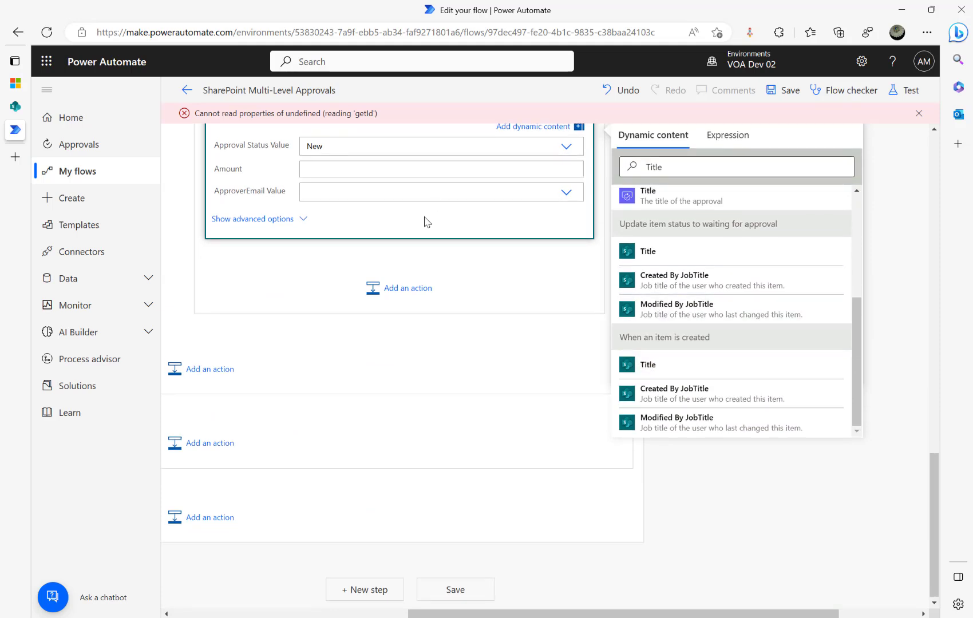
Set the Update item action's Approval Status Value to Manager Rejected.
scroll(426, 221, up, 3)
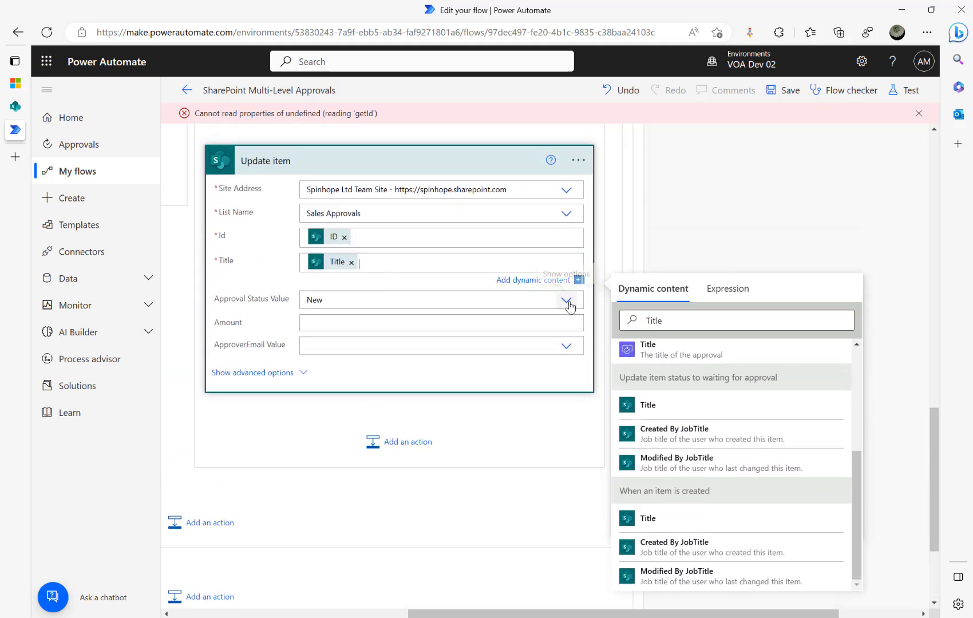
click(567, 302)
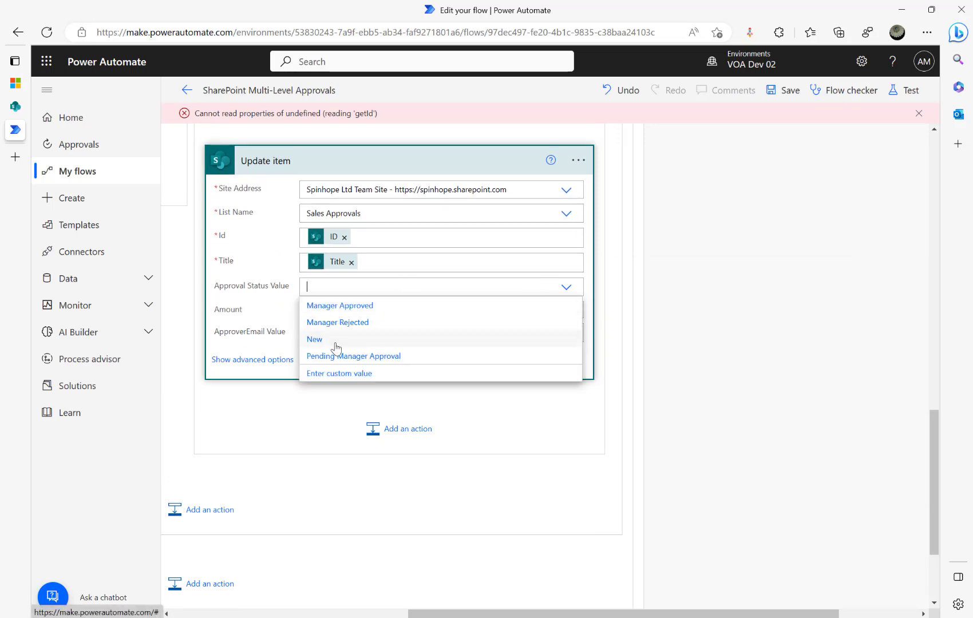
click(338, 322)
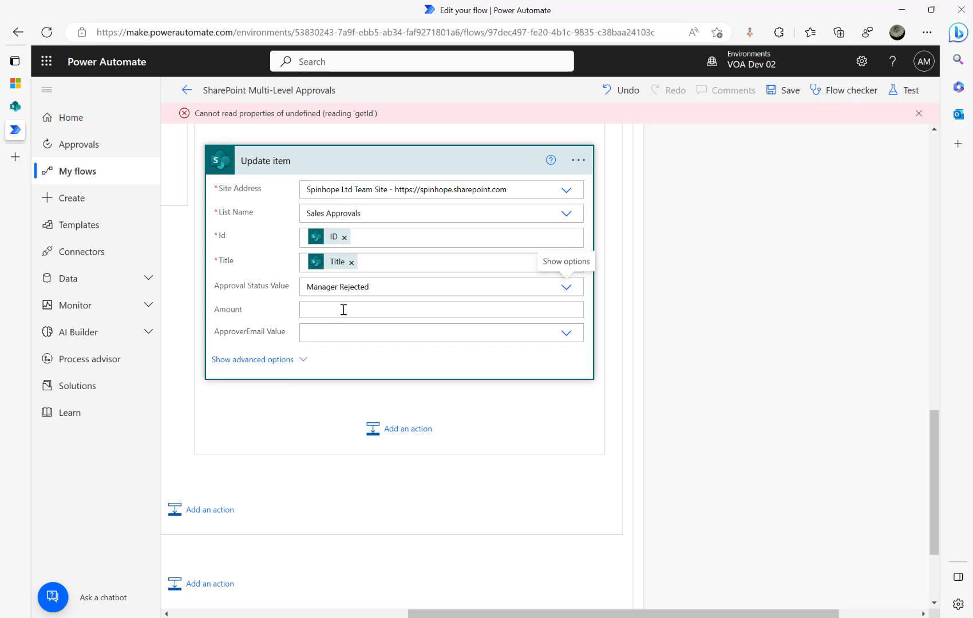
Rename the Update item action as "Update item multi-level approver rejection" and save the flow.
click(578, 160)
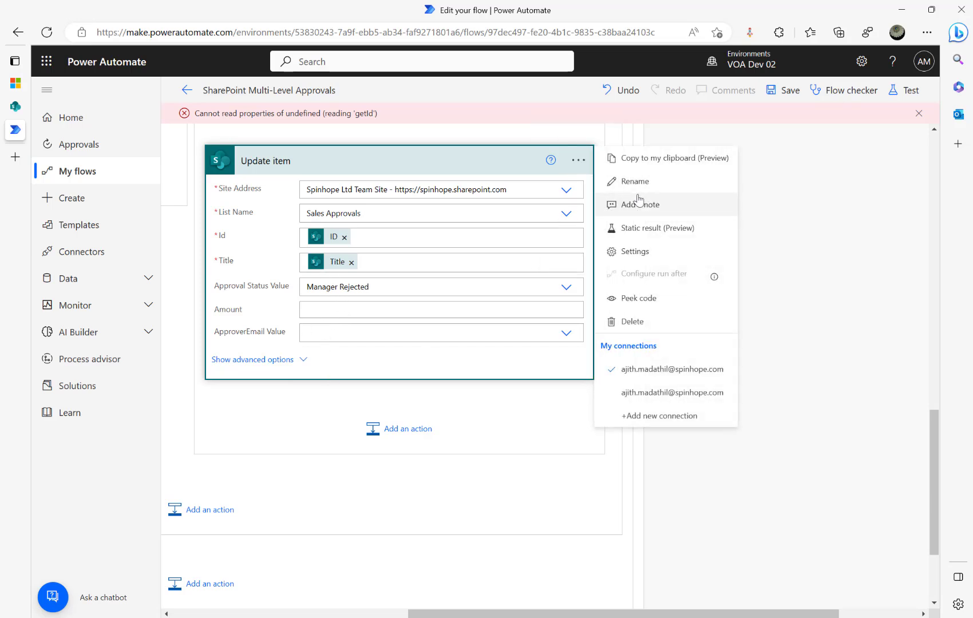
click(637, 180)
click(332, 163)
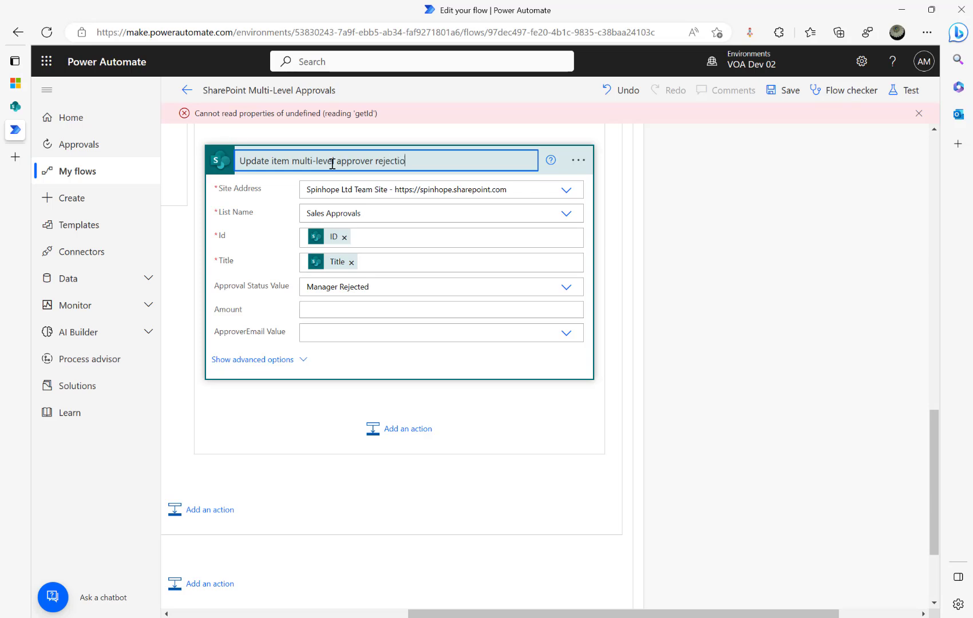
click(750, 253)
click(784, 93)
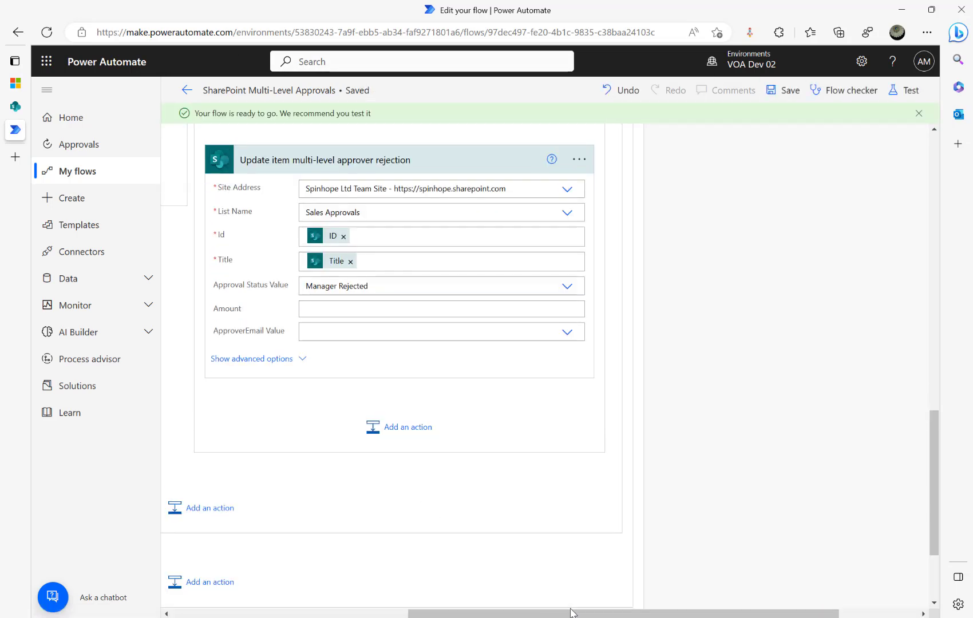
Insert an Initialize variable action directly after the When an item is created trigger.
drag(553, 614, 313, 611)
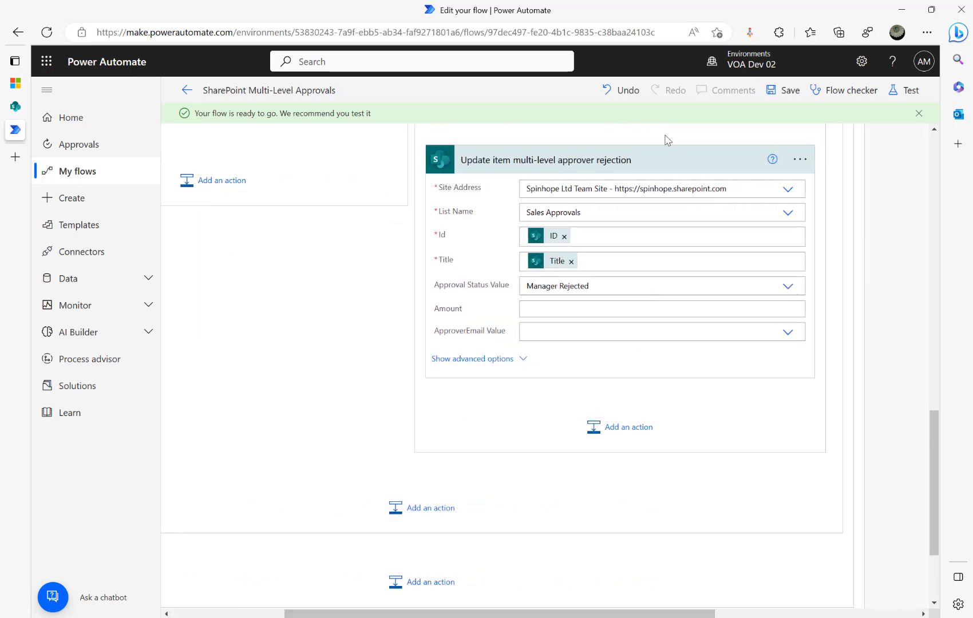
click(506, 167)
drag(391, 611, 196, 611)
scroll(347, 516, up, 5)
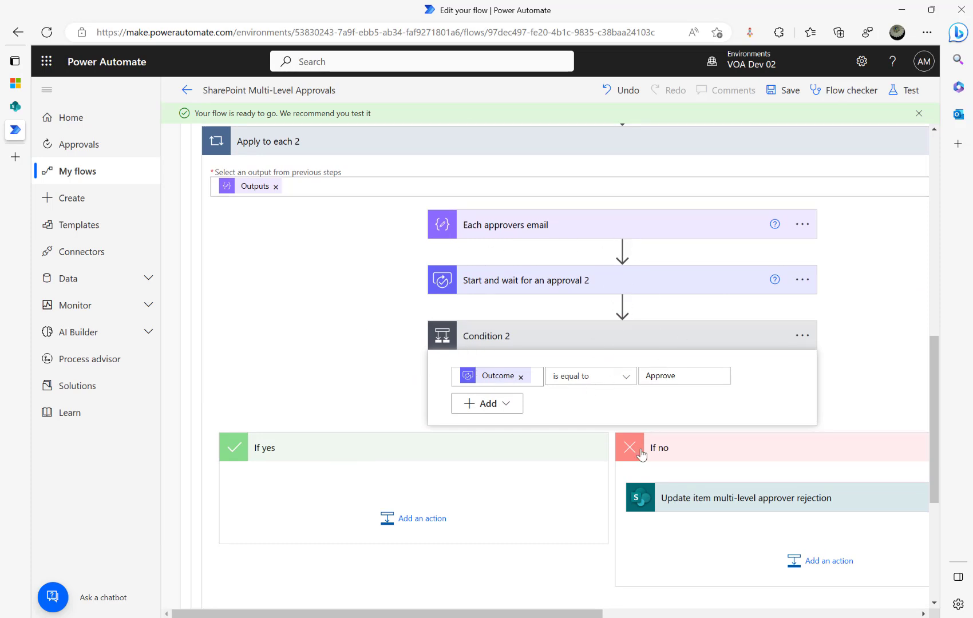
scroll(641, 454, up, 4)
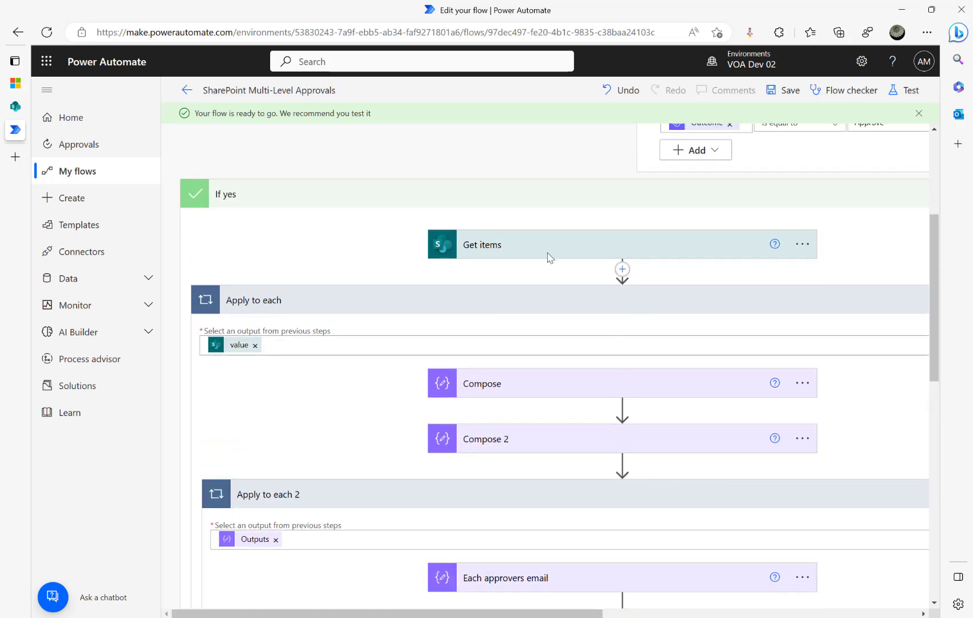
scroll(591, 290, up, 4)
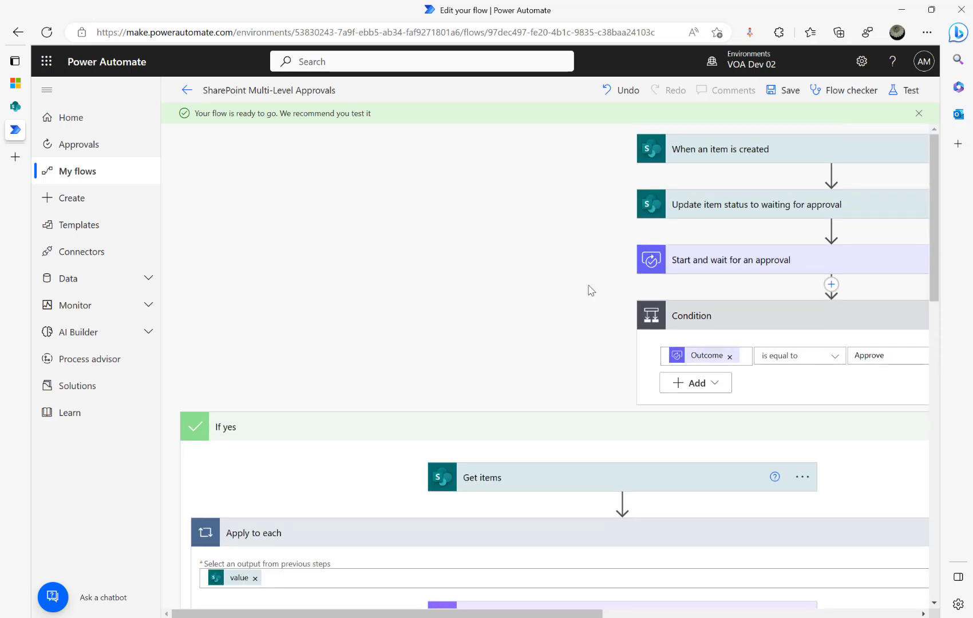
scroll(572, 401, right, 5)
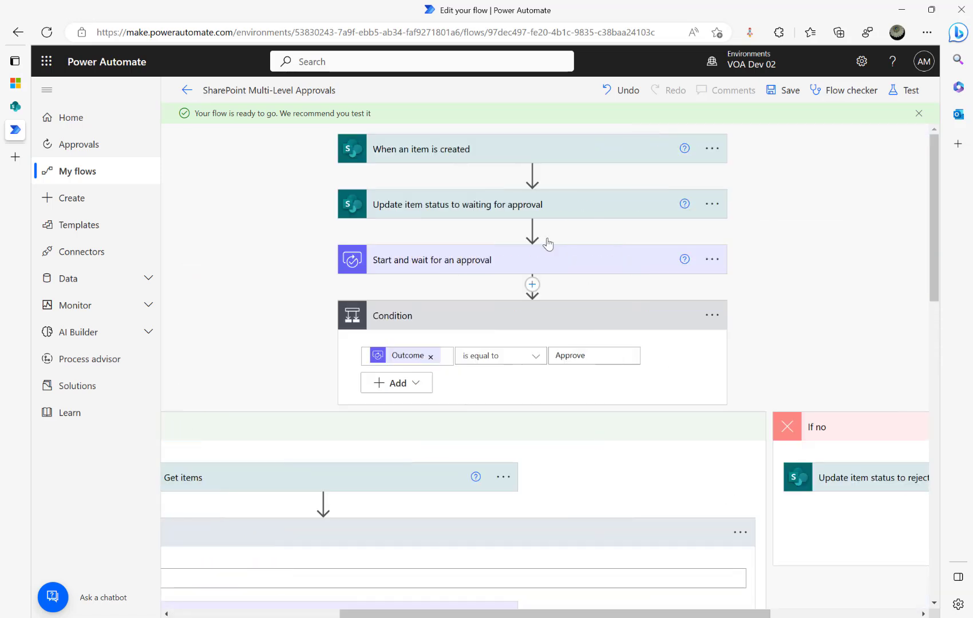
click(532, 173)
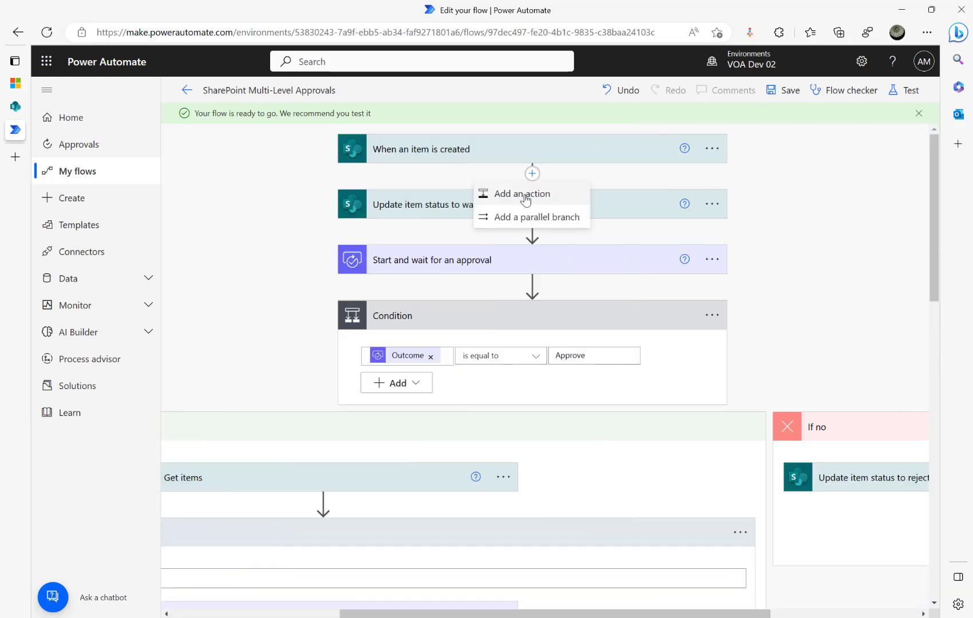
click(525, 198)
text(variable)
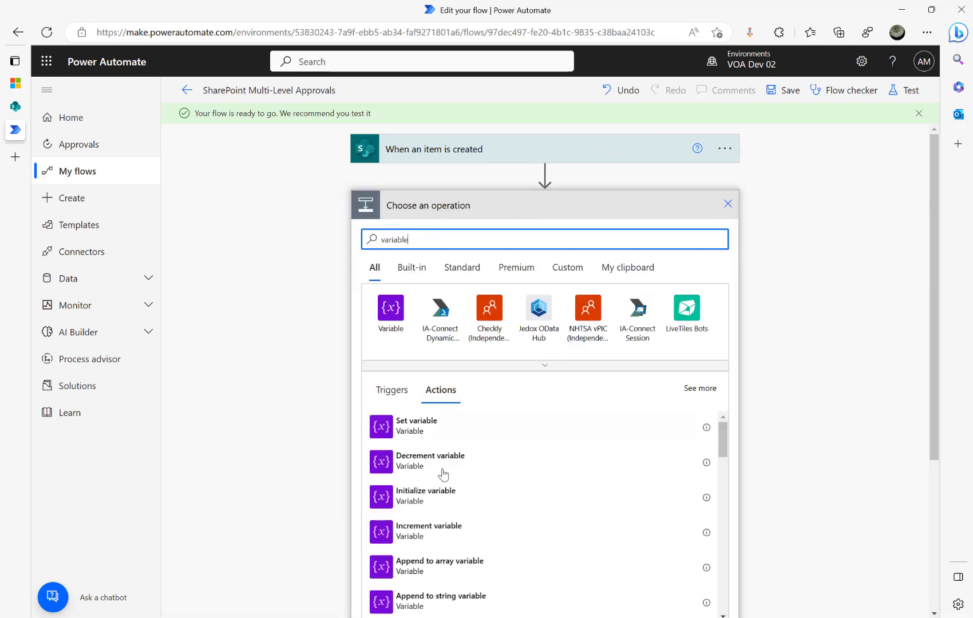
click(421, 509)
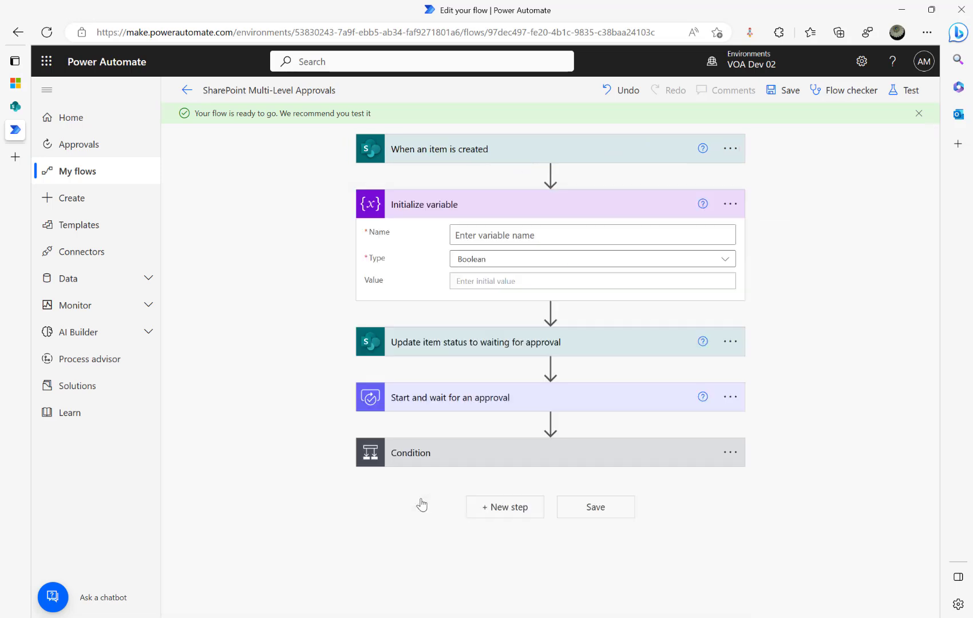
Name the new Boolean variable IsApproved.
click(506, 231)
text(Is)
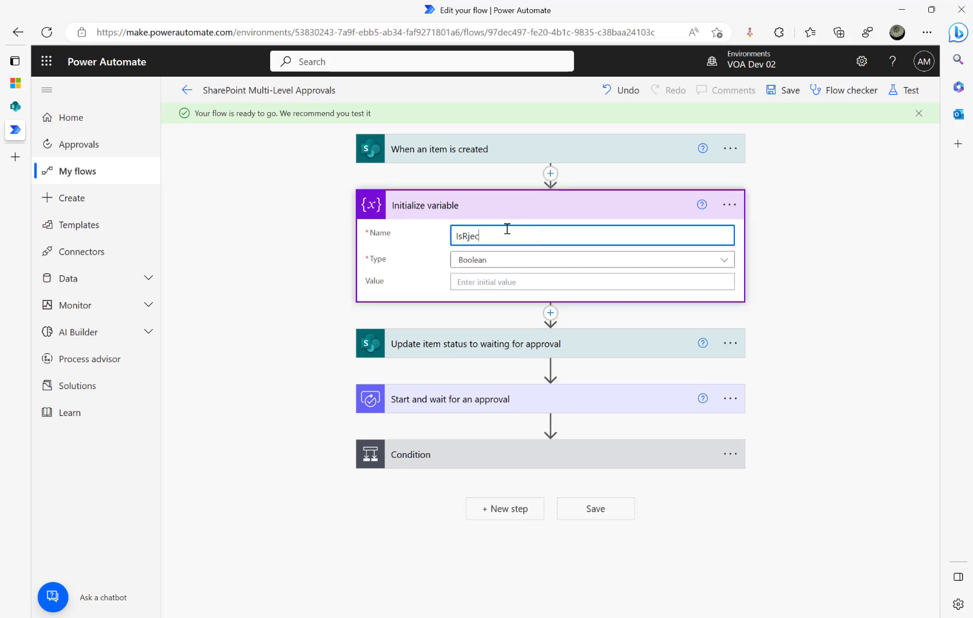
text(Approved)
click(283, 280)
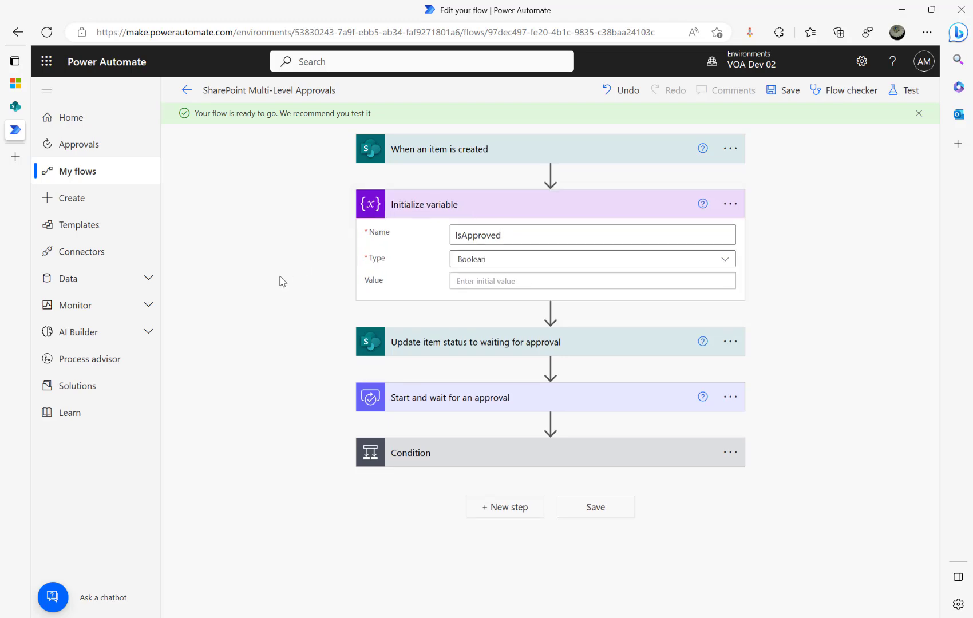
Expand the first Condition, its Apply to each and Apply to each 2 loops, and Condition 2 inside them.
click(459, 457)
scroll(461, 456, down, 2)
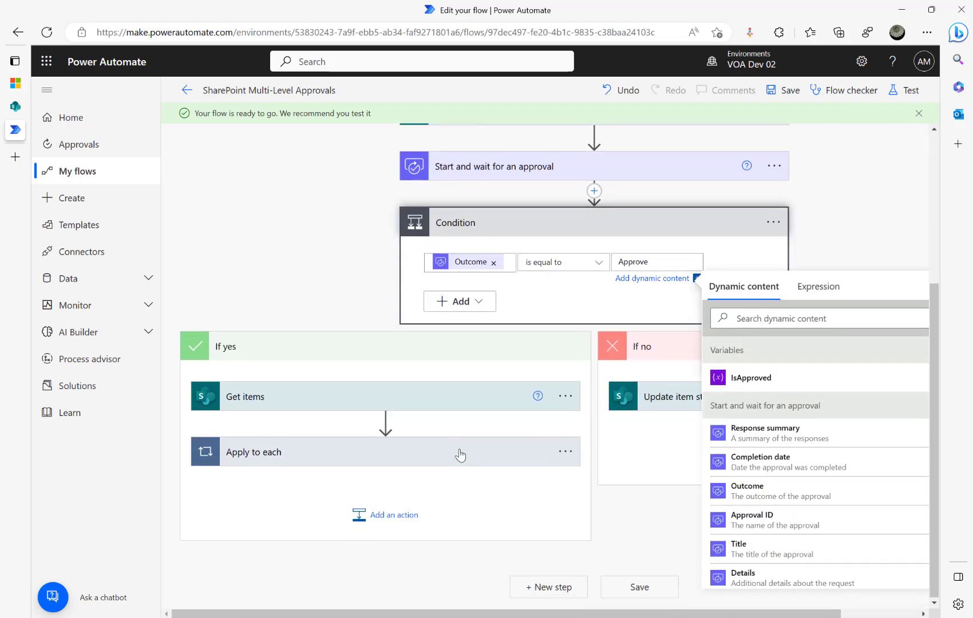
click(384, 455)
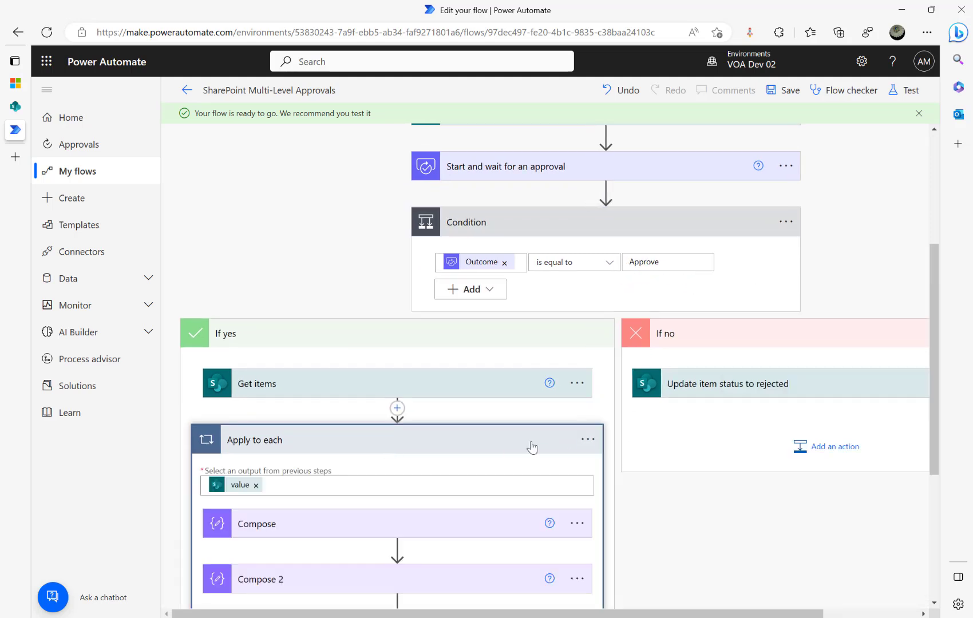
scroll(533, 445, down, 3)
click(422, 478)
scroll(495, 468, down, 5)
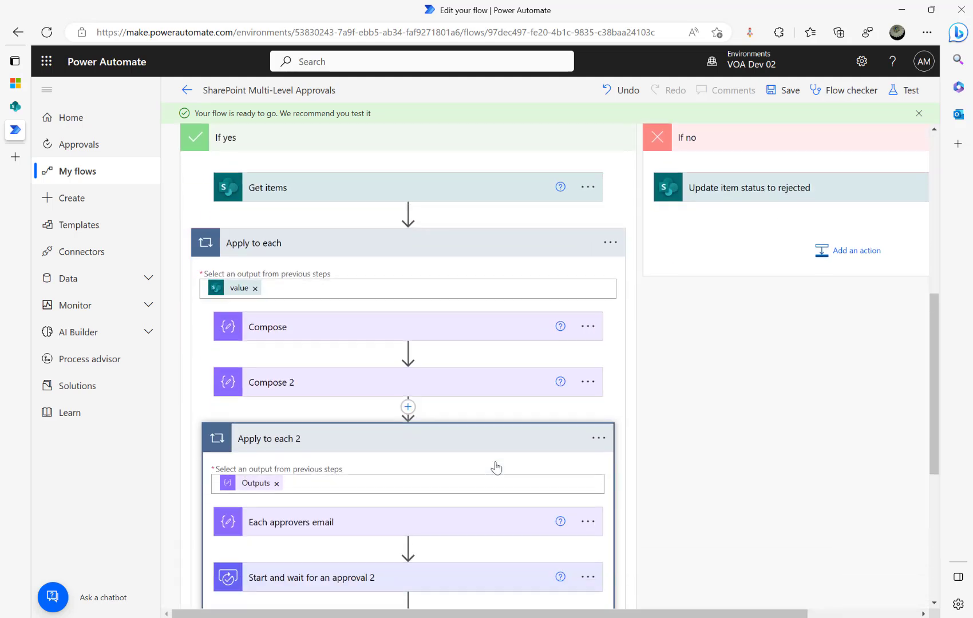
click(401, 309)
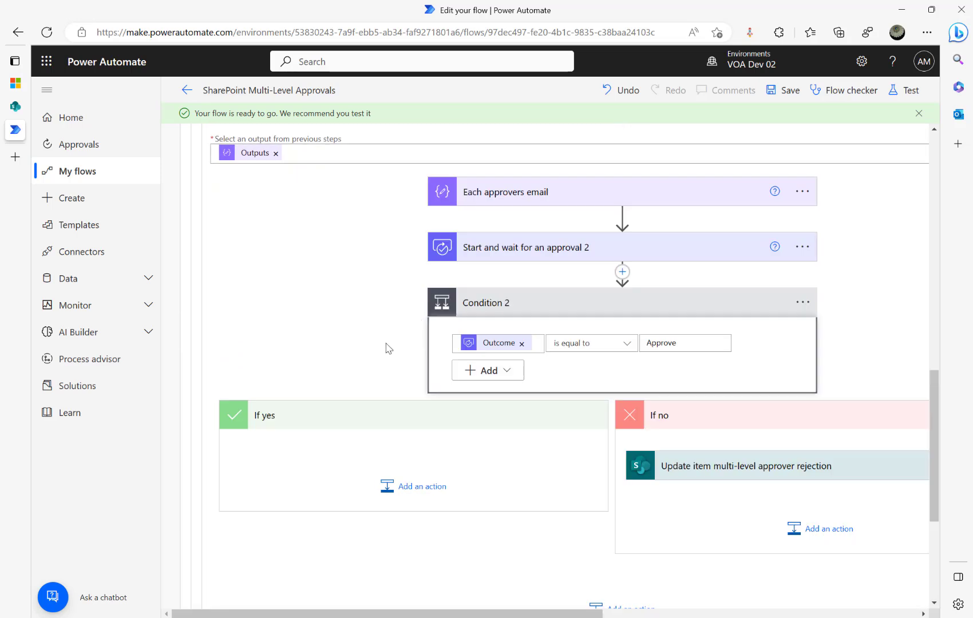
scroll(770, 406, down, 3)
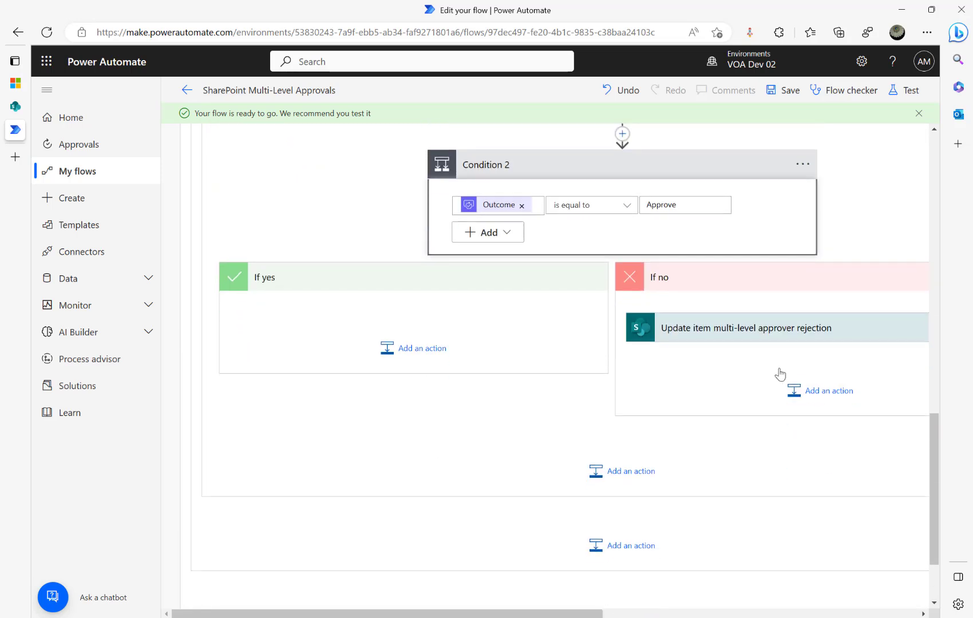
Add a Set variable action after the multi-level approver rejection update in Condition 2's If no branch.
click(768, 329)
scroll(810, 375, down, 4)
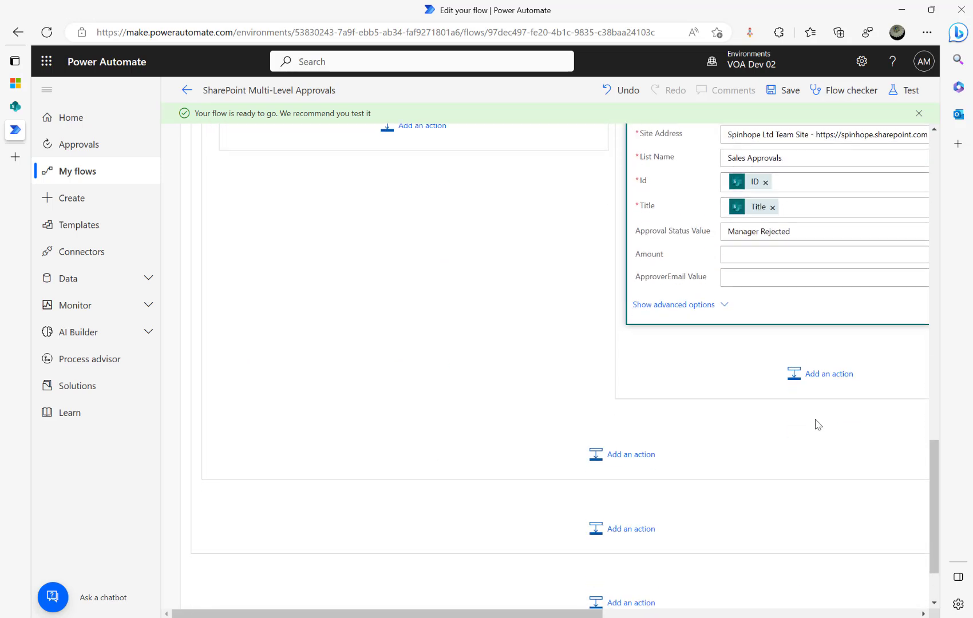
click(807, 369)
text(t vari)
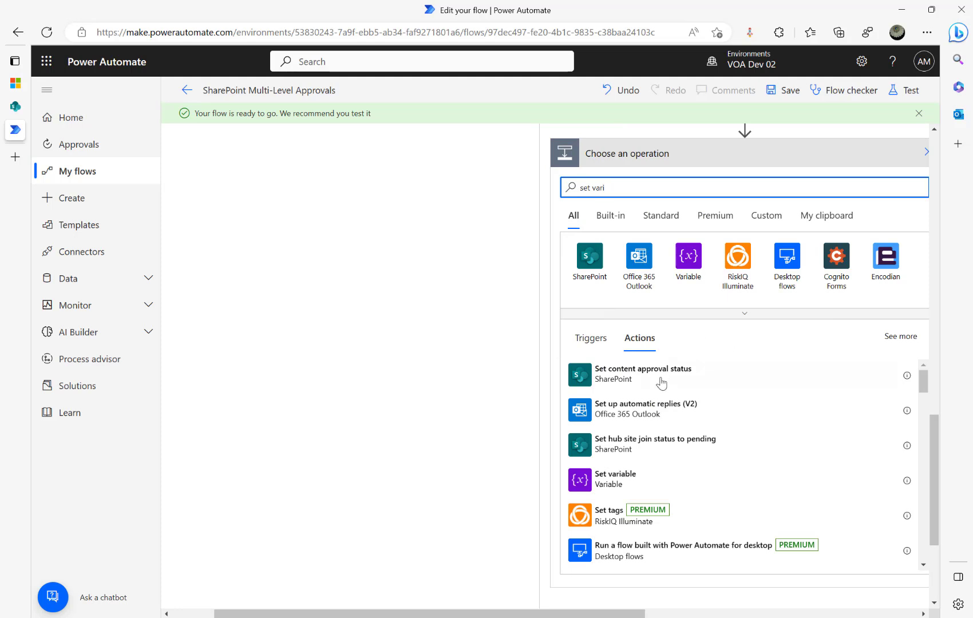
click(617, 480)
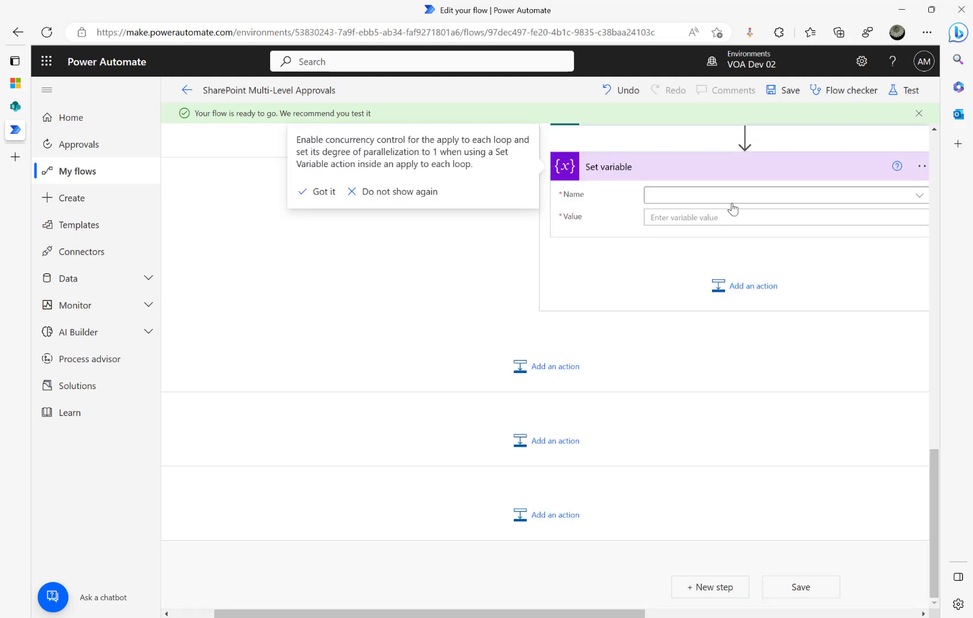
Configure the If no branch's Set variable action to set IsApproved to the expression false.
click(705, 208)
click(686, 230)
click(691, 220)
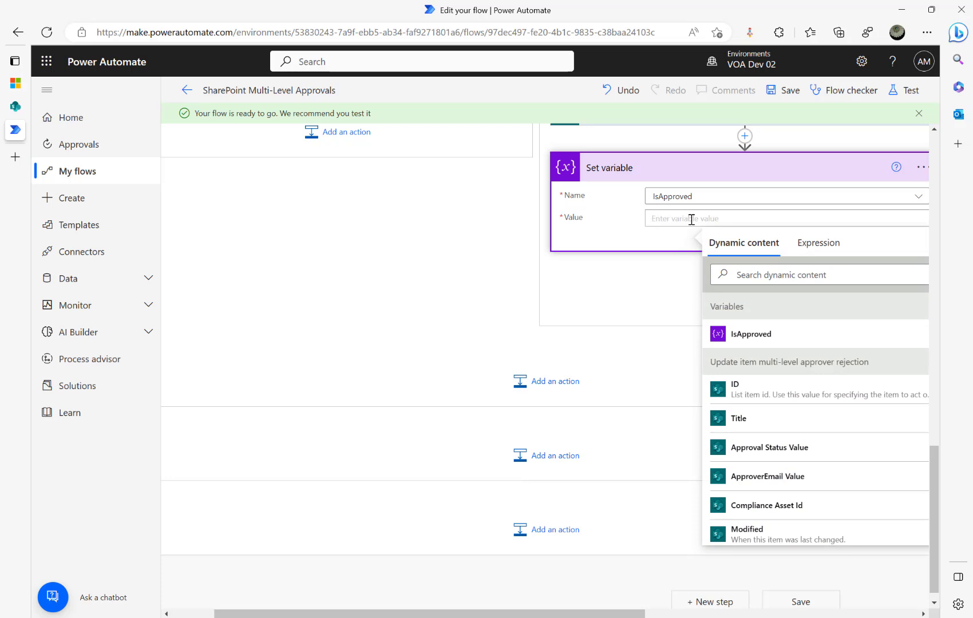
text(fa)
key(BackSpace)
key(BackSpace)
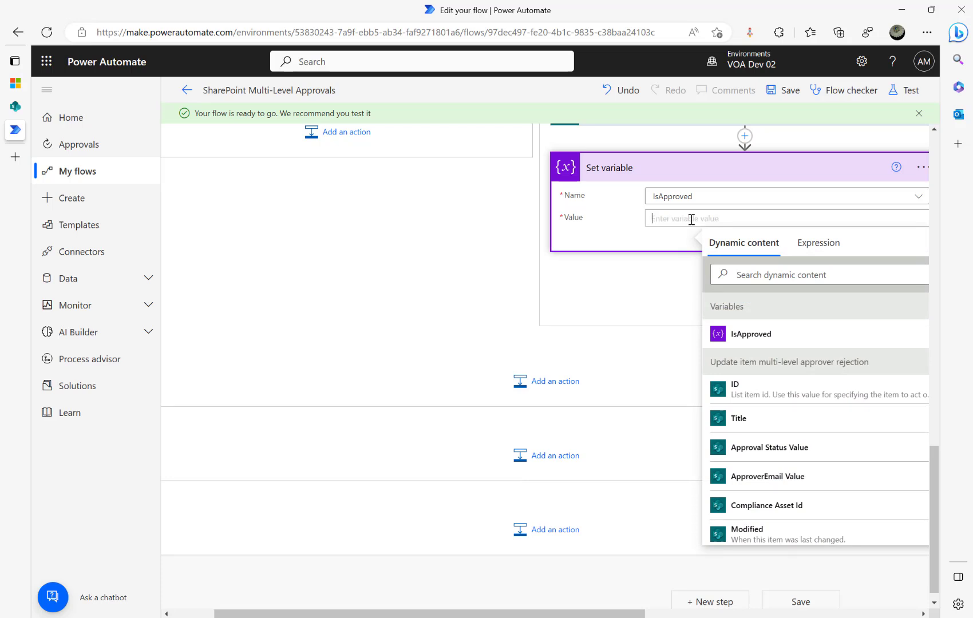
click(818, 243)
text(false)
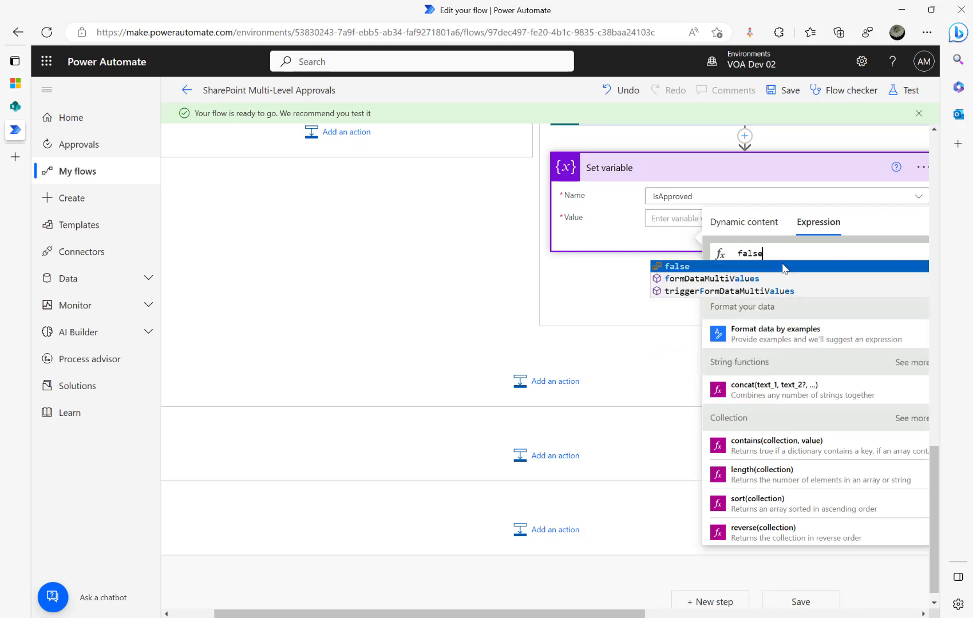
click(737, 283)
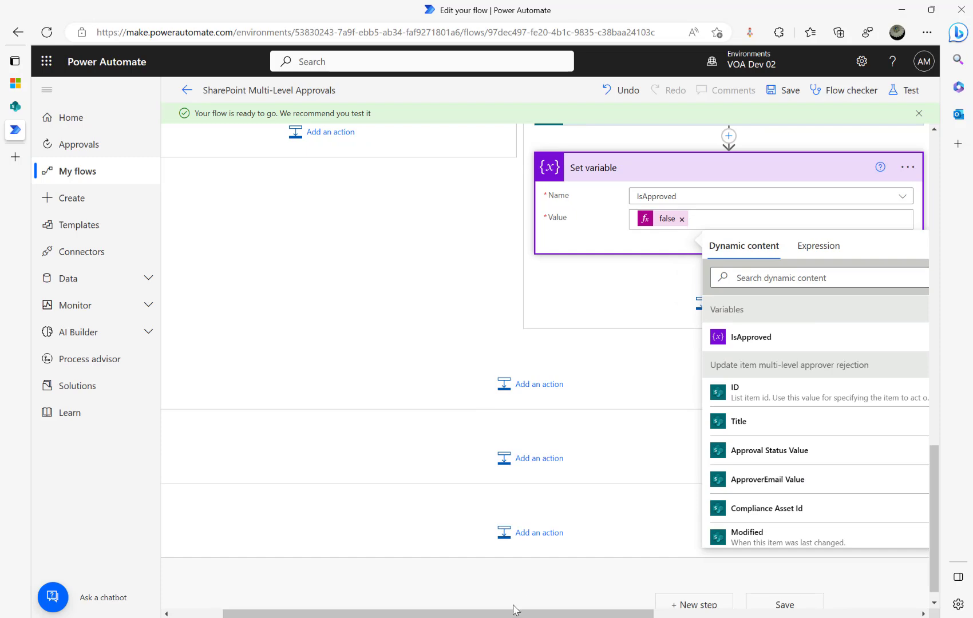
Add a Set variable action to the If yes branch of Condition 2.
scroll(449, 412, left, 2)
scroll(450, 408, up, 4)
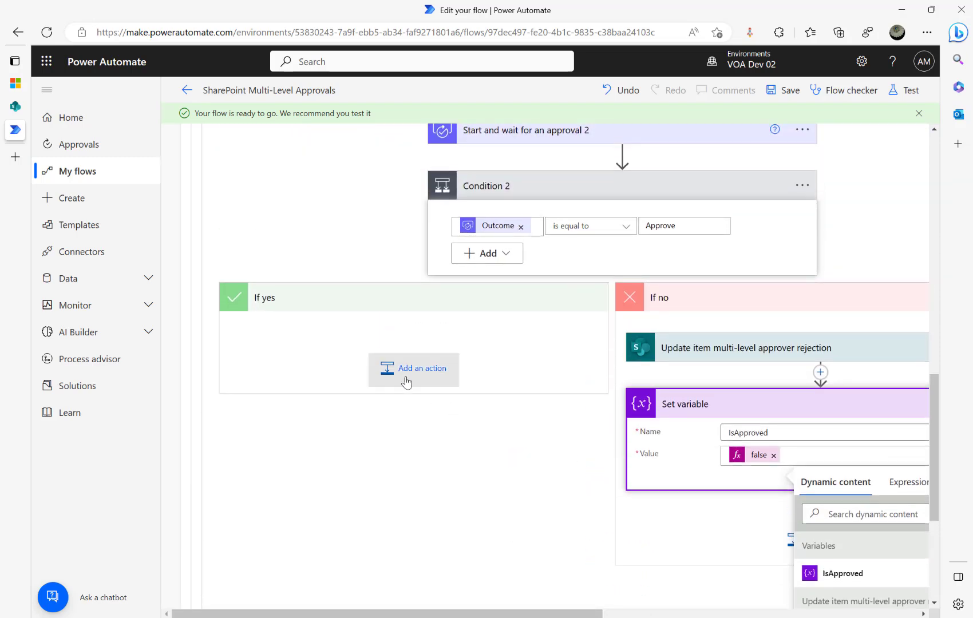
click(404, 368)
text(set )
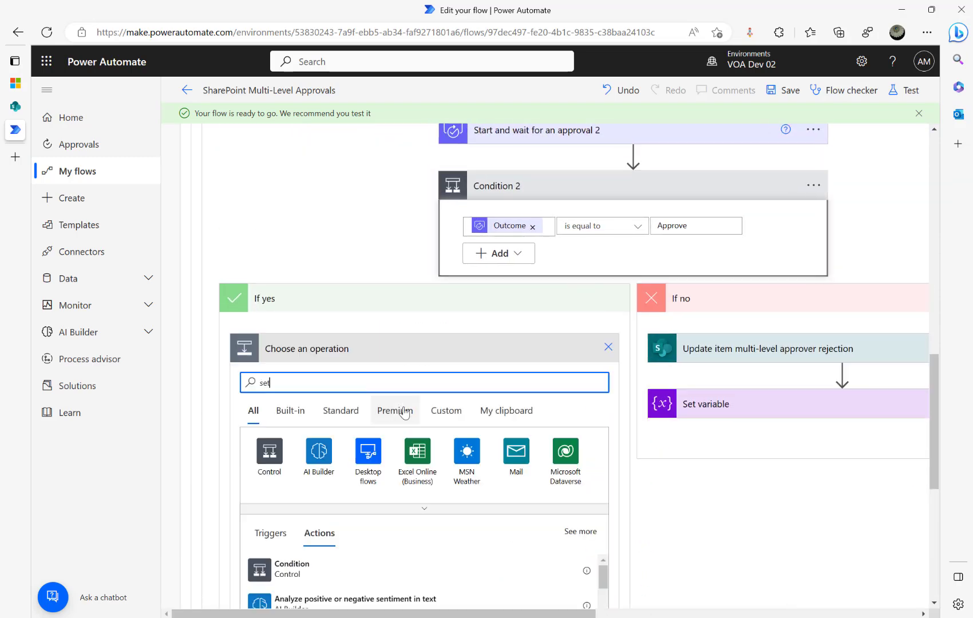
text(va)
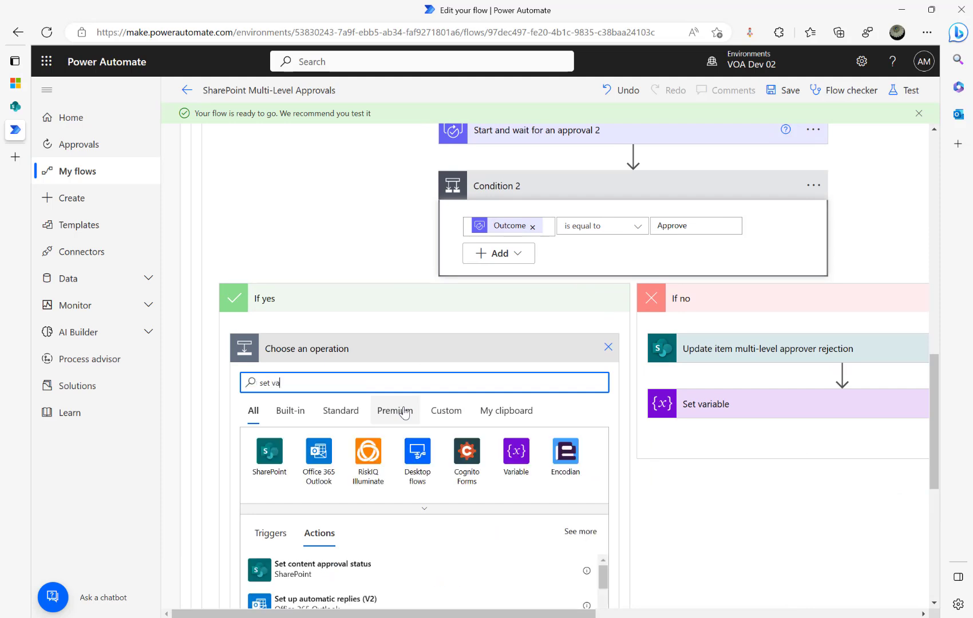
click(478, 465)
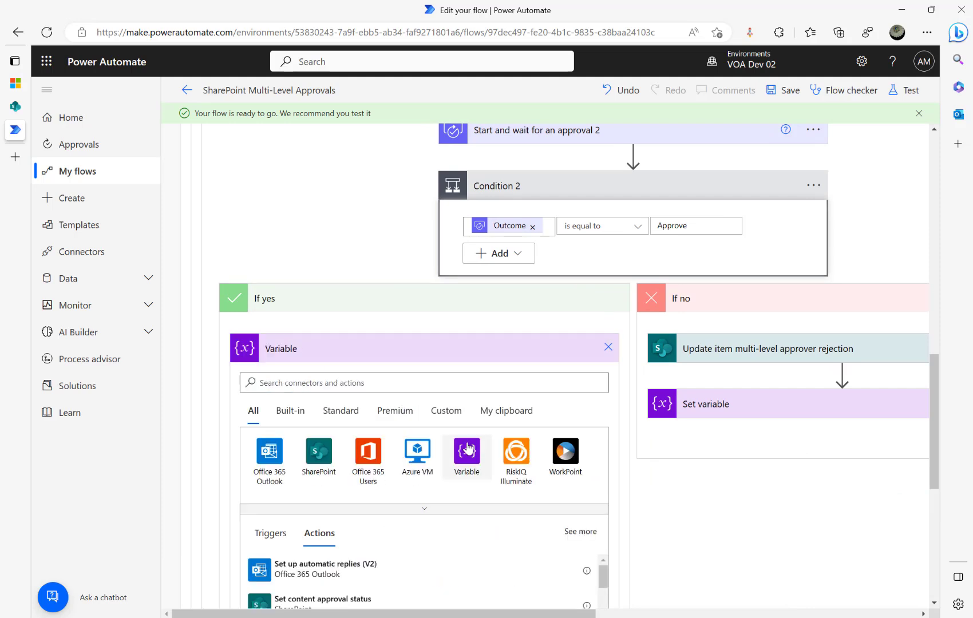
text(set v)
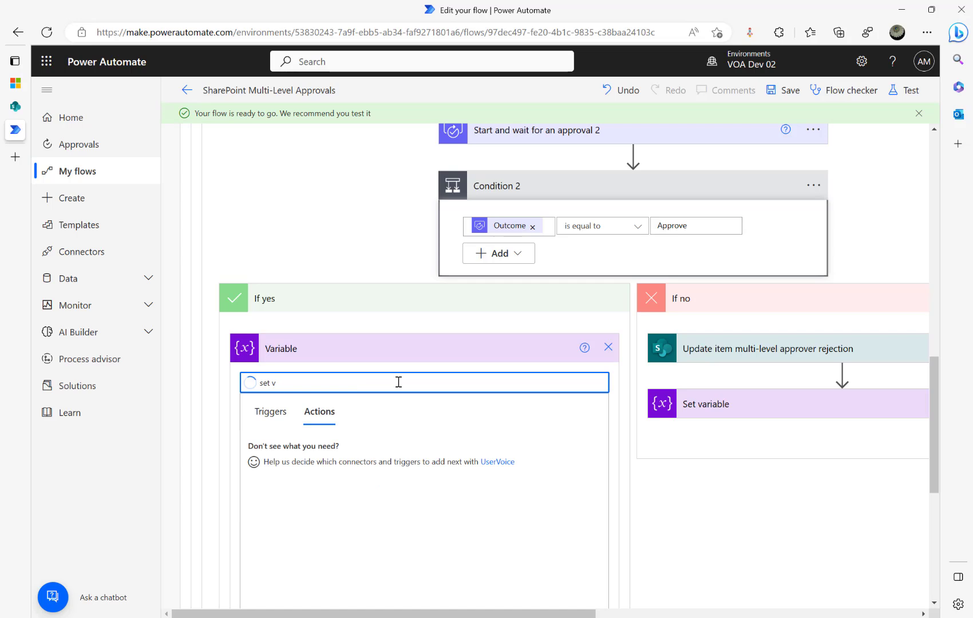
click(282, 453)
Configure the If yes branch's Set variable action to set IsApproved to the expression true.
click(397, 381)
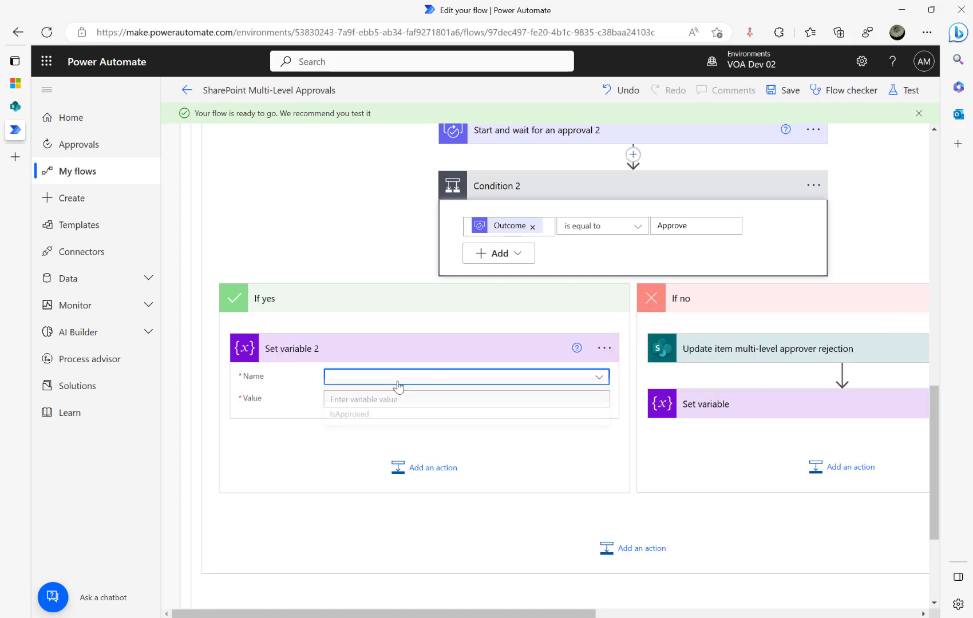
click(354, 424)
click(383, 399)
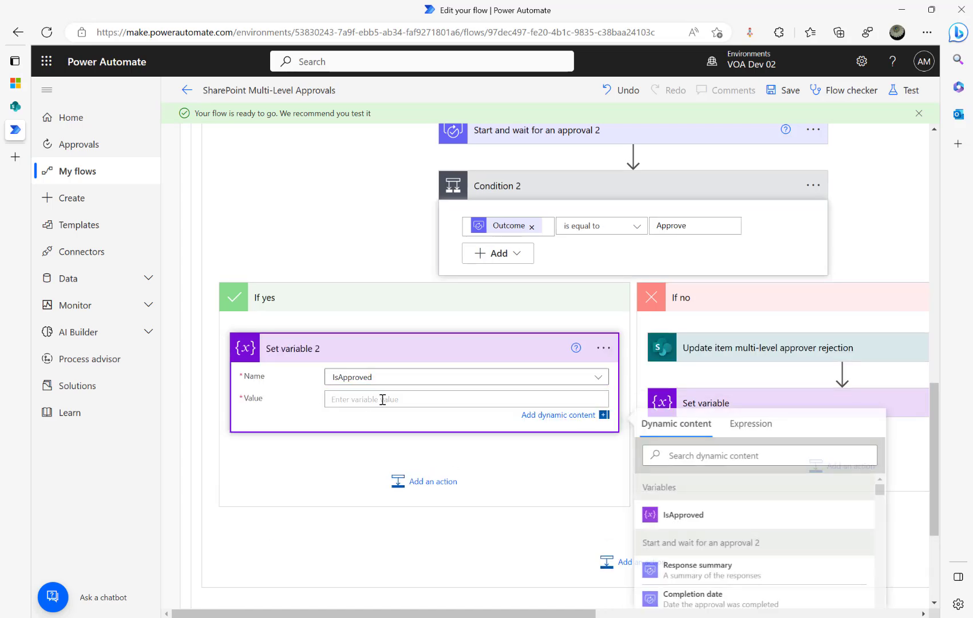
click(752, 426)
text(true)
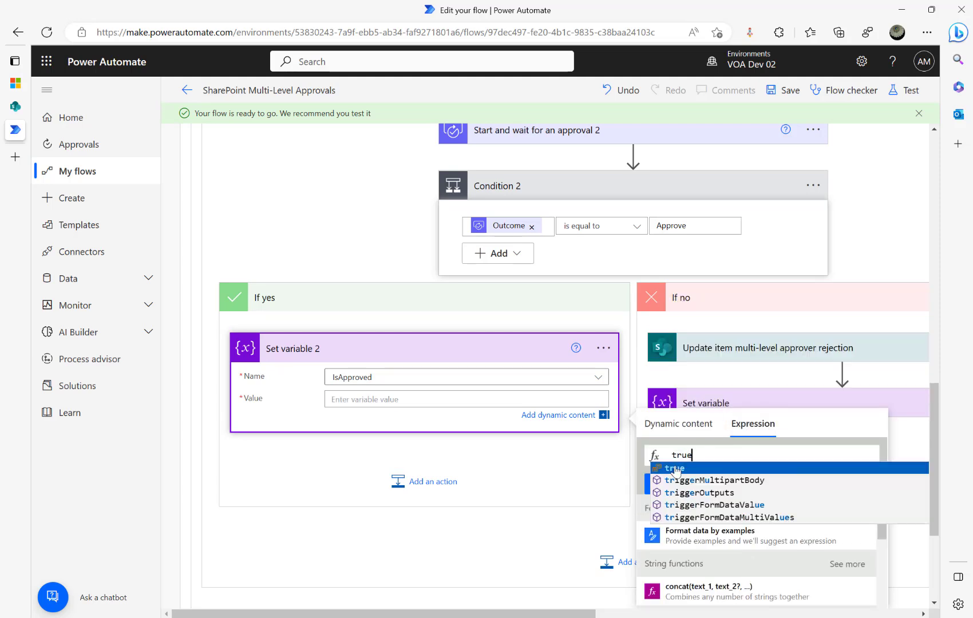
click(675, 468)
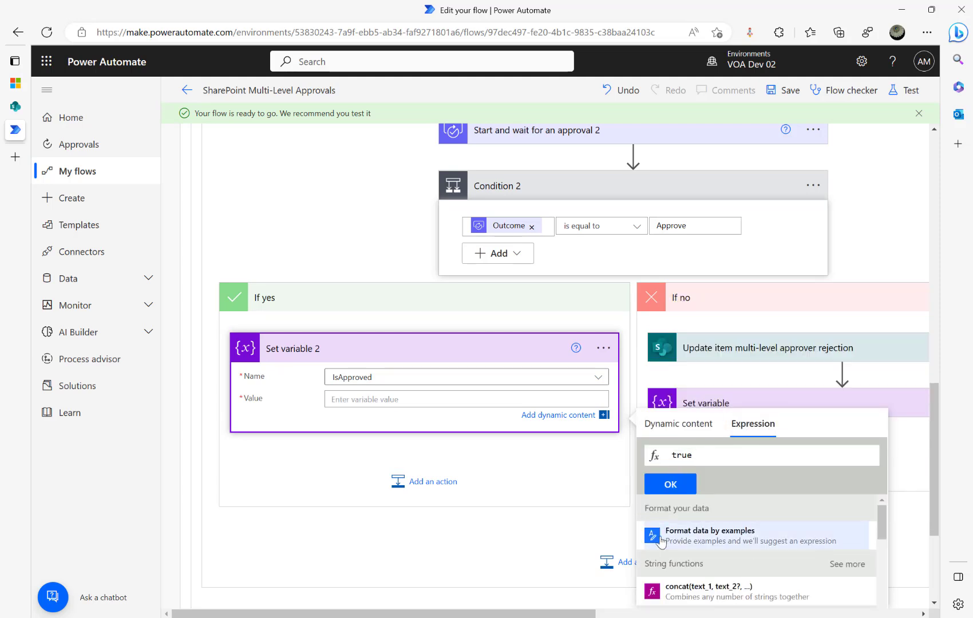
click(667, 483)
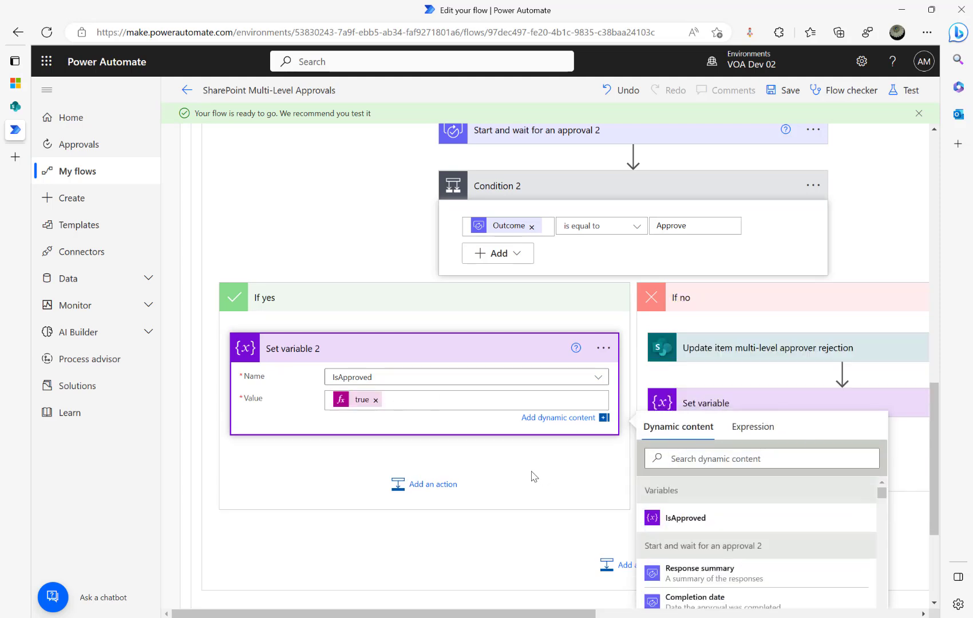
Stop the concurrency control tip from being shown again and collapse Condition 2.
scroll(531, 473, up, 4)
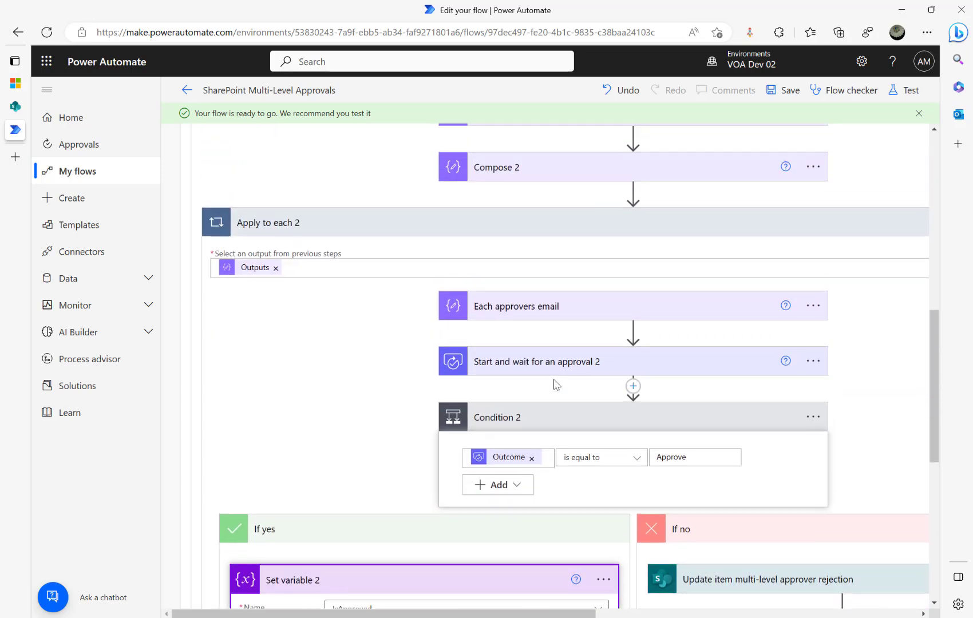
click(595, 421)
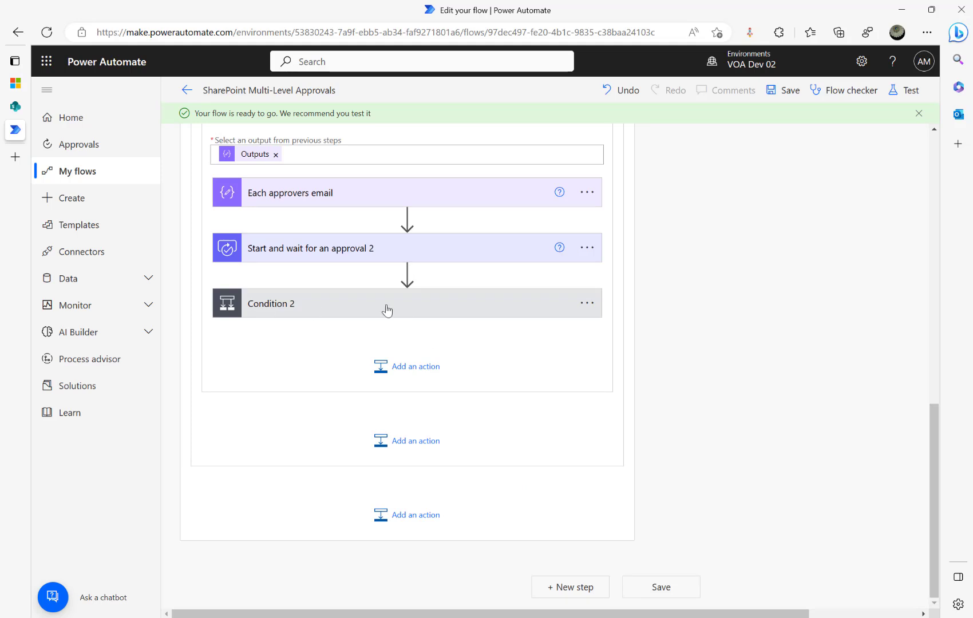
scroll(387, 310, up, 2)
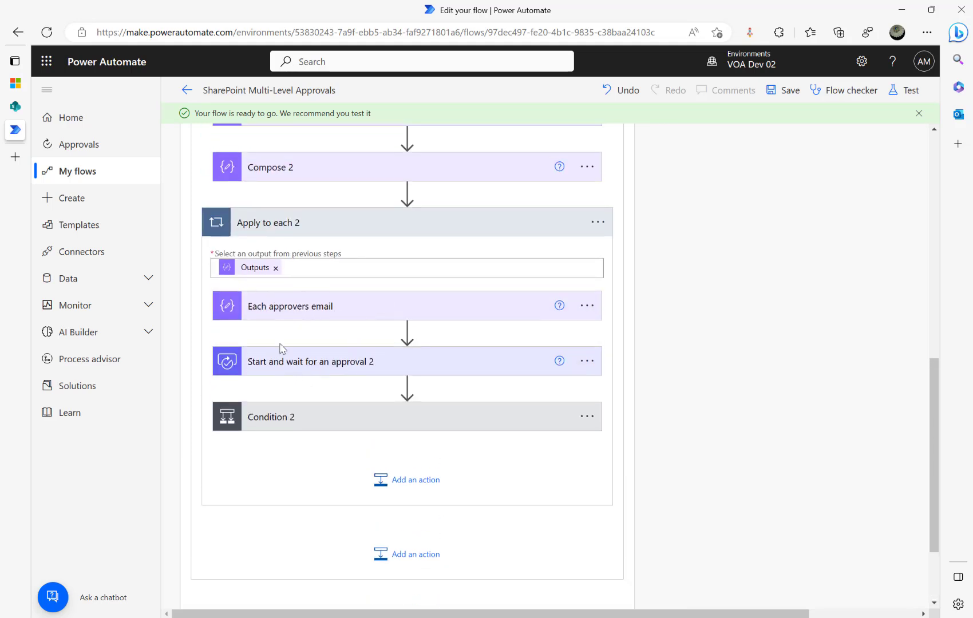
click(319, 425)
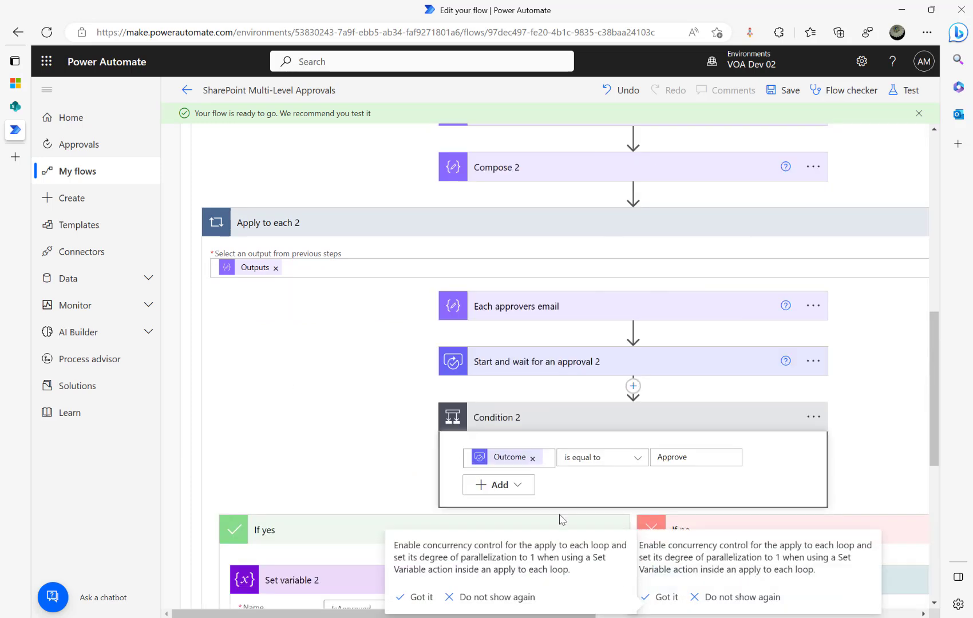
click(480, 600)
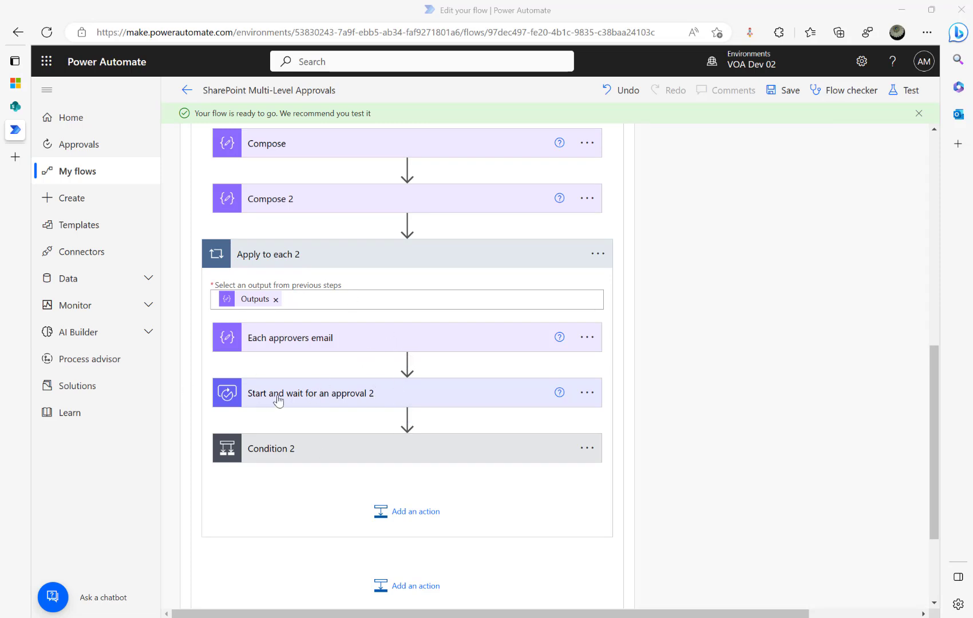
Insert a Condition control between Each approvers email and Start and wait for an approval 2 in the Apply to each 2 loop.
click(408, 365)
click(394, 384)
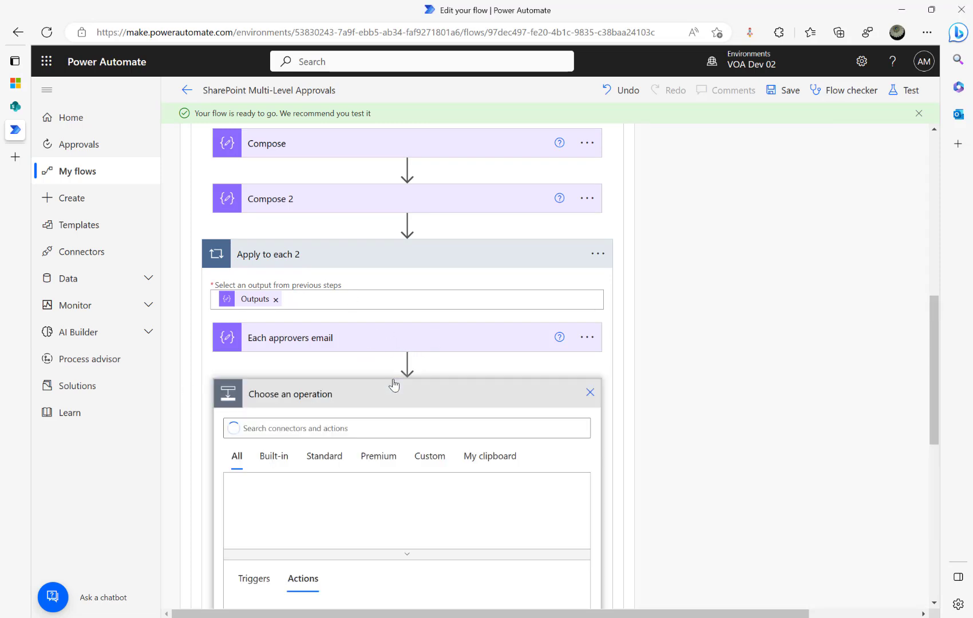
click(253, 506)
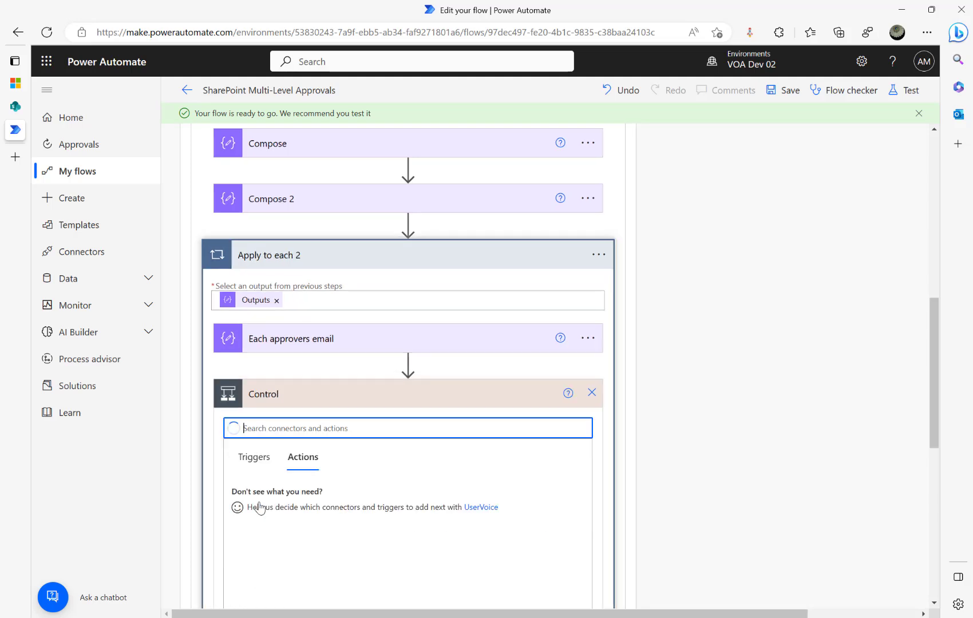
click(281, 498)
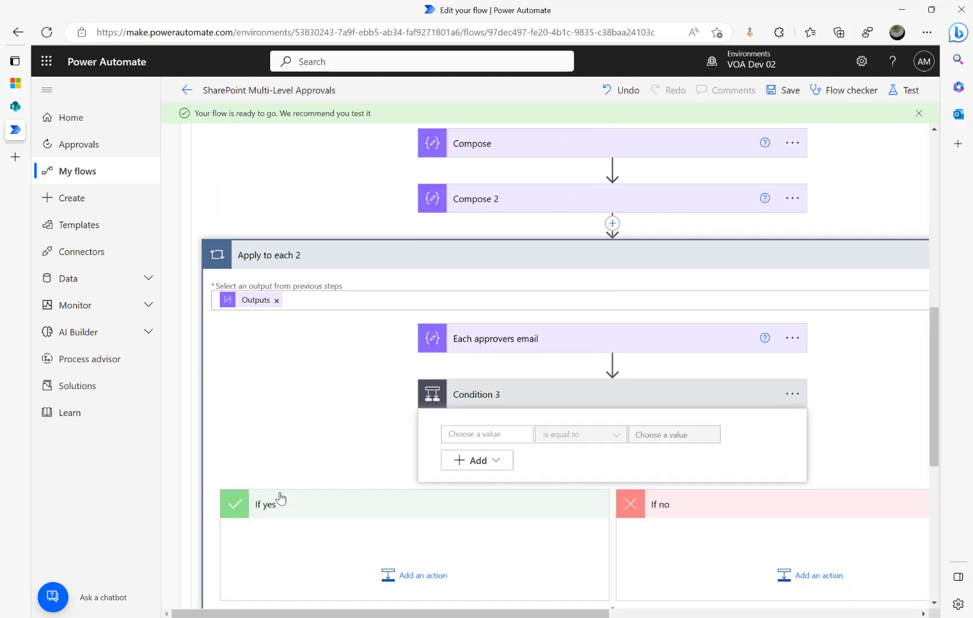
Configure Condition 3 to check whether the IsApproved variable is equal to the expression true.
scroll(705, 442, down, 5)
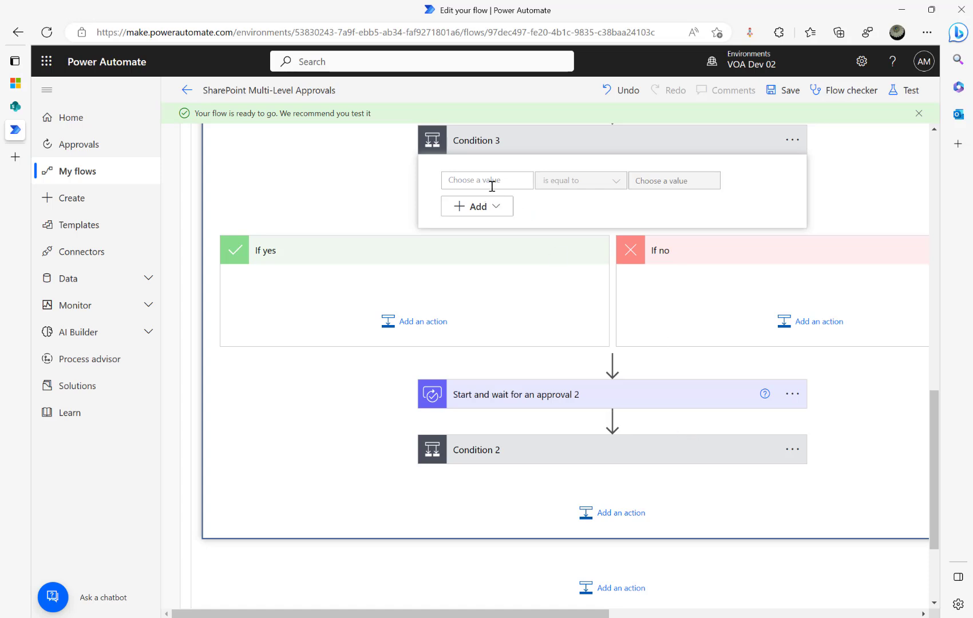
click(492, 186)
click(606, 301)
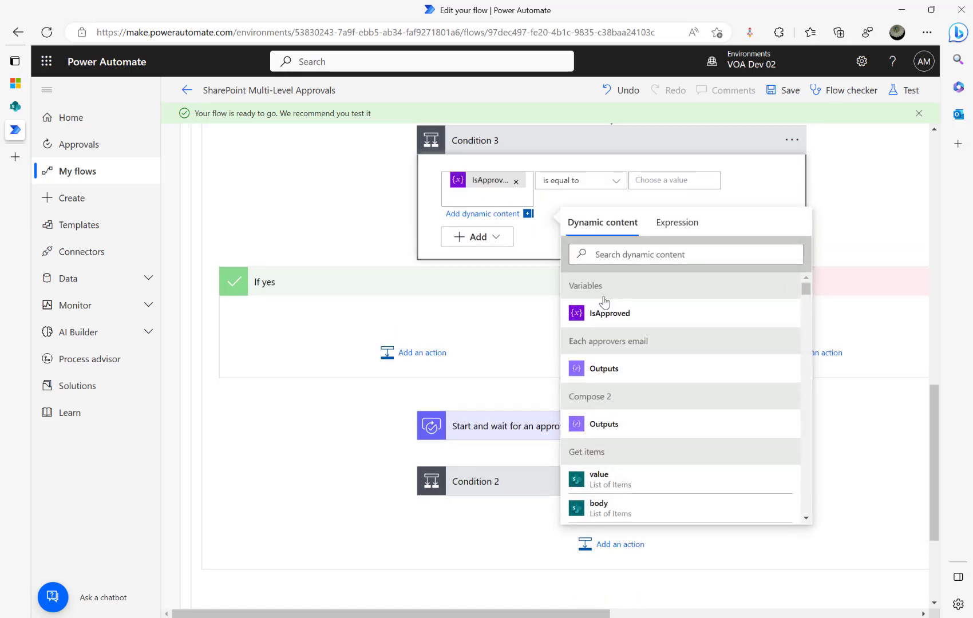
click(670, 182)
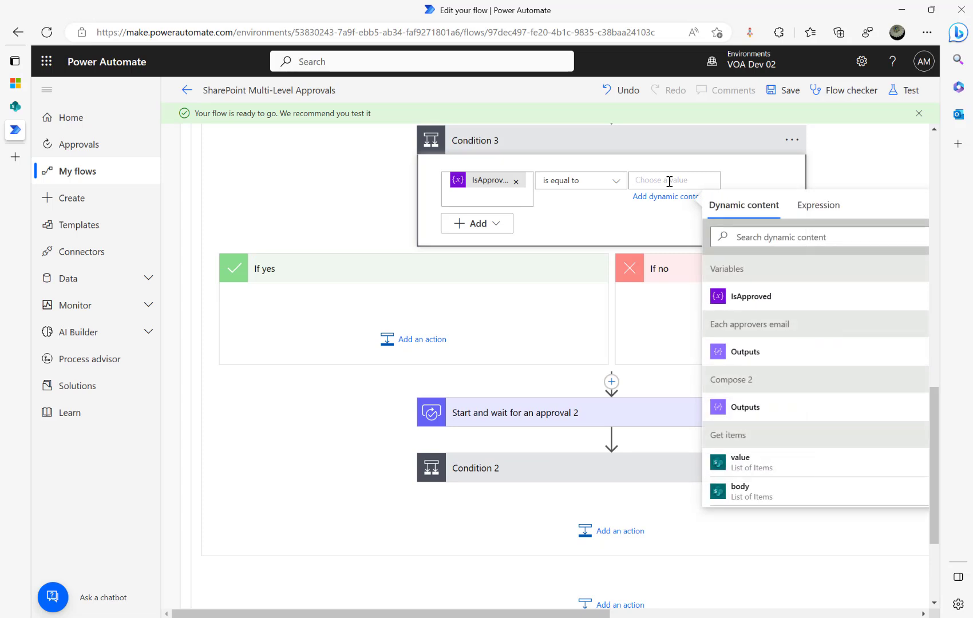
text(t)
key(ctrl+a)
key(BackSpace)
click(819, 205)
text(true)
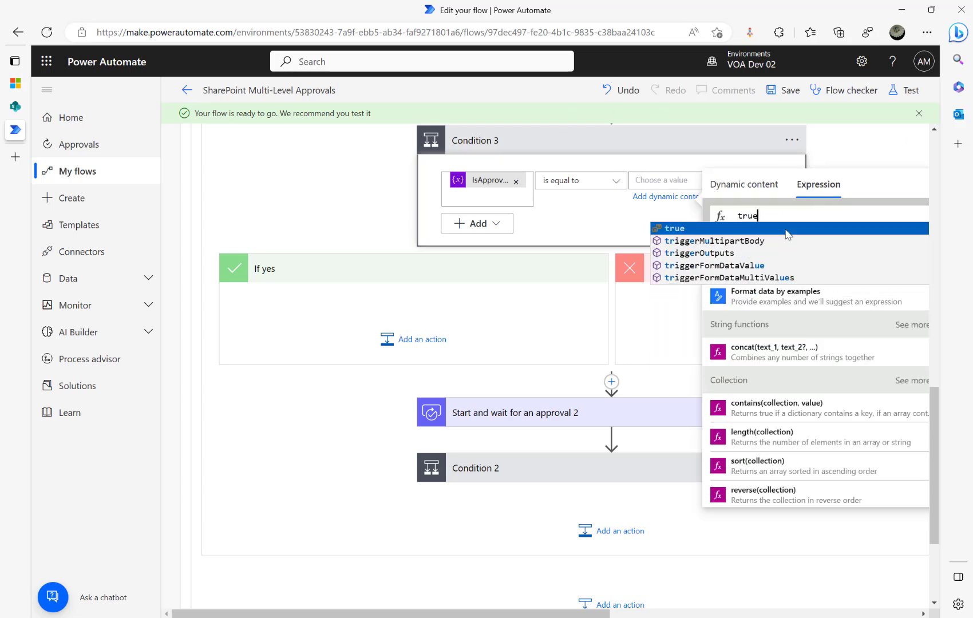
click(676, 229)
click(739, 250)
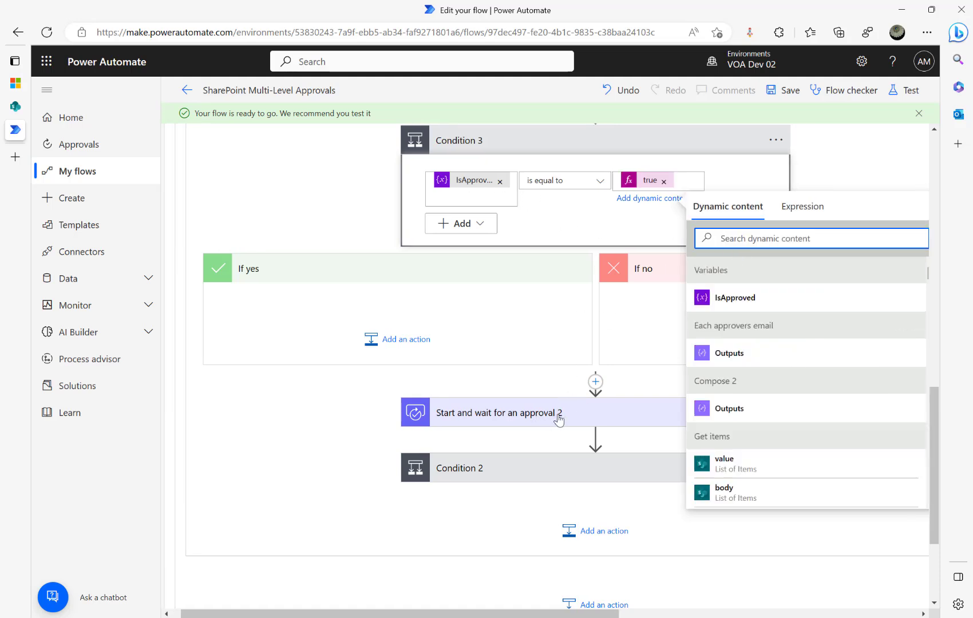
Move Start and wait for an approval 2 and Condition 2 into the If yes branch of Condition 3.
drag(555, 416, 415, 301)
drag(550, 459, 432, 365)
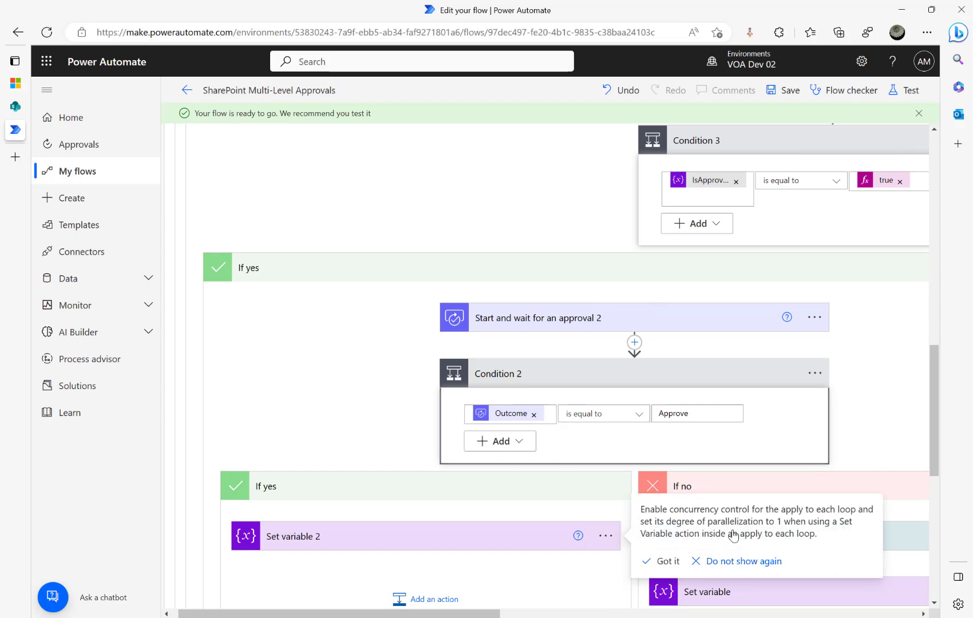
Insert a Set variable action between Update item status to waiting for approval and Start and wait for an approval.
scroll(713, 344, up, 4)
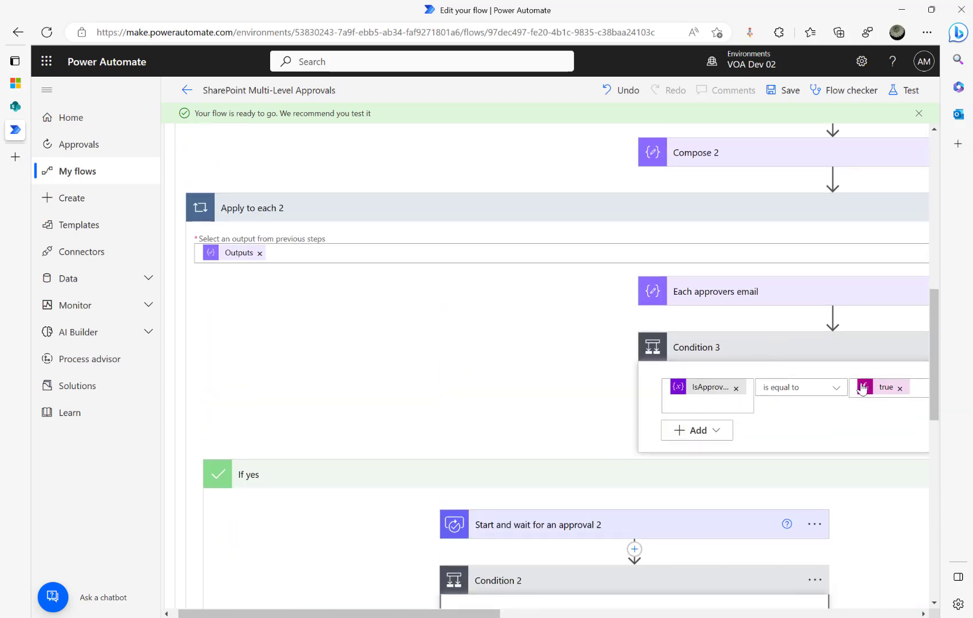
scroll(831, 382, up, 7)
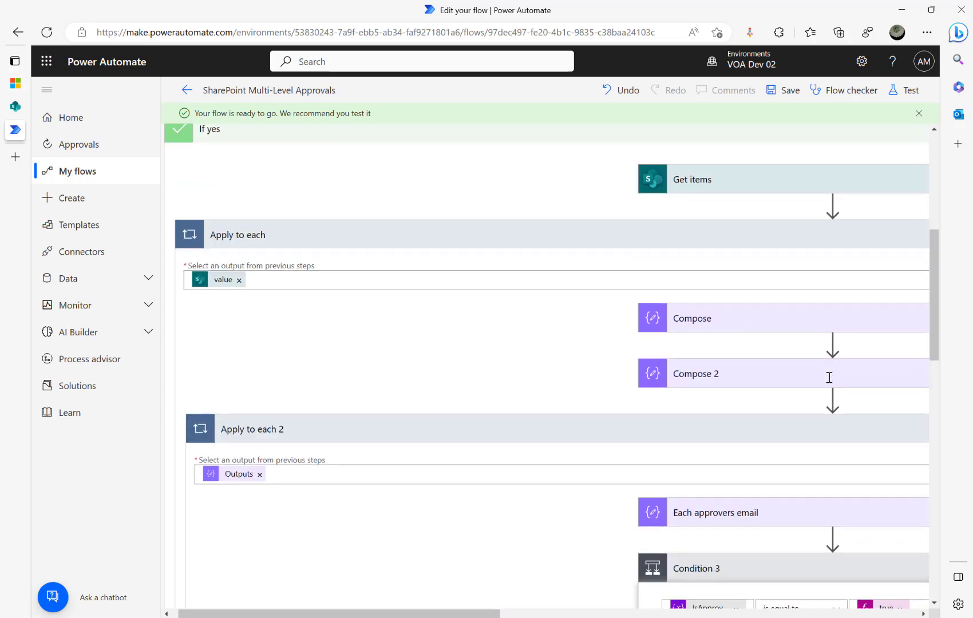
scroll(829, 378, up, 2)
drag(470, 611, 576, 601)
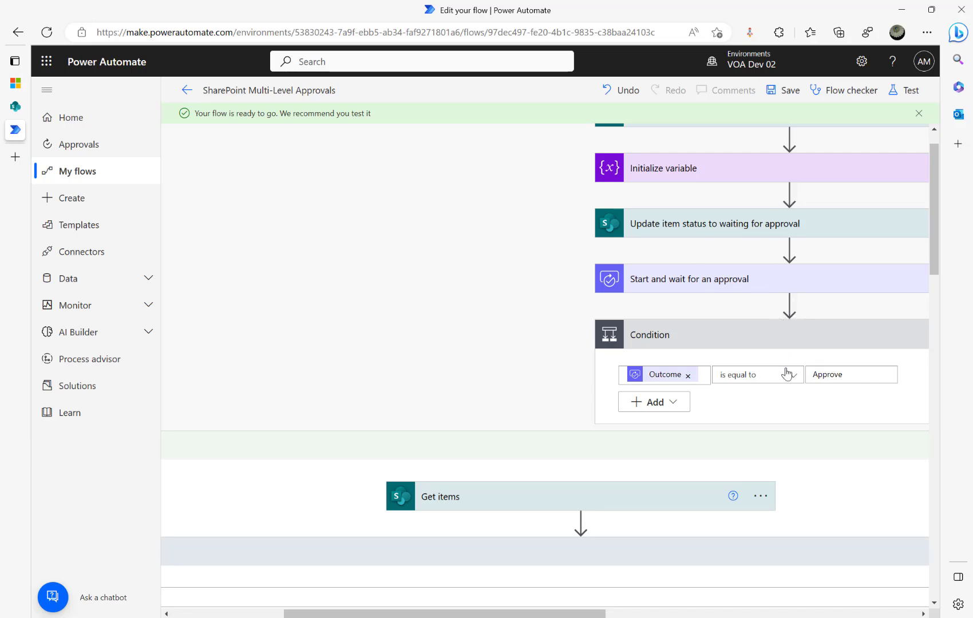
click(790, 248)
click(784, 271)
text(set va)
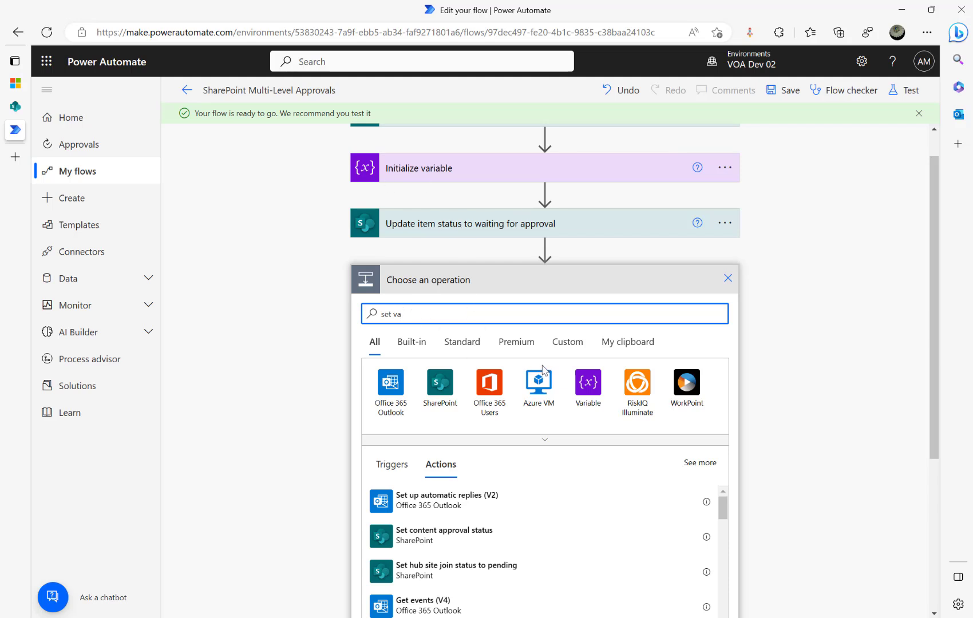
click(588, 382)
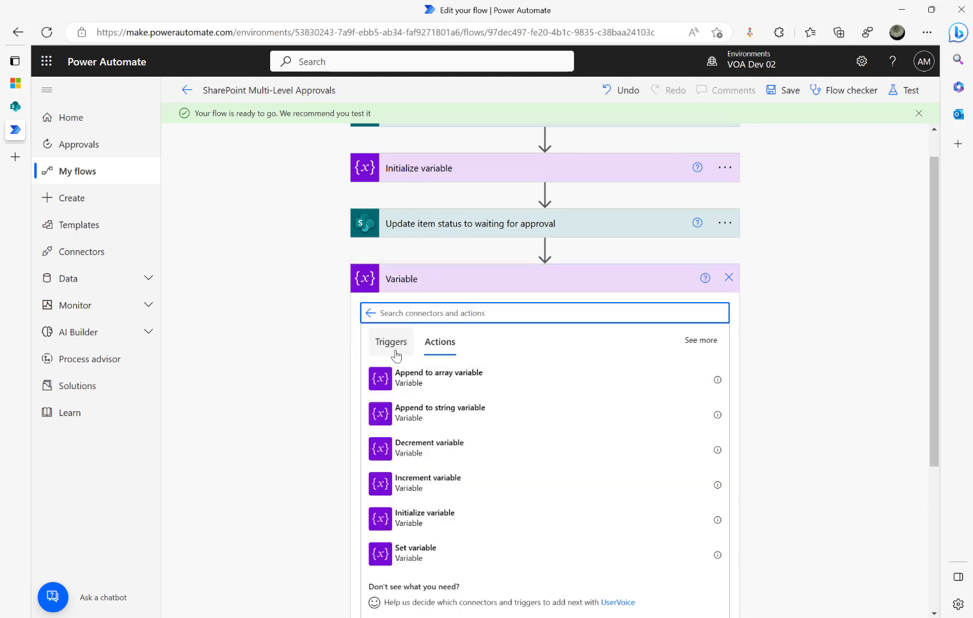
click(427, 547)
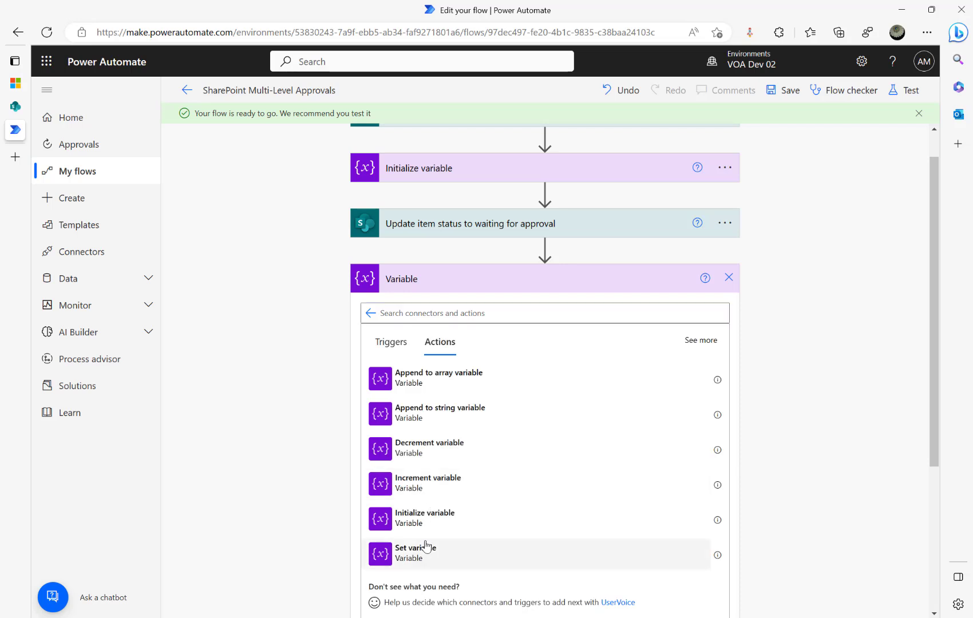
Configure Set variable 3 to set IsApproved to the expression true.
click(589, 345)
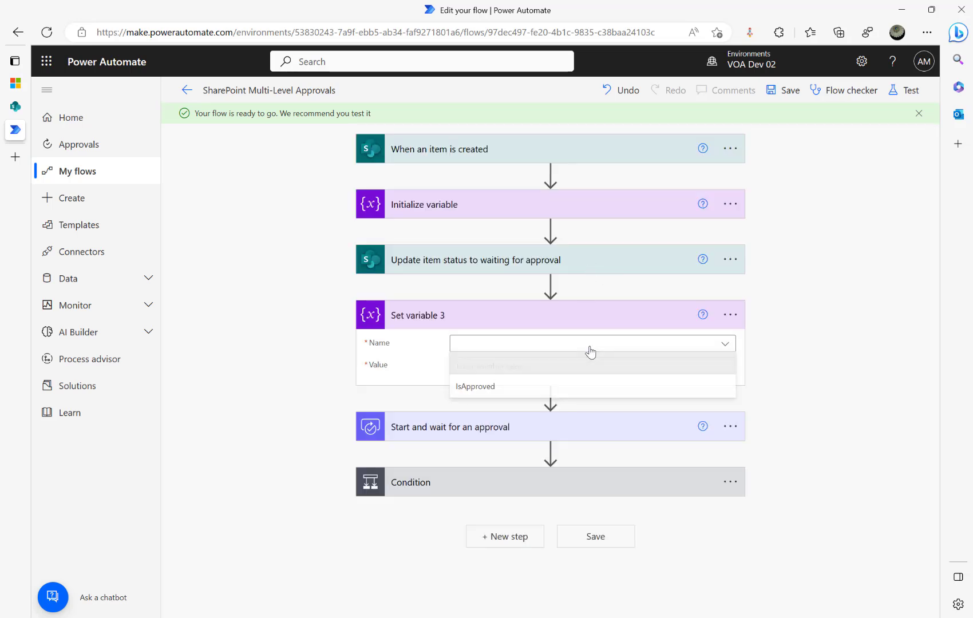
click(491, 390)
click(515, 367)
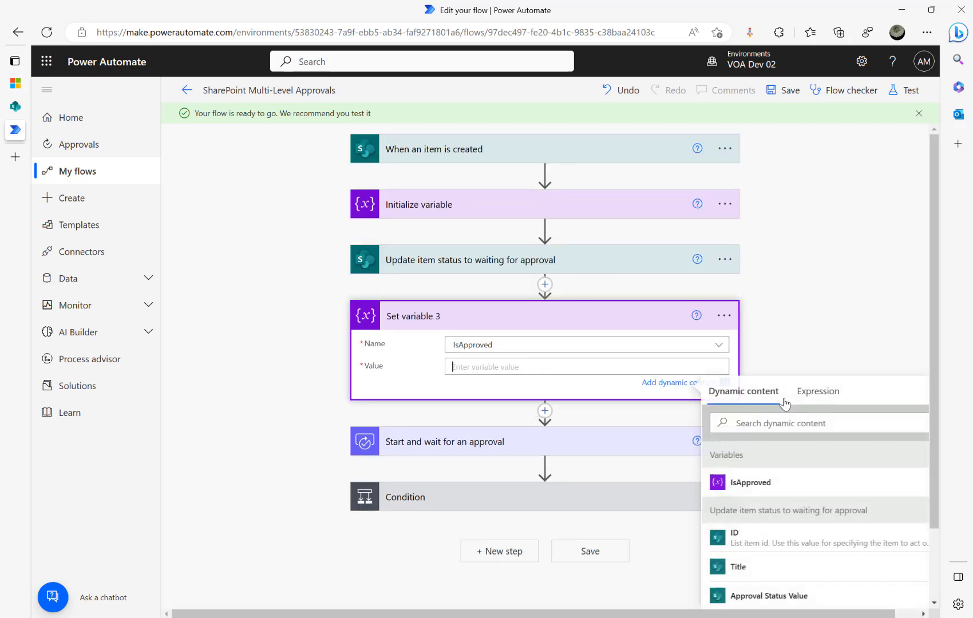
click(819, 401)
text(tr)
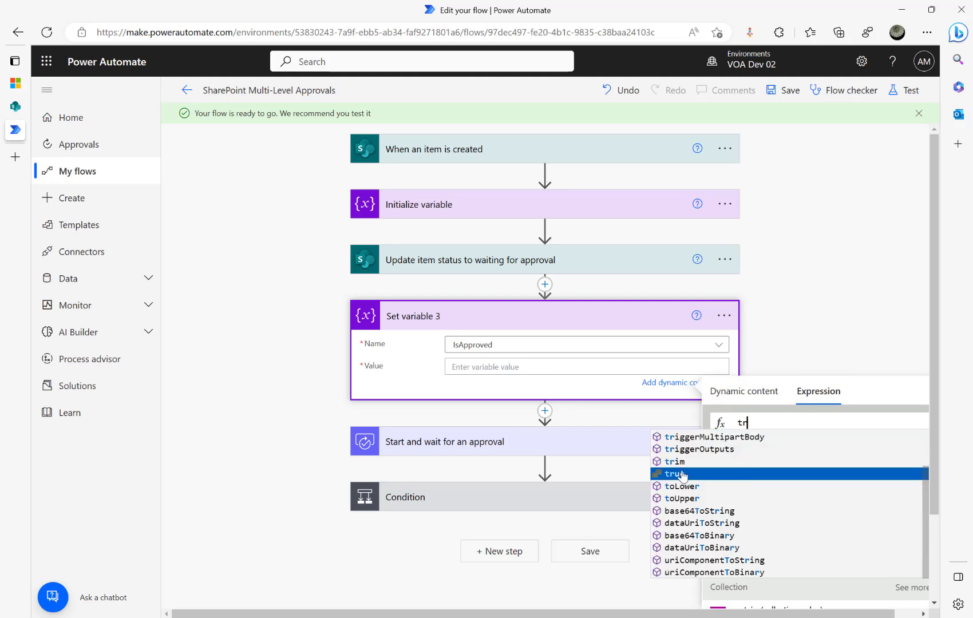
click(676, 474)
click(732, 452)
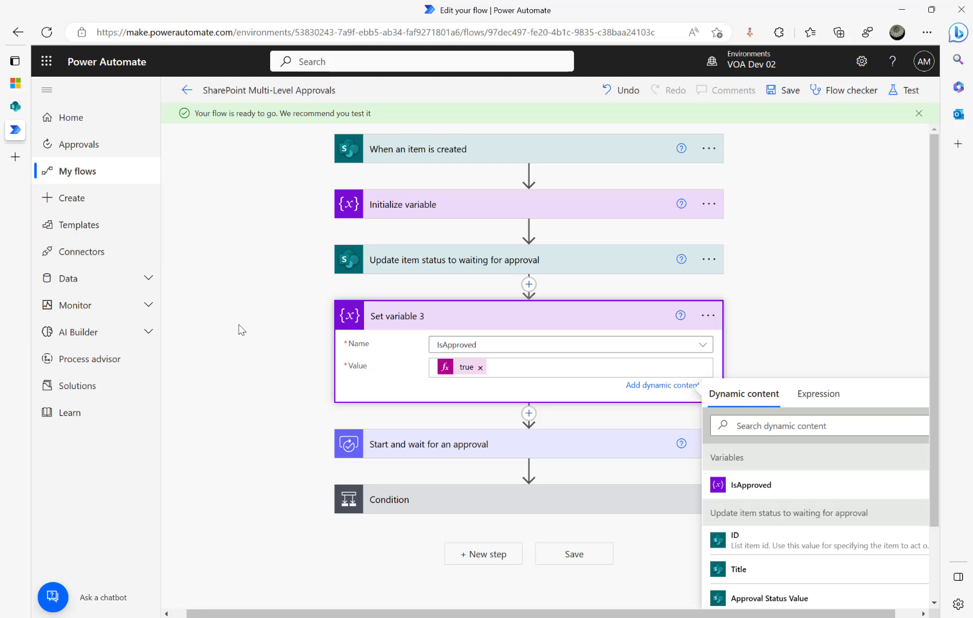
Move Set variable 3 into the If yes branch of the first Condition and place it before Get items.
scroll(241, 330, down, 2)
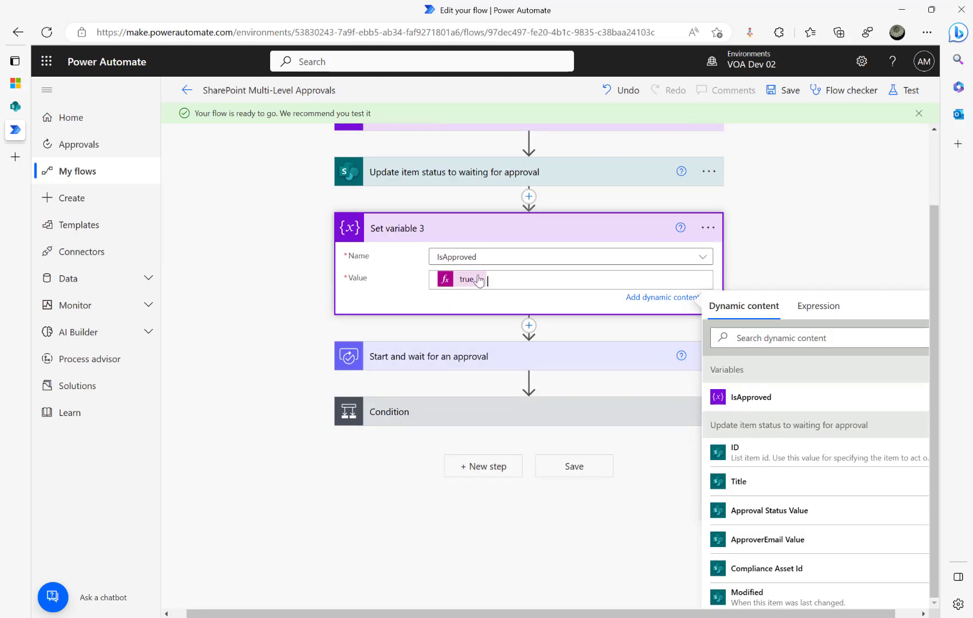
drag(455, 232, 495, 319)
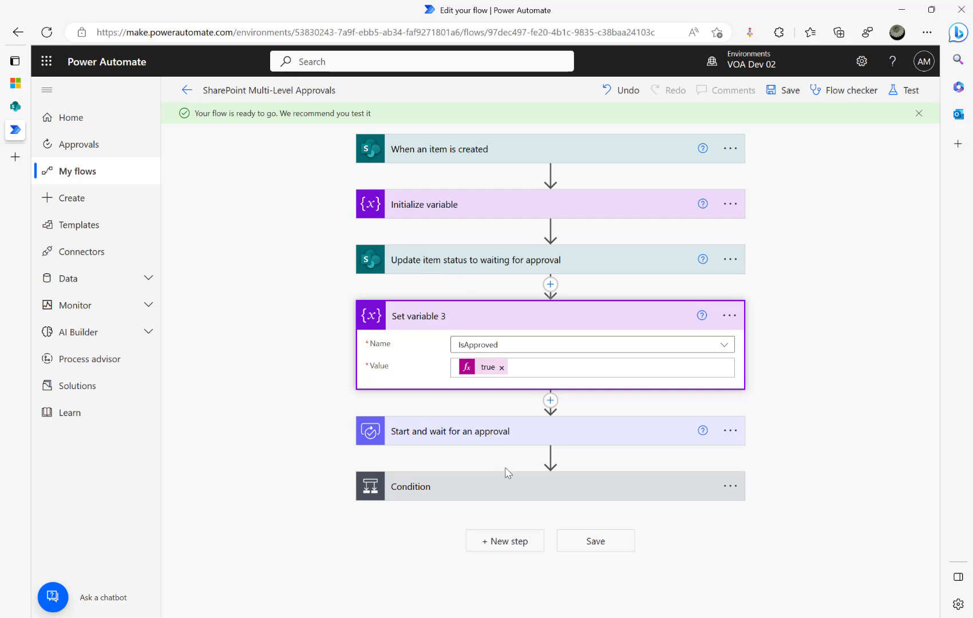
click(503, 486)
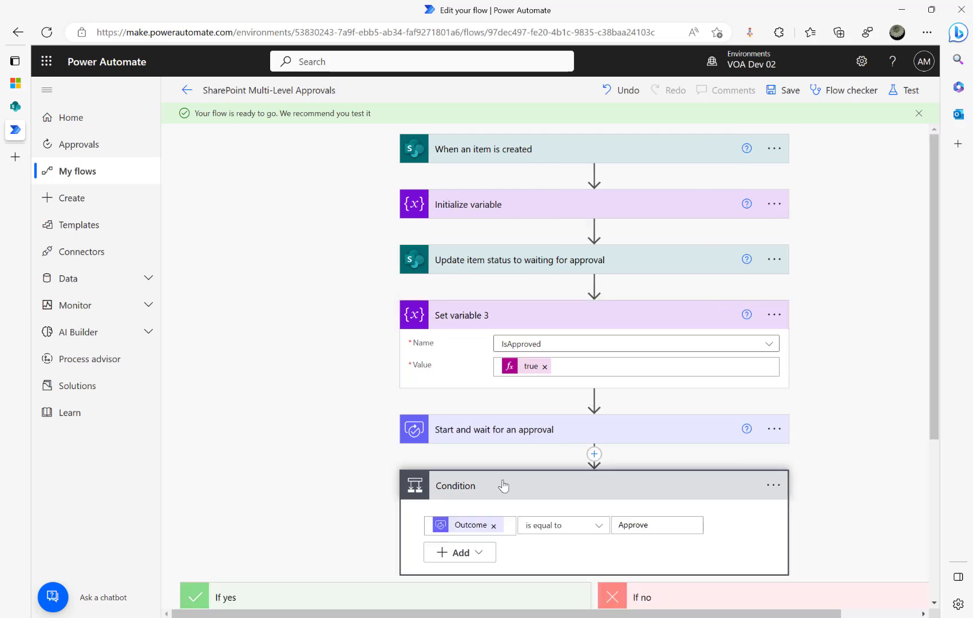
scroll(504, 486, down, 3)
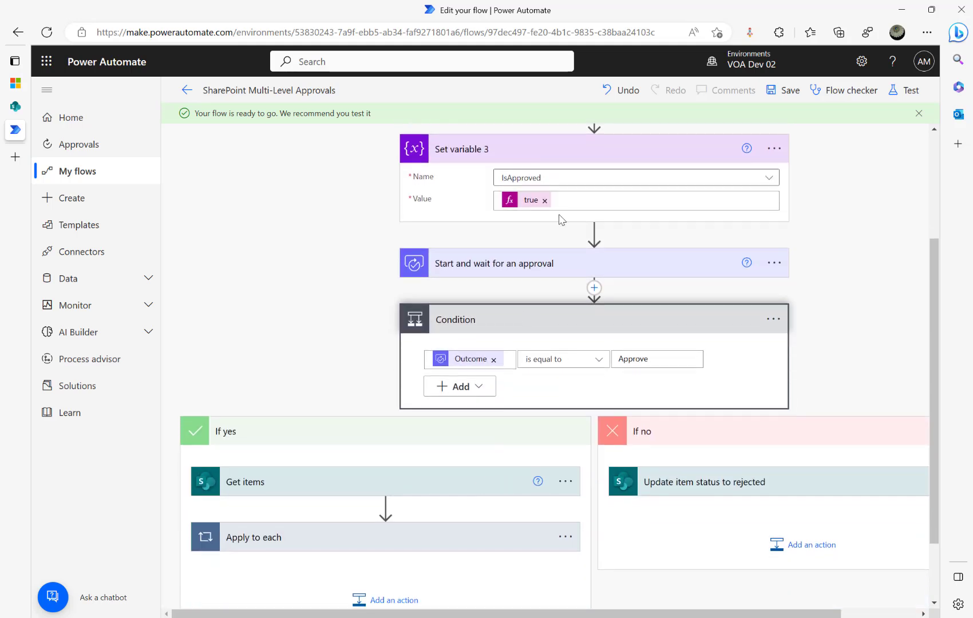
drag(537, 153, 387, 514)
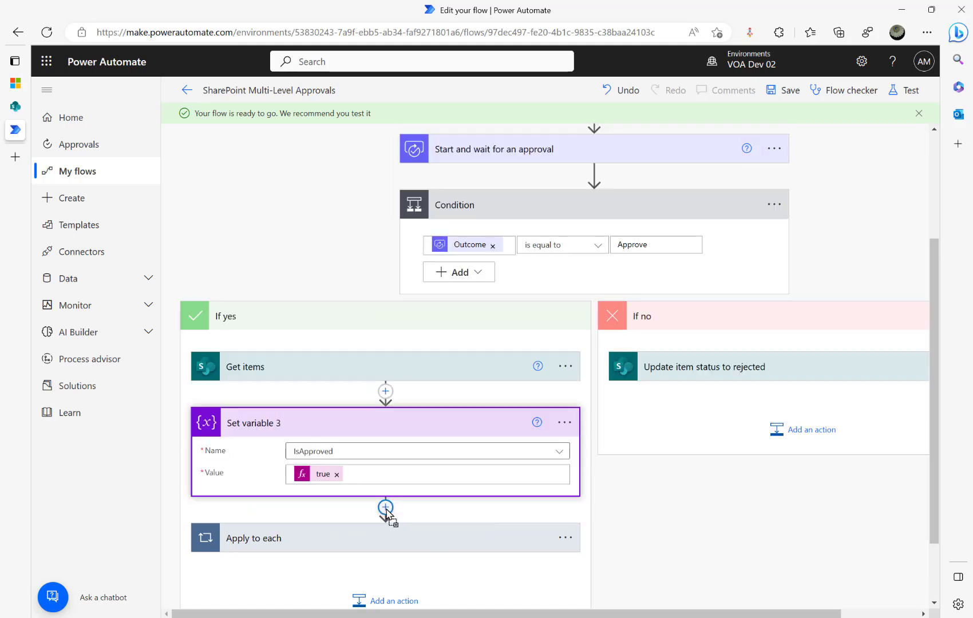
drag(347, 360, 387, 507)
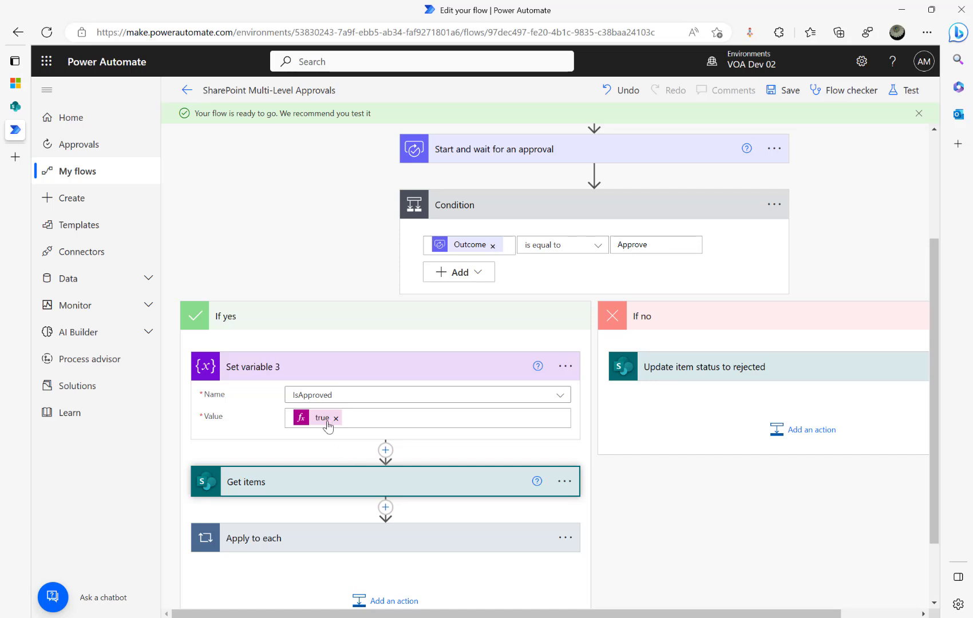
Expand the Apply to each and Apply to each 2 loops to review the actions they contain.
click(343, 547)
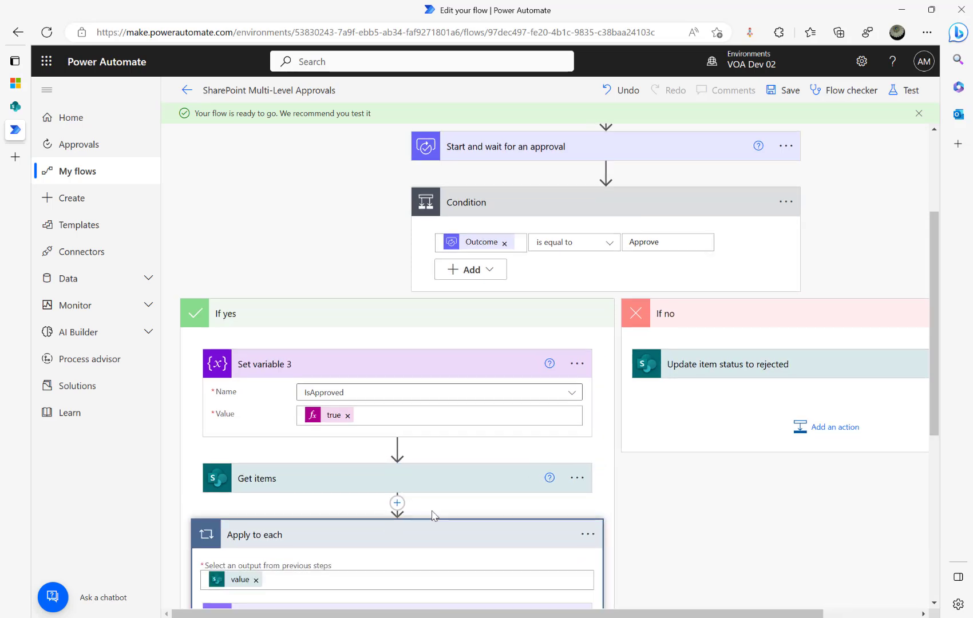
scroll(433, 514, down, 2)
scroll(434, 514, down, 2)
click(351, 476)
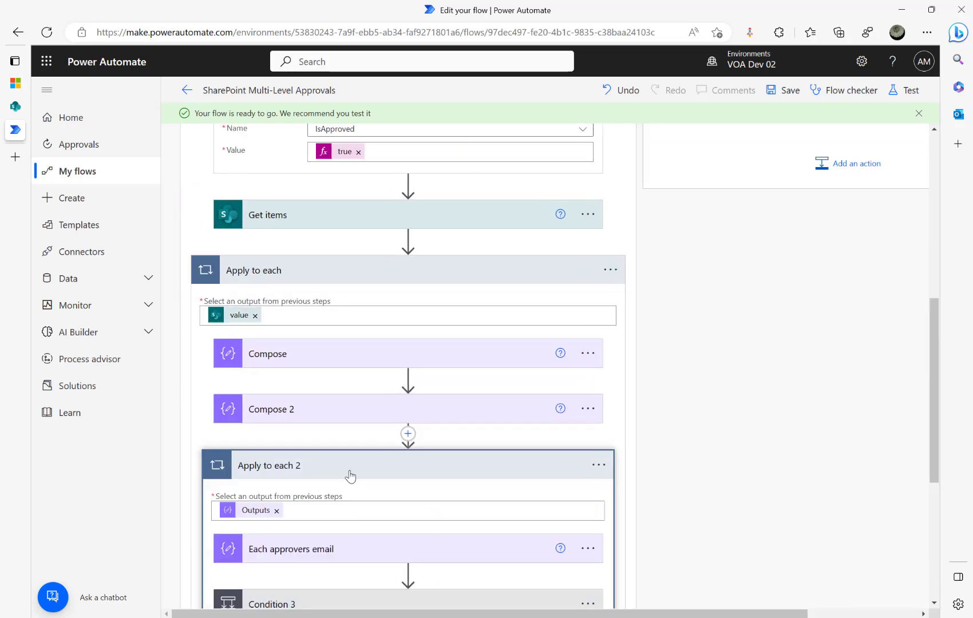
scroll(380, 515, down, 2)
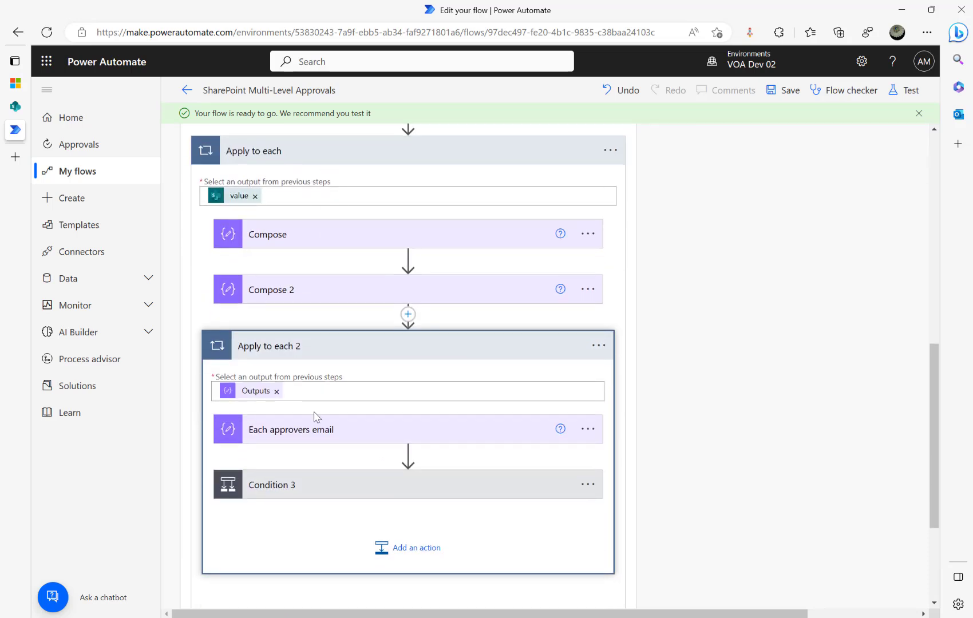
scroll(366, 344, up, 1)
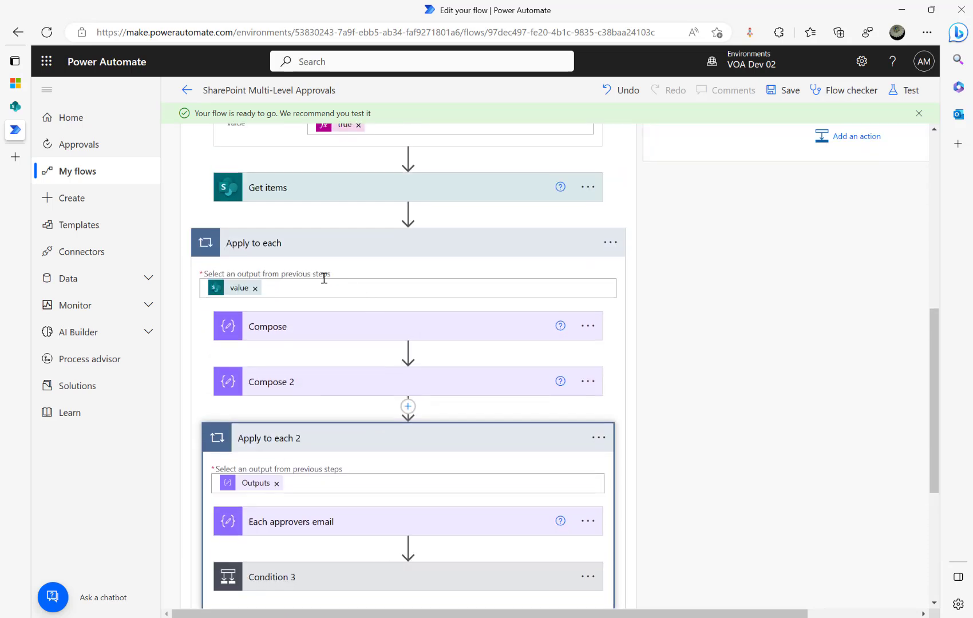
Expand Get items and check the ApprovalLevel column name in the Approval Config list in SharePoint.
click(299, 189)
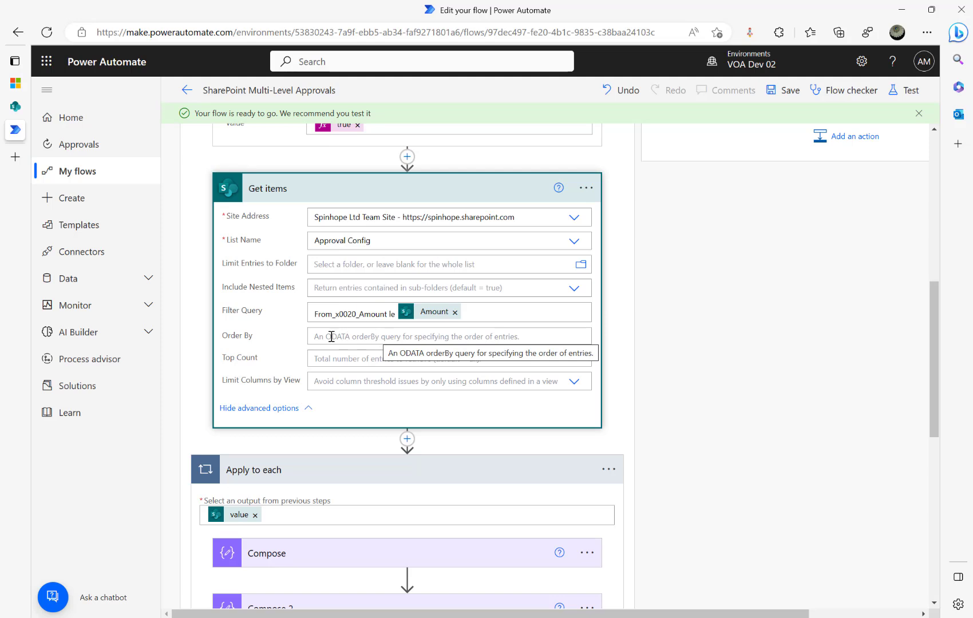
click(15, 107)
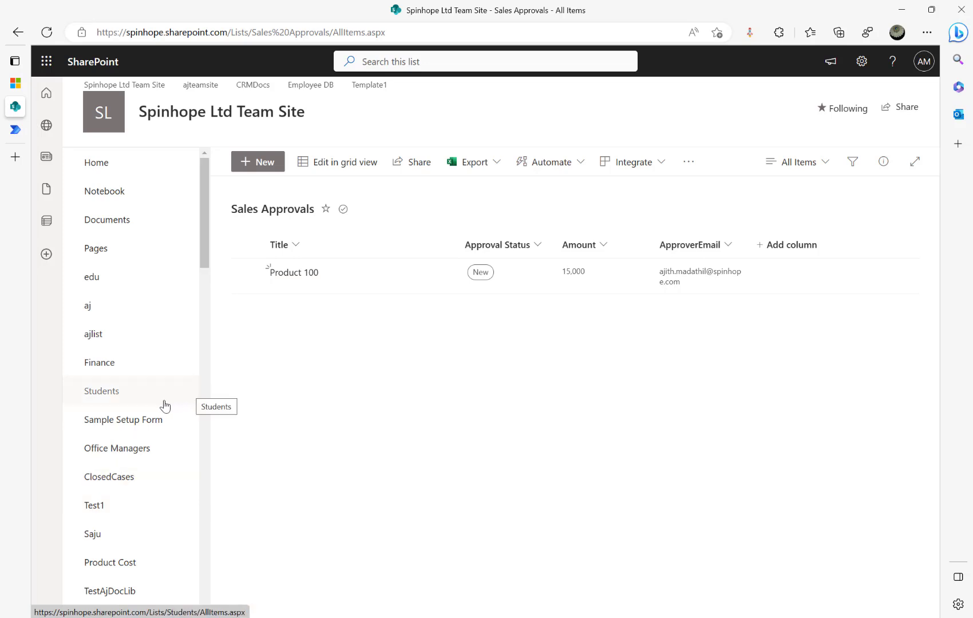
scroll(163, 489, down, 10)
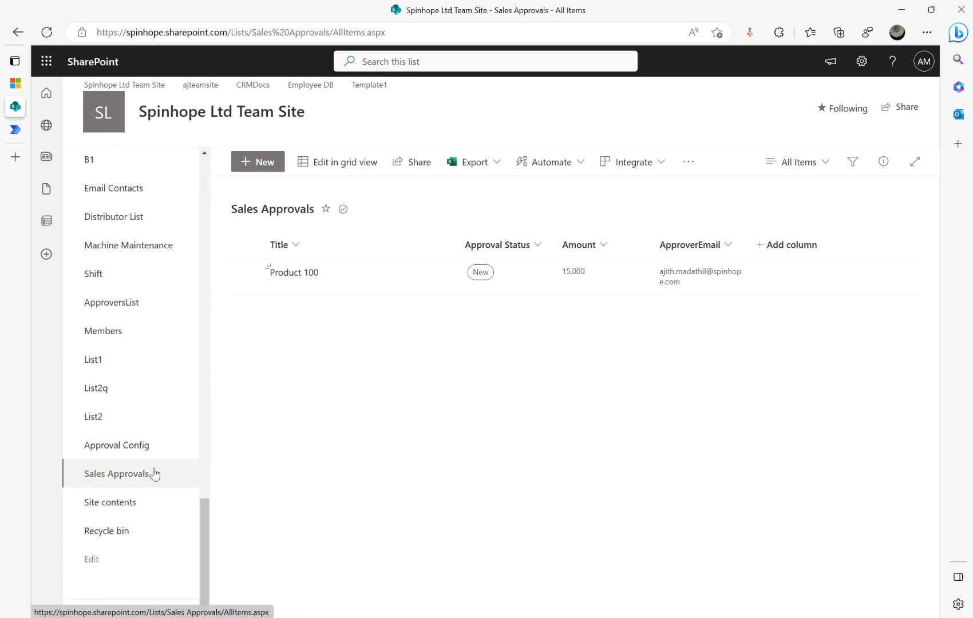
click(136, 452)
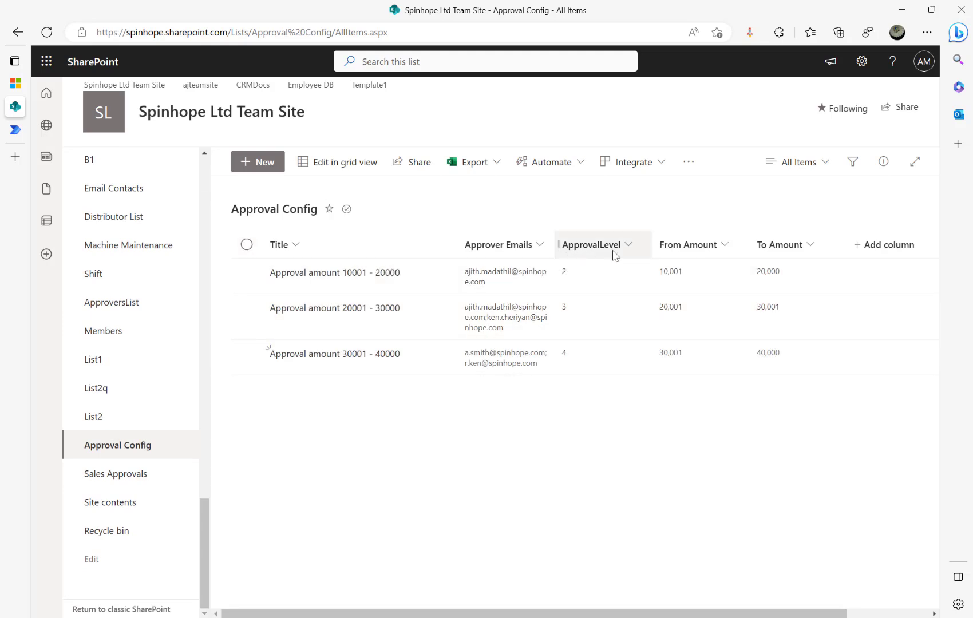
click(15, 129)
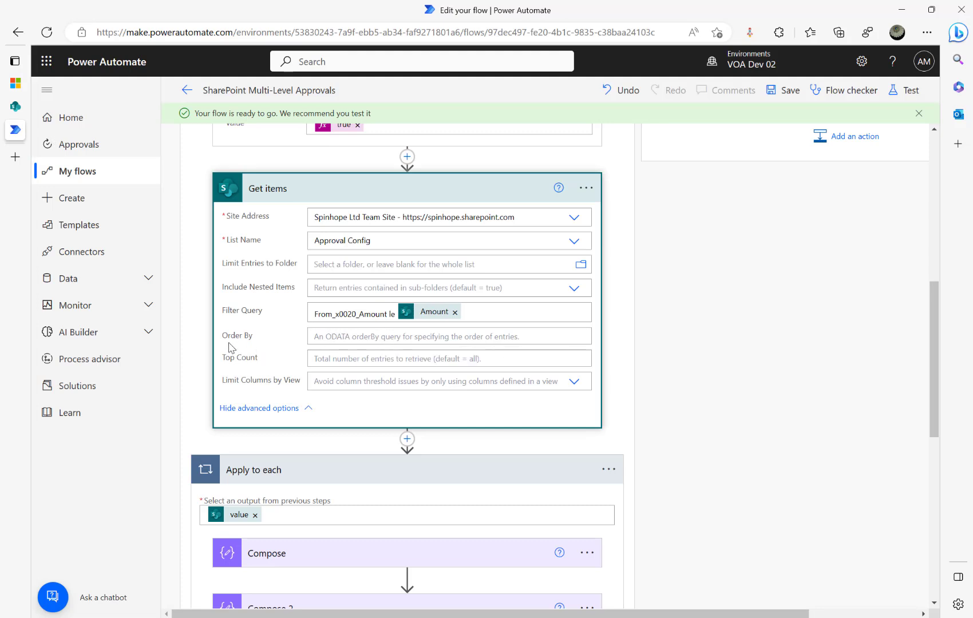
Set the Order By of Get items to ApprovalLevel asc and compare it with the levels in the Approval Config list.
click(317, 336)
text(Ap)
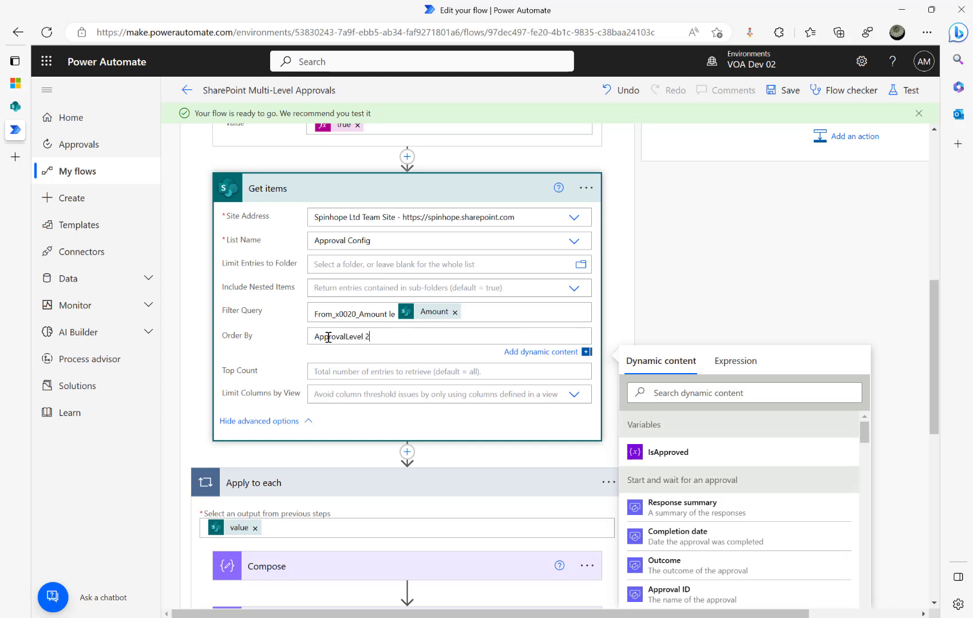
text(provalLevel)
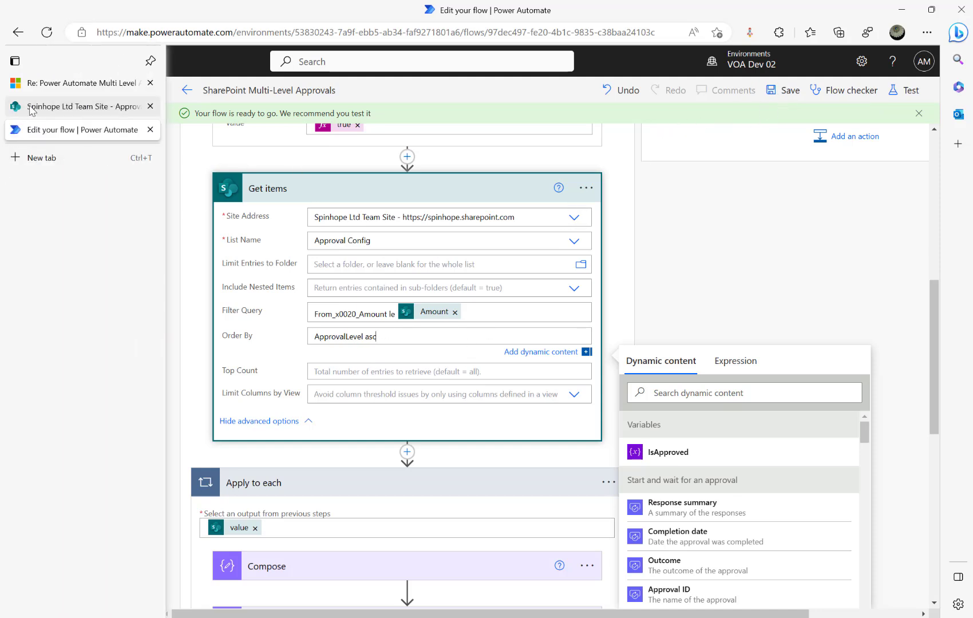
click(34, 109)
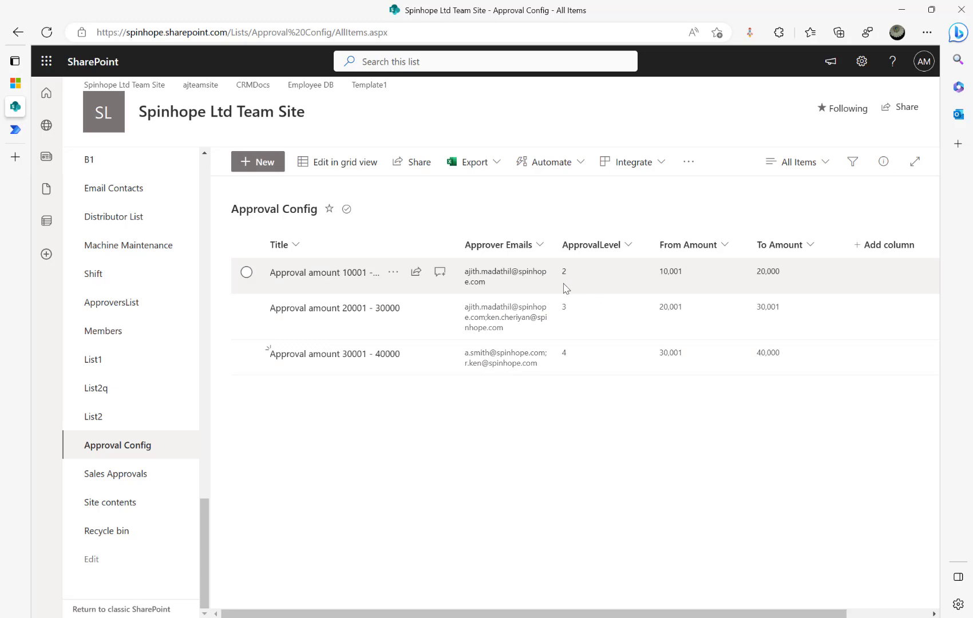
click(69, 130)
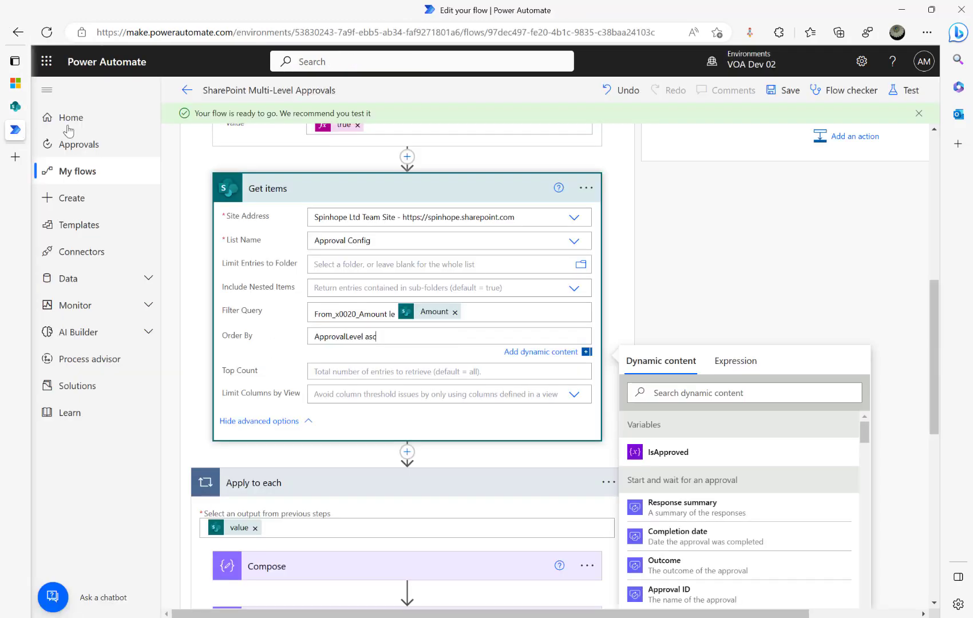
Review the flow from the first Condition downward and expand Compose and Compose 2 to examine their inputs.
scroll(352, 378, down, 6)
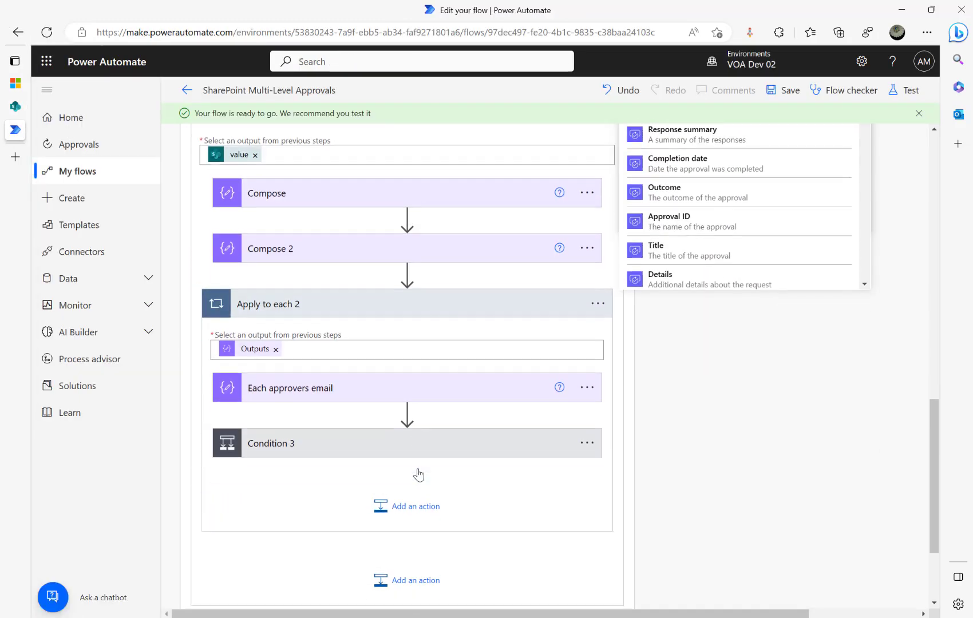
scroll(295, 290, up, 3)
scroll(297, 293, up, 12)
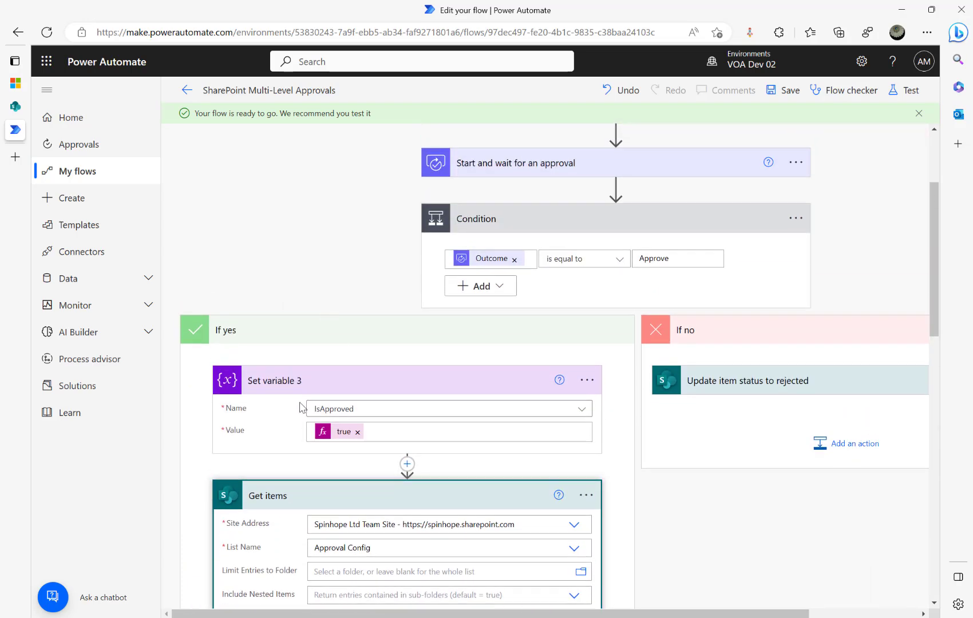
scroll(444, 441, down, 9)
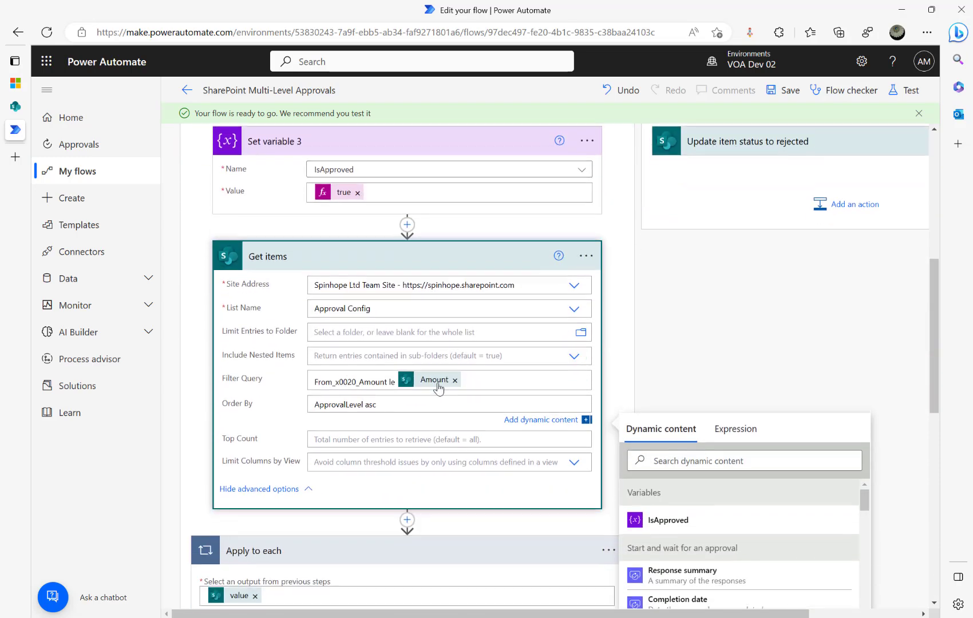
scroll(433, 479, down, 4)
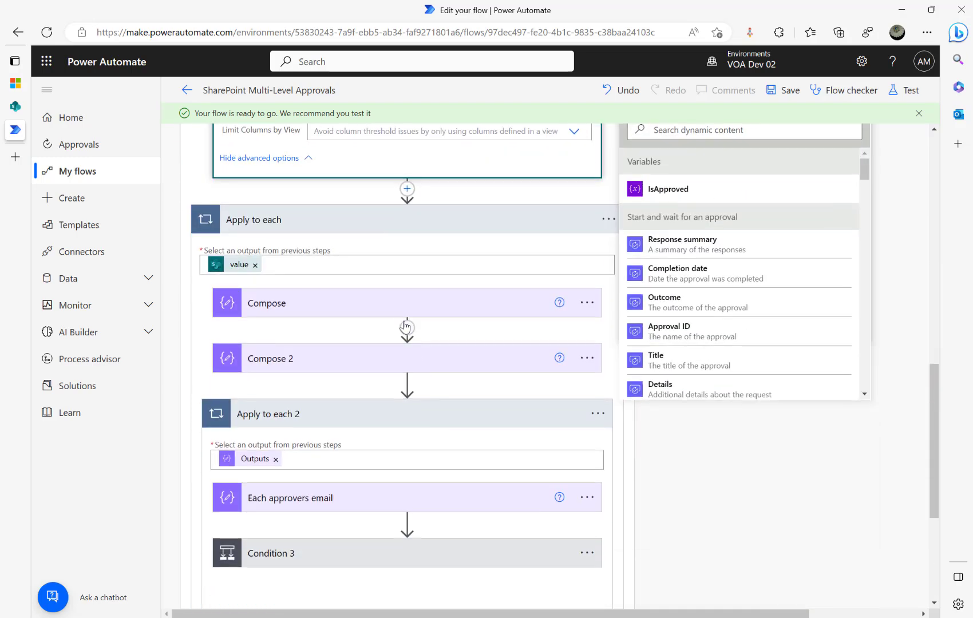
click(376, 293)
click(352, 386)
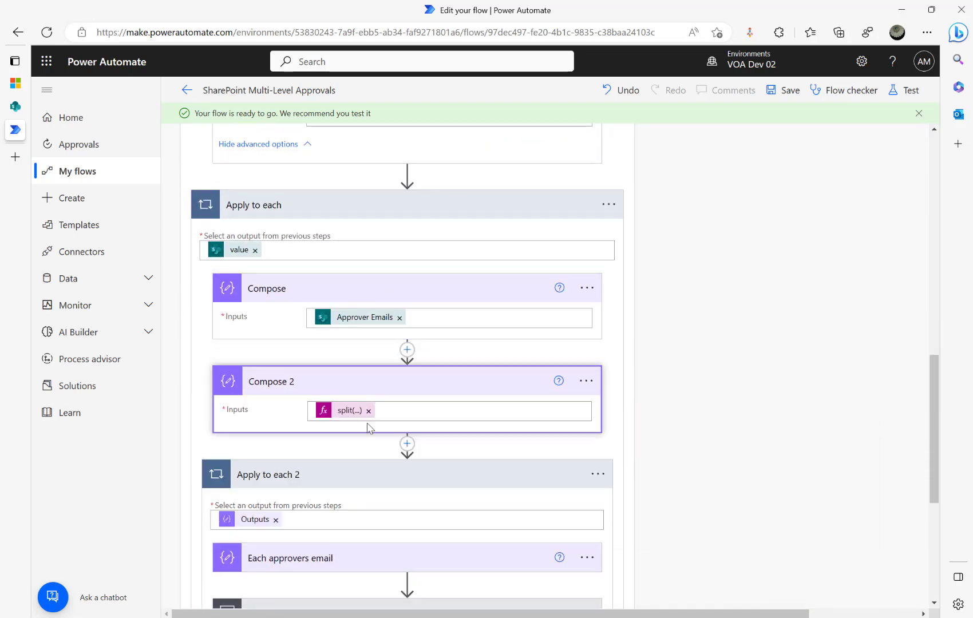
Expand Condition 3, the nested Condition 2 and its rejection branch's Set variable action to examine how IsApproved is used.
scroll(369, 426, down, 5)
click(351, 310)
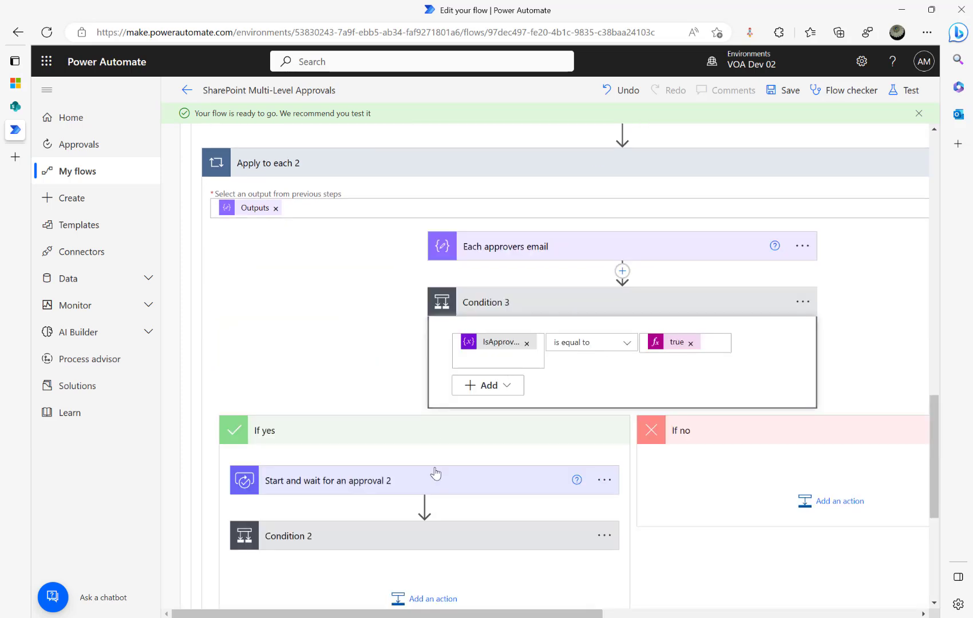
click(441, 540)
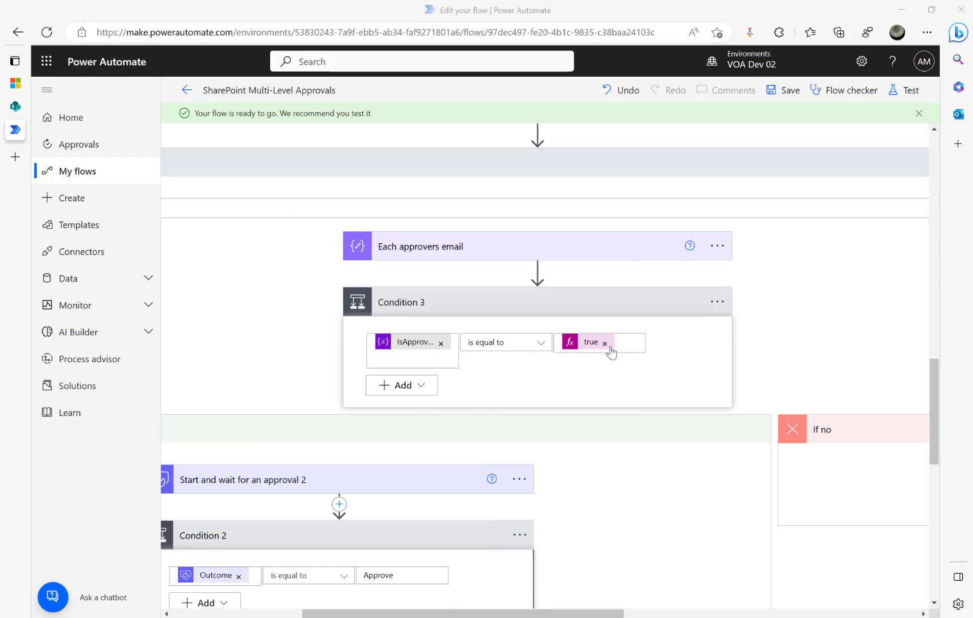
drag(319, 611, 189, 612)
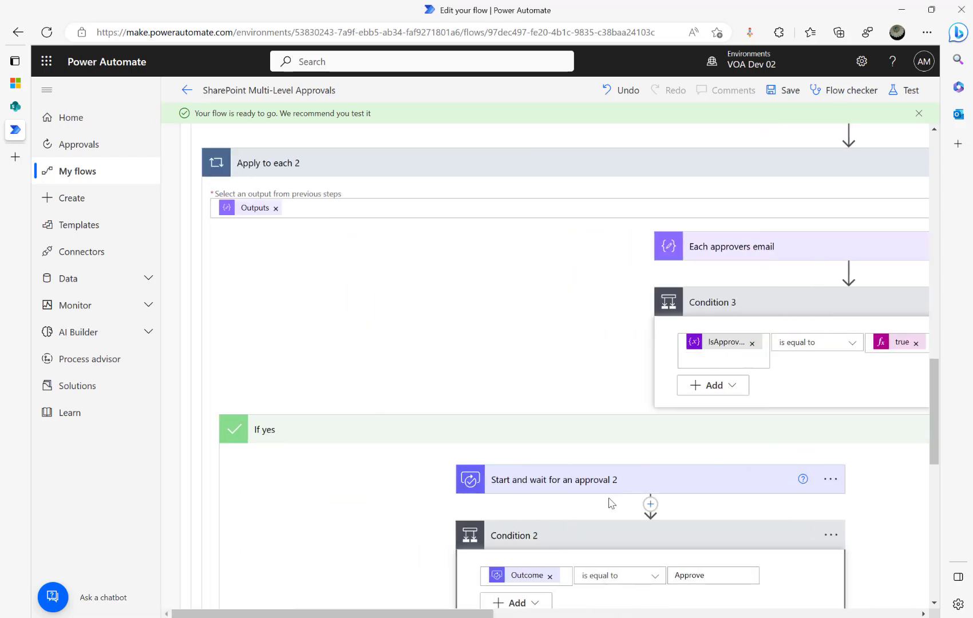
scroll(611, 505, down, 5)
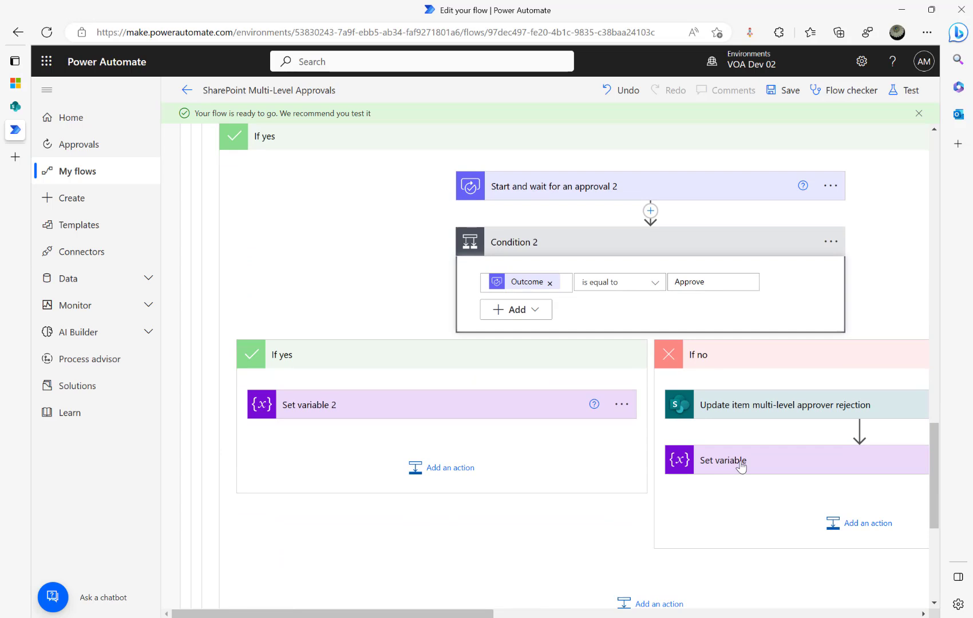
click(737, 465)
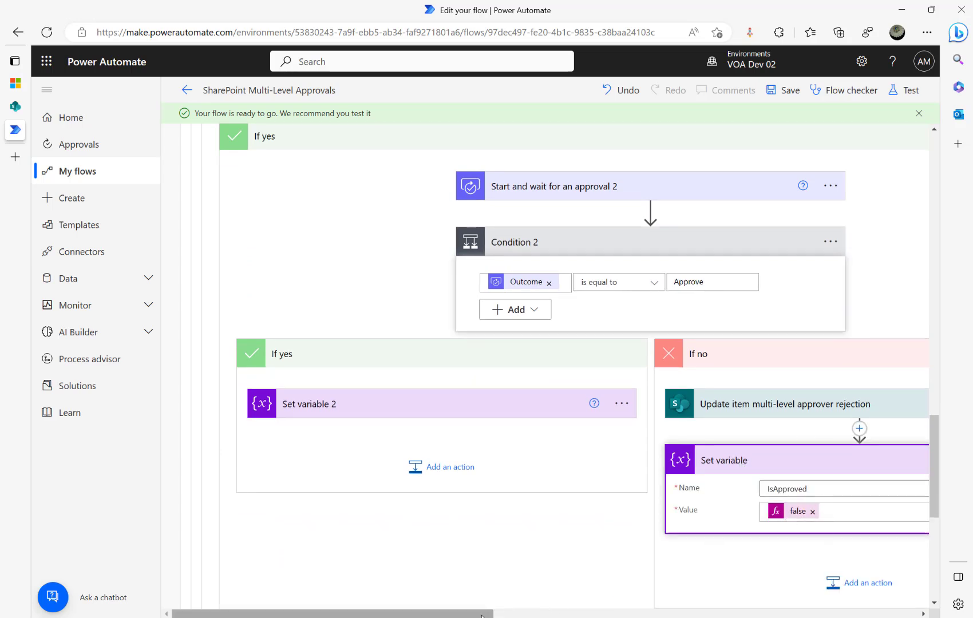
Collapse and re-expand the yes branch of Condition 3 to review the actions it controls.
scroll(521, 549, up, 3)
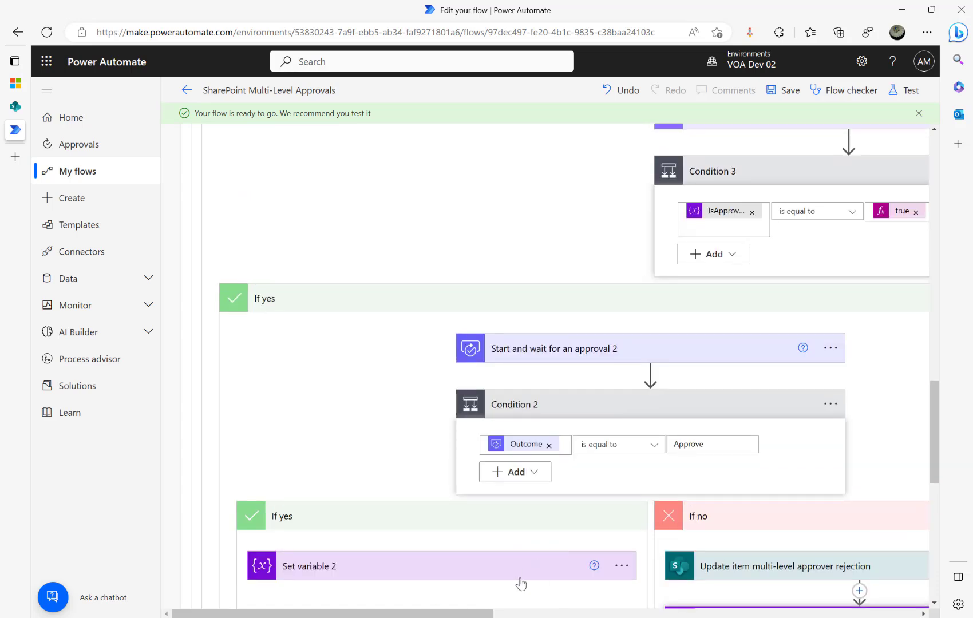
scroll(580, 480, up, 3)
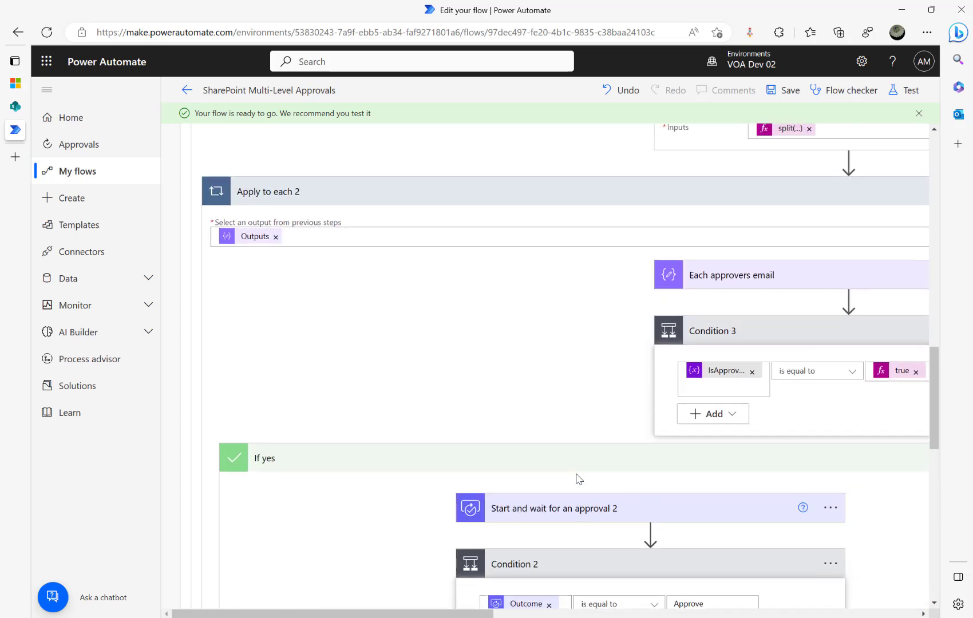
click(518, 463)
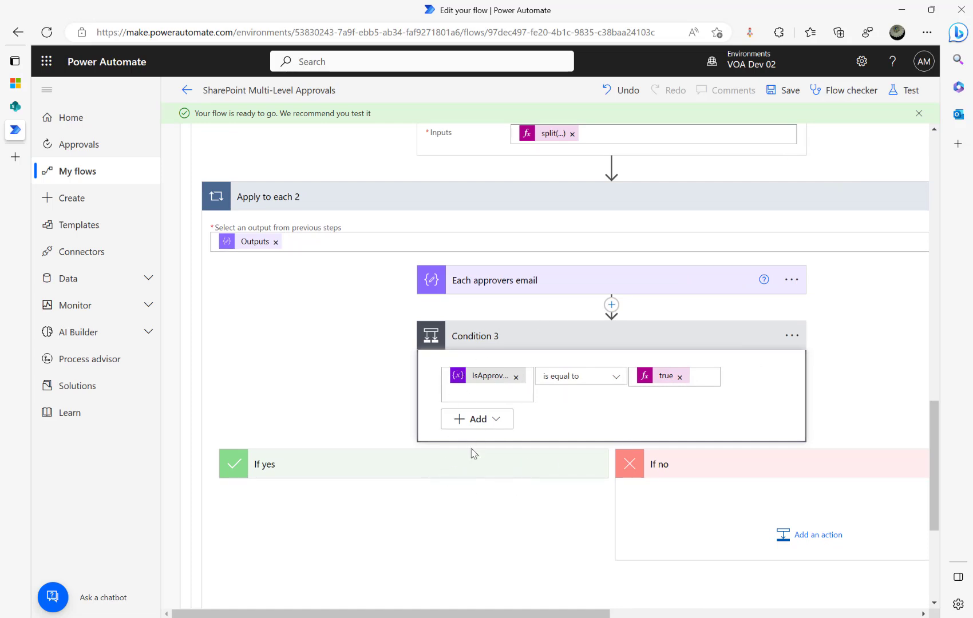
click(461, 470)
scroll(547, 460, down, 4)
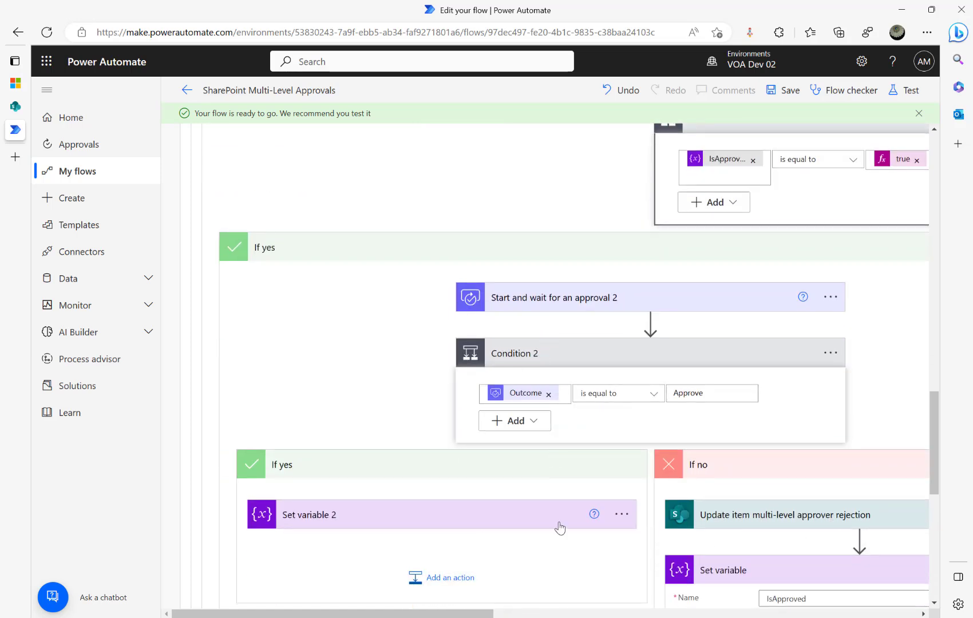
Review the outer Apply to each loop against the approval levels in SharePoint's Approval Config list, then return to Power Automate.
scroll(559, 528, up, 5)
scroll(559, 528, up, 1)
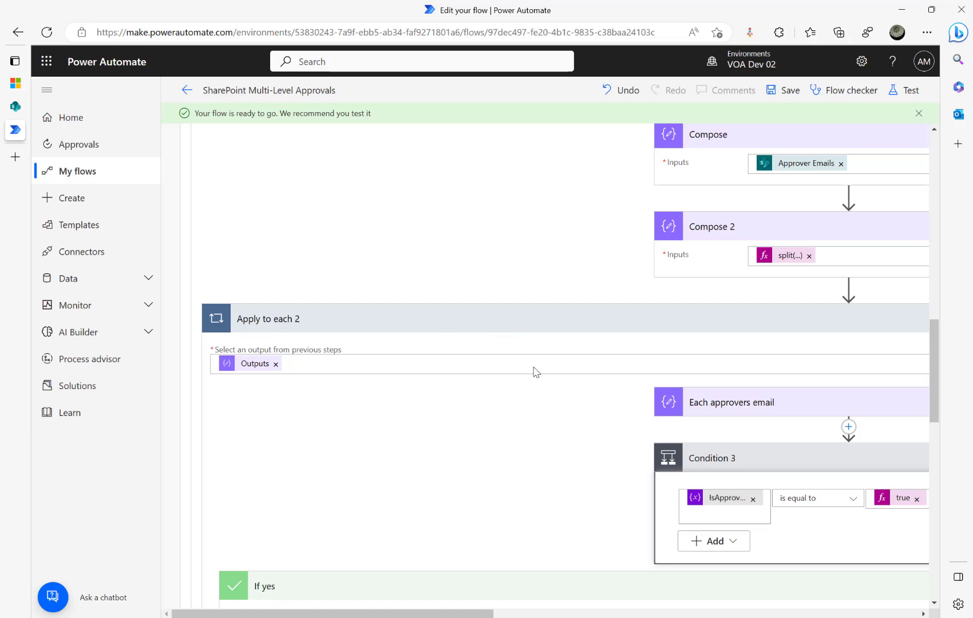
scroll(634, 397, up, 5)
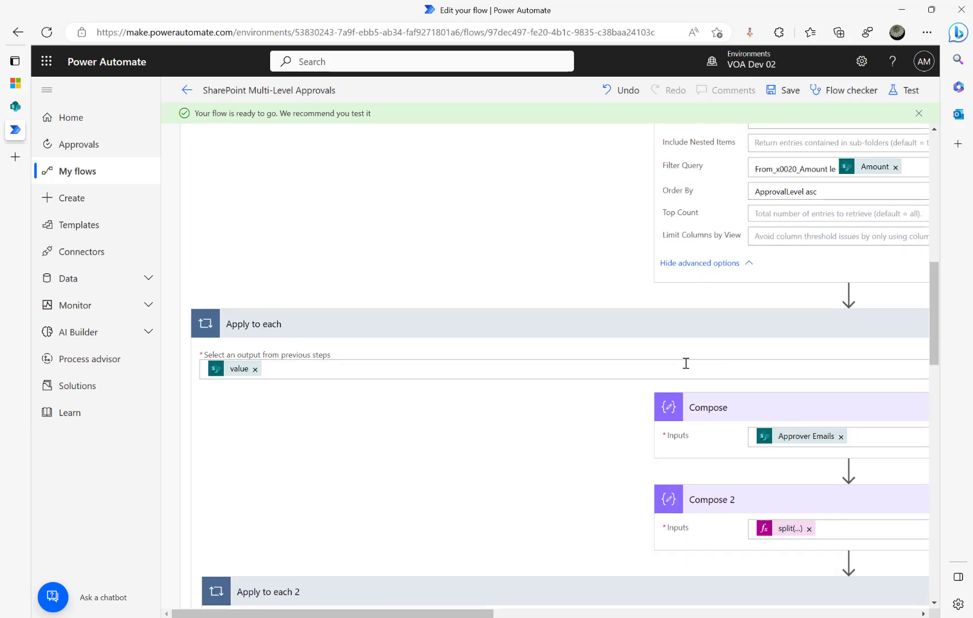
click(15, 106)
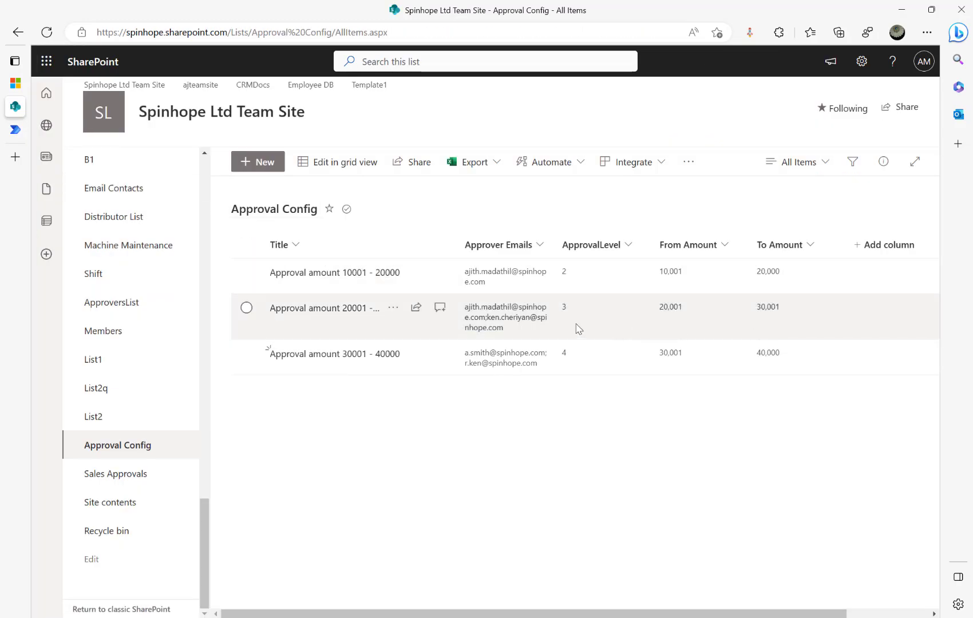
click(16, 129)
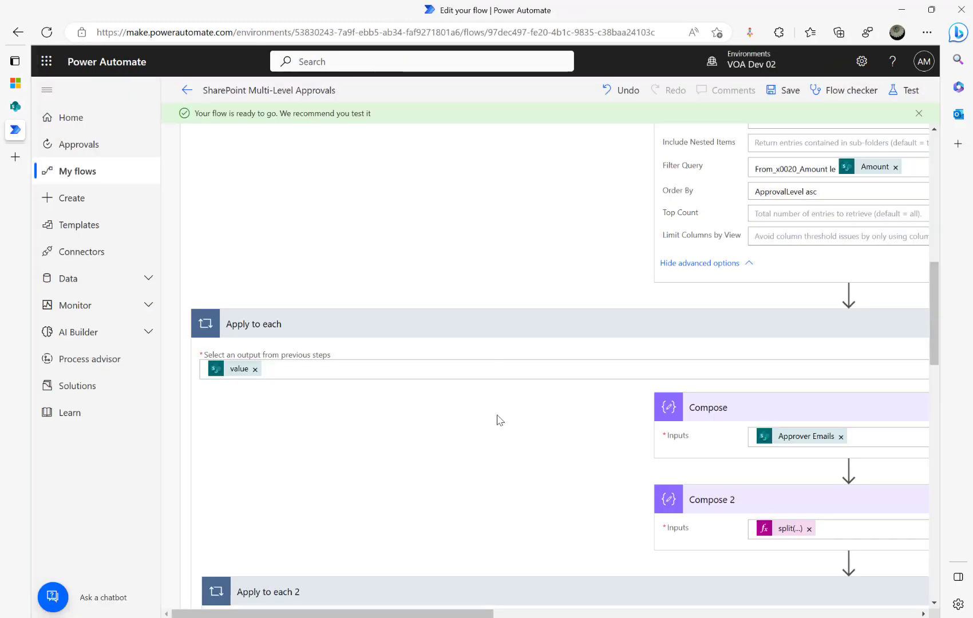
Insert a Condition control between Compose and Compose 2 inside the outer Apply to each loop.
scroll(670, 389, down, 1)
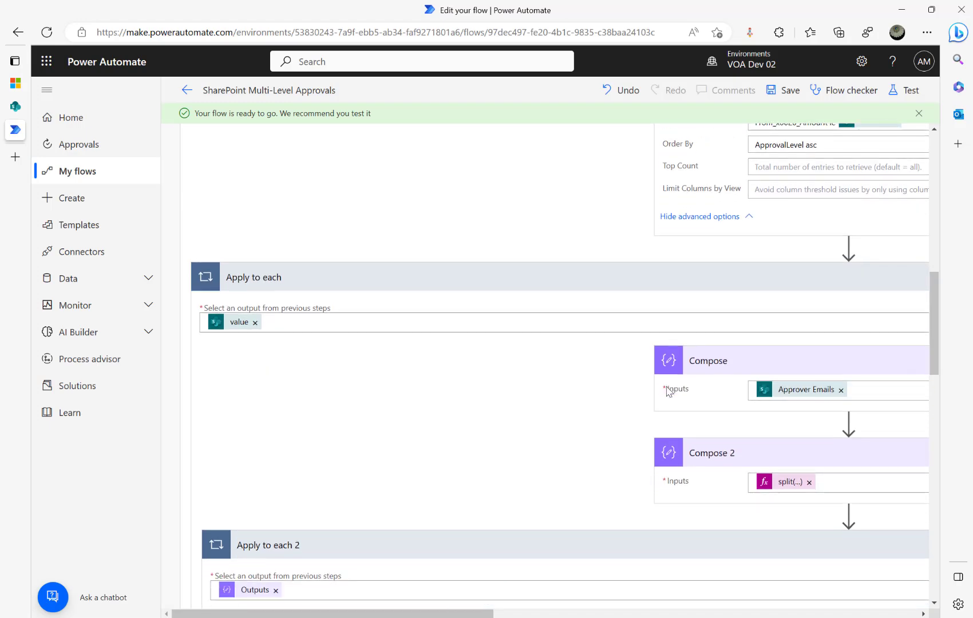
scroll(667, 392, up, 4)
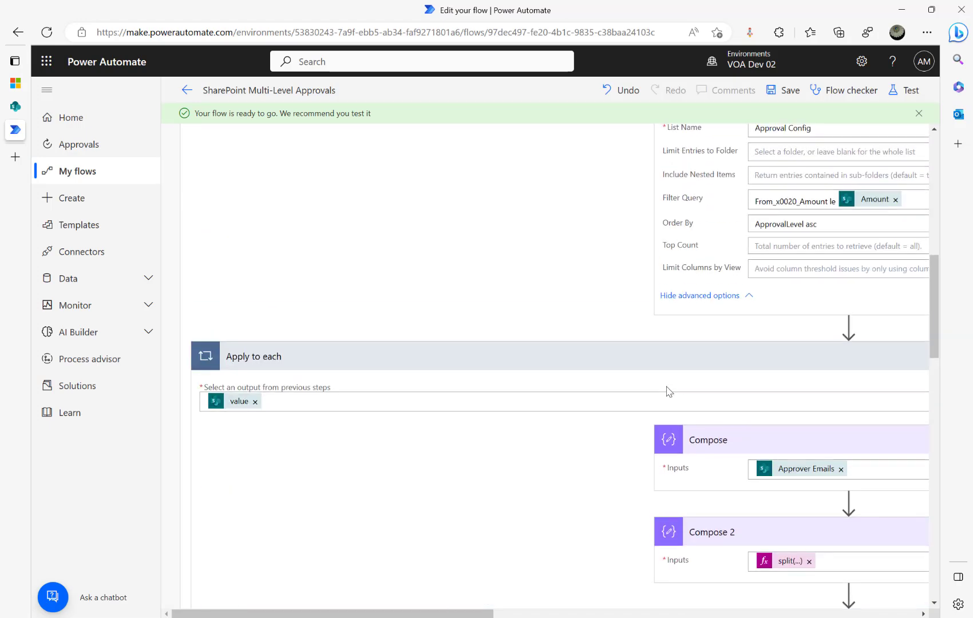
scroll(667, 391, up, 3)
scroll(667, 392, down, 8)
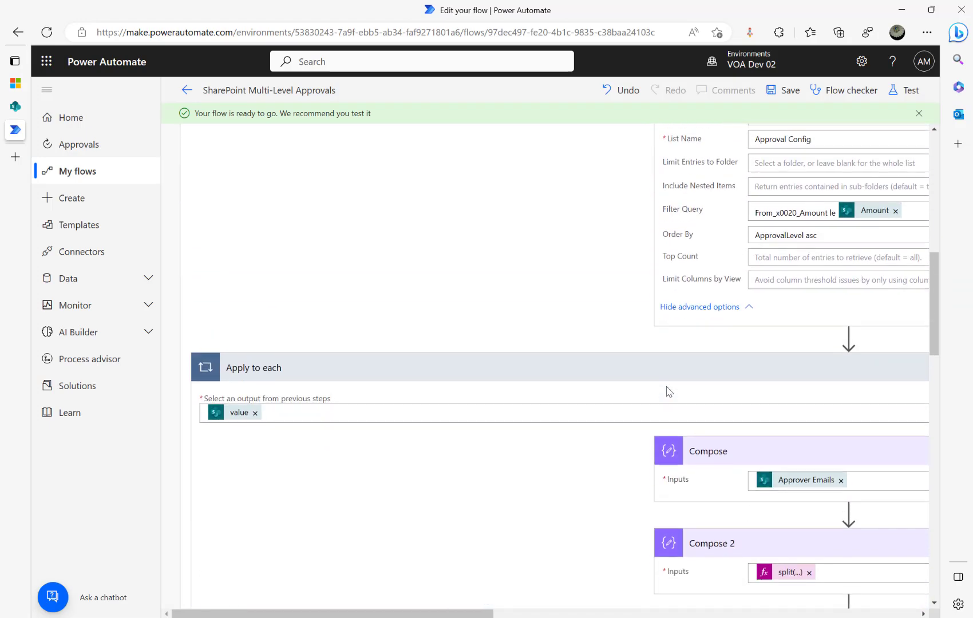
scroll(517, 496, down, 2)
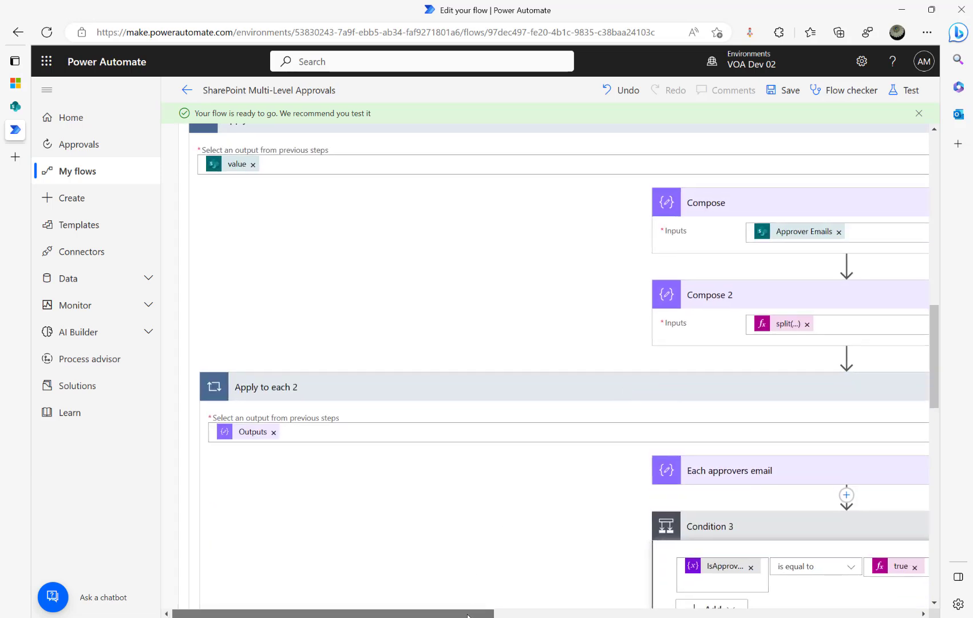
scroll(847, 495, right, 5)
scroll(631, 285, right, 4)
scroll(631, 284, left, 6)
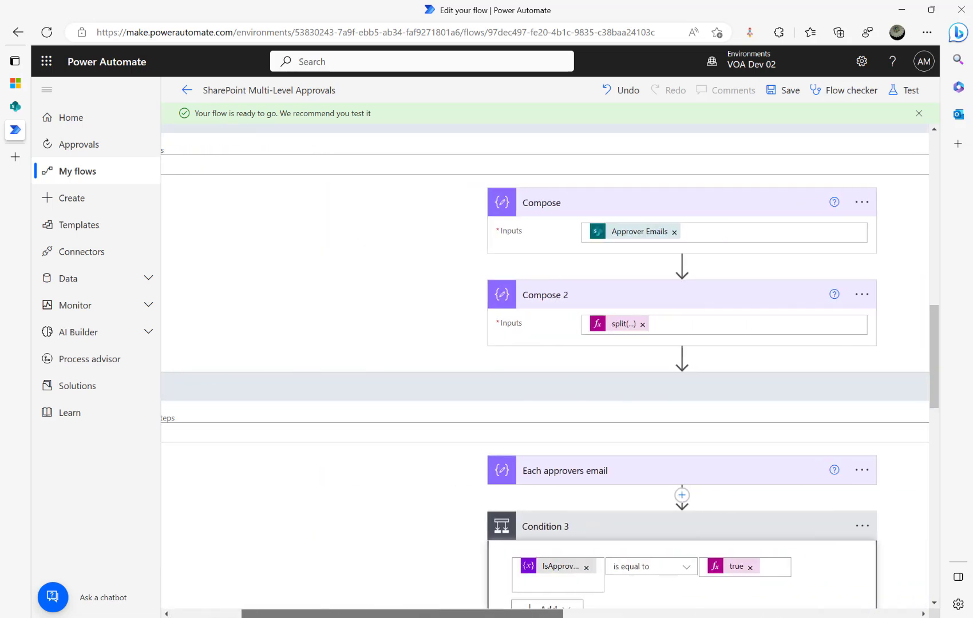
click(681, 265)
click(668, 290)
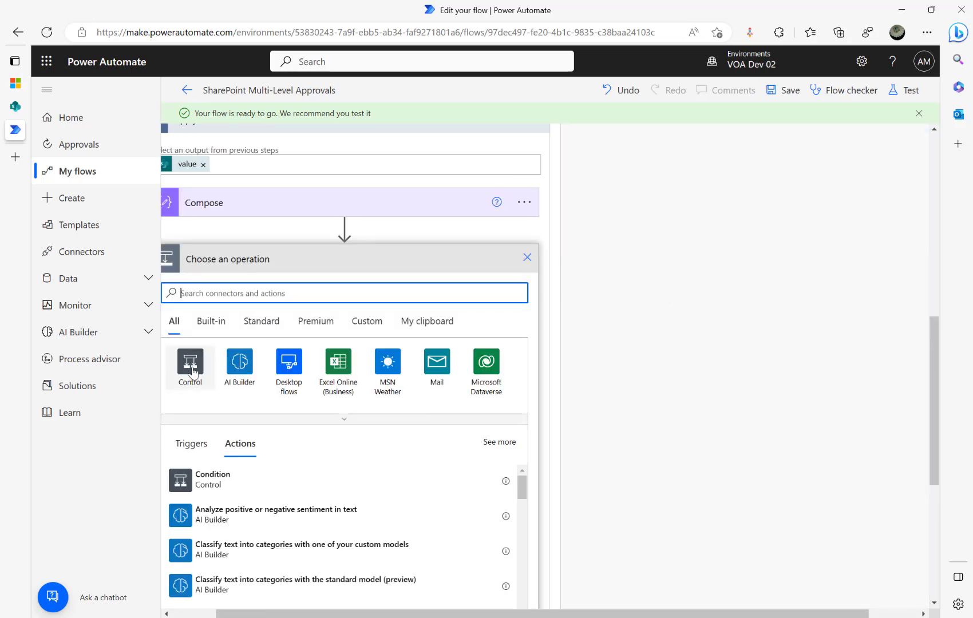
click(192, 369)
click(215, 357)
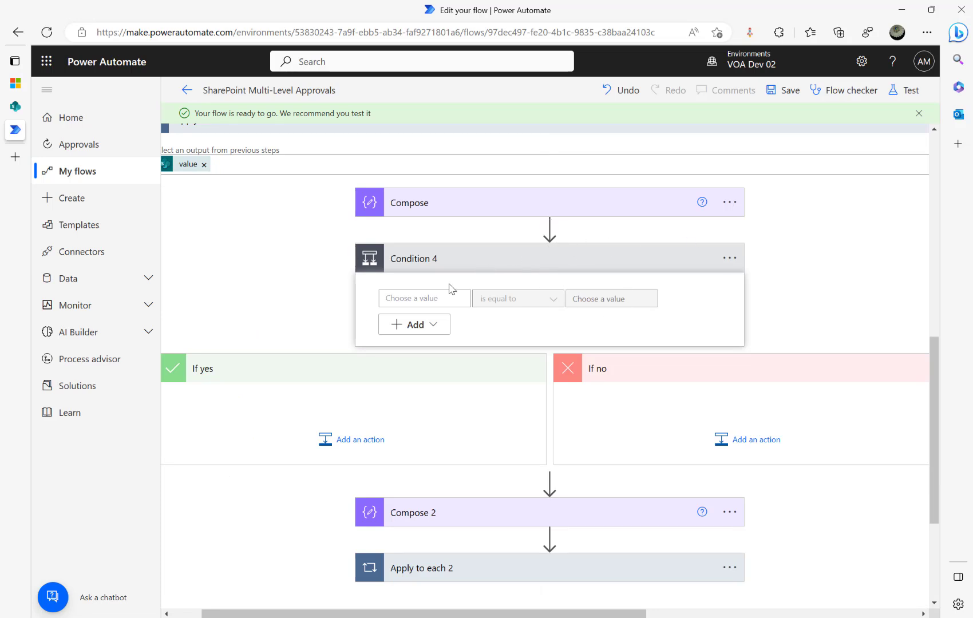
Set the new condition to check that the IsApproved variable is equal to the expression true.
click(436, 298)
click(552, 416)
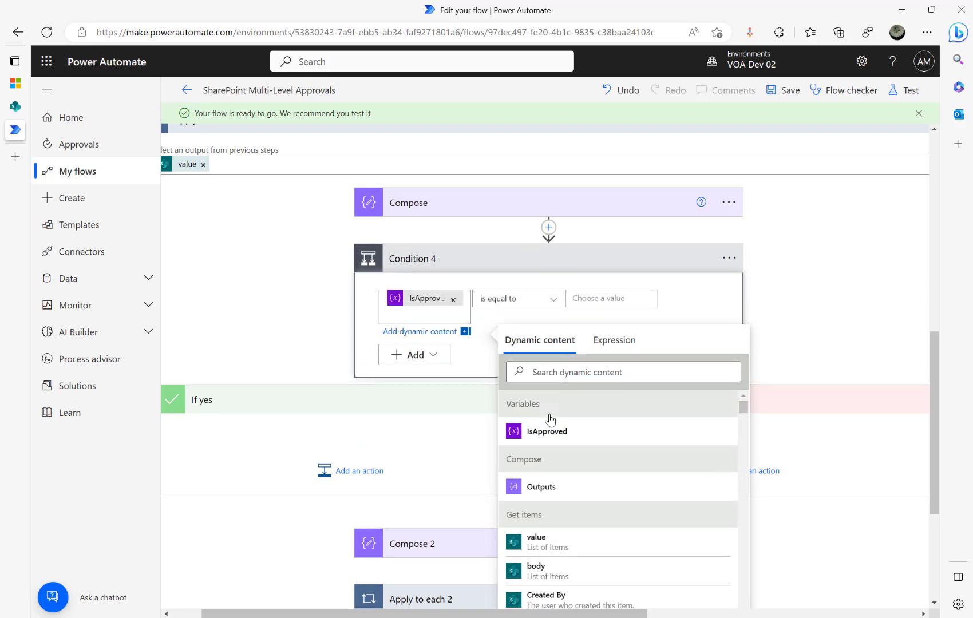
click(600, 299)
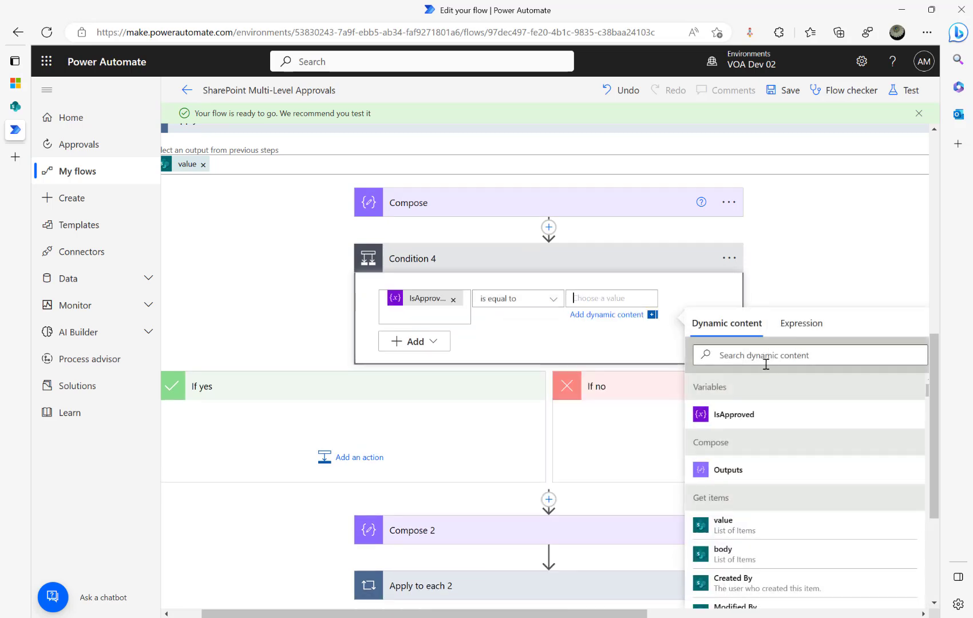
click(802, 324)
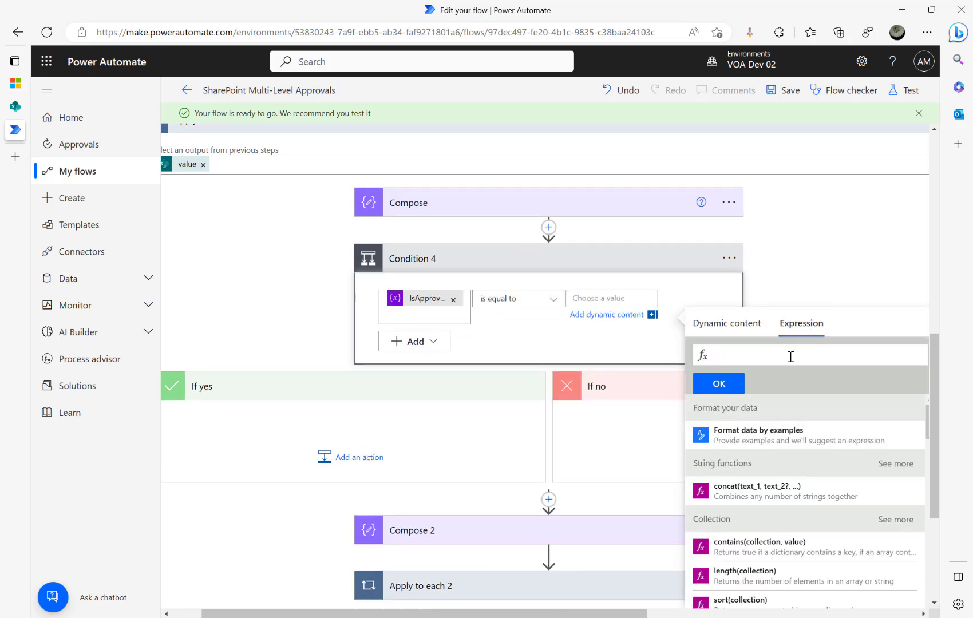
text(tru)
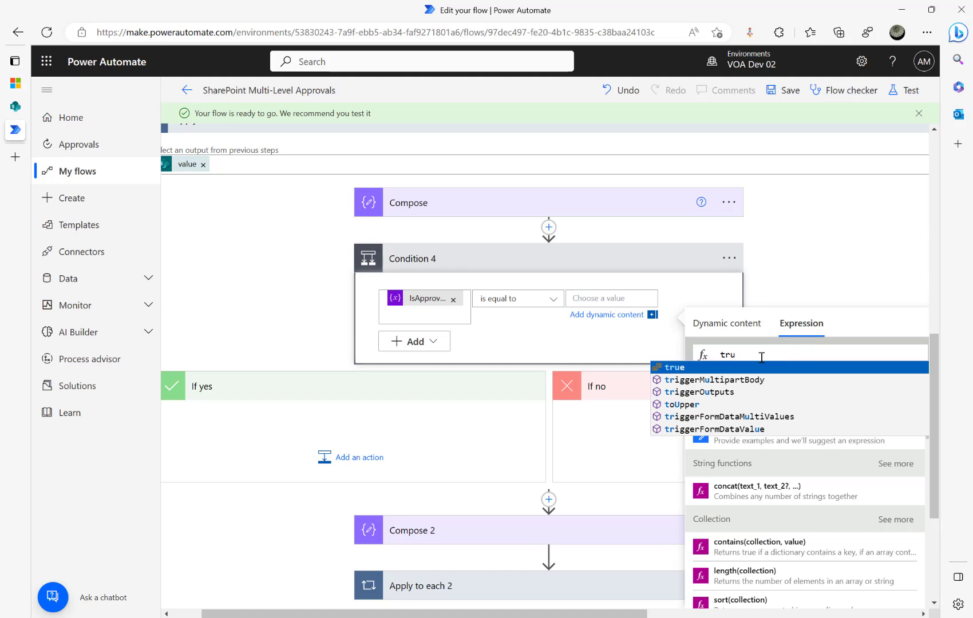
click(682, 368)
click(719, 390)
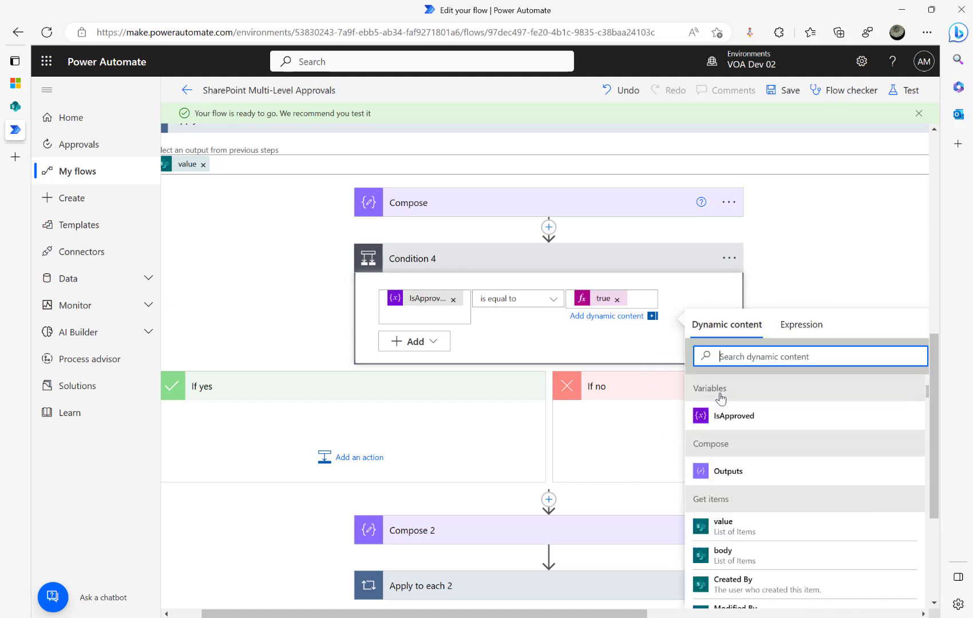
Move Compose, Compose 2 and Apply to each 2, in that order, into the yes branch of Condition 4.
drag(494, 207, 352, 422)
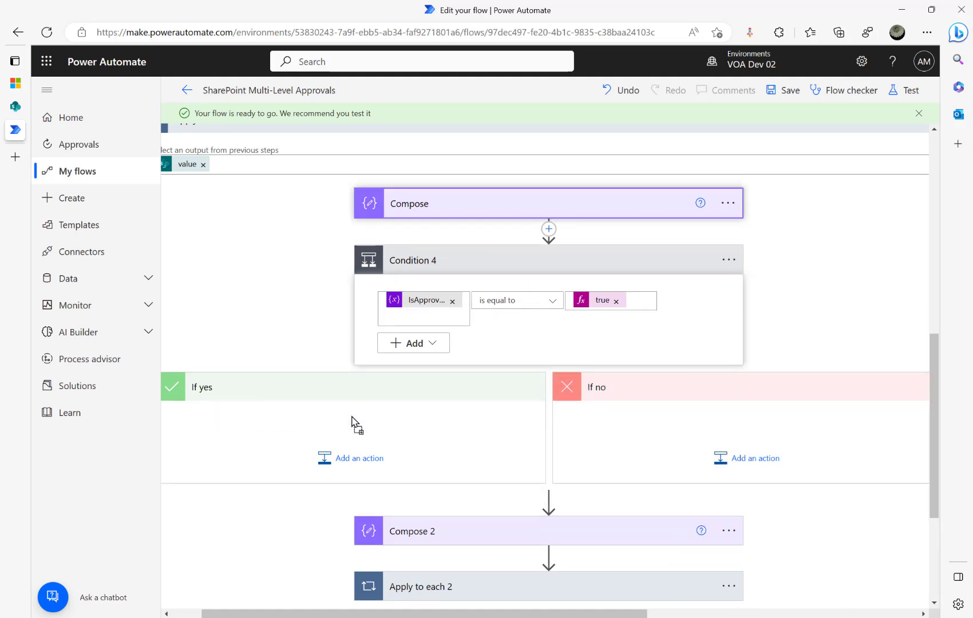
drag(476, 517, 393, 428)
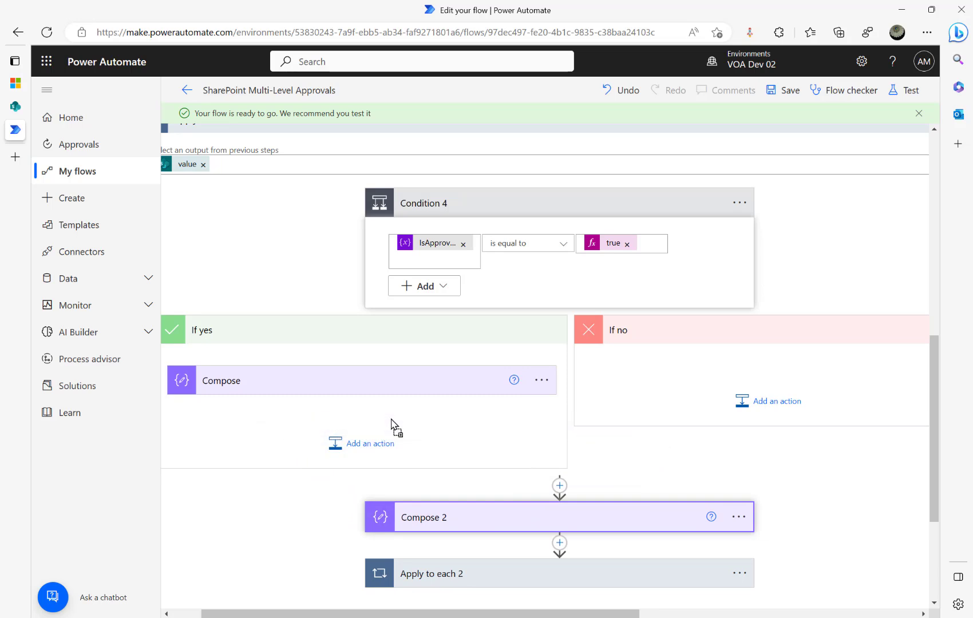
drag(492, 577, 376, 478)
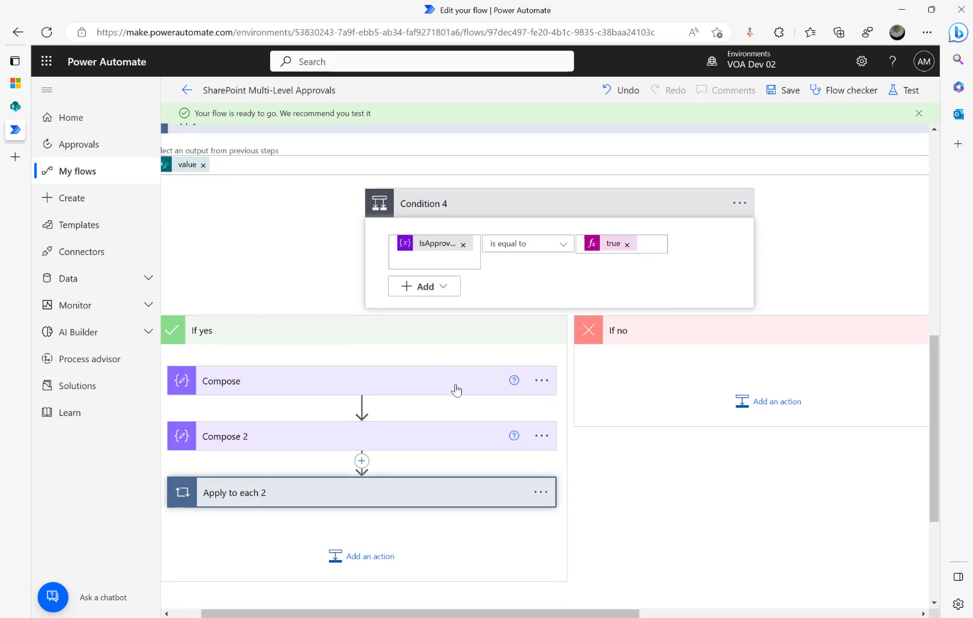
drag(446, 615, 416, 616)
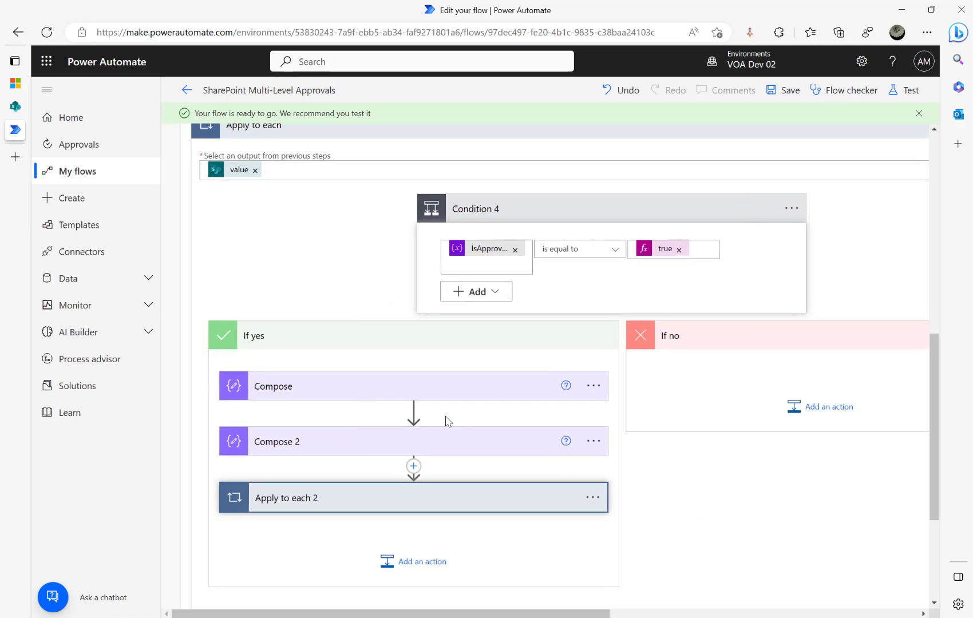
Expand Get items to review its filter and ordering, and compare them with the Approval Config list in SharePoint.
scroll(459, 429, up, 5)
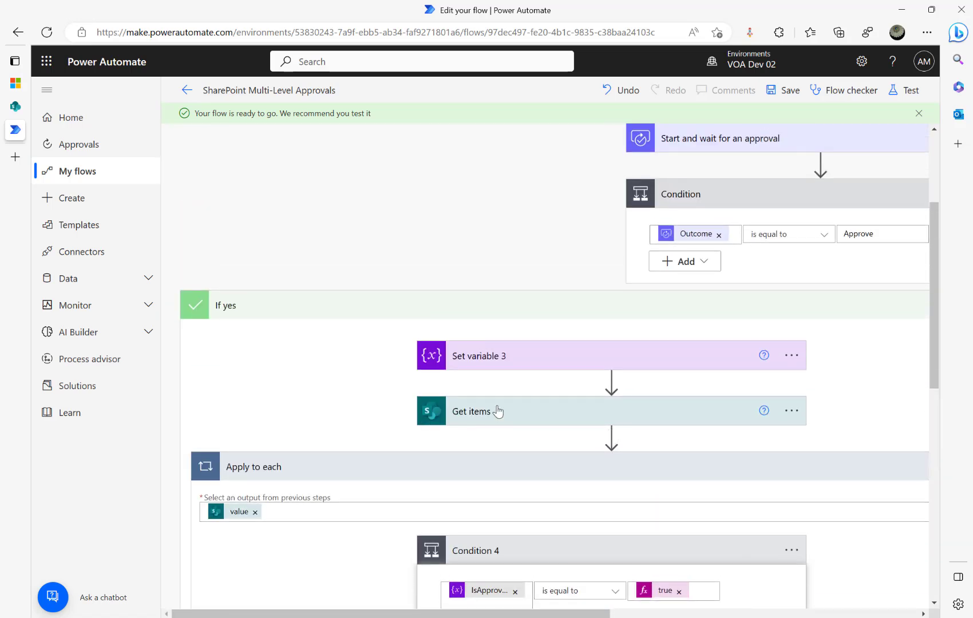
click(498, 411)
scroll(578, 412, down, 4)
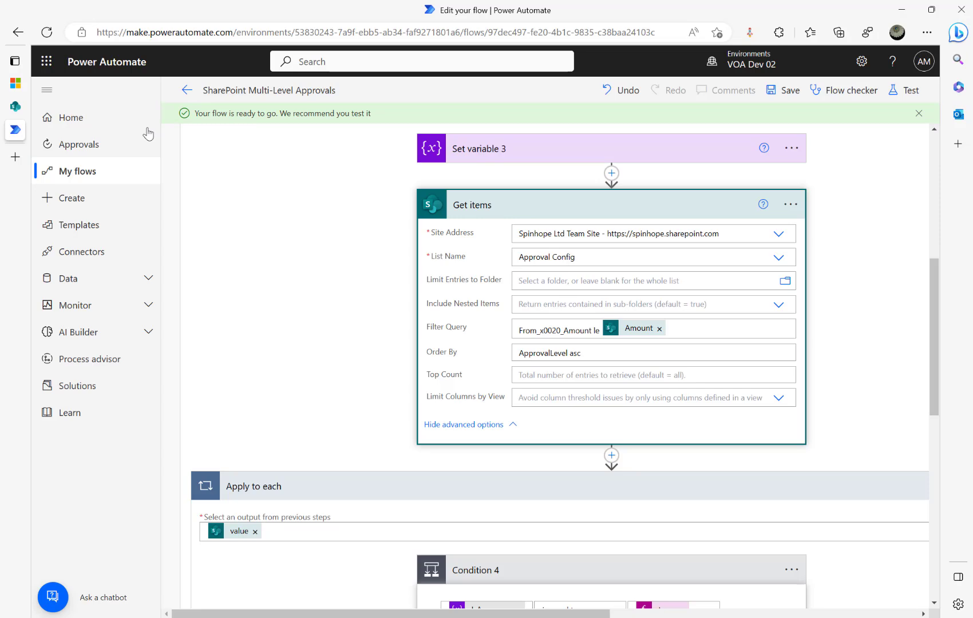
mouse_move(6, 103)
click(63, 112)
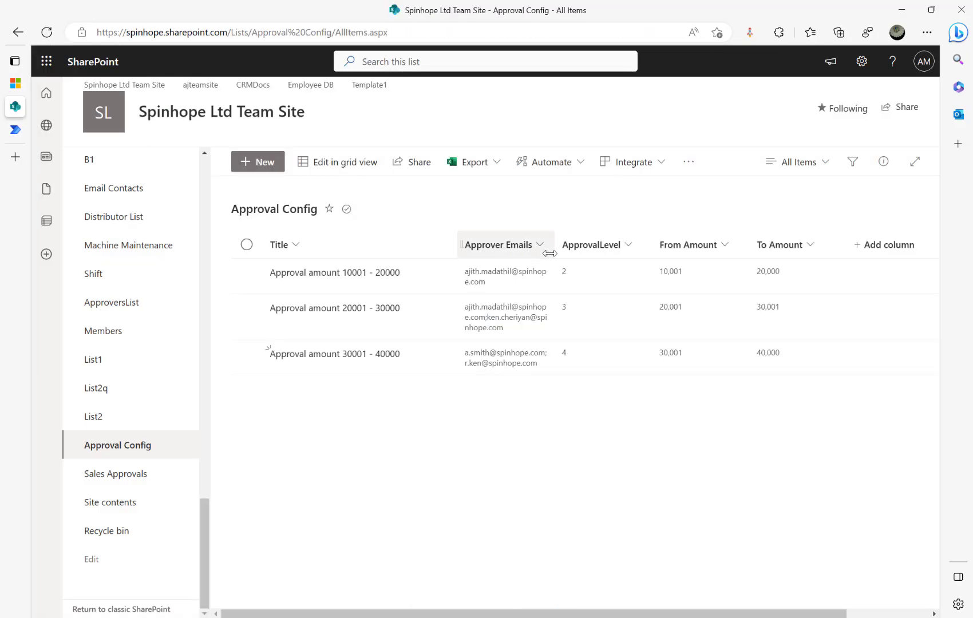
click(16, 129)
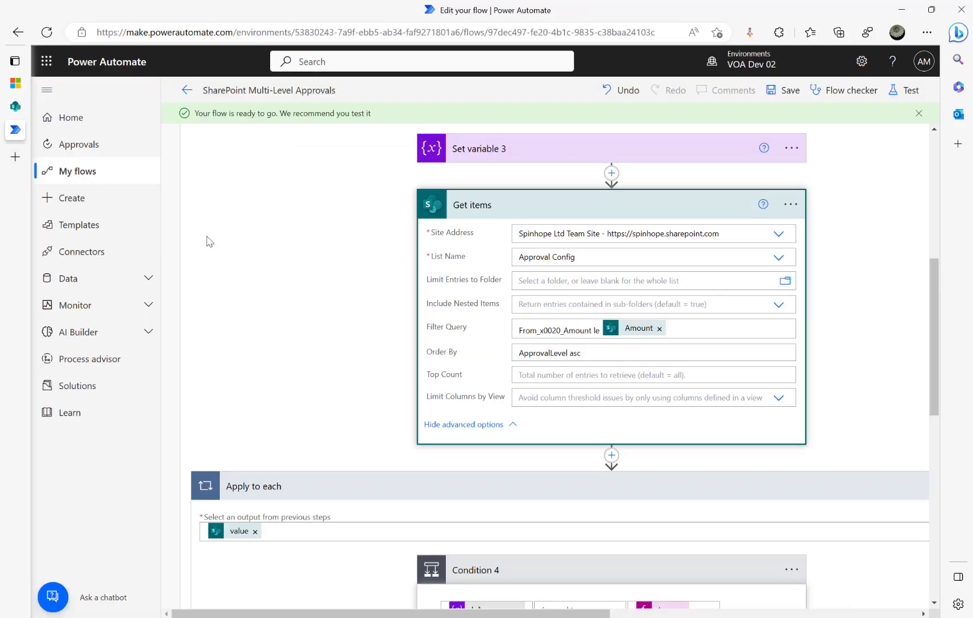
Collapse Get items and expand Compose in the yes branch of Condition 4 to examine its input.
click(552, 209)
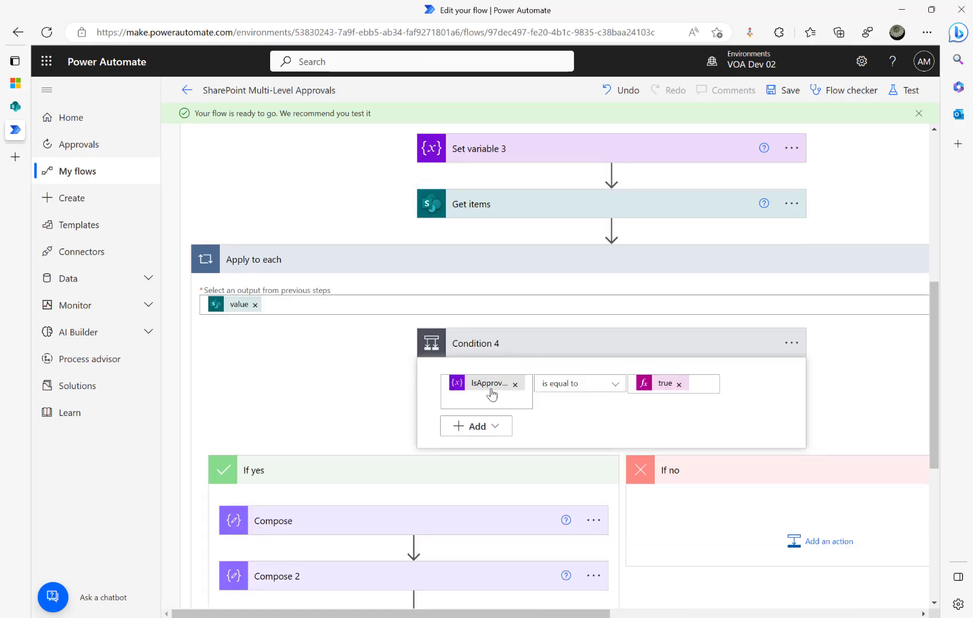
click(359, 522)
scroll(360, 515, down, 2)
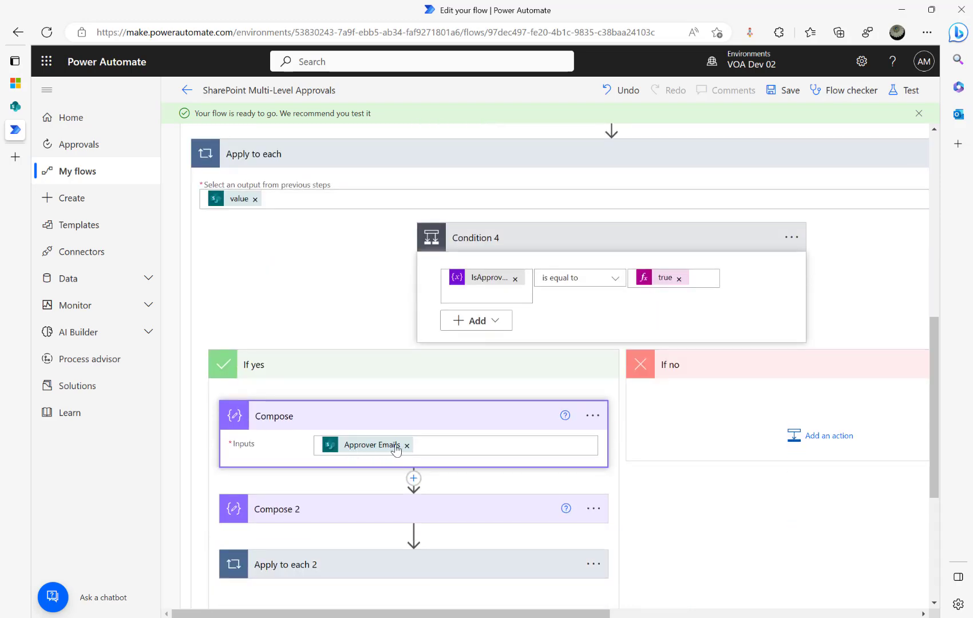
Expand Set variable 3, Compose 2 and Apply to each 2 to review the values they use.
scroll(498, 422, up, 7)
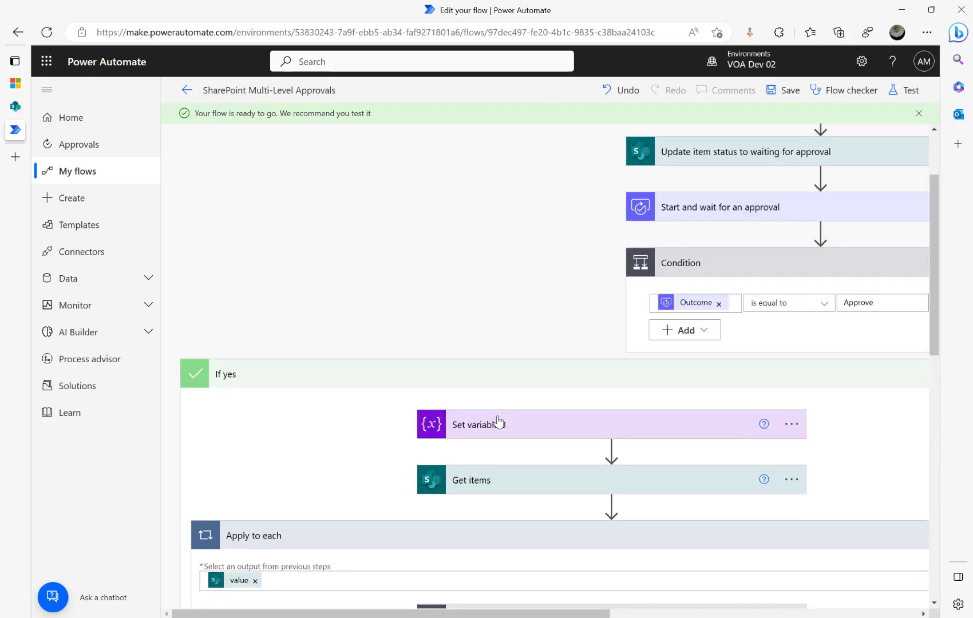
click(486, 436)
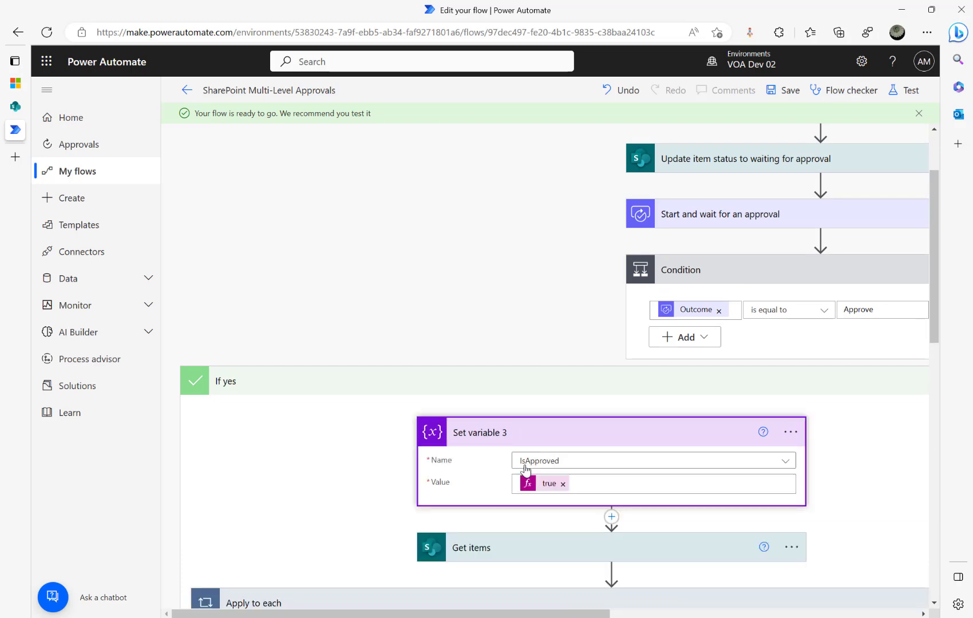
scroll(585, 475, down, 3)
scroll(587, 475, down, 2)
scroll(602, 506, down, 6)
click(396, 326)
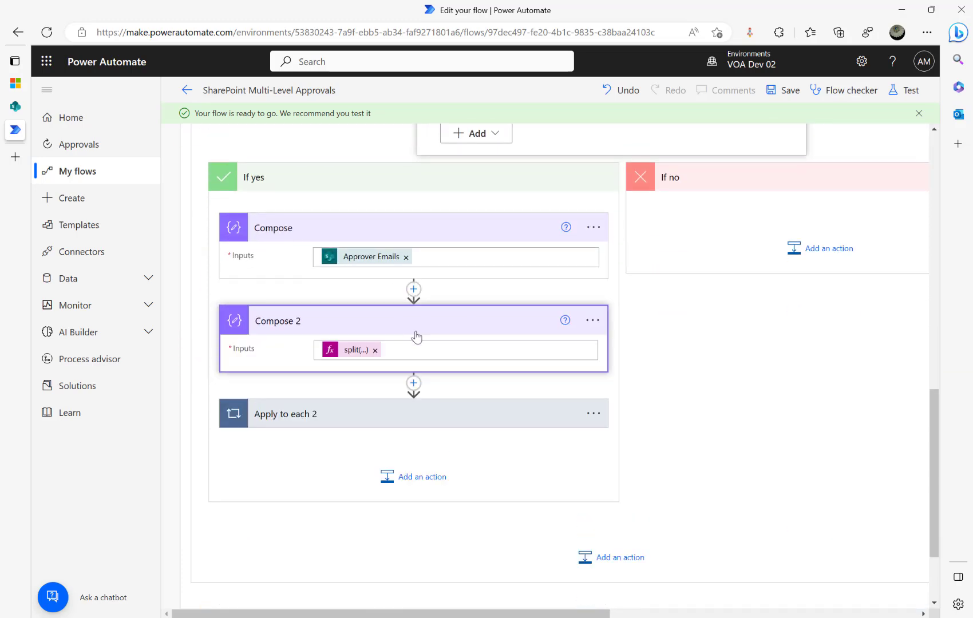
scroll(419, 429, down, 5)
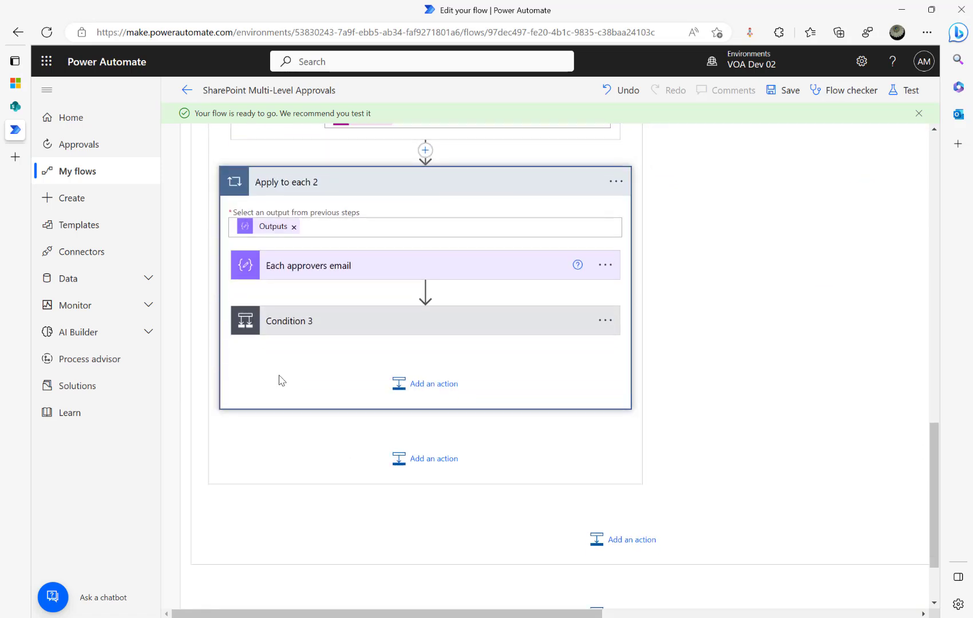
Expand Condition 3, Condition 2 and Set variable 2 inside Apply to each 2 to examine how each approver's outcome is handled.
click(394, 300)
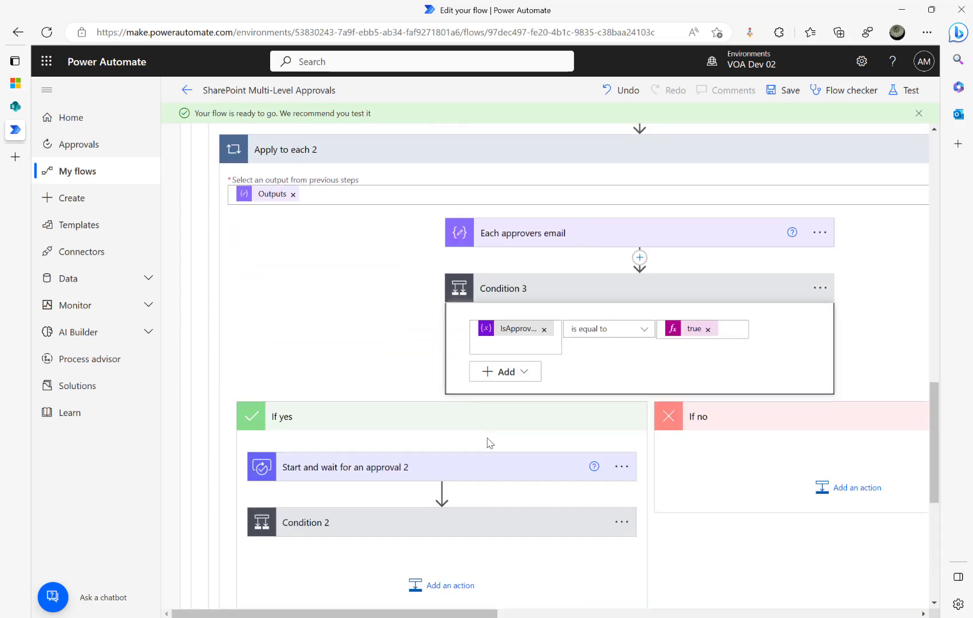
scroll(488, 444, down, 2)
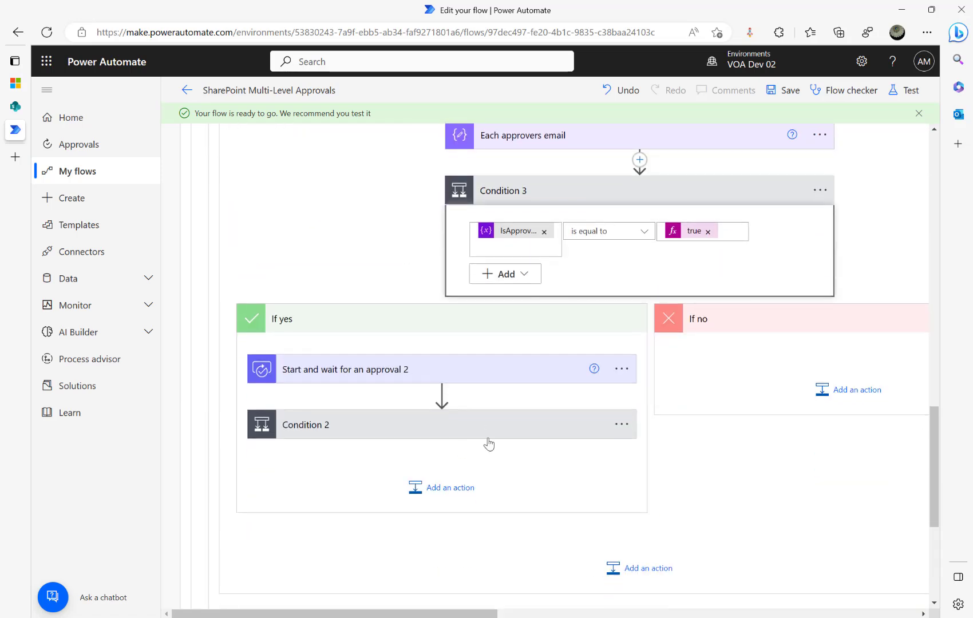
click(419, 435)
scroll(550, 497, down, 4)
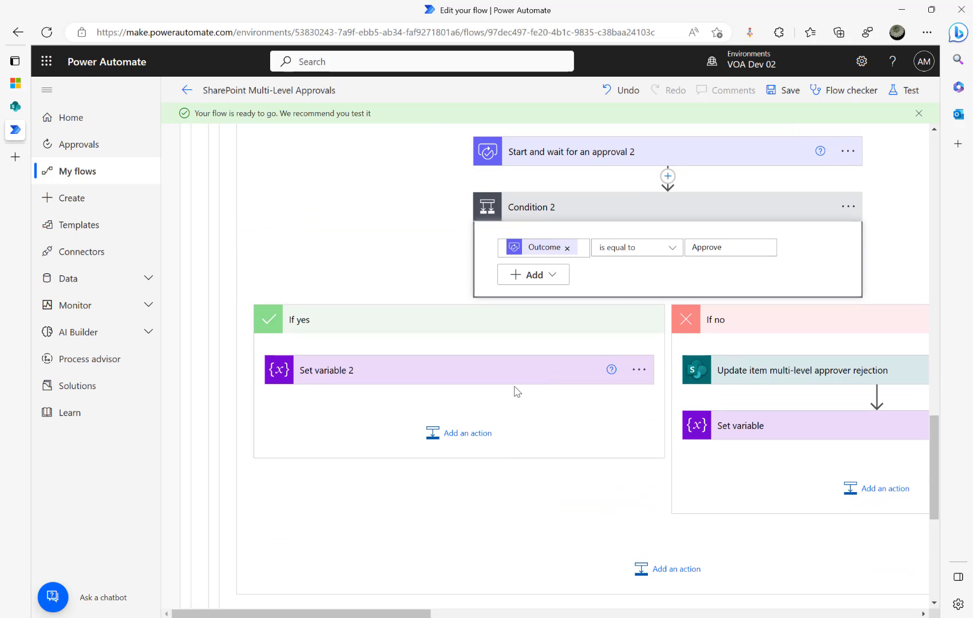
click(454, 372)
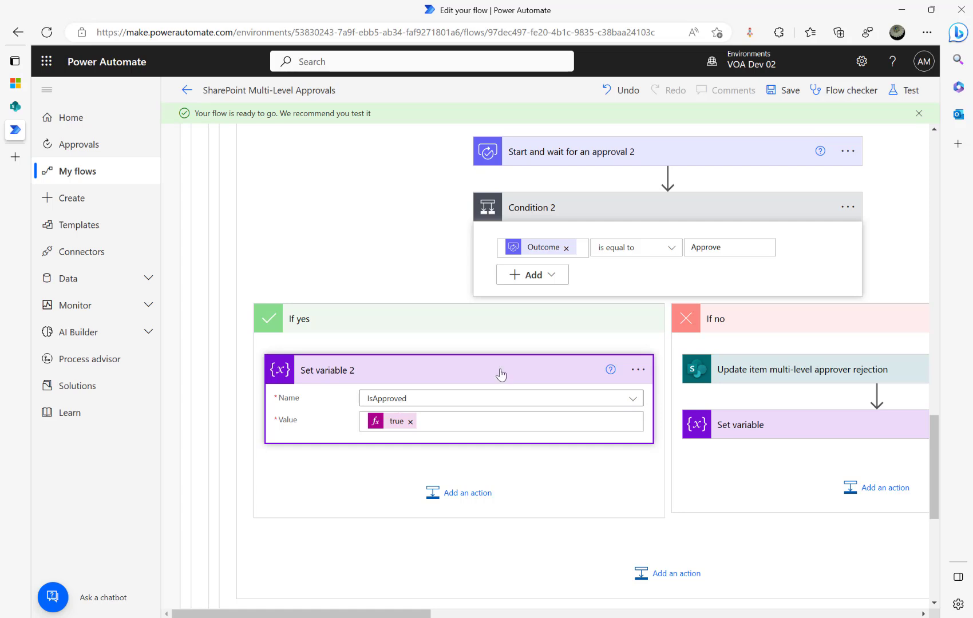
Collapse the nested conditions and loops back up to the outer Apply to each in the first condition's yes branch.
scroll(500, 374, up, 3)
click(585, 284)
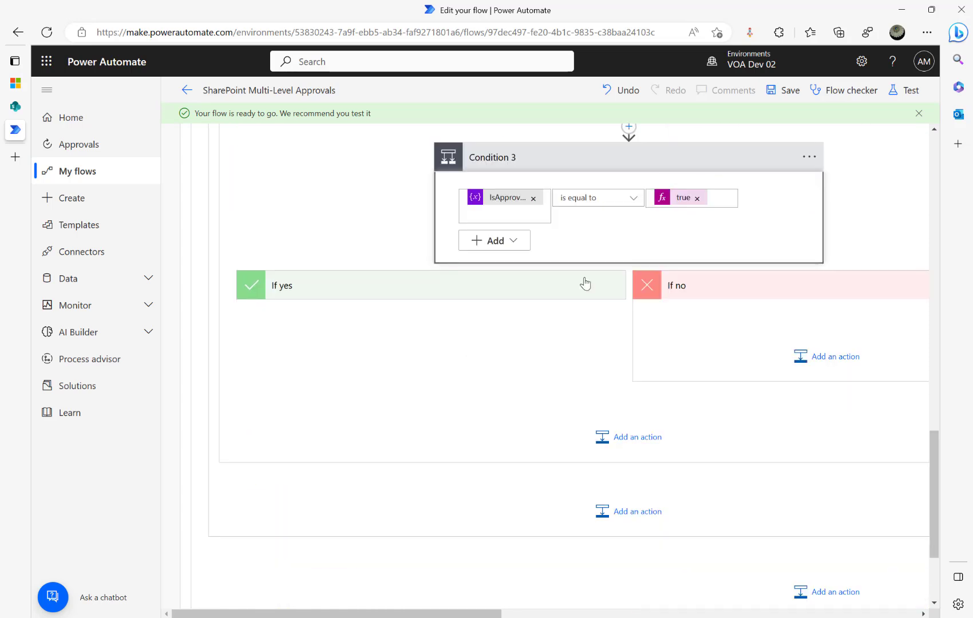
click(561, 161)
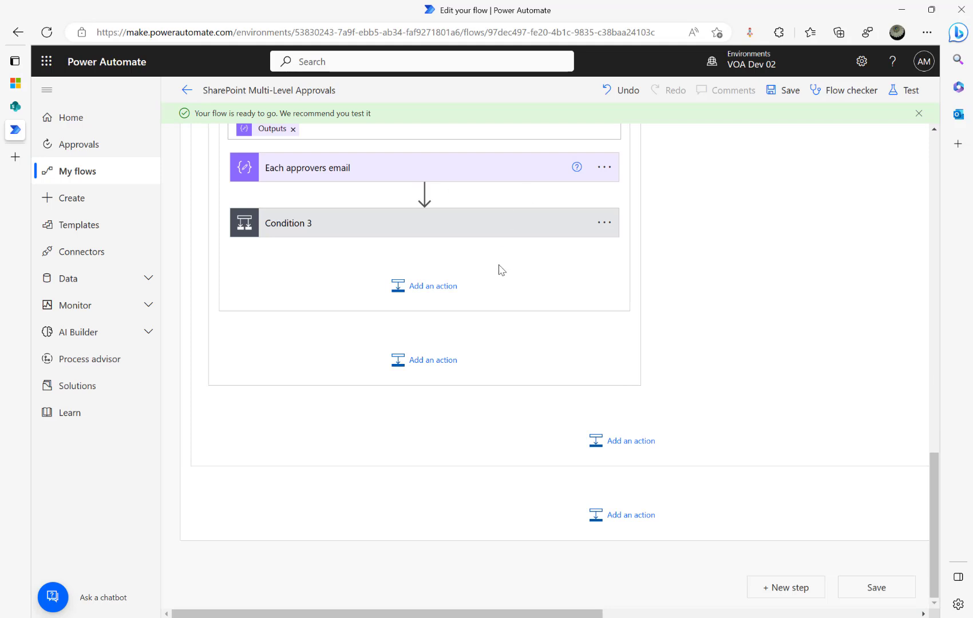
scroll(486, 295, up, 4)
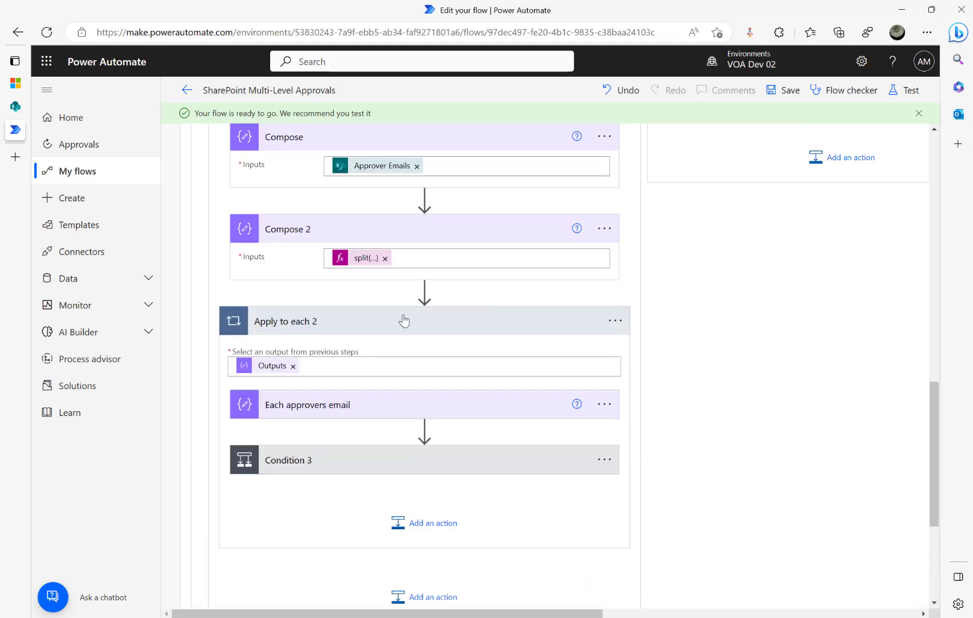
click(403, 318)
scroll(403, 319, up, 3)
scroll(413, 306, up, 2)
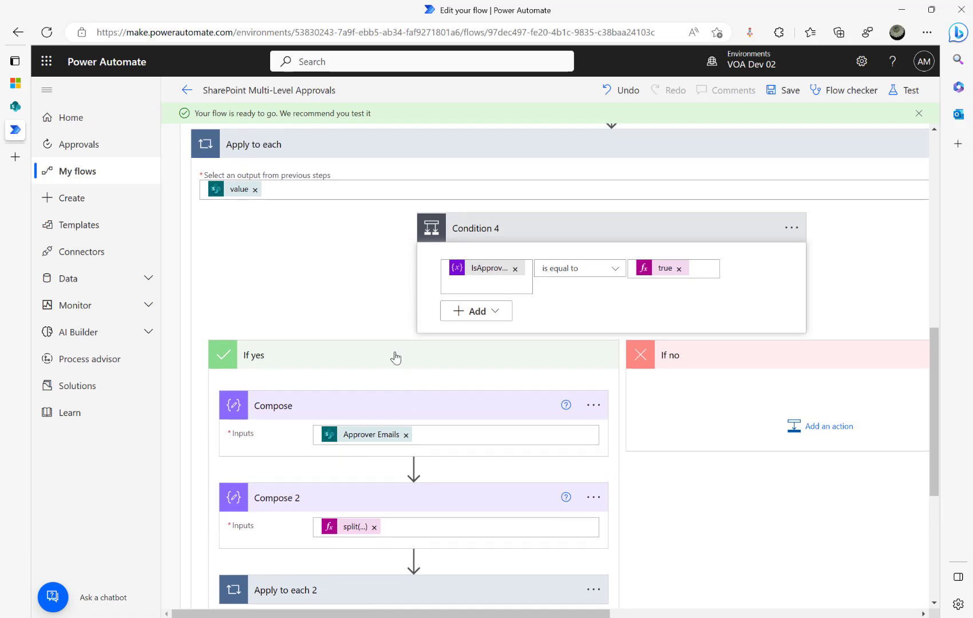
click(396, 358)
click(695, 362)
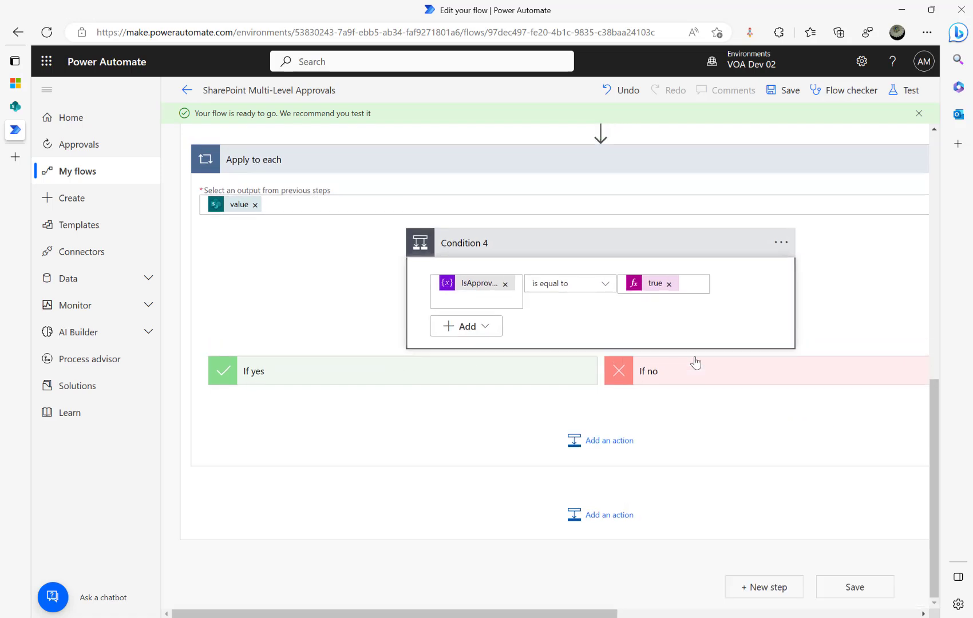
click(556, 254)
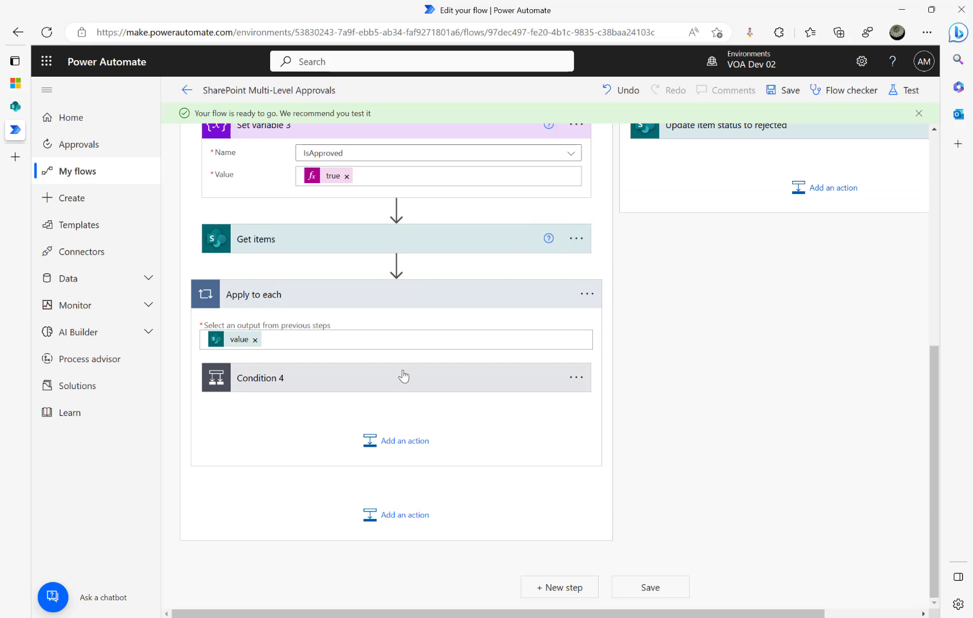
click(279, 296)
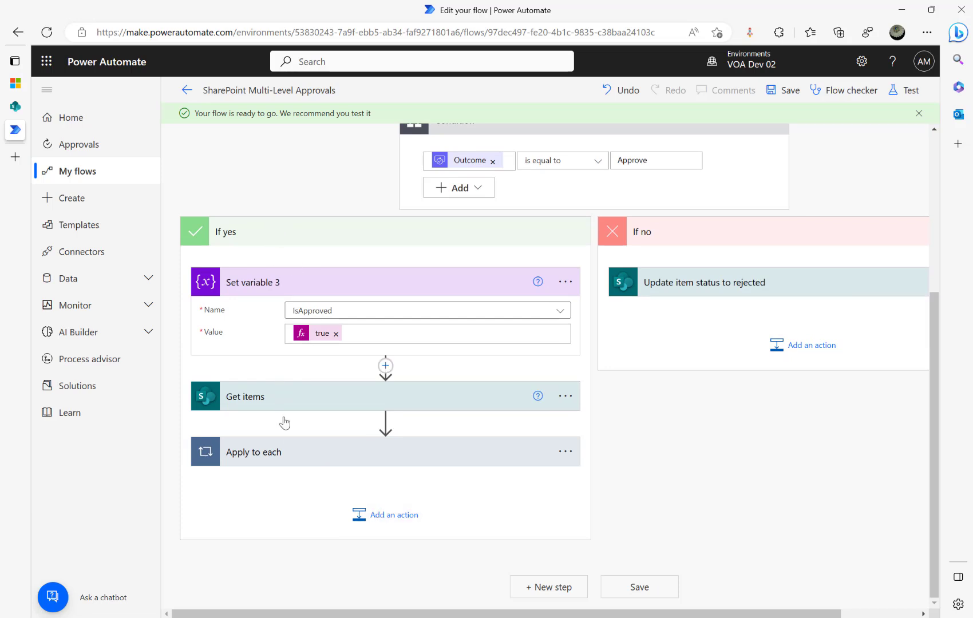
Add a Condition control after the outer Apply to each, within the yes branch of the first condition.
click(378, 516)
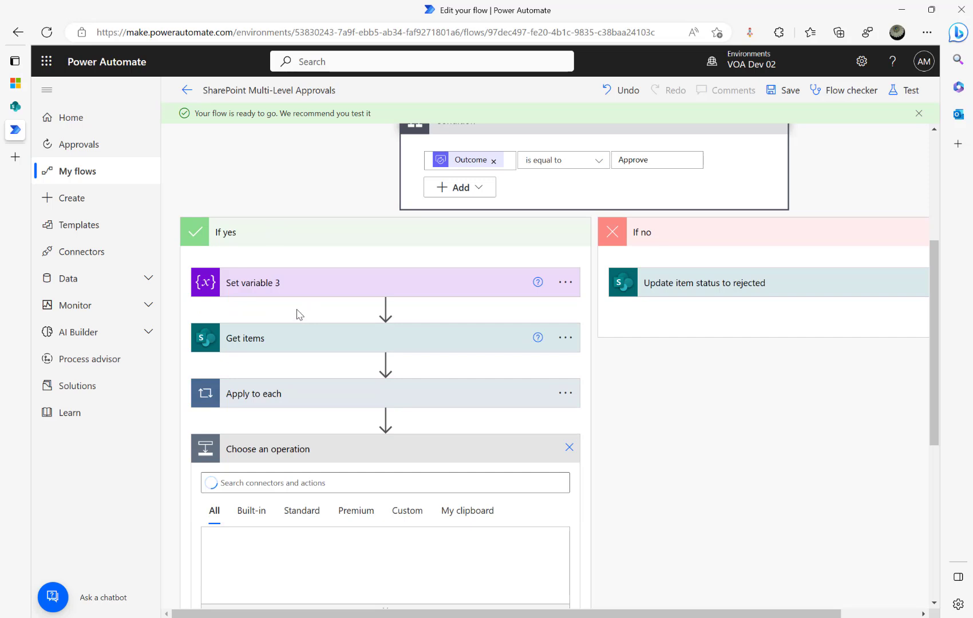
click(242, 553)
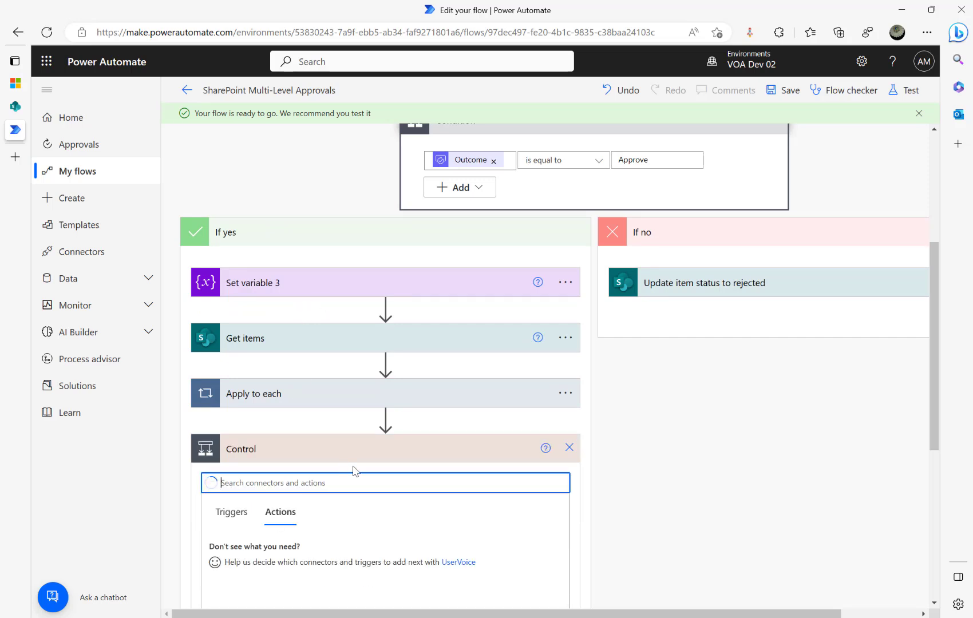
scroll(354, 471, down, 3)
click(252, 404)
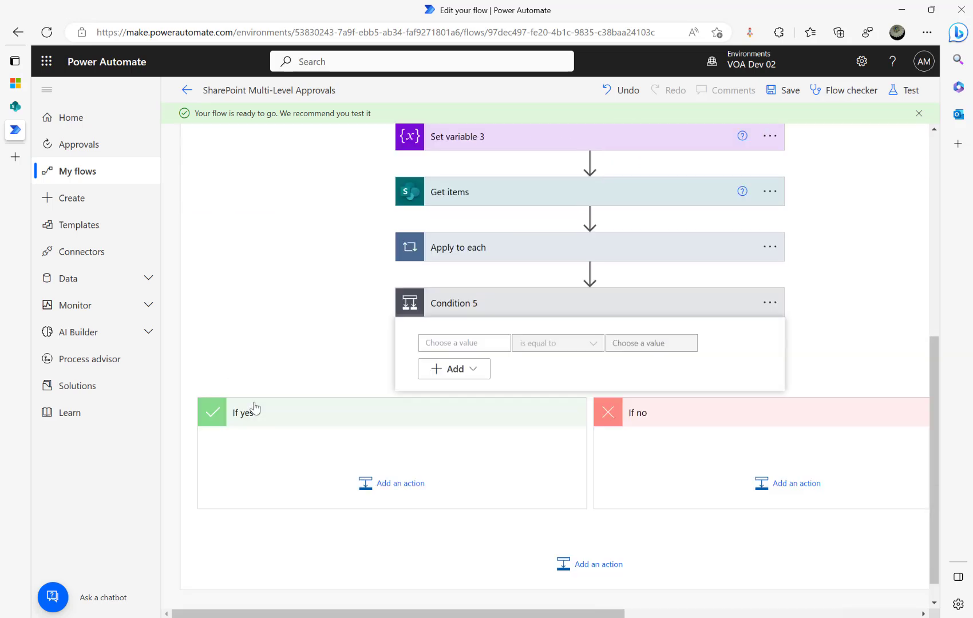
Set Condition 5 to check that the IsApproved variable is equal to the expression true.
click(469, 342)
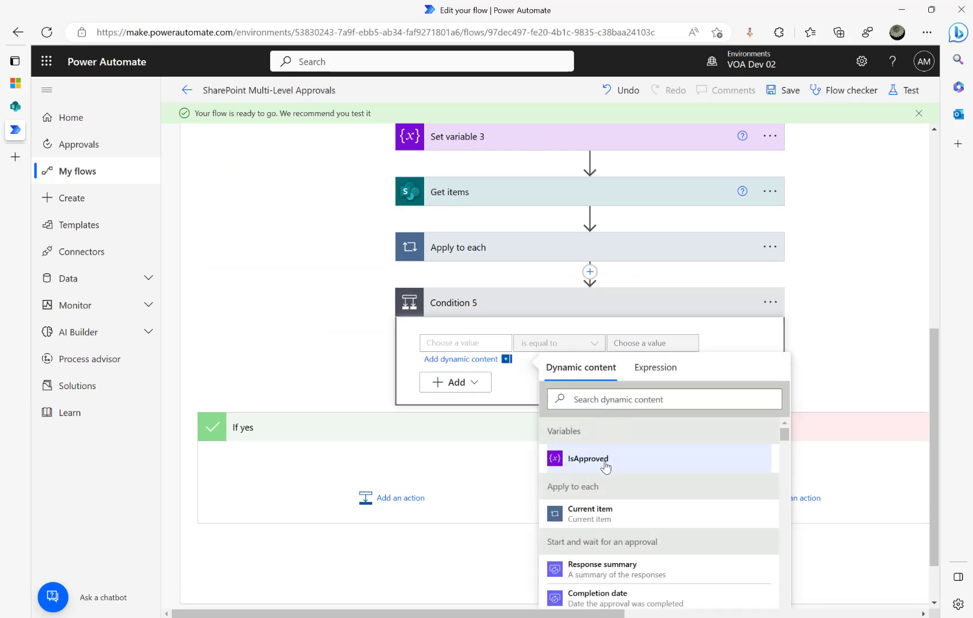
click(607, 465)
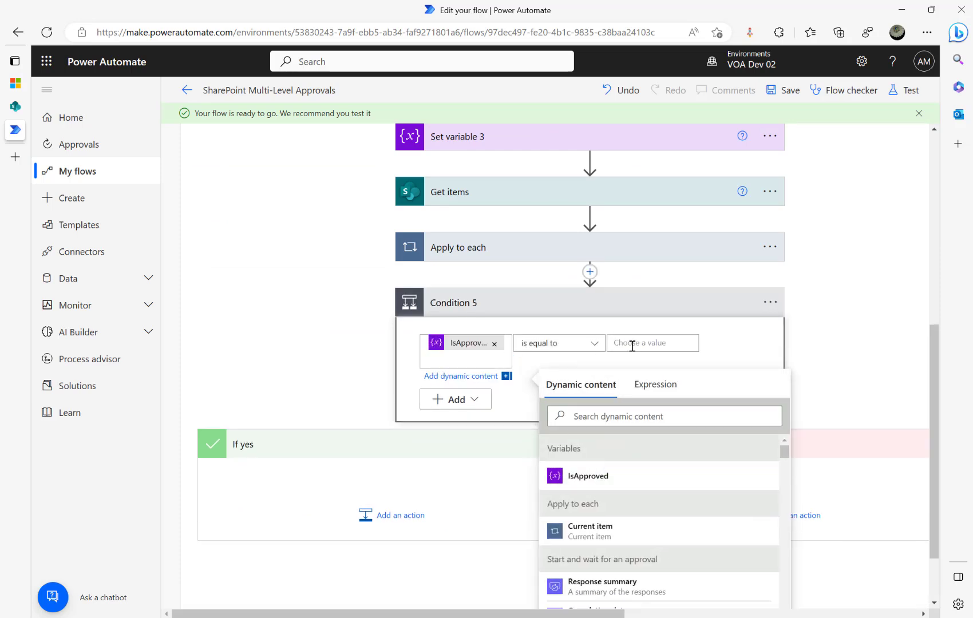
click(632, 346)
click(813, 367)
text(true)
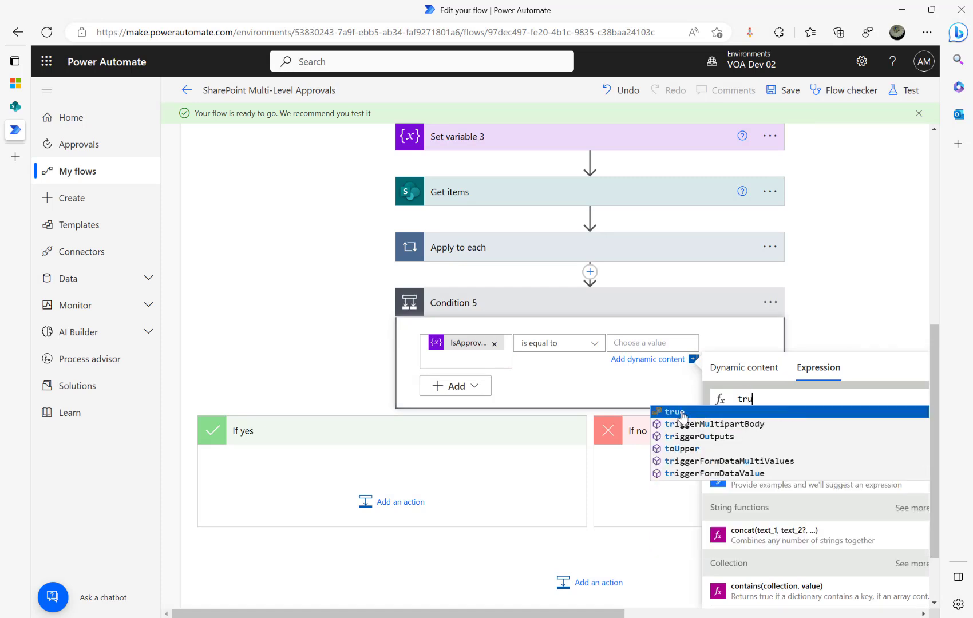
click(675, 412)
click(744, 433)
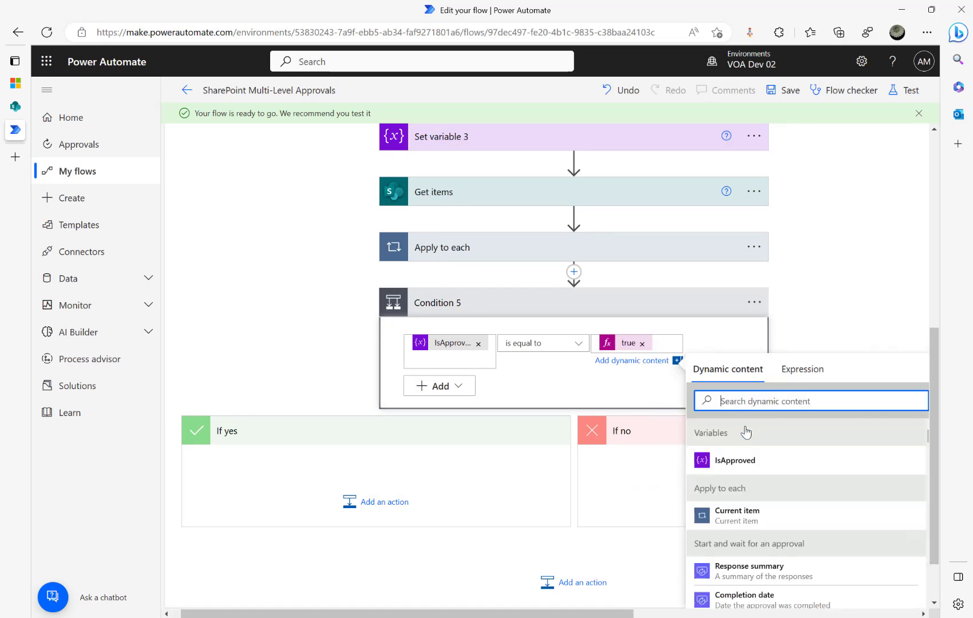
Insert the copied SharePoint Update item action into the yes branch of Condition 5 and expand the condition again.
click(385, 503)
click(472, 544)
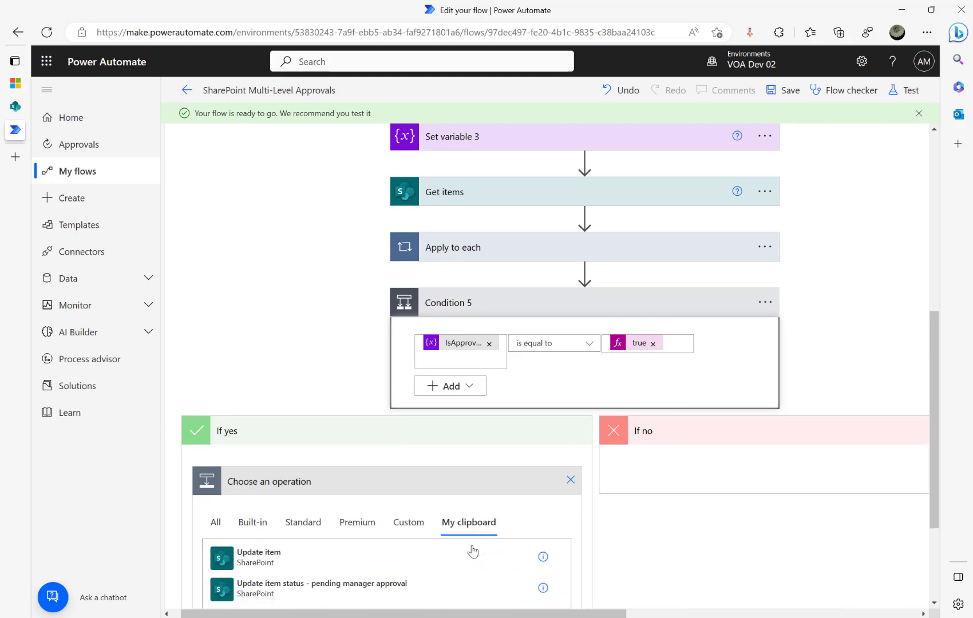
click(250, 558)
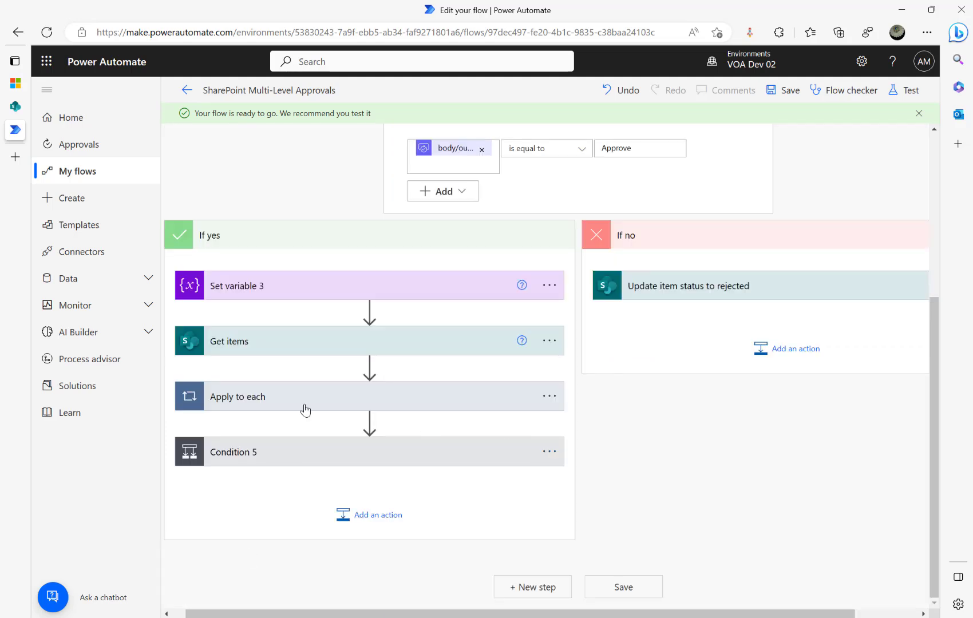
click(297, 451)
scroll(416, 433, down, 5)
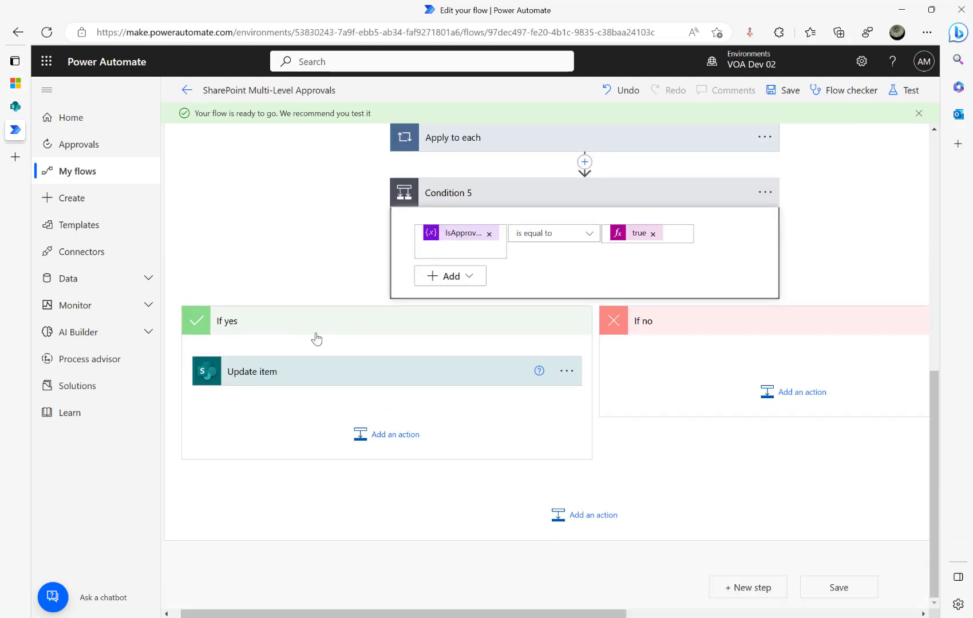
Set the Approval Status Value to Manager Approved in the Update item action of Condition 5.
click(343, 374)
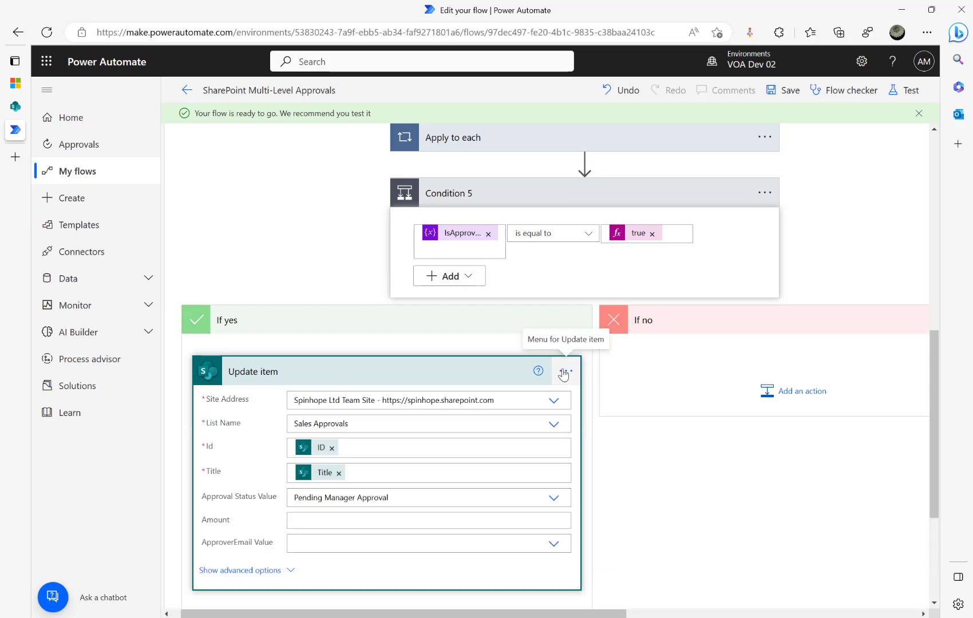
click(564, 372)
click(359, 373)
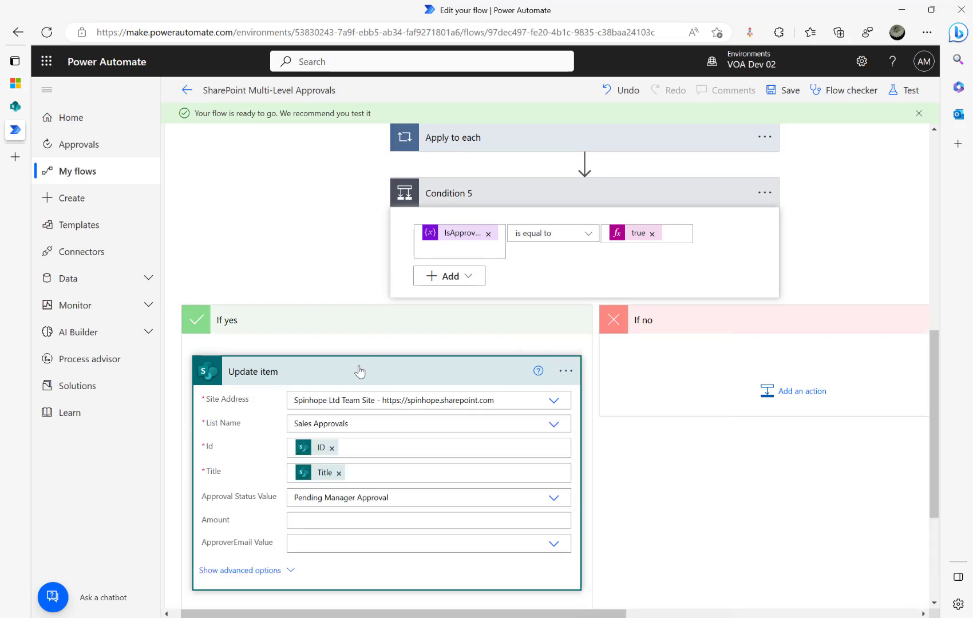
click(366, 369)
click(366, 368)
click(426, 500)
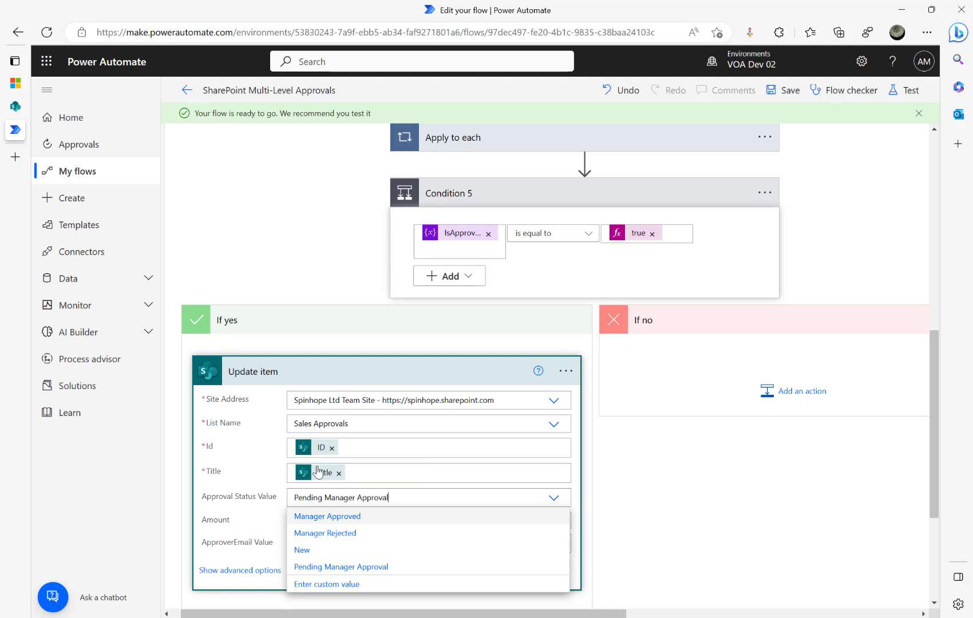
click(326, 517)
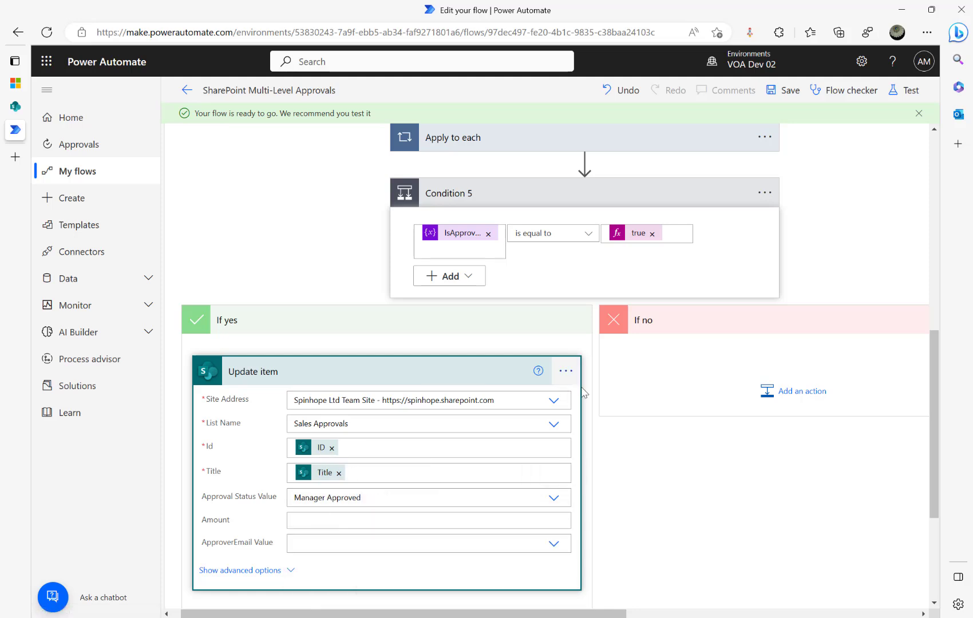
Save the flow and start a manual test run.
click(790, 92)
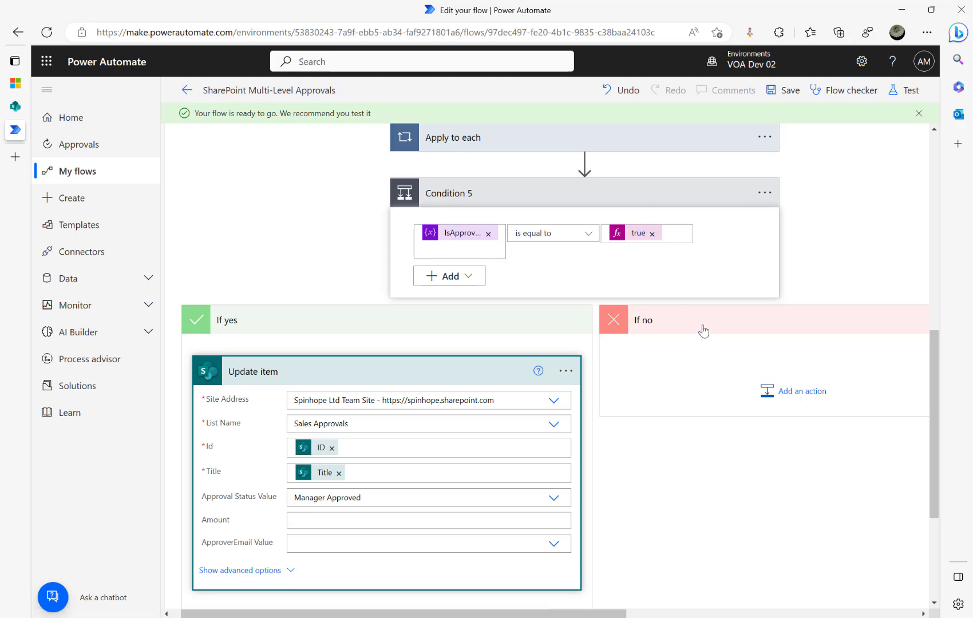
click(902, 95)
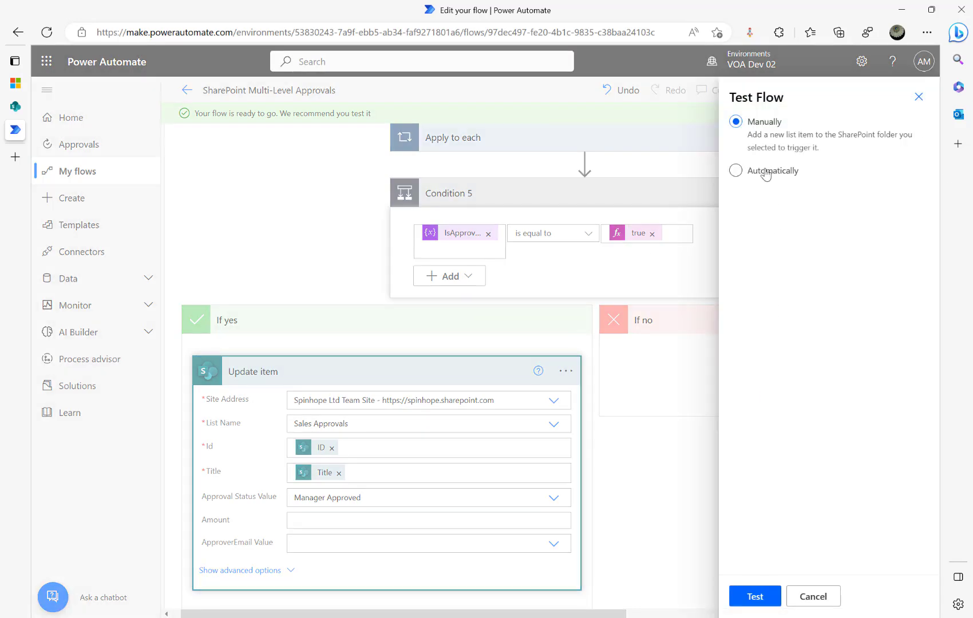
click(755, 598)
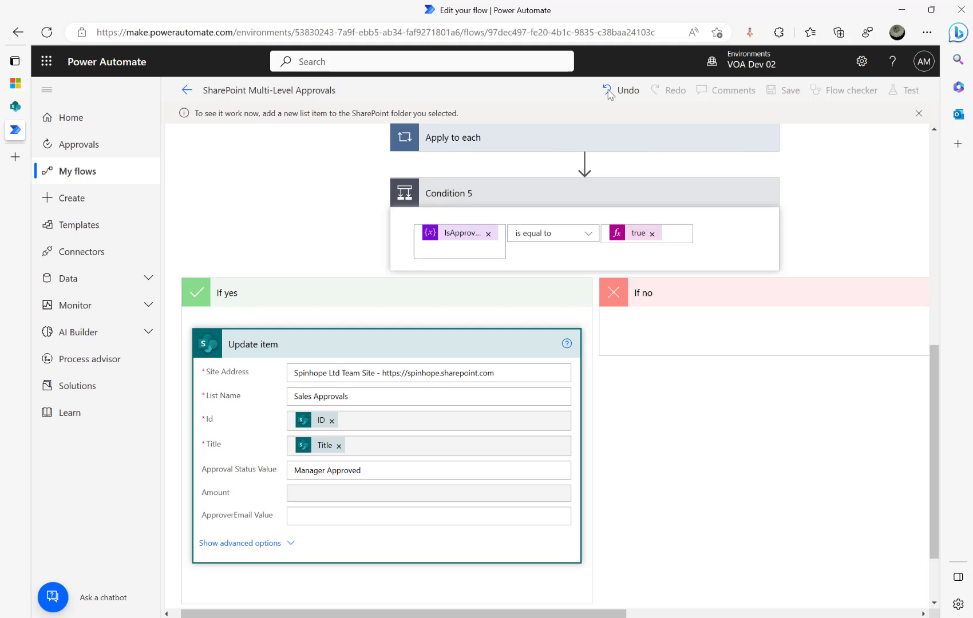
Switch to SharePoint and delete the Product 100 item from the Sales Approvals list.
click(15, 106)
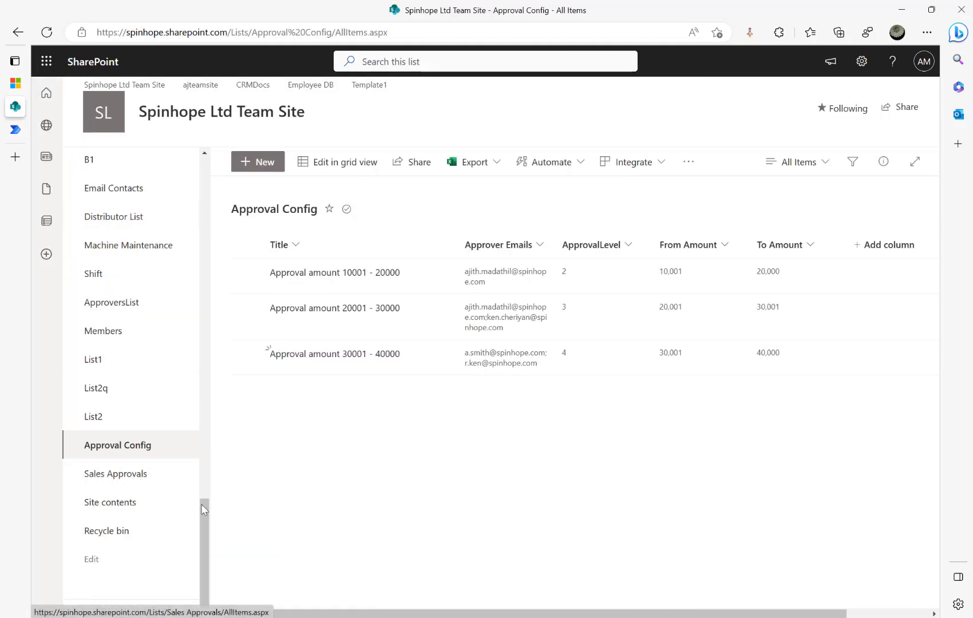
click(117, 484)
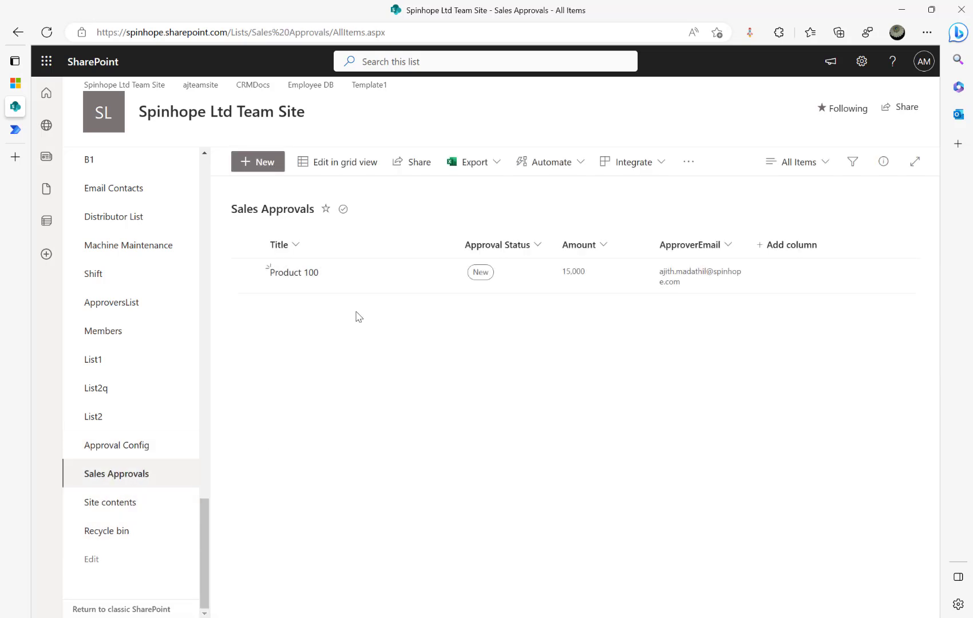
click(247, 273)
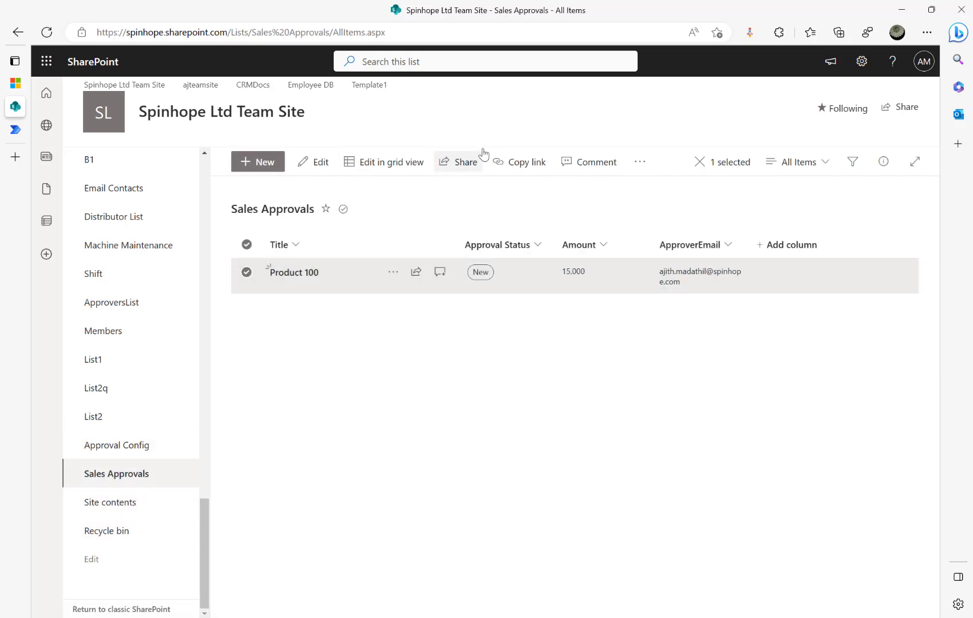
click(639, 162)
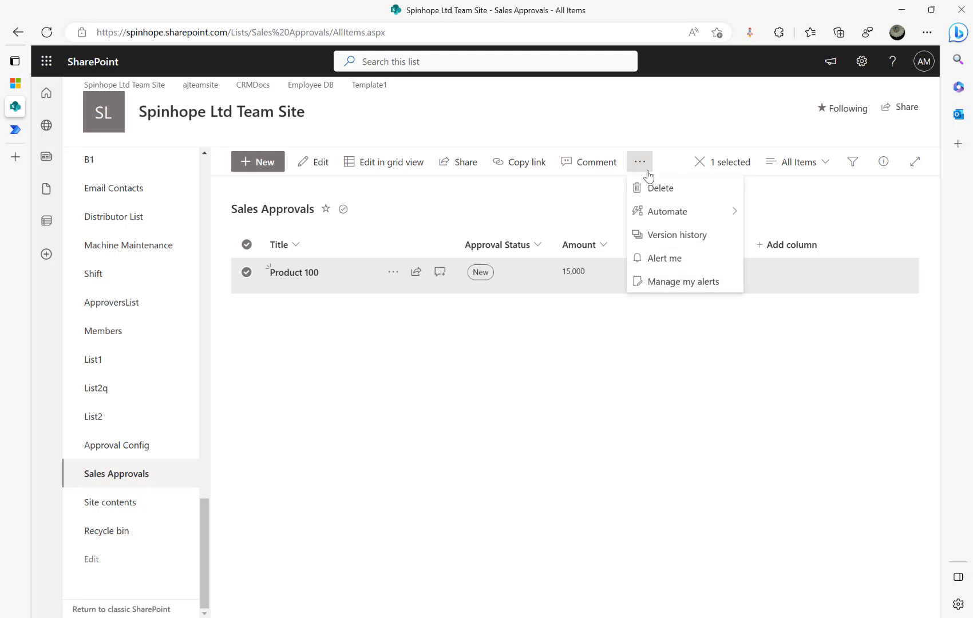
click(655, 187)
click(526, 385)
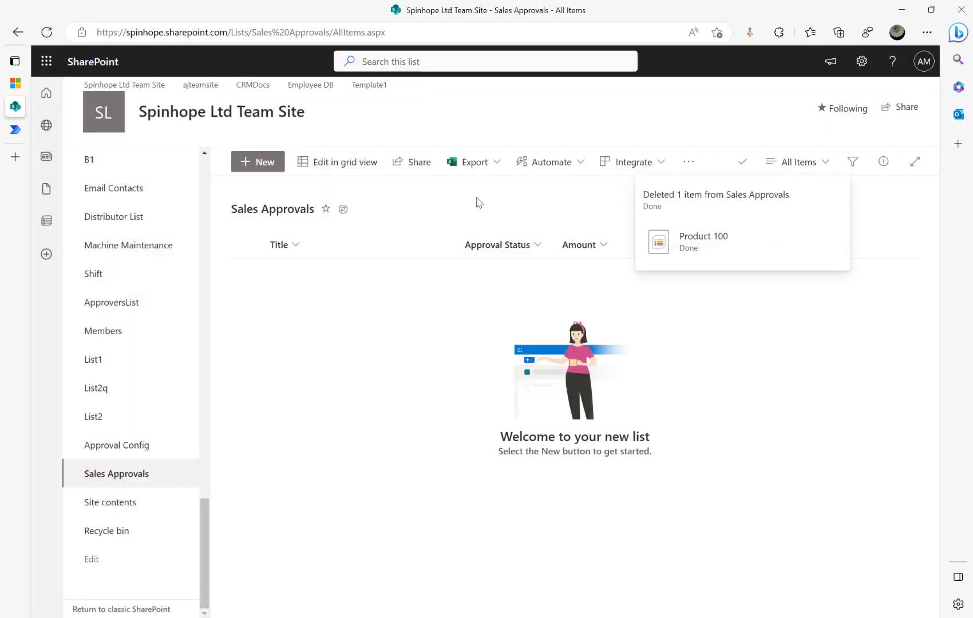
Create a Sales Approvals item titled Prod 100 with Amount 15000 and the manager's approver email, and save it.
click(257, 162)
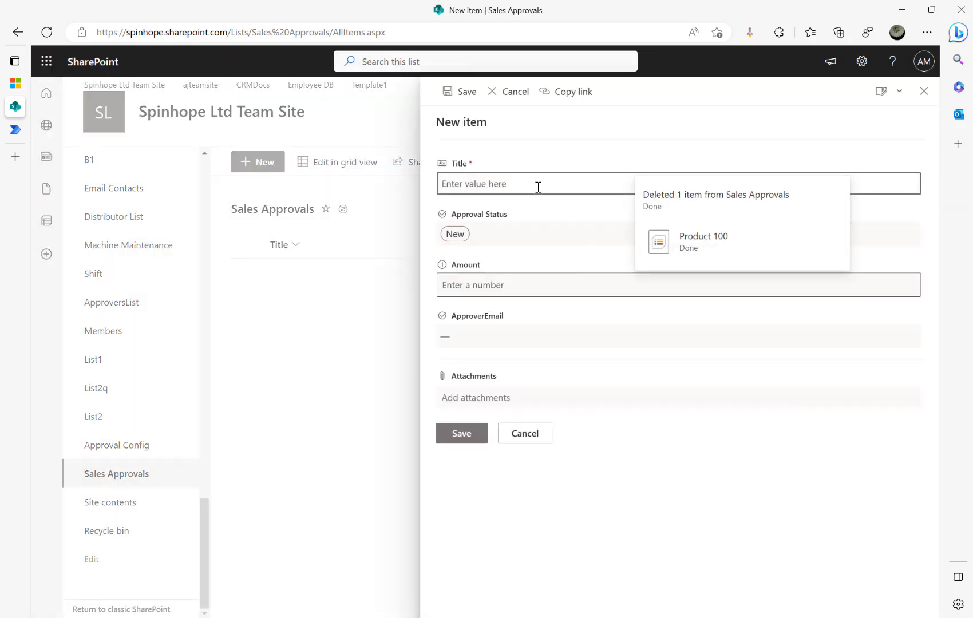
text(PRo)
click(594, 276)
text(15000)
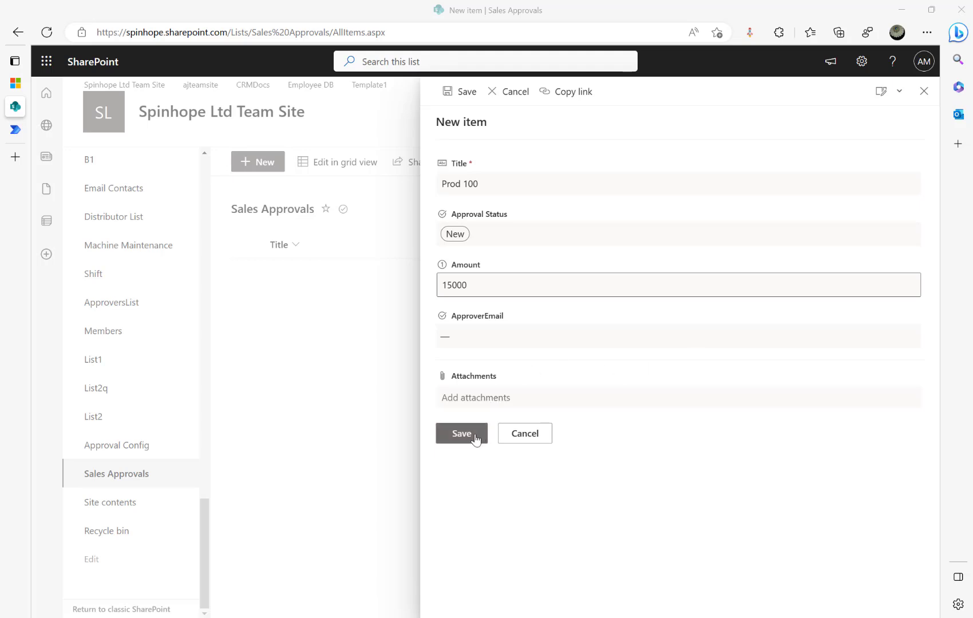
click(505, 336)
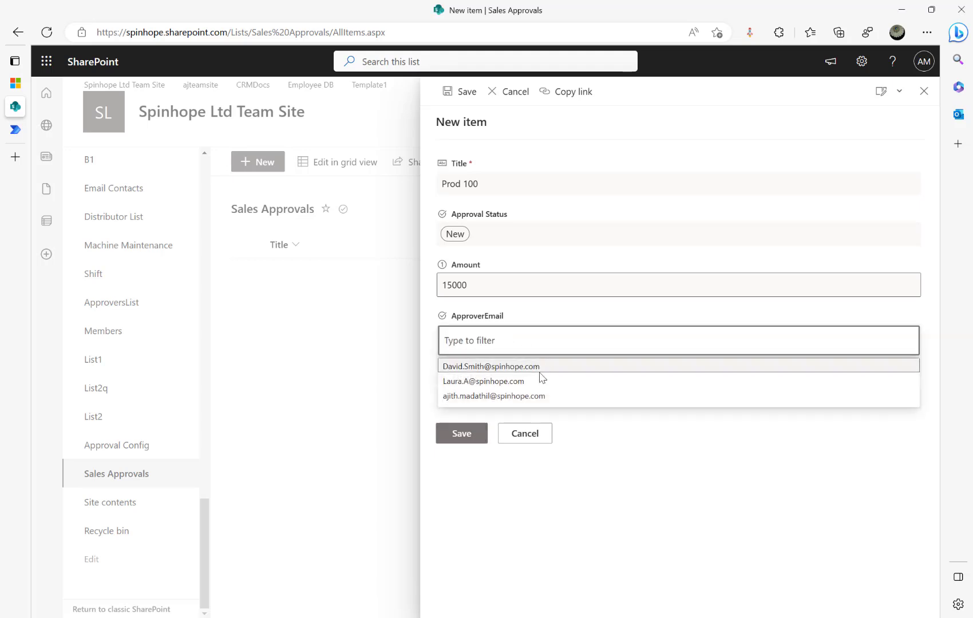
click(508, 395)
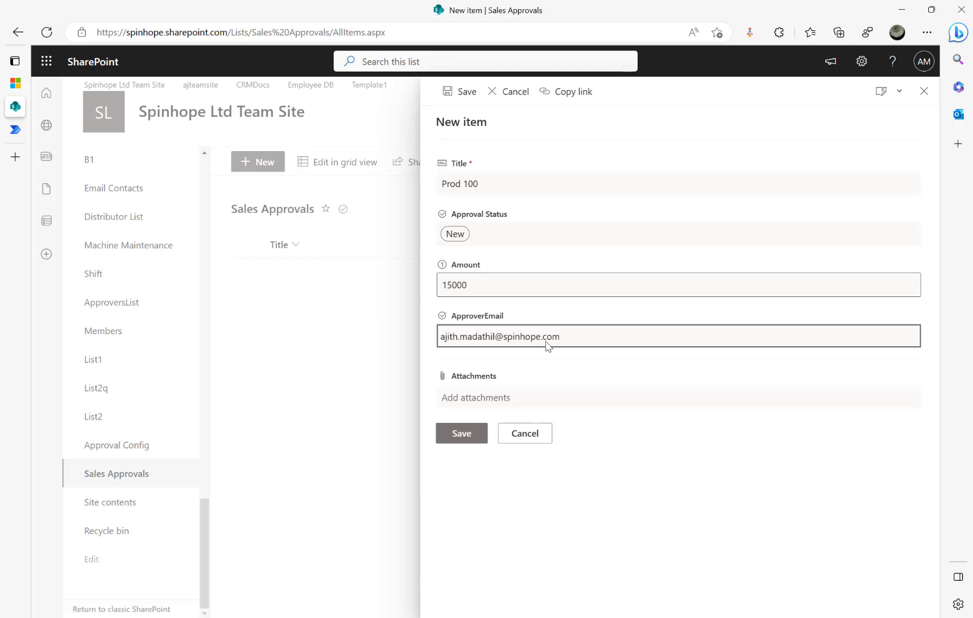
click(462, 434)
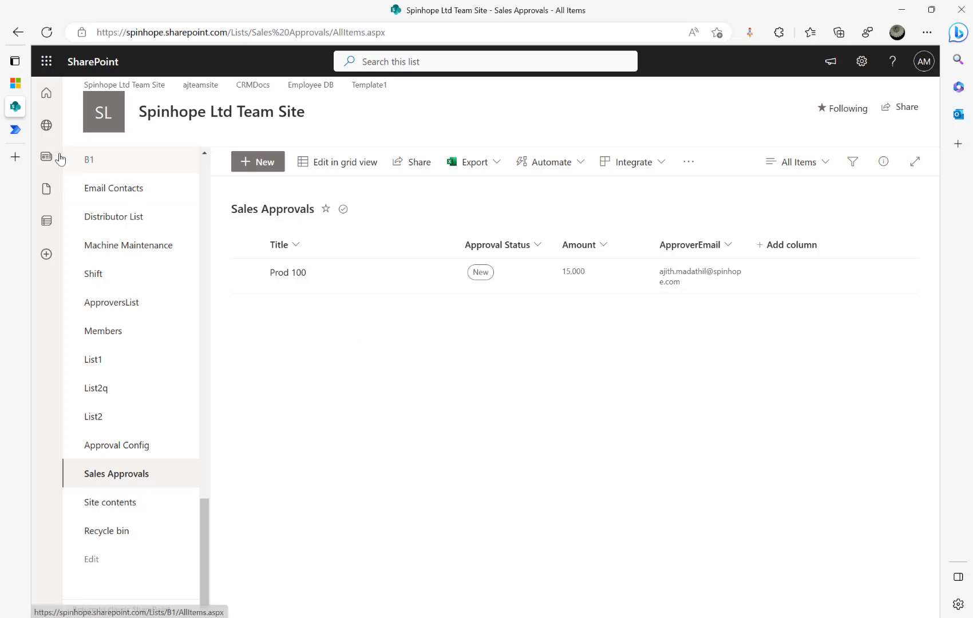
Switch to Power Automate, approve the "Please approve amount 10K" email request without comments, and close the message.
mouse_move(16, 129)
click(58, 132)
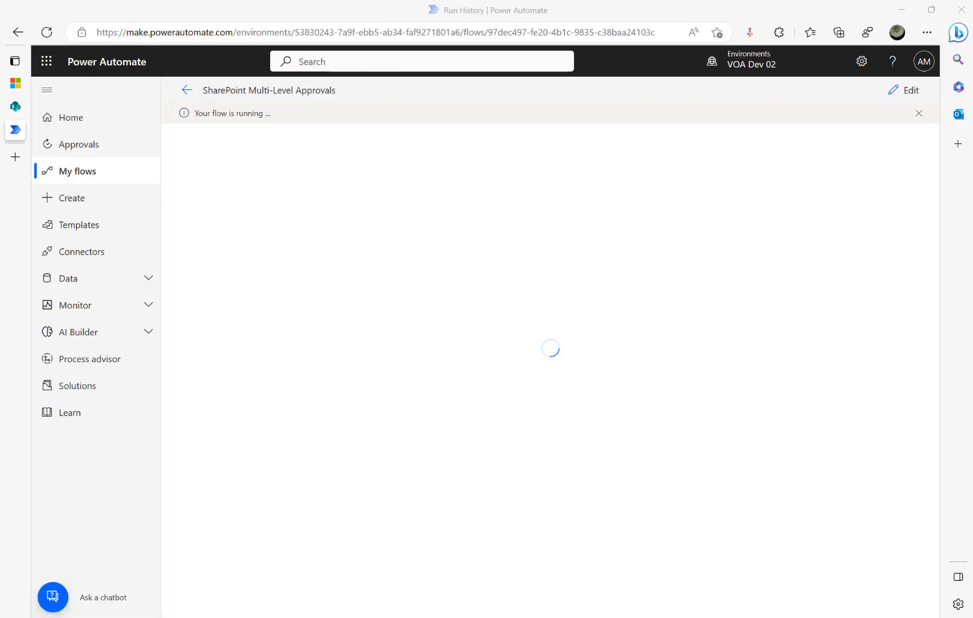
drag(972, 114, 491, 99)
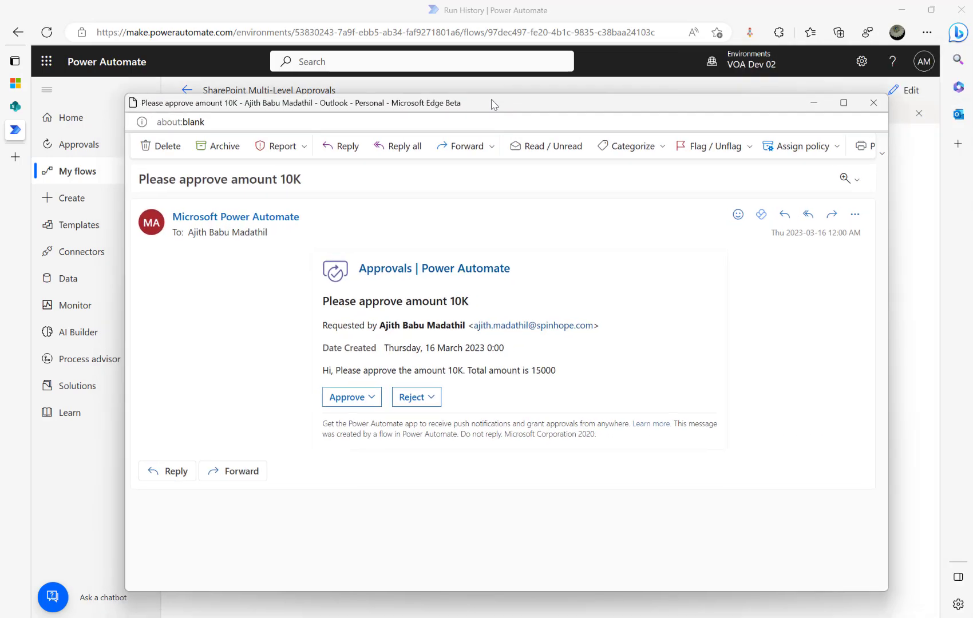
click(369, 399)
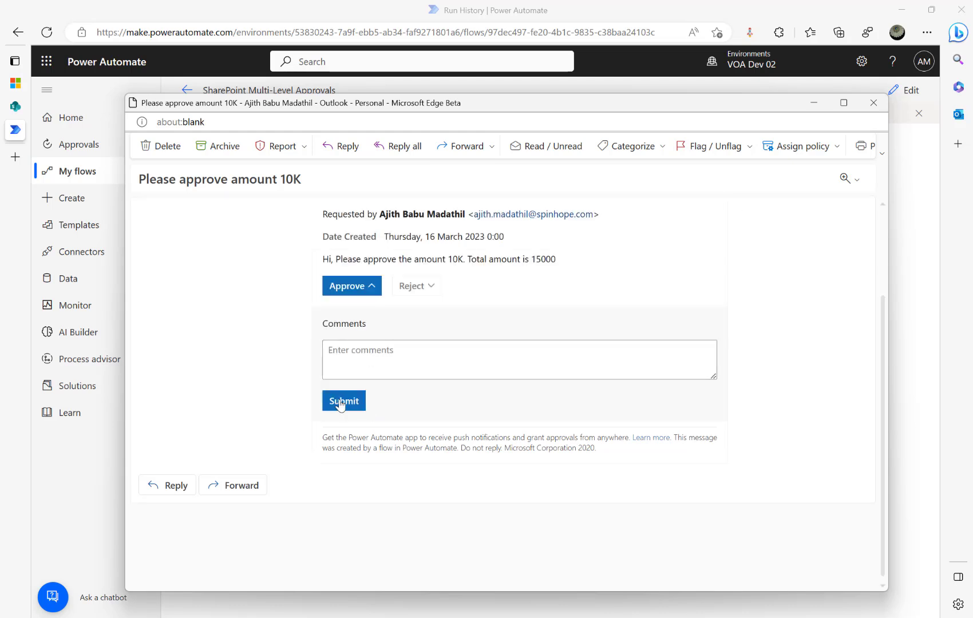
click(341, 403)
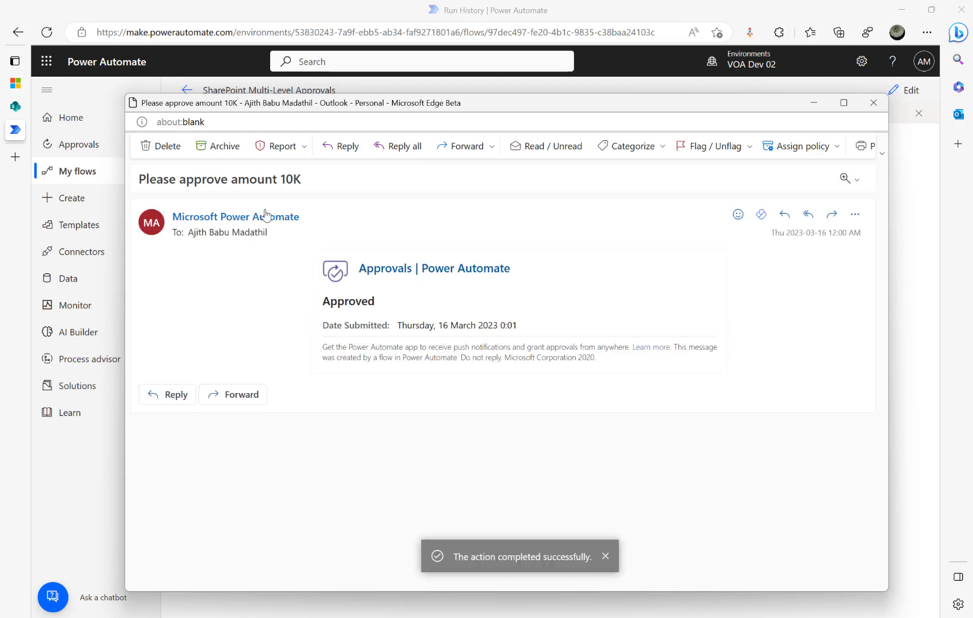
click(872, 103)
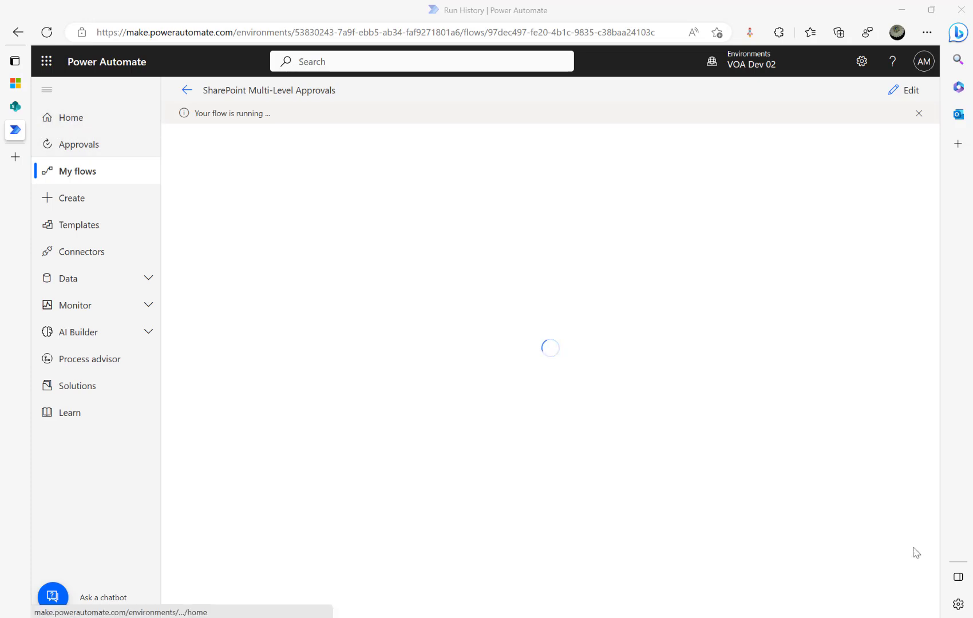
Refresh the Sales Approvals list in SharePoint to check Prod 100's Approval Status, and check the flow run in Power Automate.
click(20, 115)
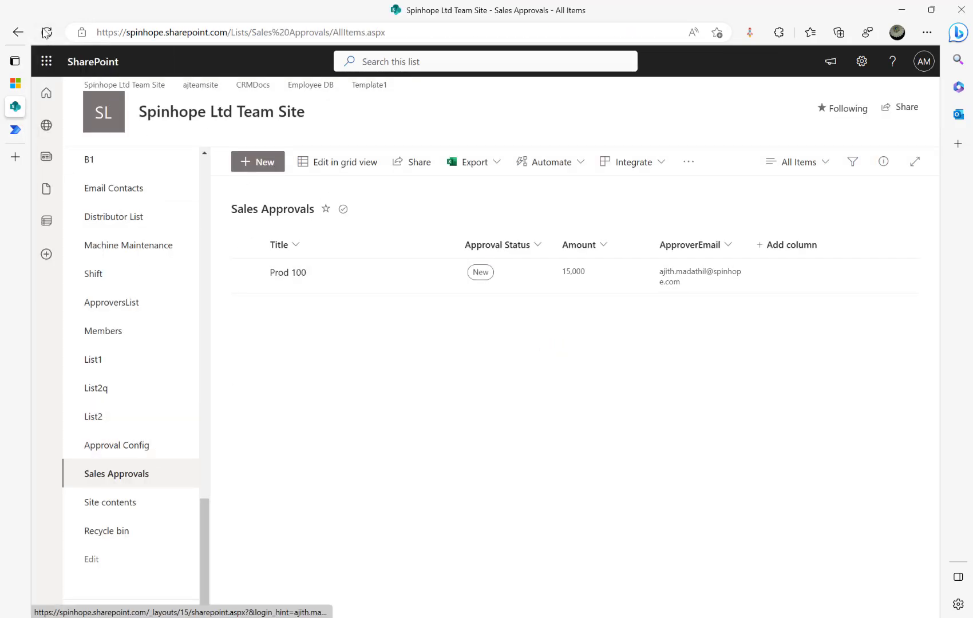
click(47, 32)
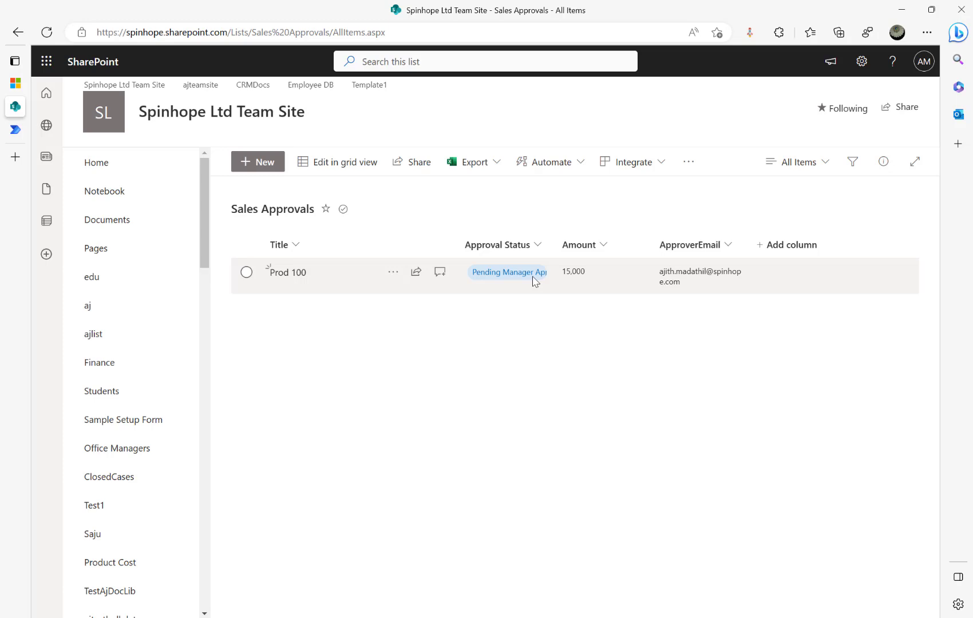
click(16, 130)
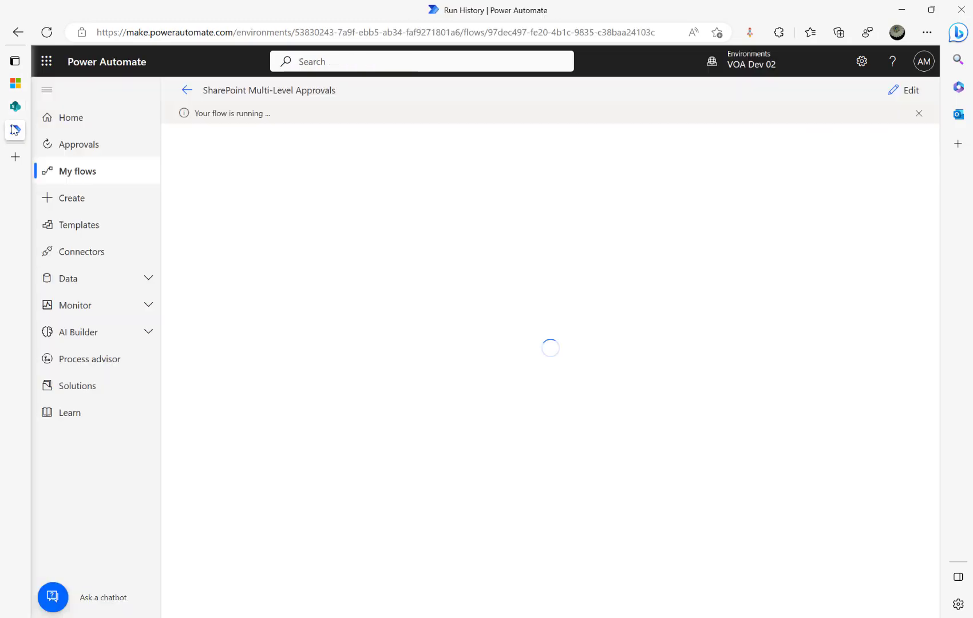
click(19, 89)
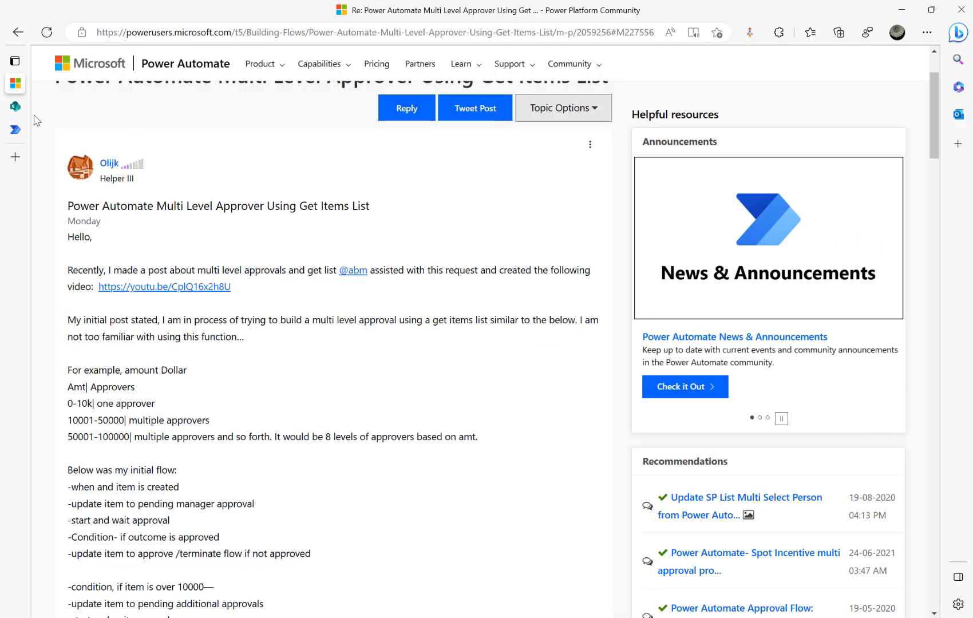
click(16, 131)
mouse_move(35, 114)
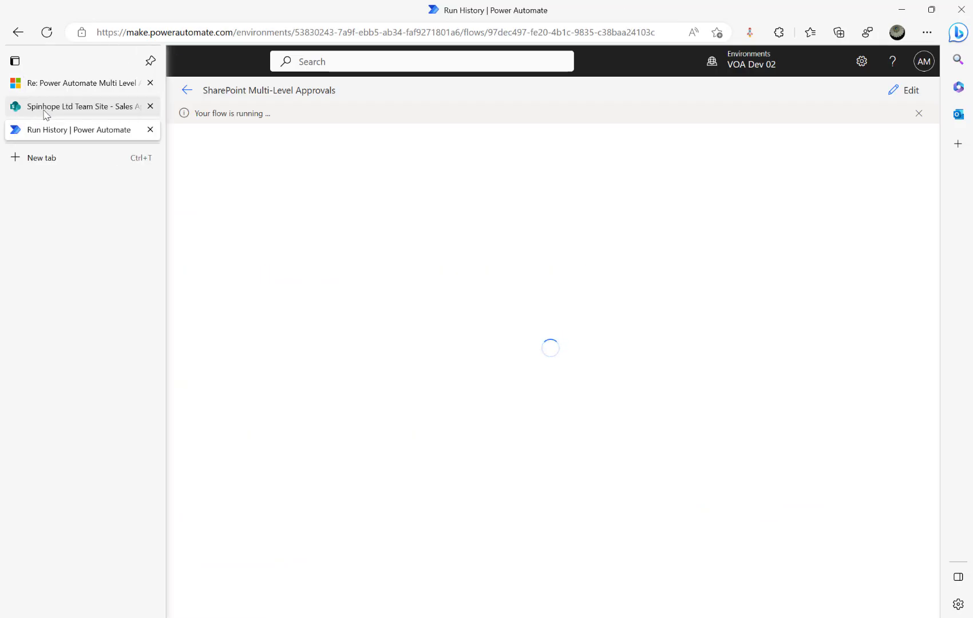
Return to SharePoint and open the Approval Config list to review the approvers for each amount range.
click(16, 105)
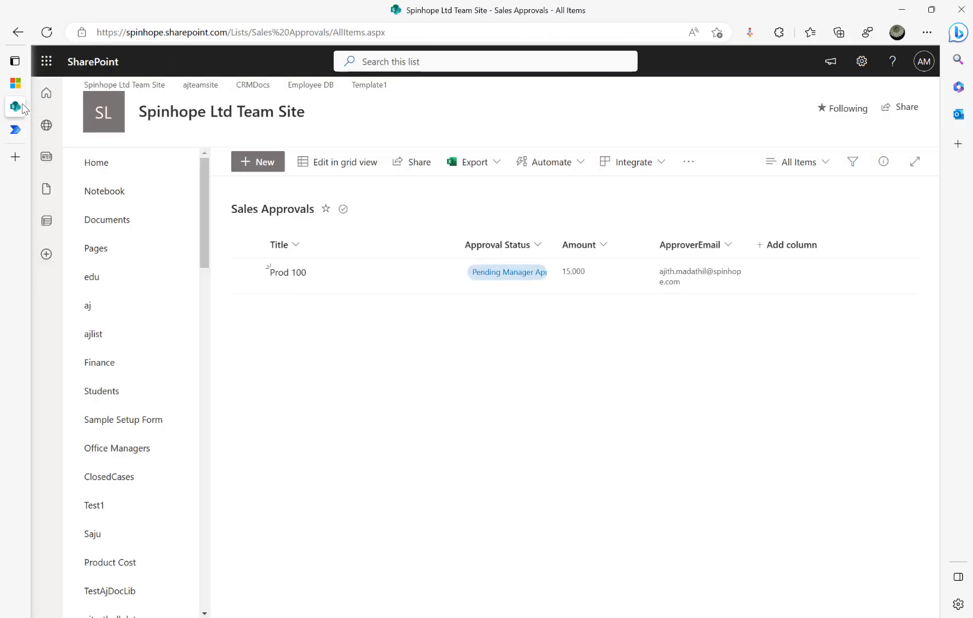
scroll(125, 470, down, 20)
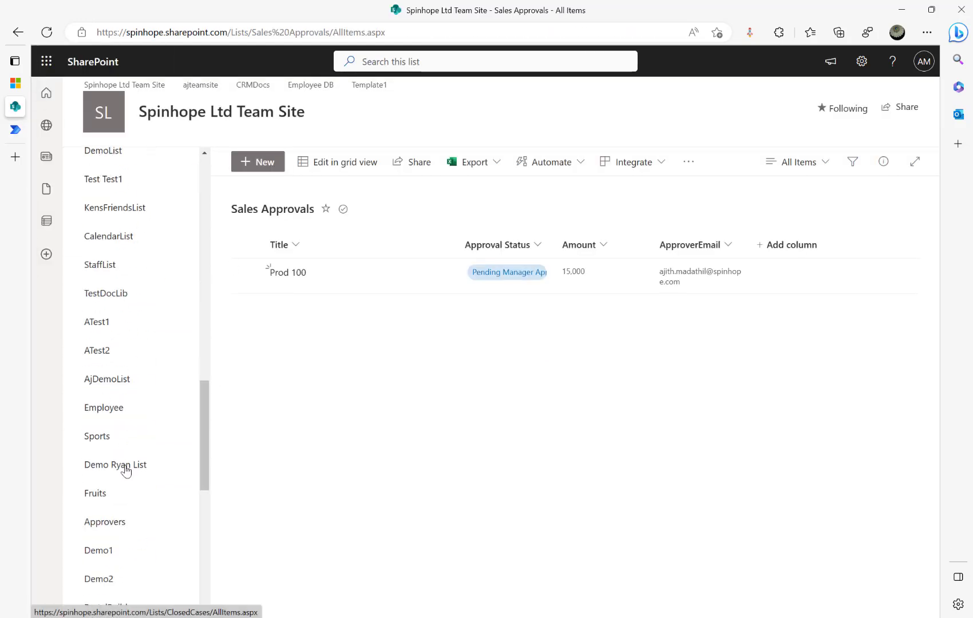
scroll(126, 469, down, 1)
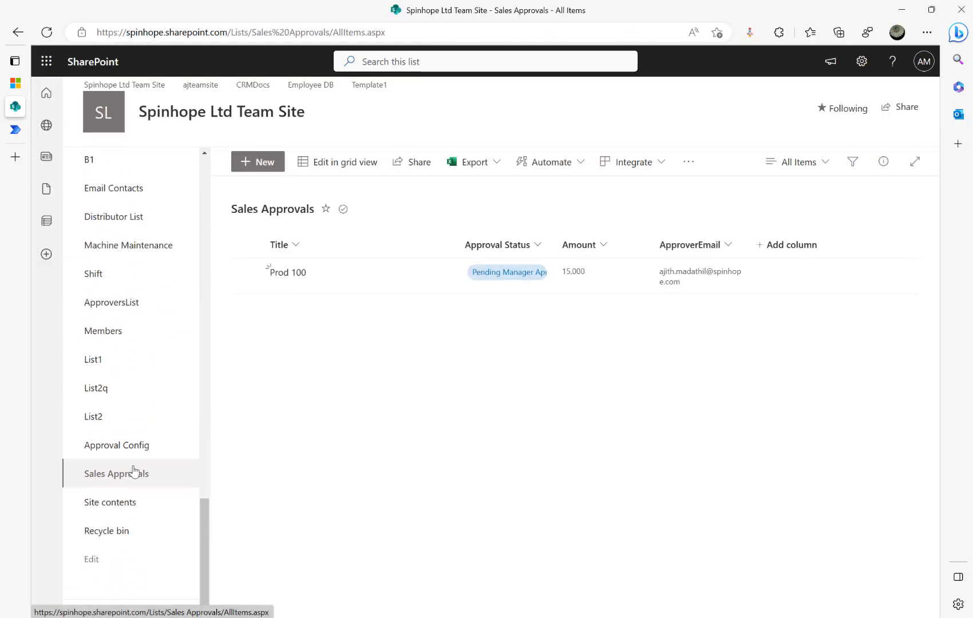
click(115, 449)
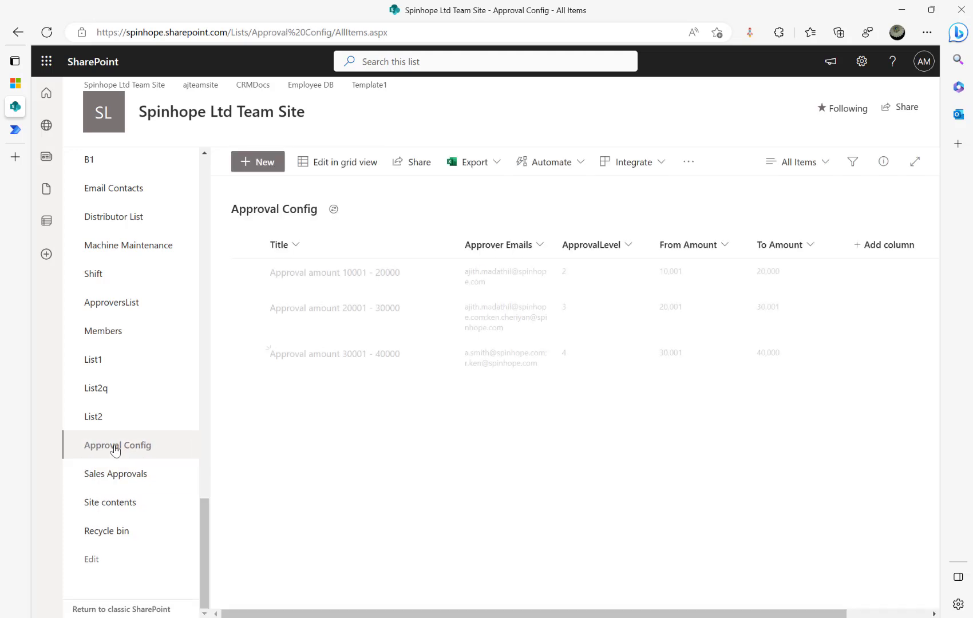
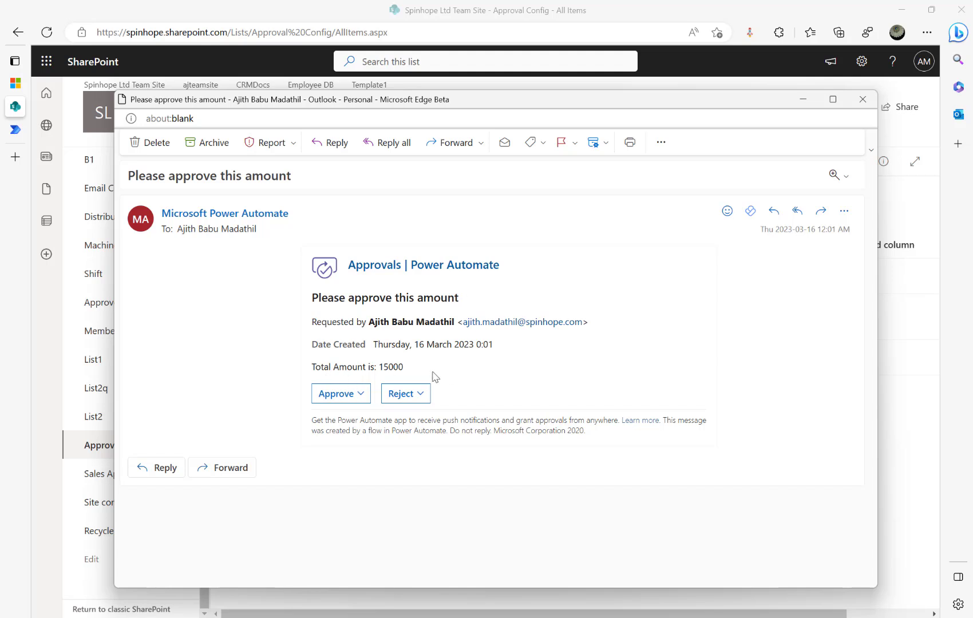
Approve the second-level "Please approve this amount" email request without comments and close the message.
click(339, 394)
click(342, 402)
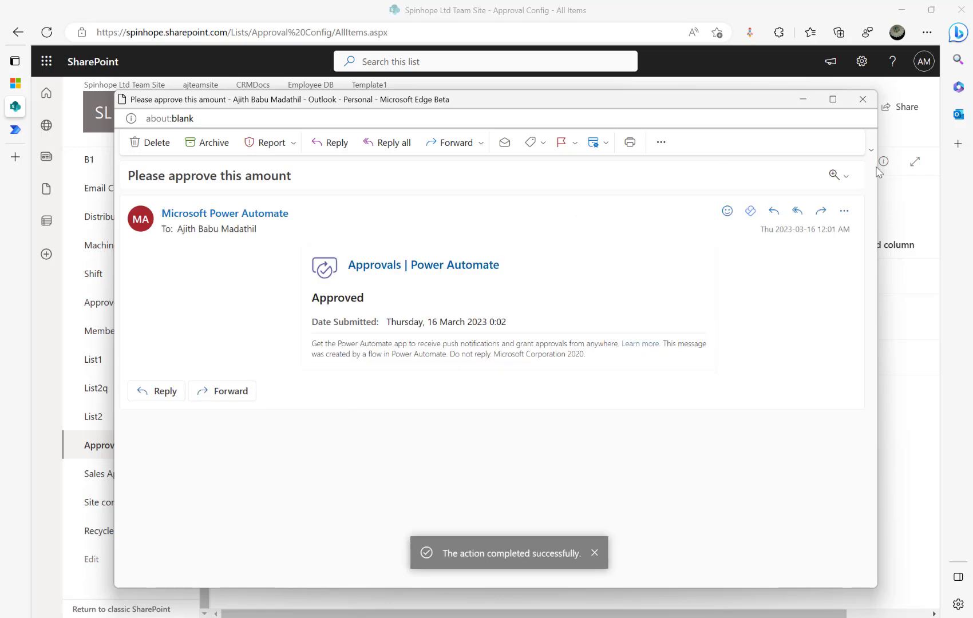
click(863, 99)
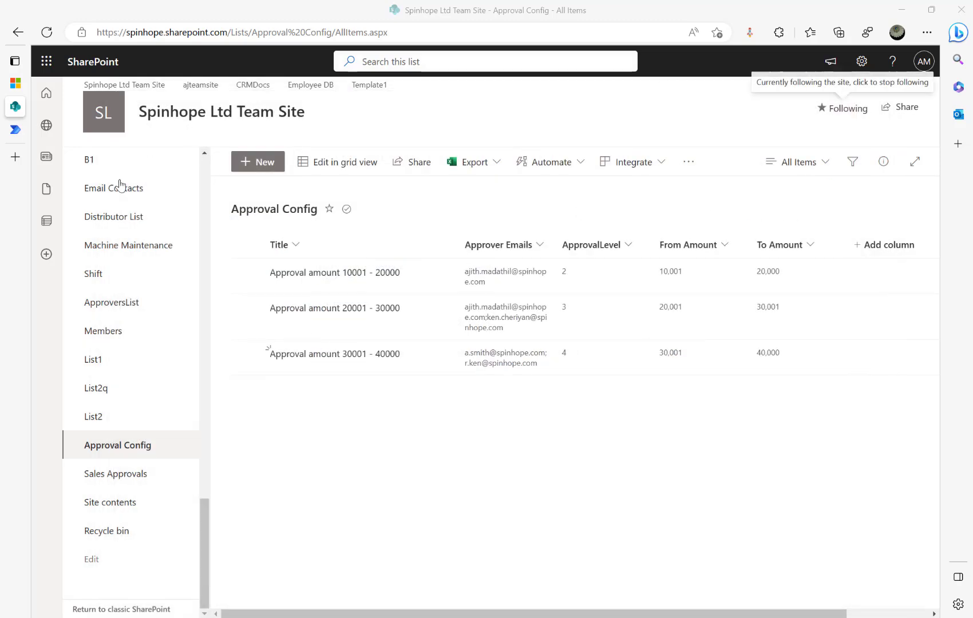
Check the flow run in Power Automate, and refresh the Sales Approvals list in SharePoint to check Prod 100's Approval Status.
click(16, 129)
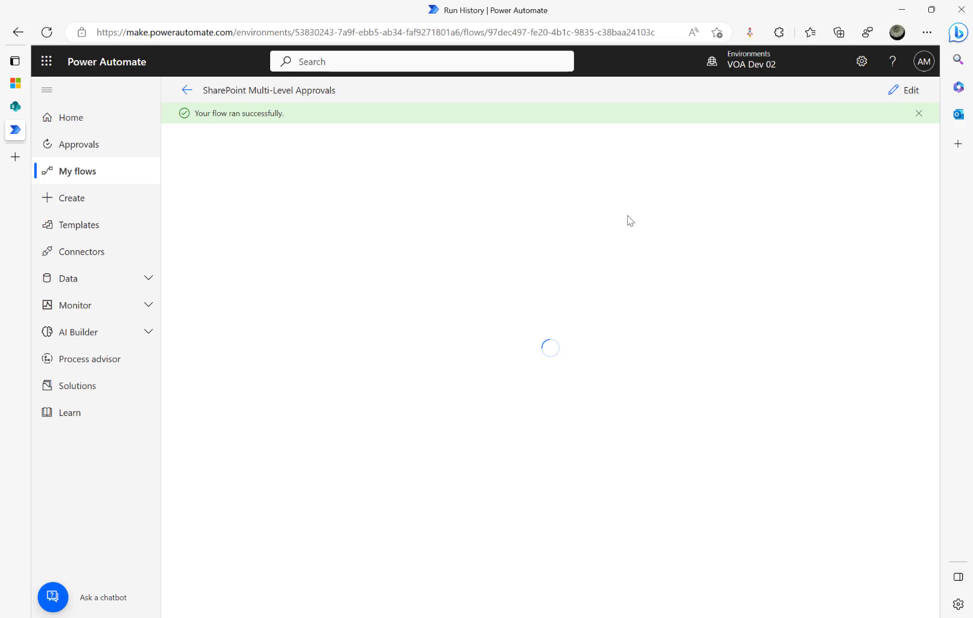
click(17, 106)
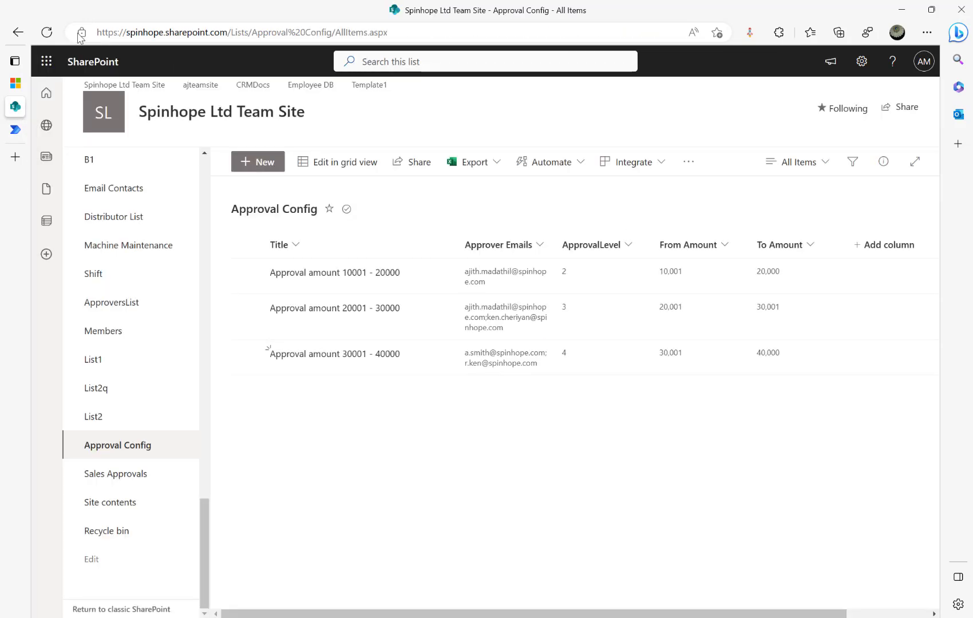
click(107, 474)
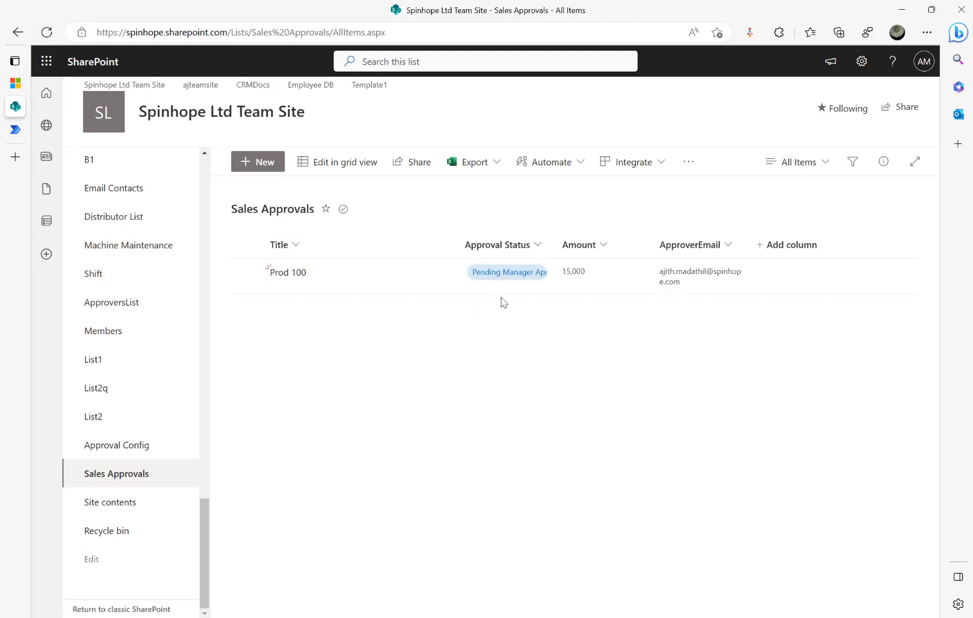
click(49, 39)
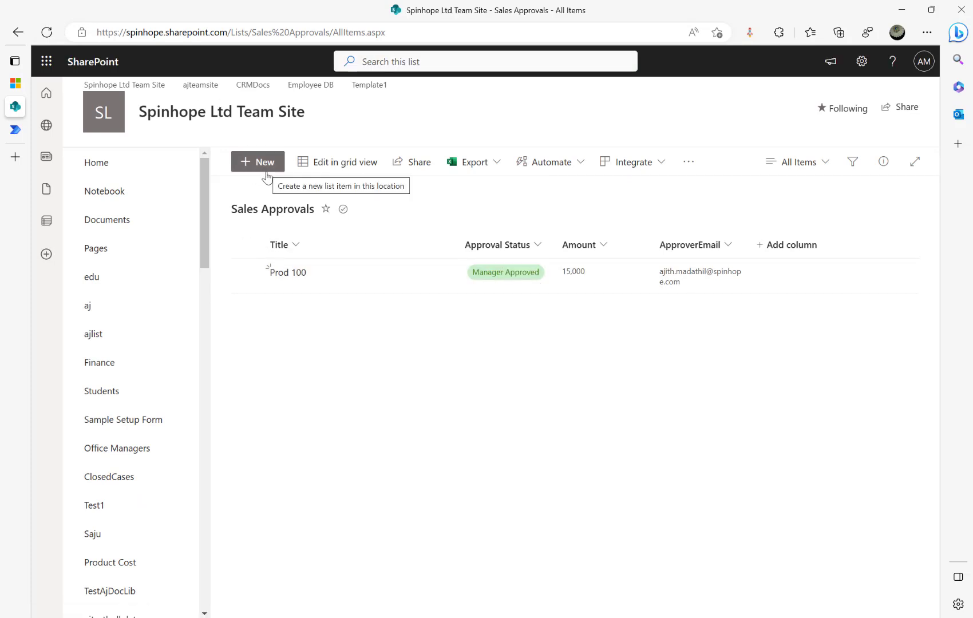
Switch to Power Automate, open the latest run from the flow's run history, and expand its Condition action.
click(11, 132)
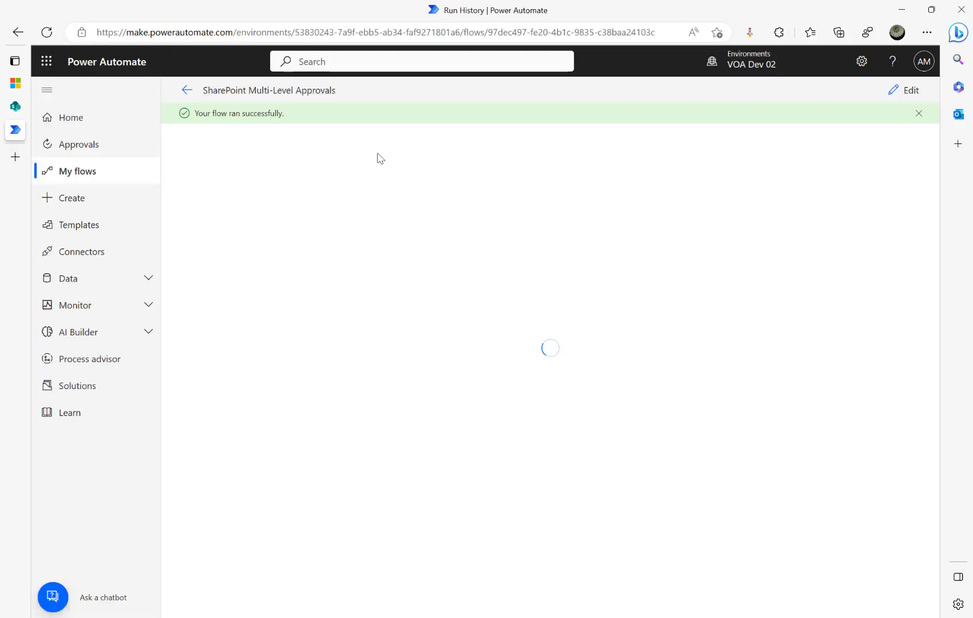
click(187, 95)
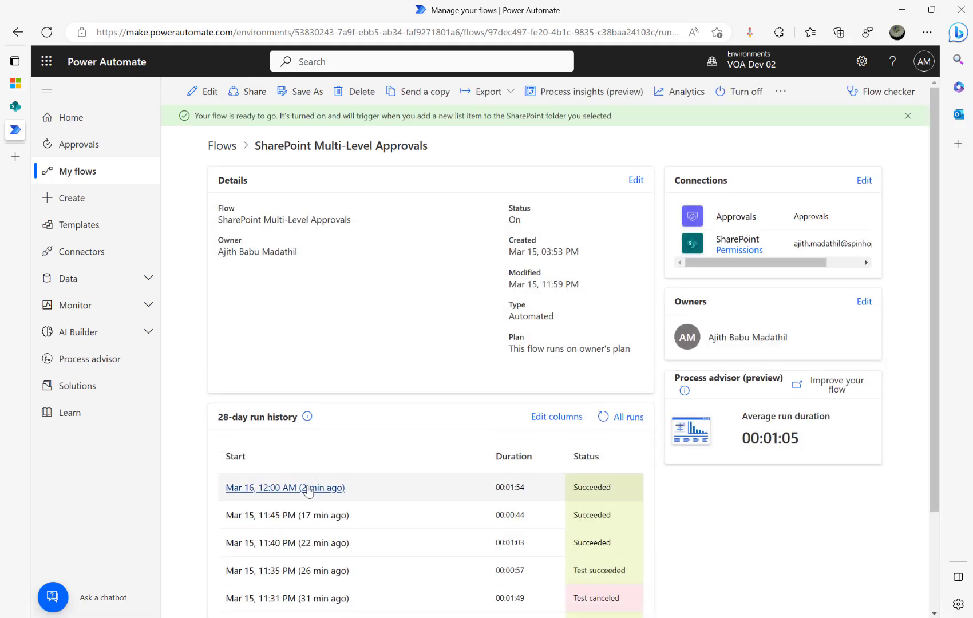
click(308, 489)
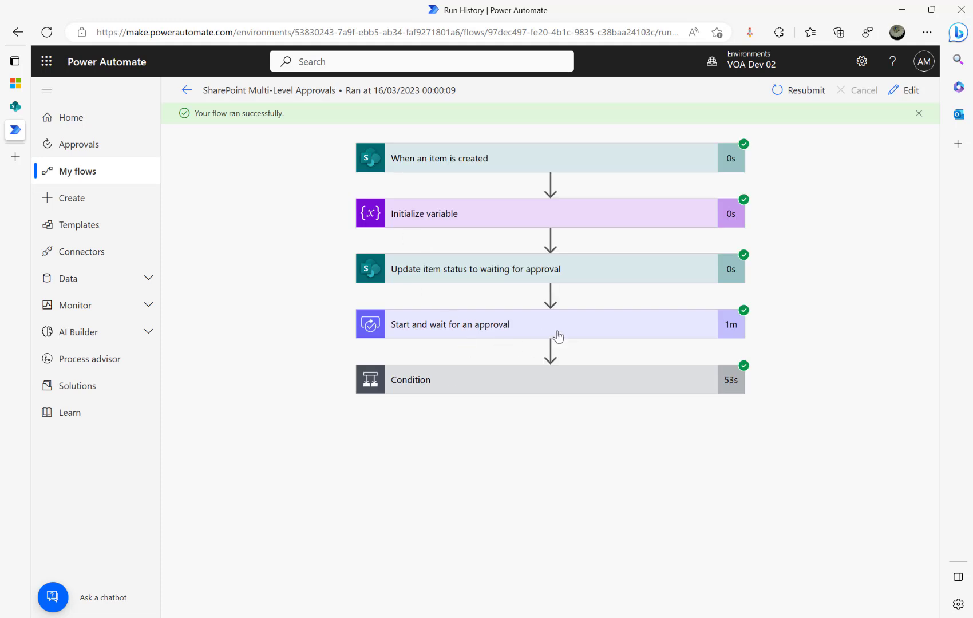
click(462, 391)
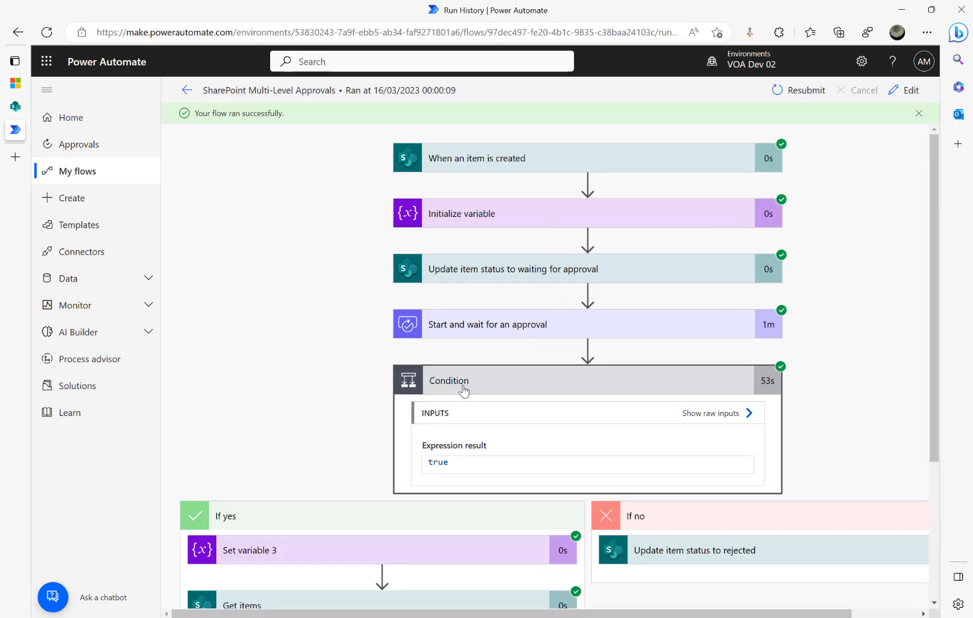
Expand Set variable 3 and Get items in the Condition's yes branch, and examine the full Get items inputs, including Filter Query and Order By.
scroll(444, 343, down, 2)
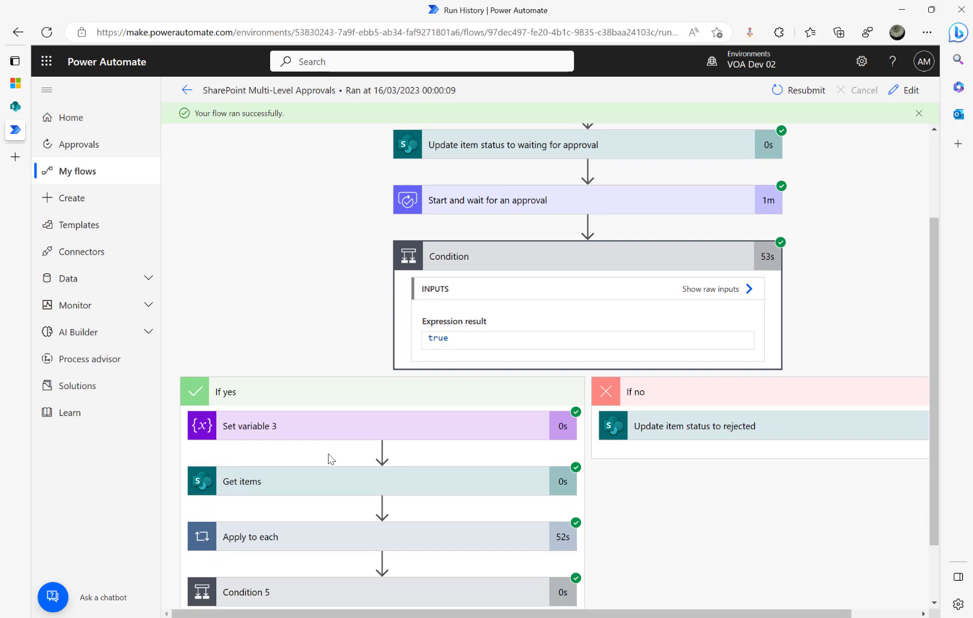
click(336, 431)
scroll(330, 503, down, 4)
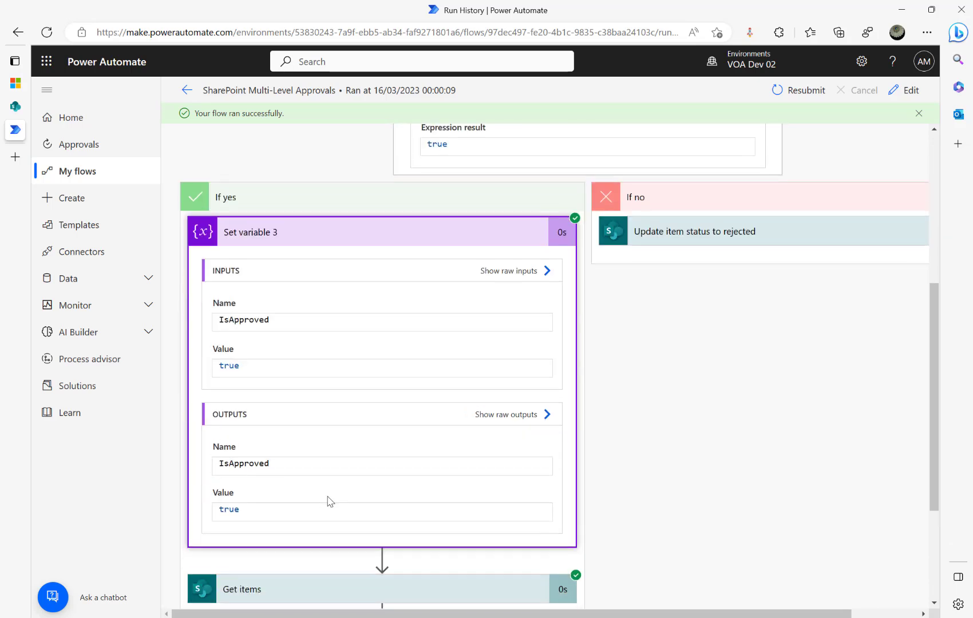
click(387, 567)
scroll(416, 429, down, 4)
scroll(692, 467, down, 4)
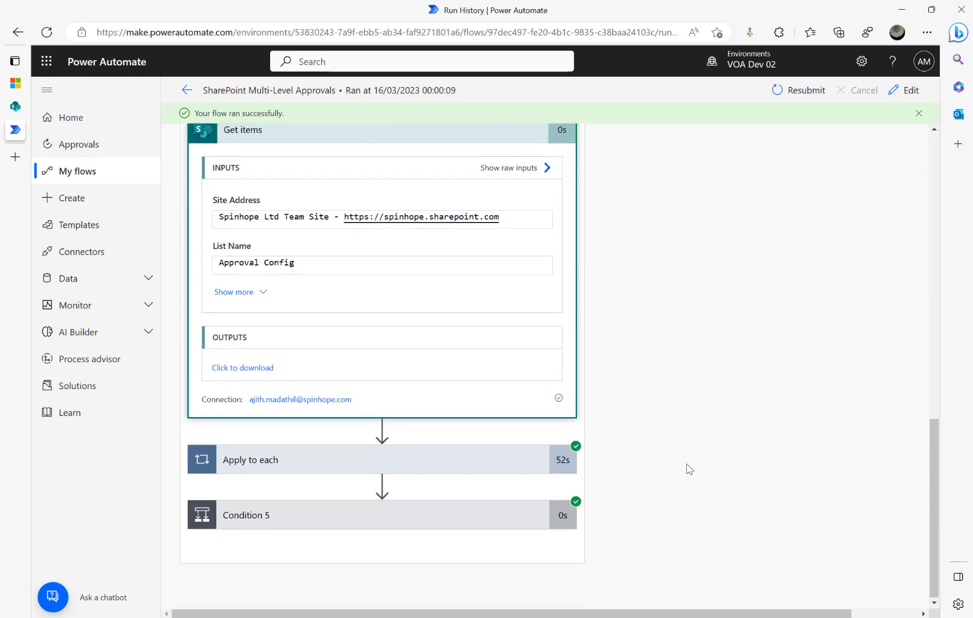
click(253, 296)
drag(306, 355, 166, 356)
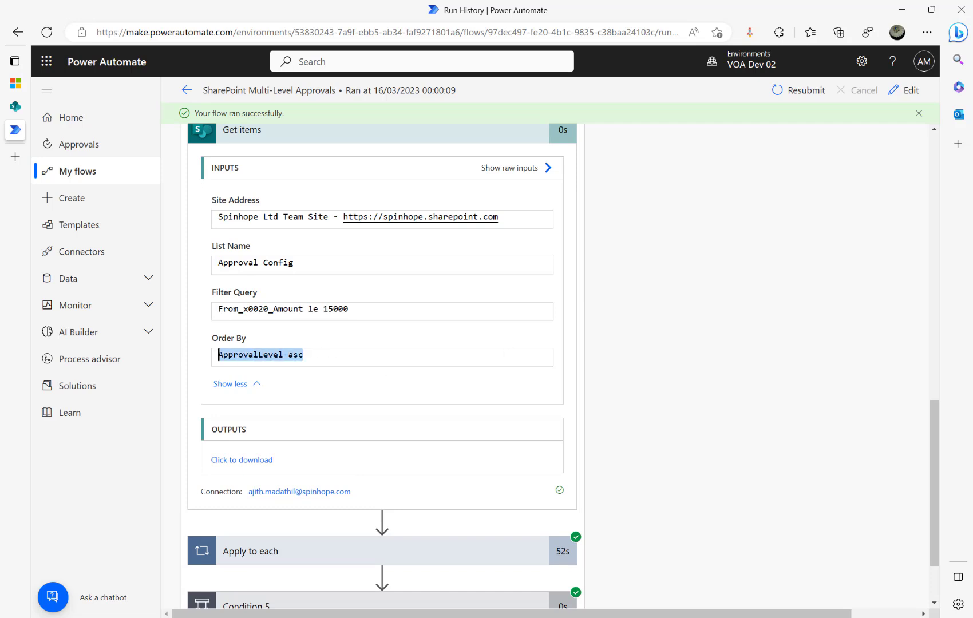
Expand Apply to each and its Condition 4 to check the number of iterations and the expression result.
scroll(373, 389, down, 2)
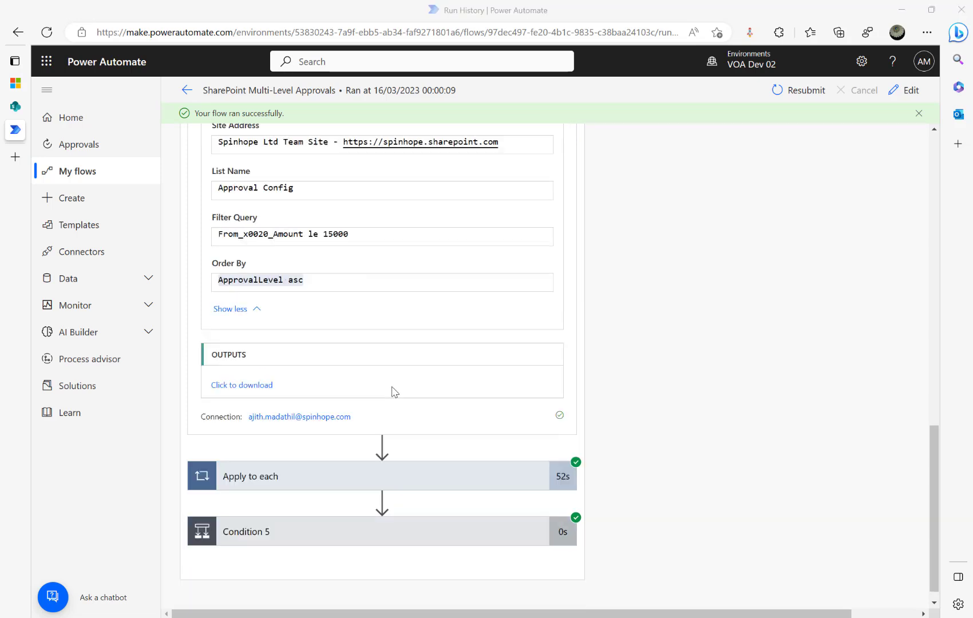
click(309, 465)
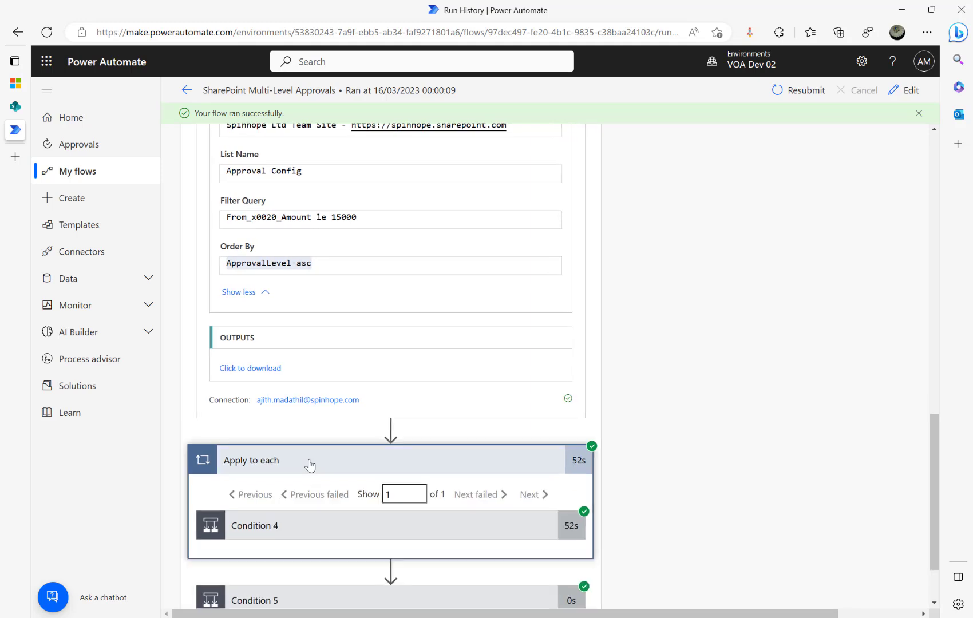
scroll(330, 464, down, 2)
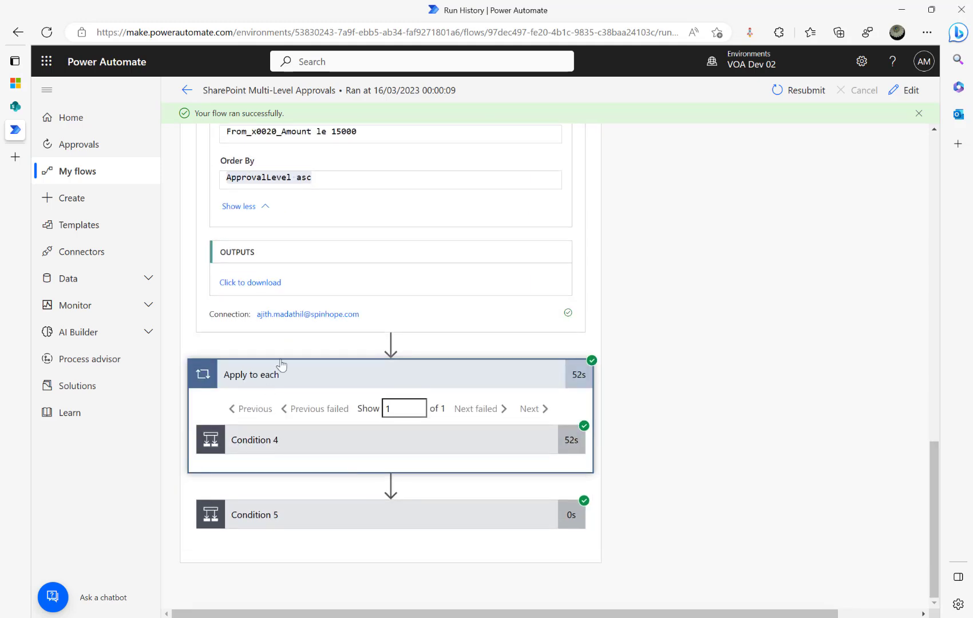
click(308, 453)
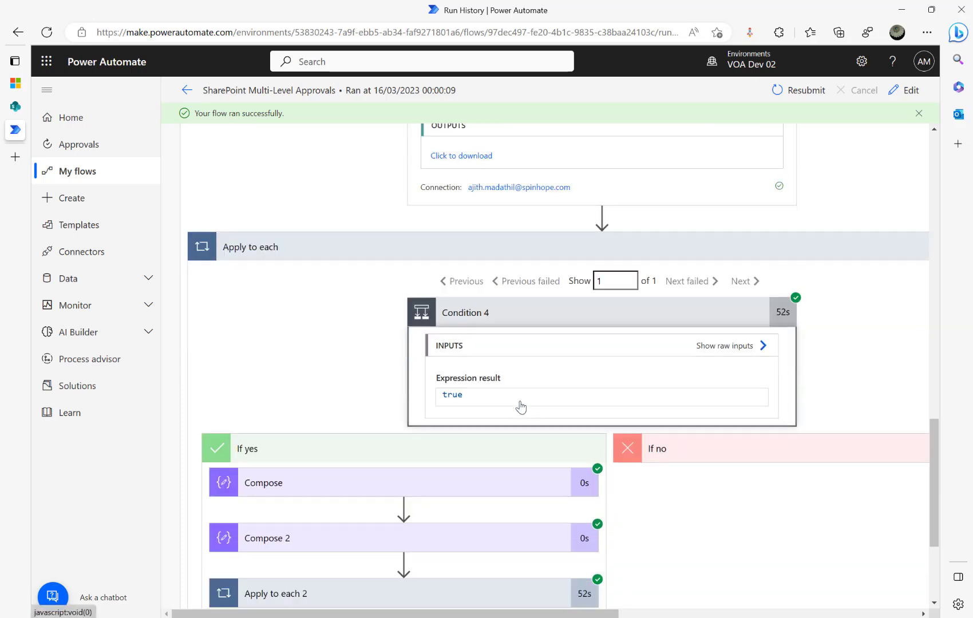
Examine the Compose action, then expand Apply to each 2 and check the Each approvers email inputs and outputs.
scroll(518, 407, down, 5)
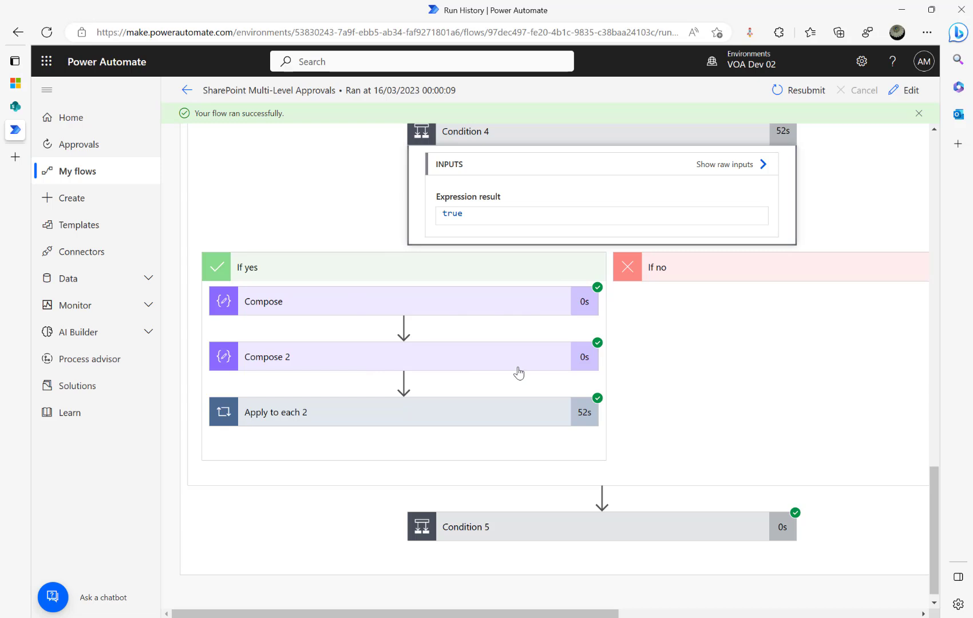
click(294, 303)
scroll(400, 446, down, 4)
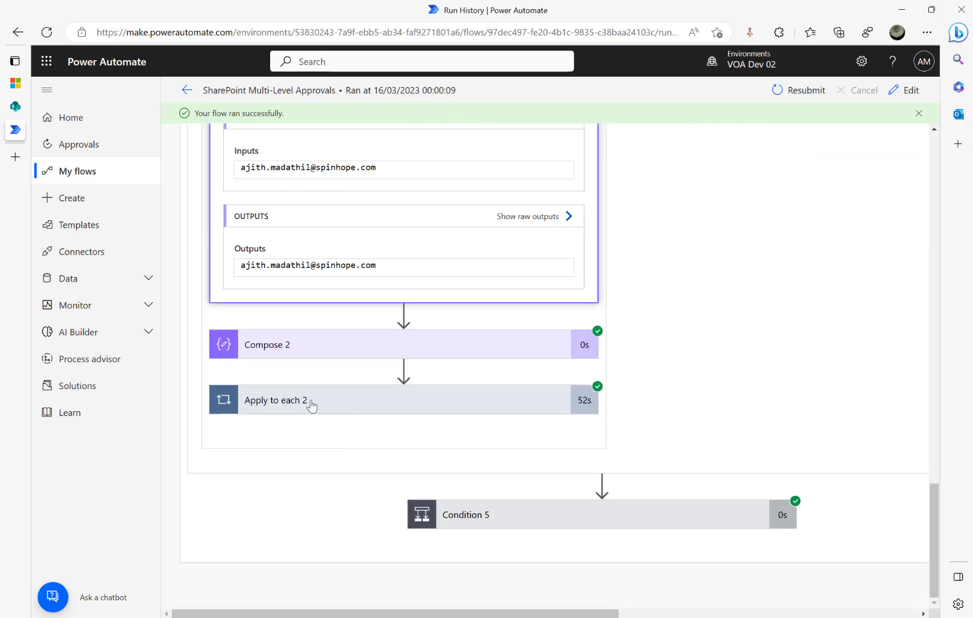
click(314, 401)
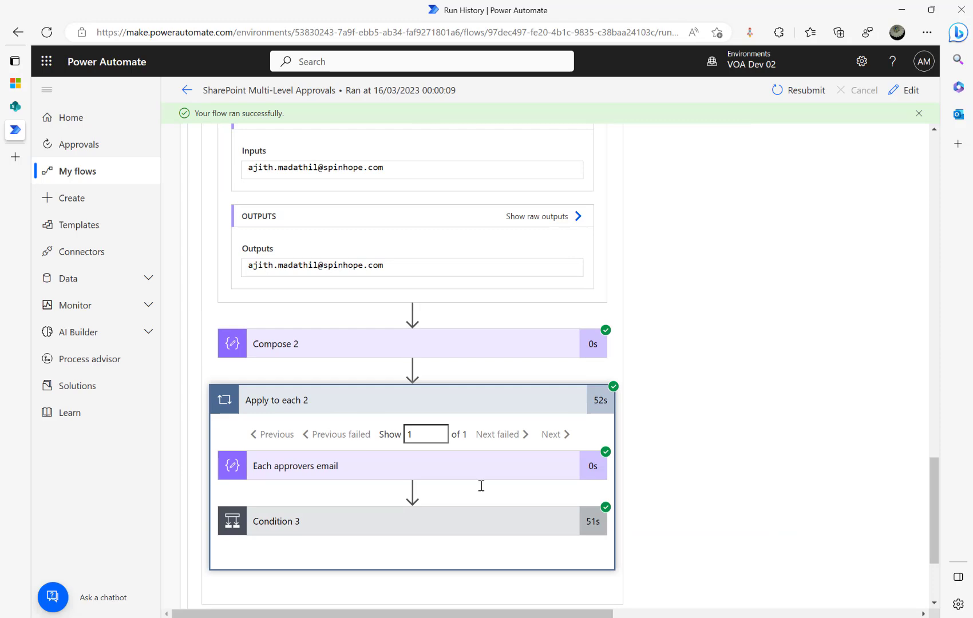
click(323, 467)
scroll(427, 531, down, 3)
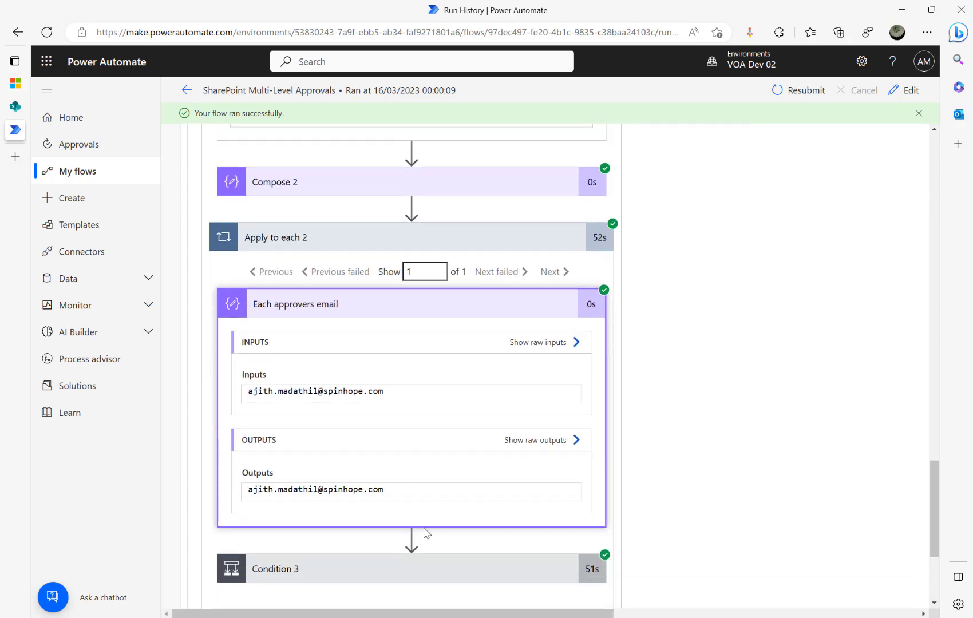
Expand Condition 3 and the nested Condition 2 to check their expression results.
click(369, 571)
scroll(440, 491, down, 3)
scroll(524, 414, down, 3)
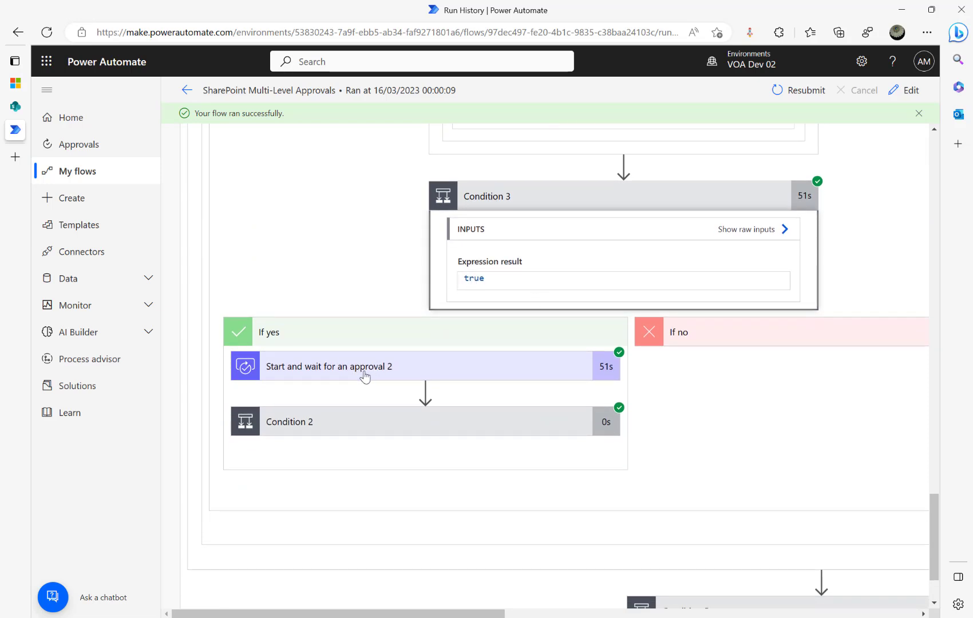
click(364, 429)
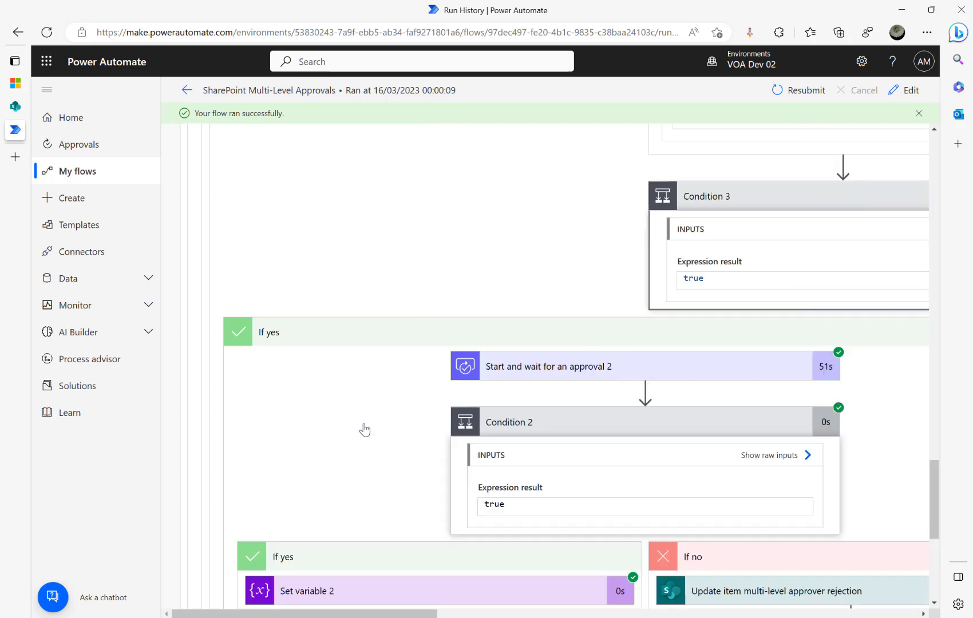
Inspect Set variable 2 in Condition 2's yes branch and Set variable in its no branch.
click(474, 580)
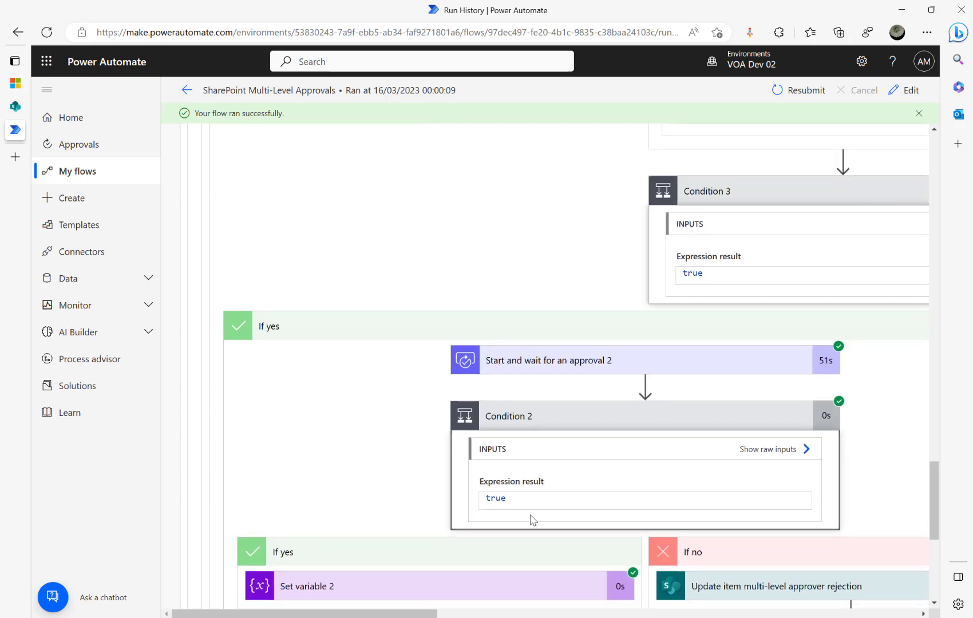
scroll(533, 517, down, 3)
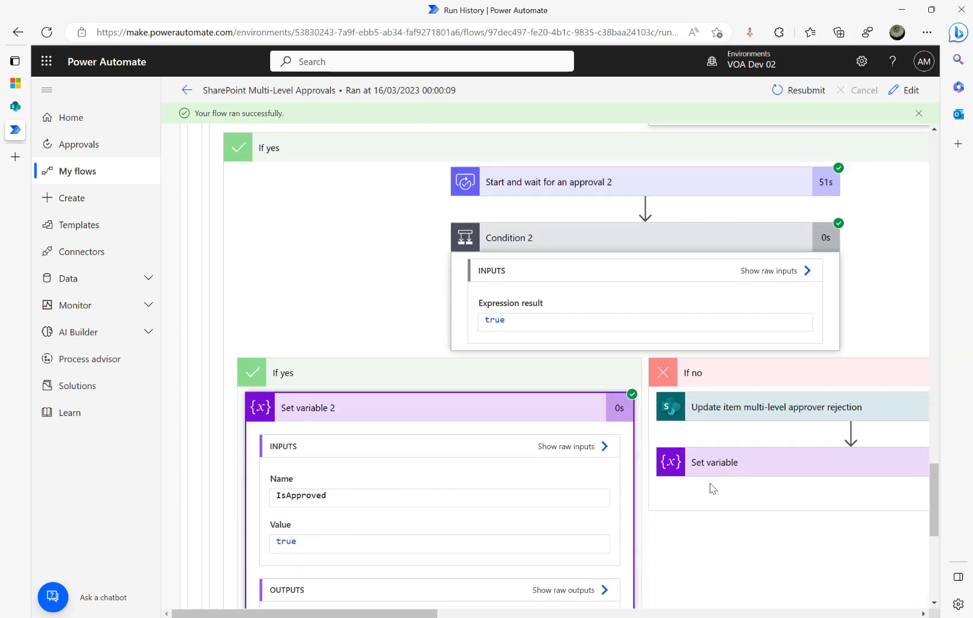
click(739, 468)
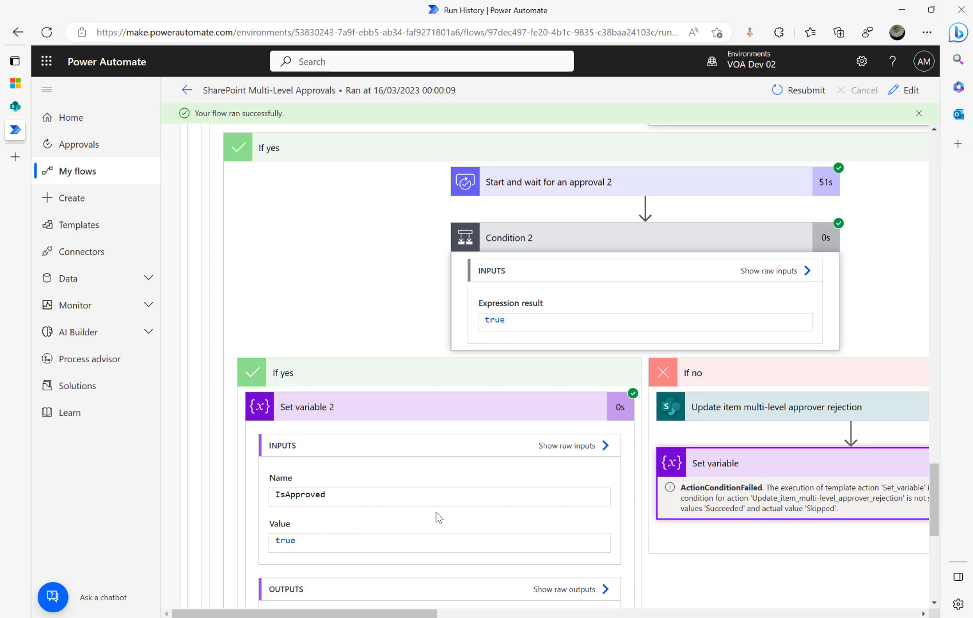
Collapse Apply to each 2, Apply to each and the main Condition in the run view.
scroll(435, 152, up, 10)
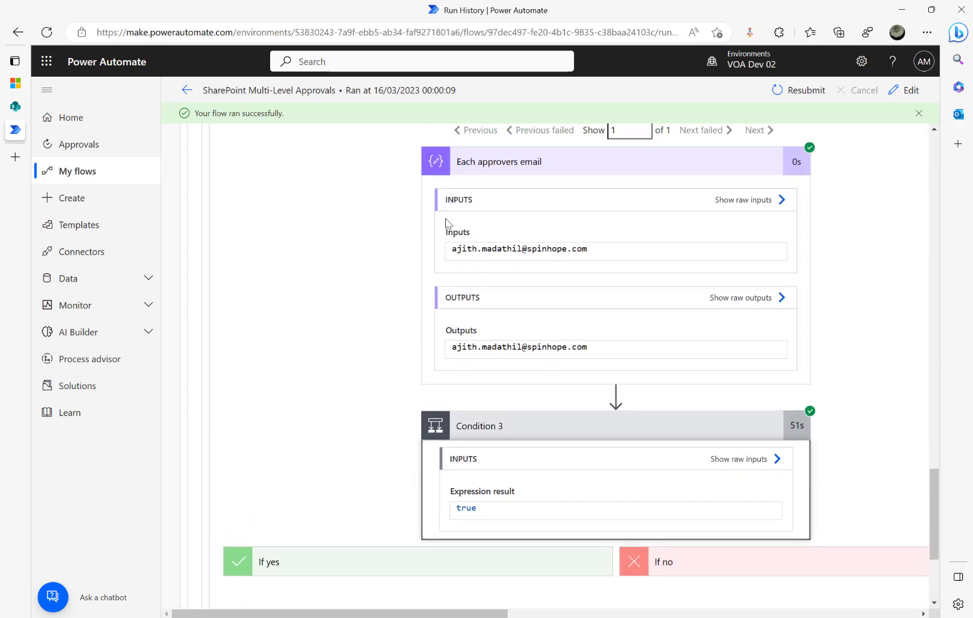
scroll(503, 432, up, 5)
scroll(499, 507, down, 4)
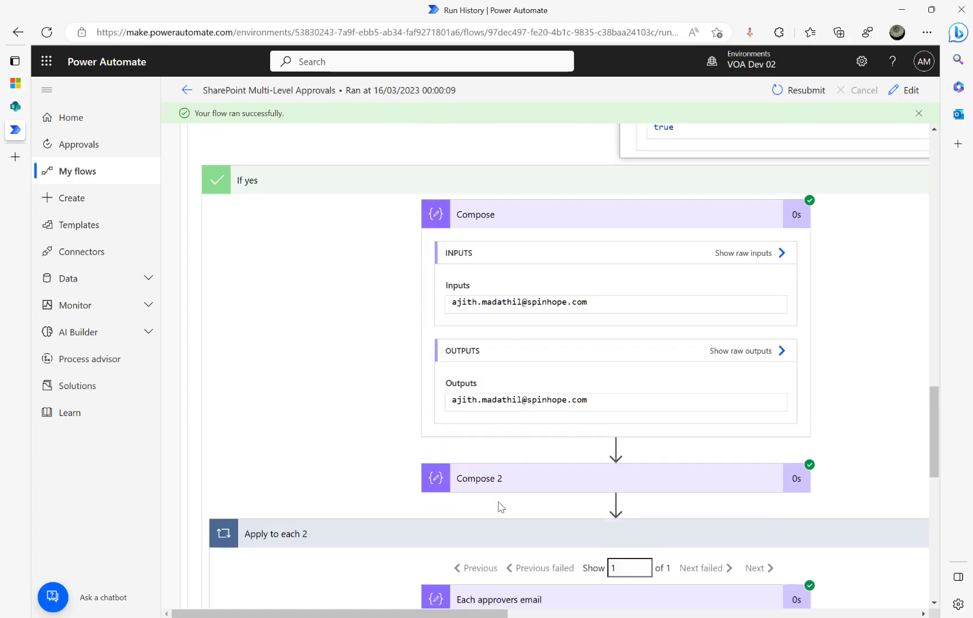
click(468, 345)
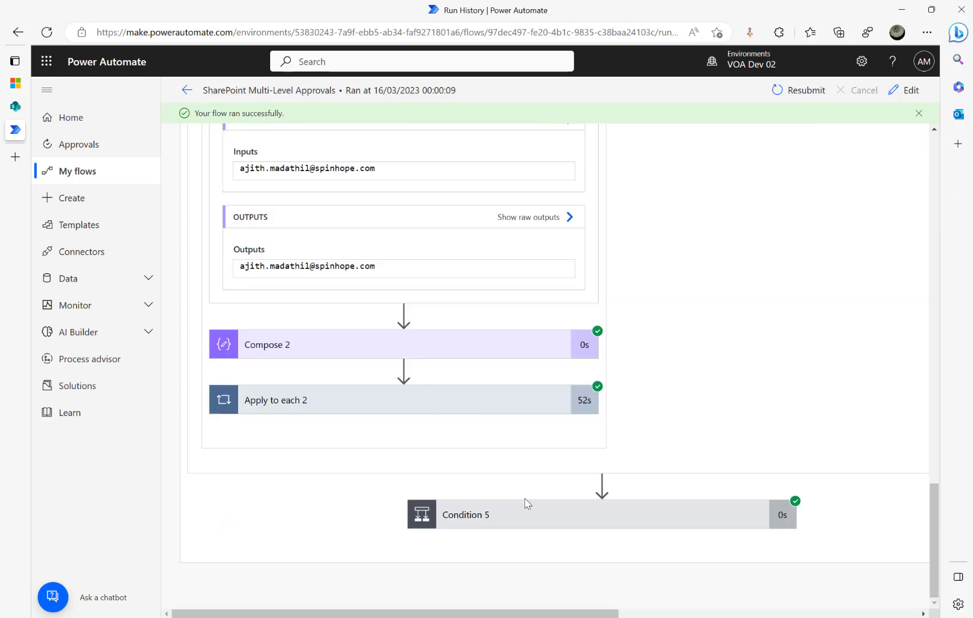
scroll(538, 486, up, 6)
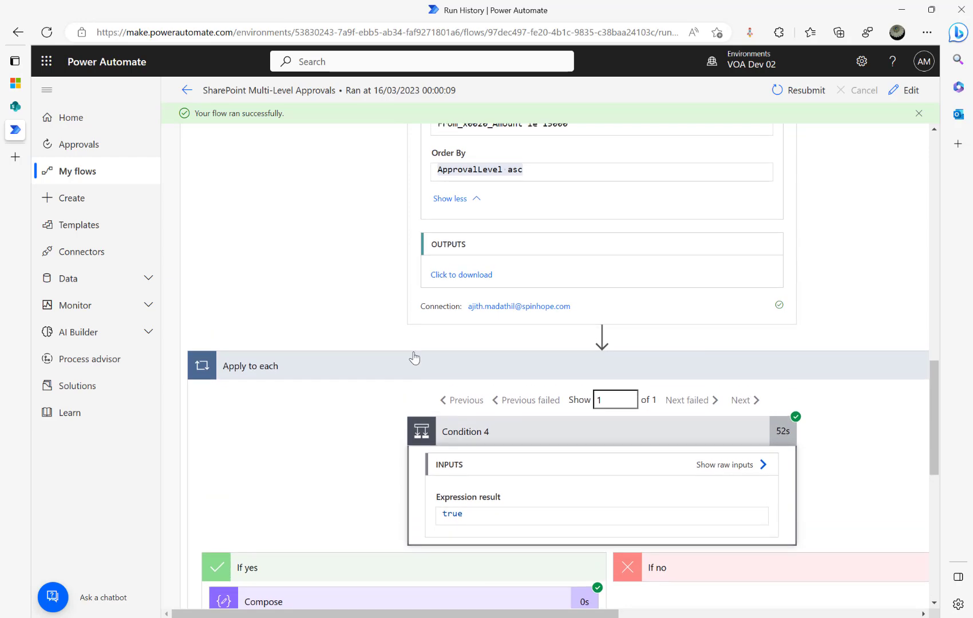
click(413, 357)
scroll(358, 391, up, 10)
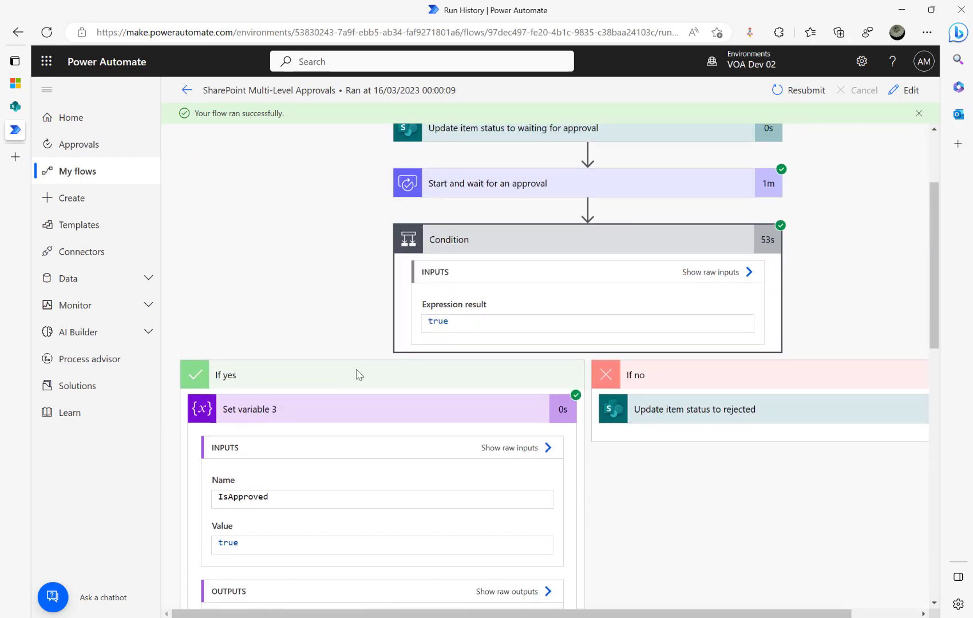
click(467, 275)
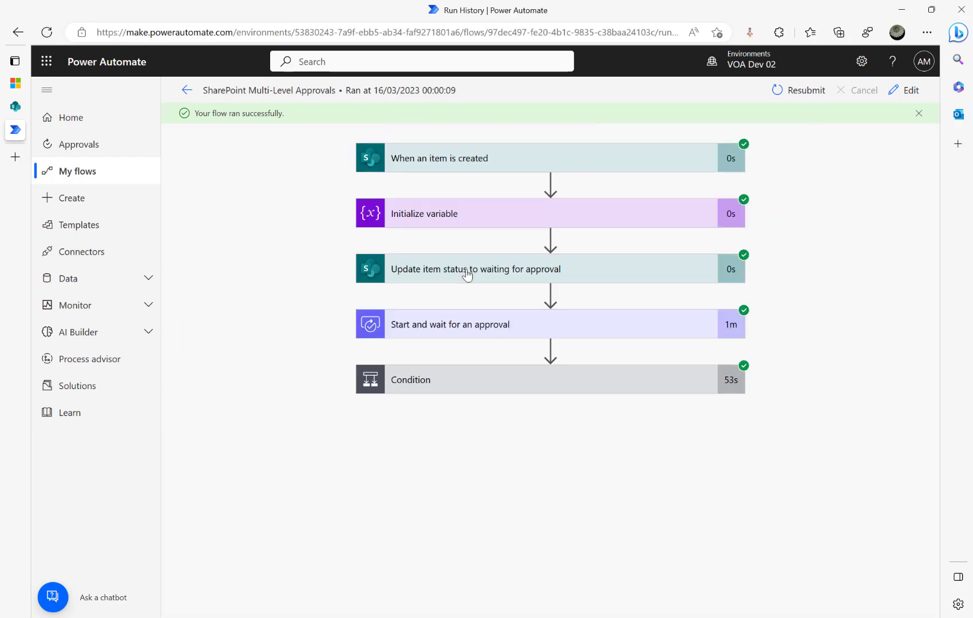
Expand the main Condition again and collapse the Set variable 3 and Get items details in its yes branch.
click(487, 382)
scroll(489, 382, down, 8)
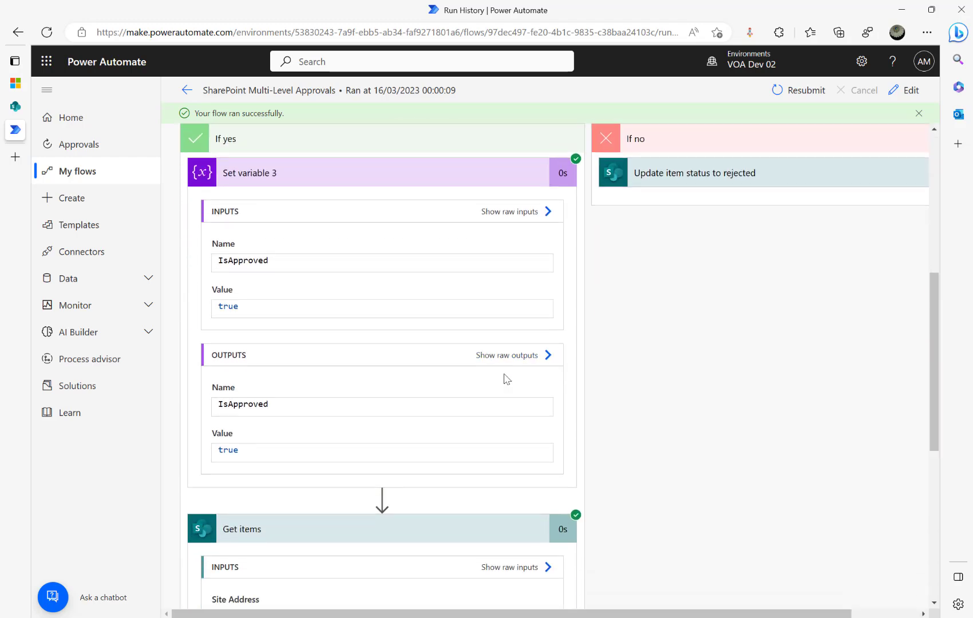
scroll(362, 189, up, 3)
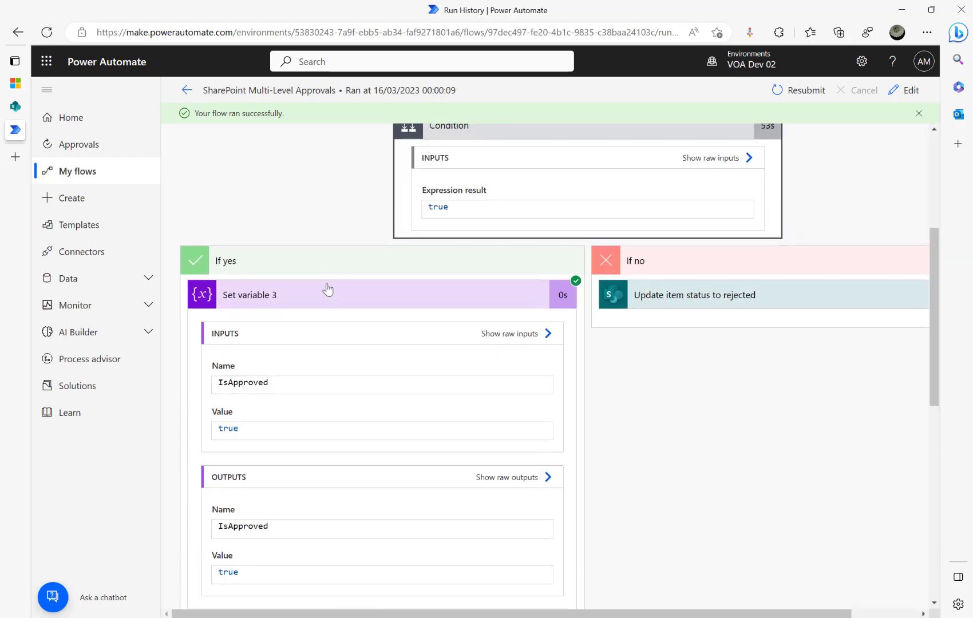
click(325, 287)
click(305, 359)
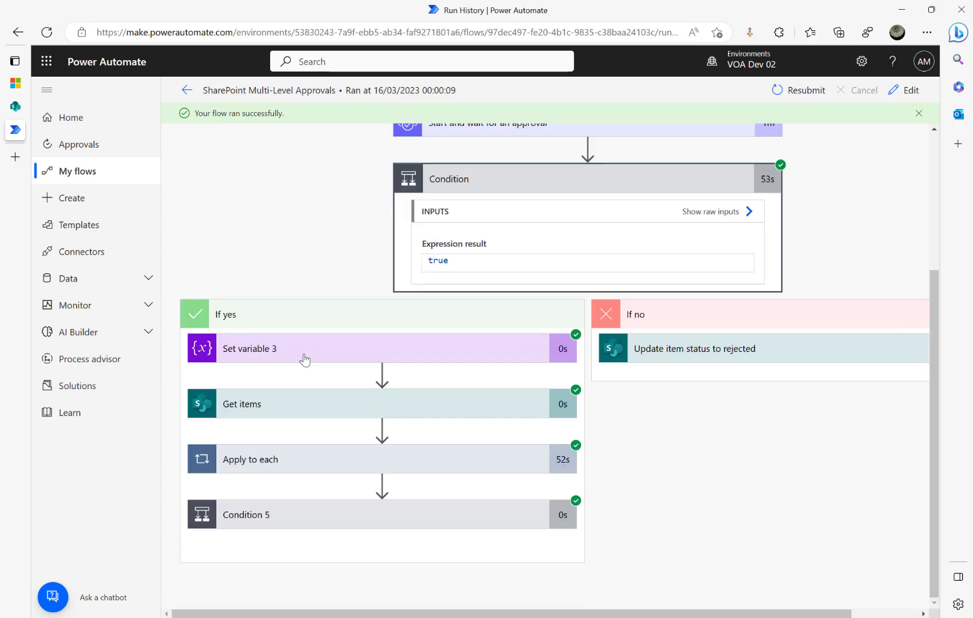
Expand Condition 5 and its Update item action to check the Approval Status Value written to Sales Approvals.
click(315, 515)
scroll(421, 490, down, 3)
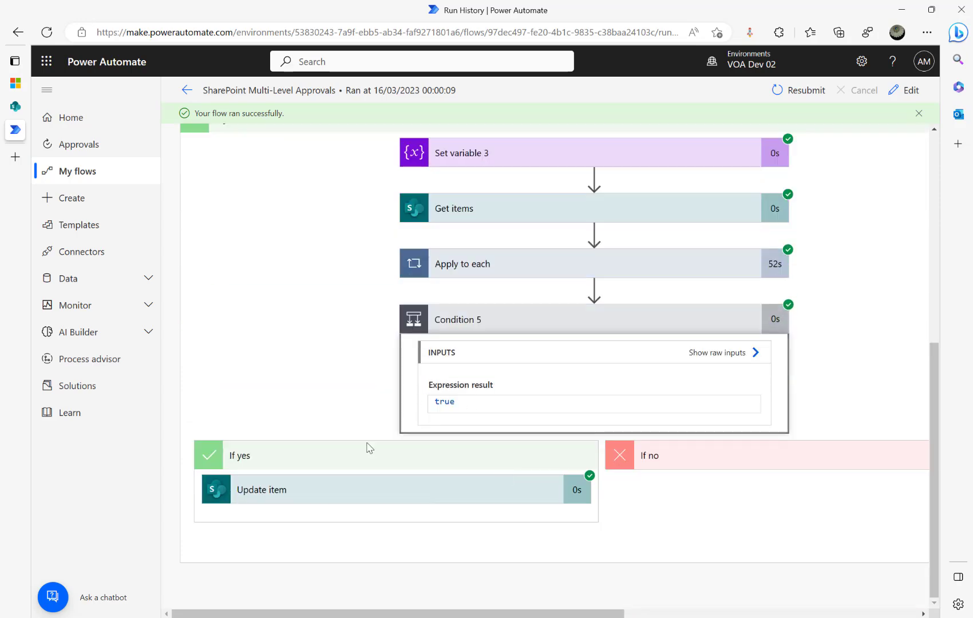
click(309, 489)
scroll(399, 527, down, 5)
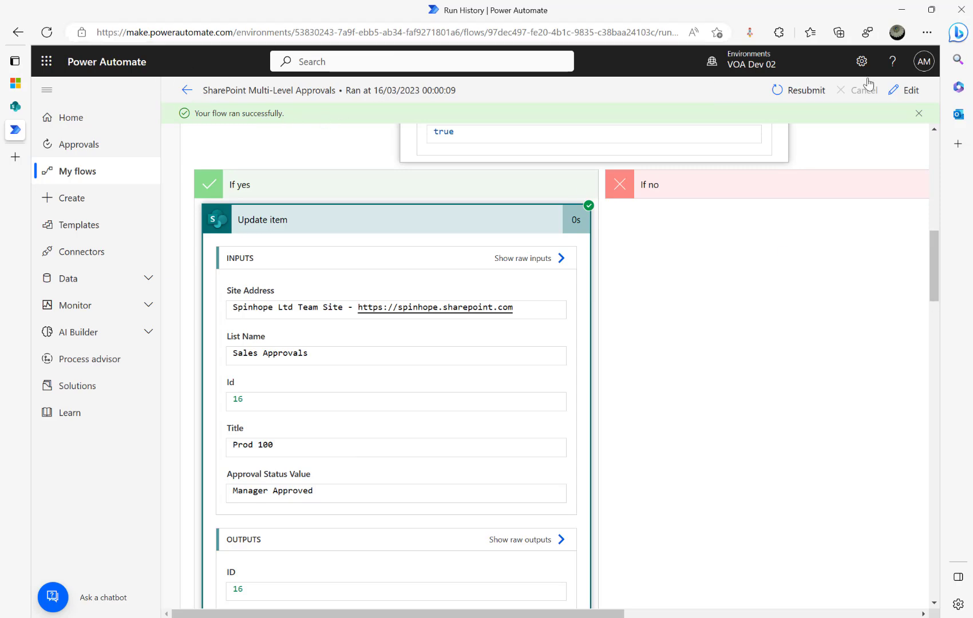
Leave the run details, switch to SharePoint's Sales Approvals list, and save a new item titled Prod 200 with Amount 25000 and the approver's email.
click(188, 91)
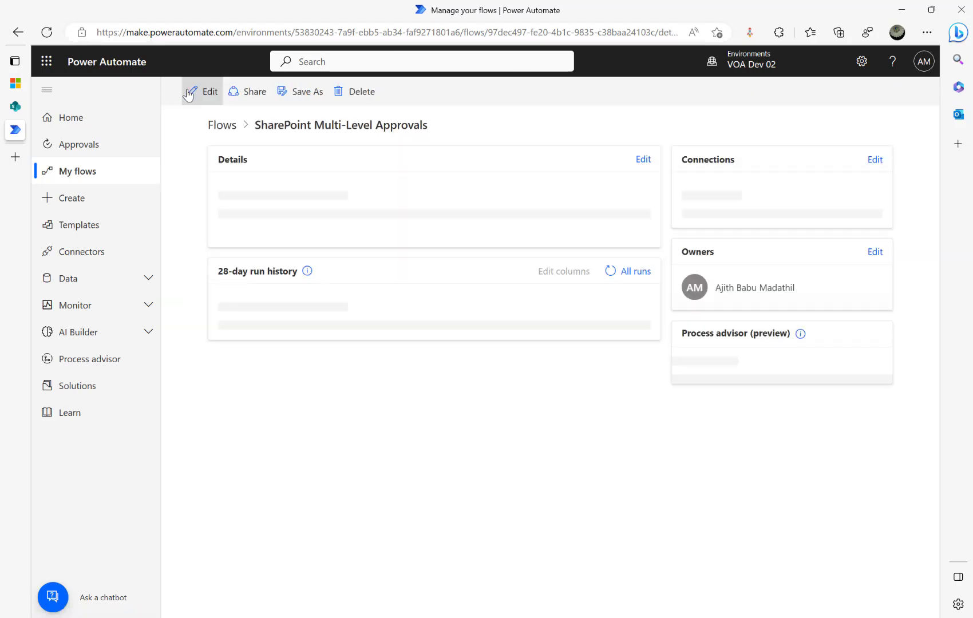
click(15, 107)
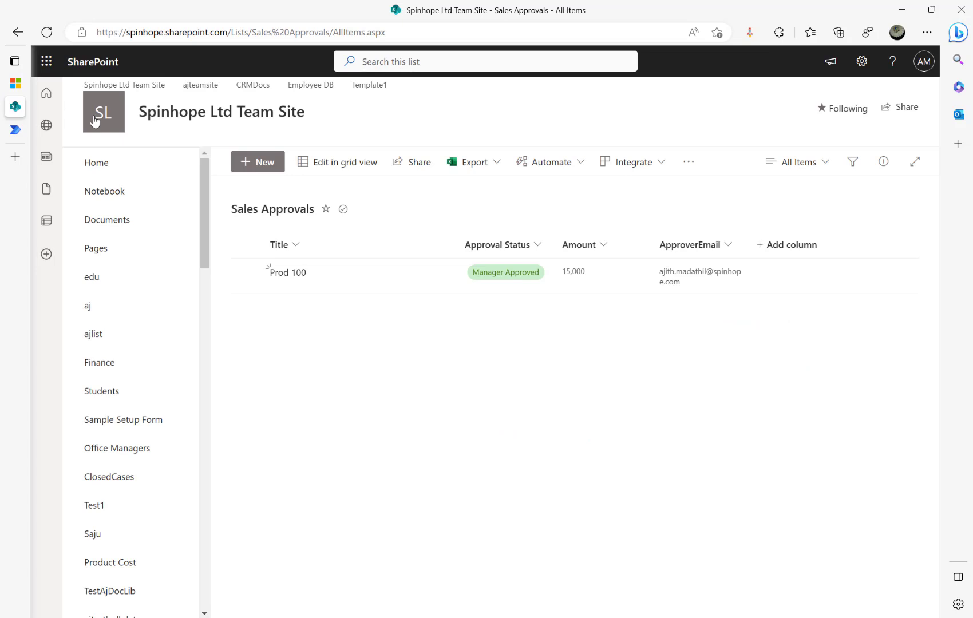
click(262, 163)
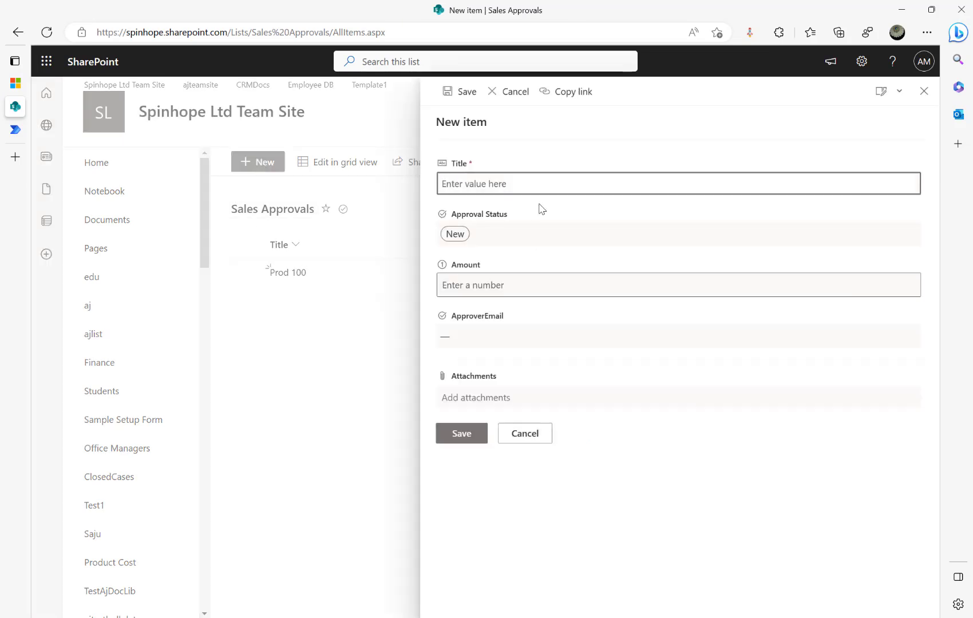
text(Prod 200)
click(492, 286)
text(25000)
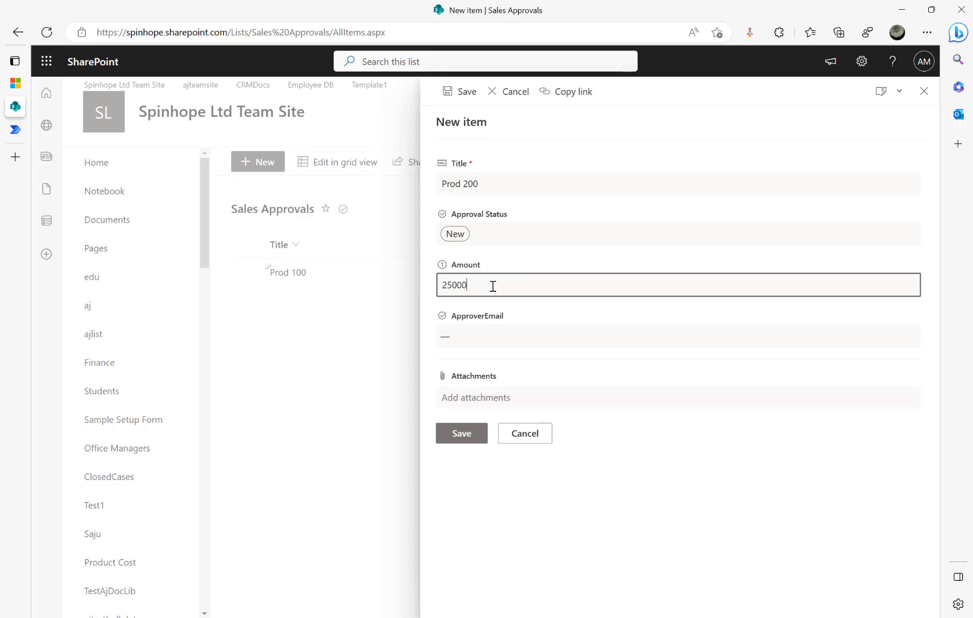
click(495, 336)
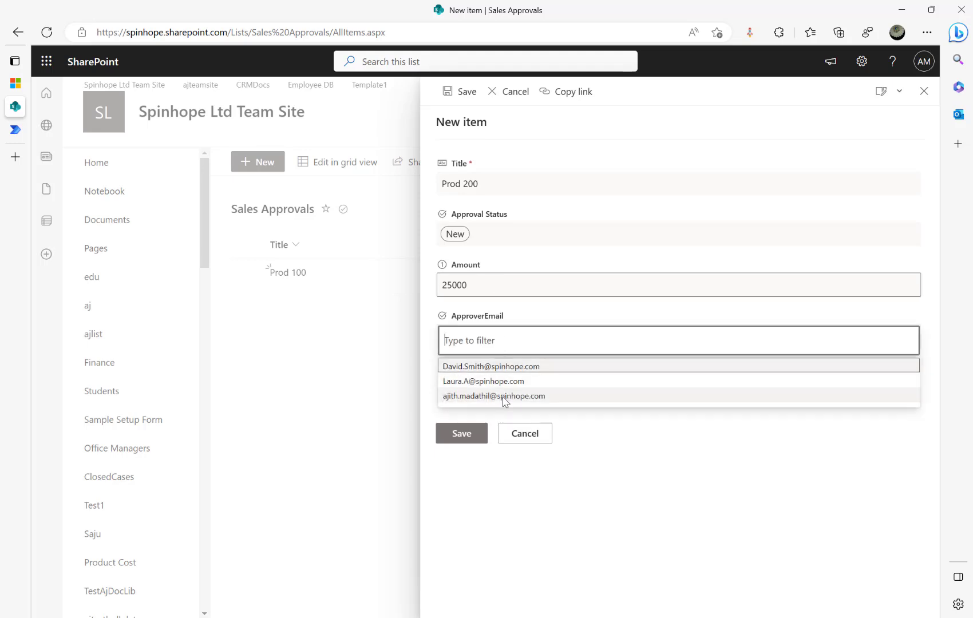
click(504, 396)
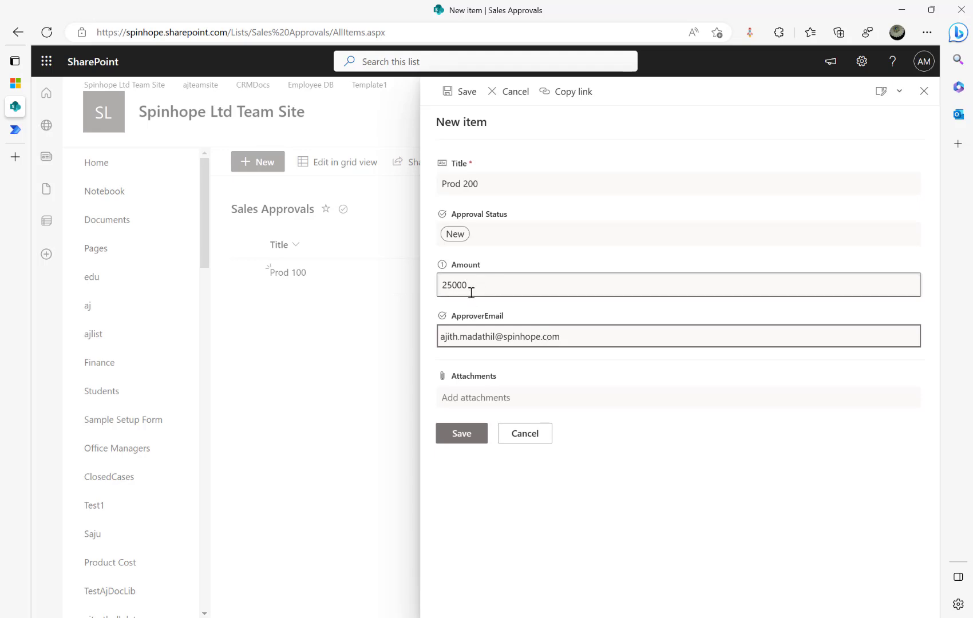
click(466, 434)
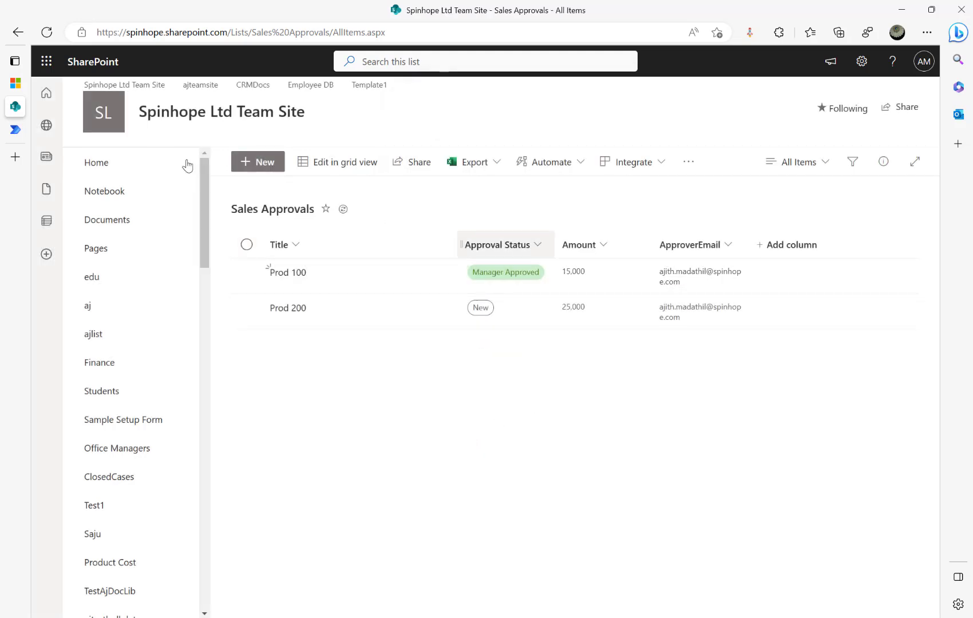
Review the Approval Config list in SharePoint, and in Power Automate refresh the run history and open the newest running run.
scroll(124, 544, down, 10)
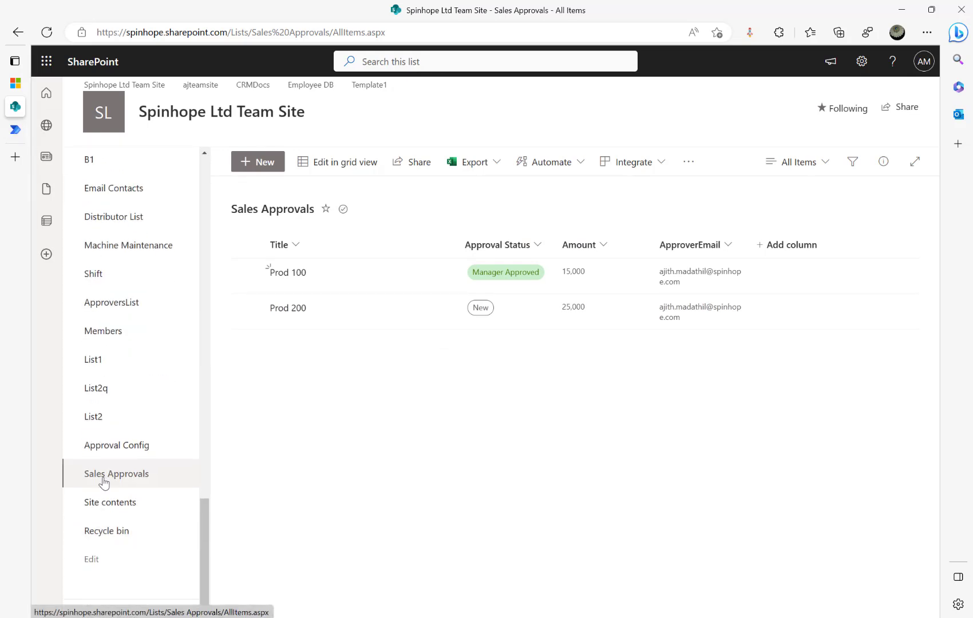
click(105, 446)
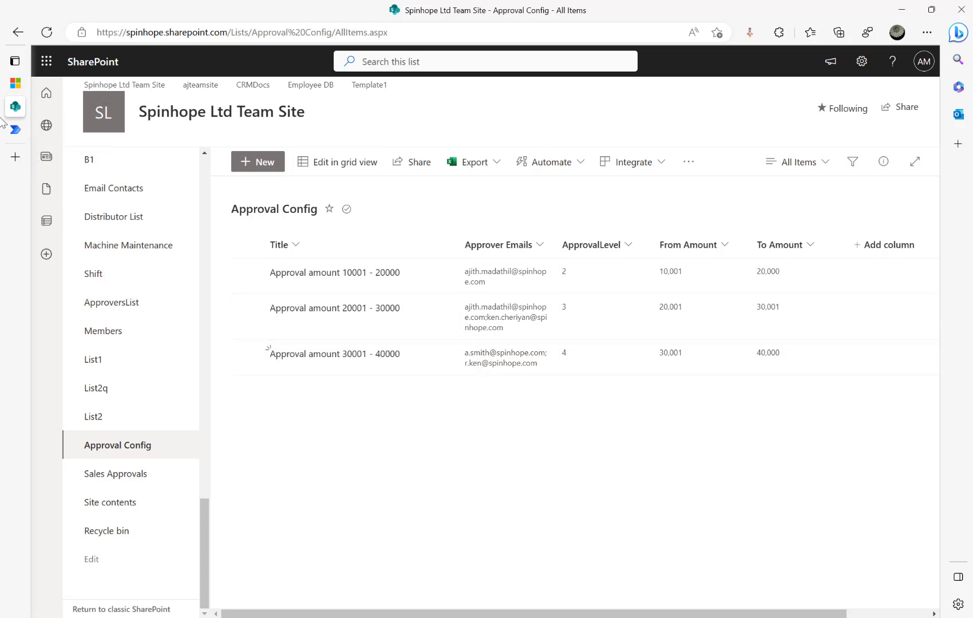
click(34, 129)
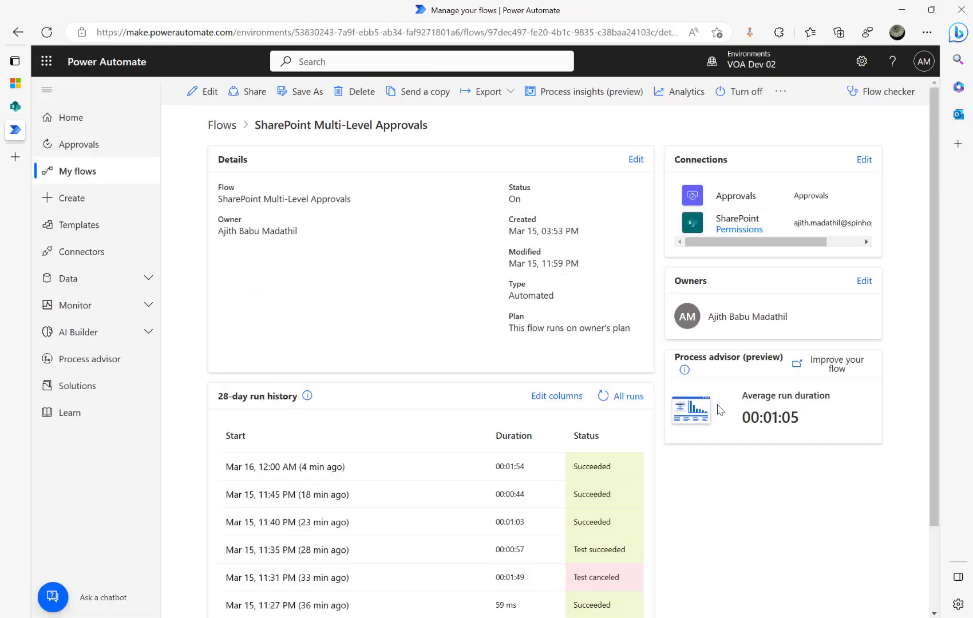
click(605, 398)
click(608, 401)
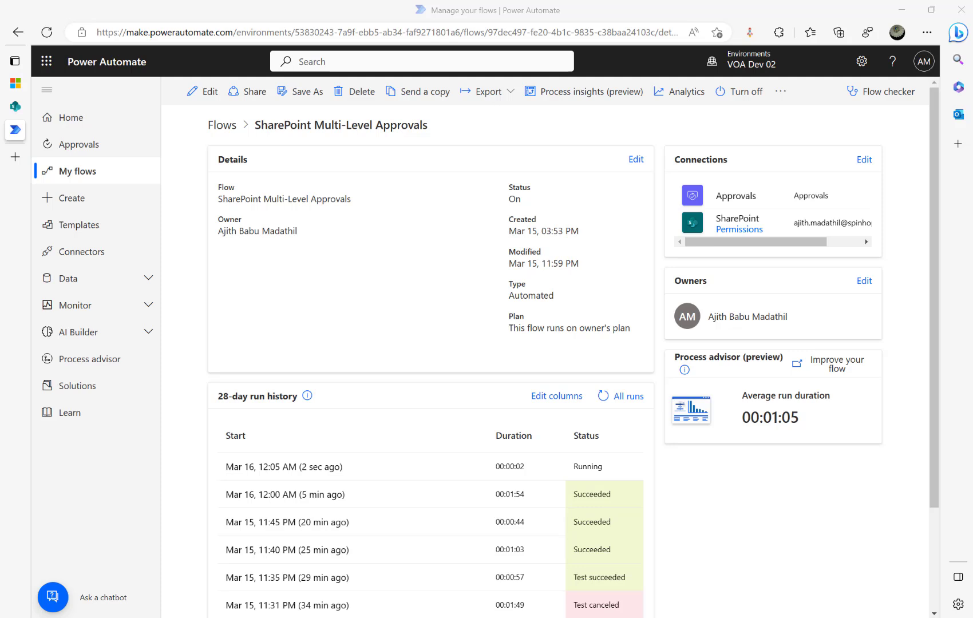
click(300, 469)
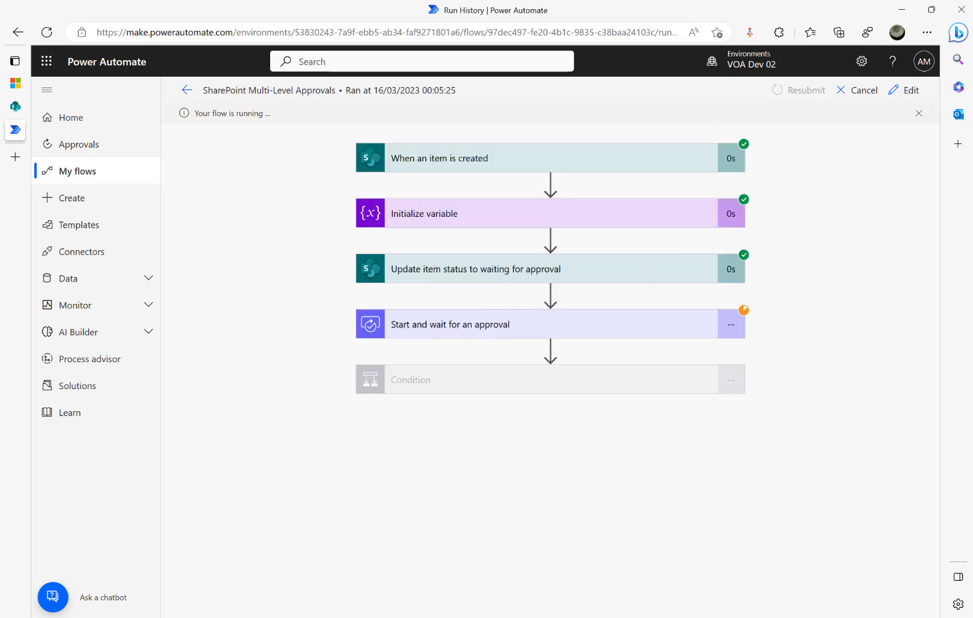
Approve the "Please approve amount 10K" email request for the 25000 total, leaving comments blank, and close the message.
drag(972, 137, 353, 104)
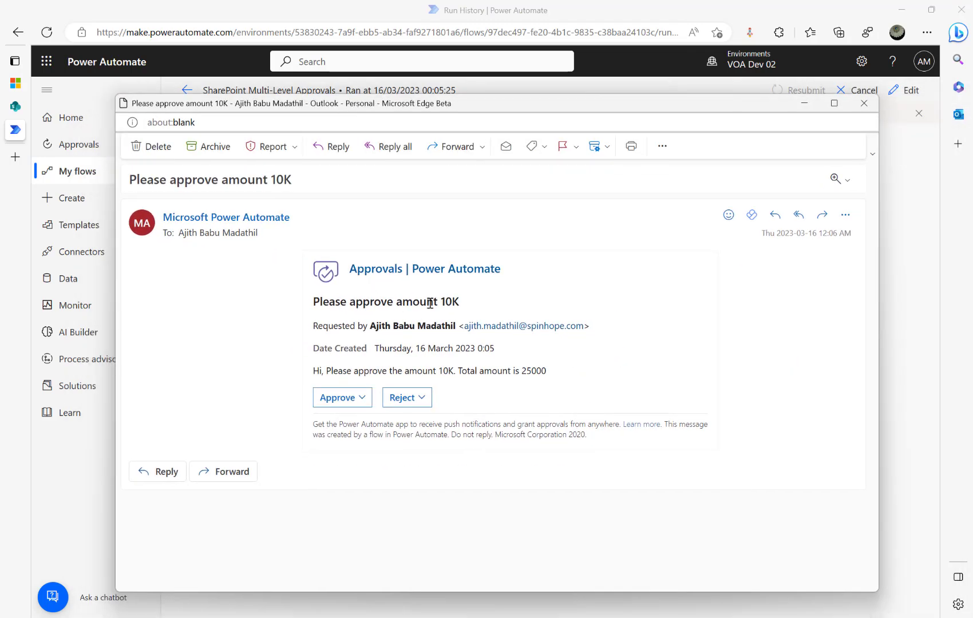
drag(430, 304, 509, 305)
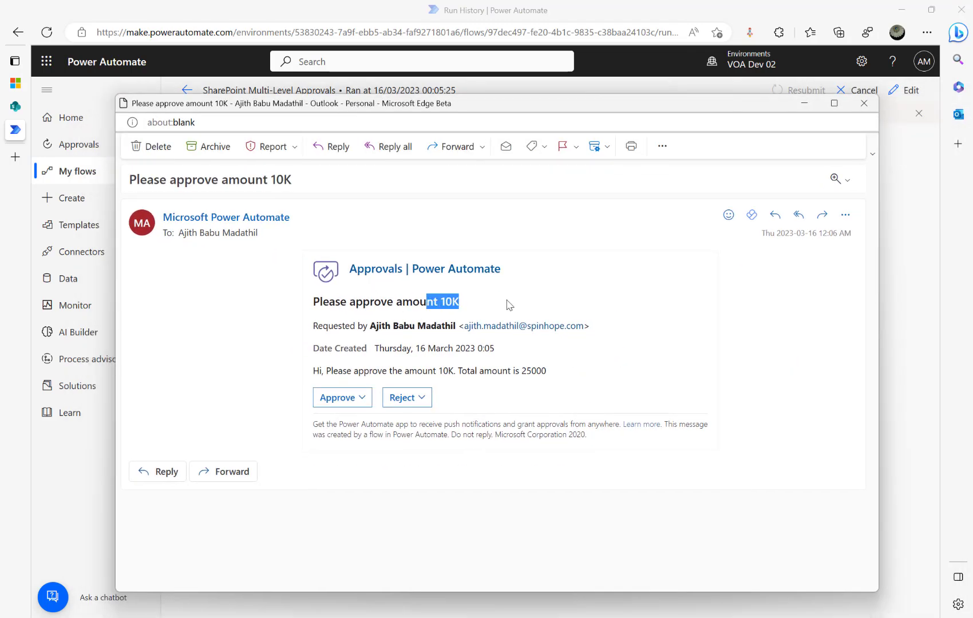
click(361, 404)
click(329, 402)
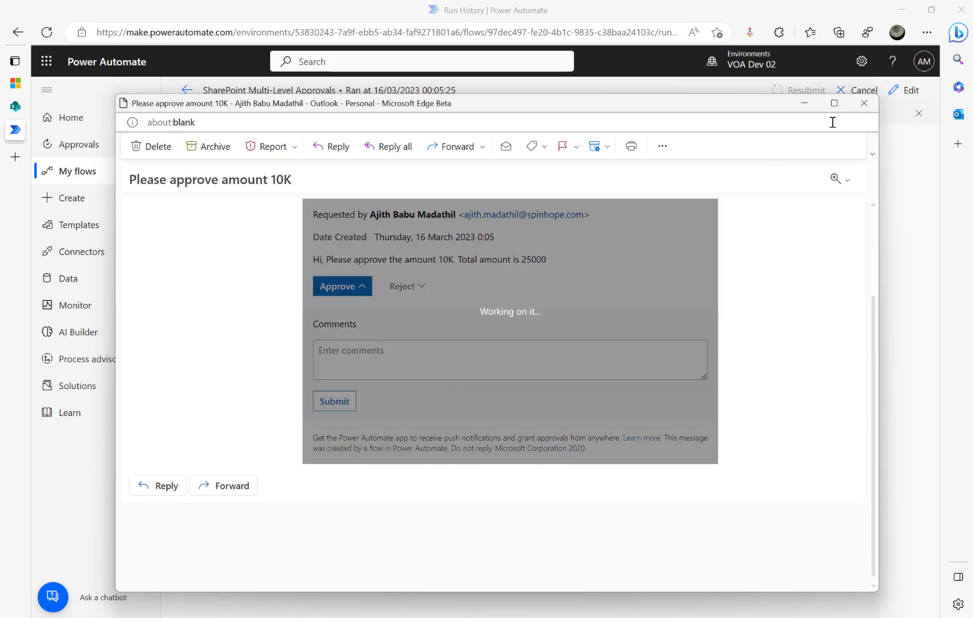
click(864, 103)
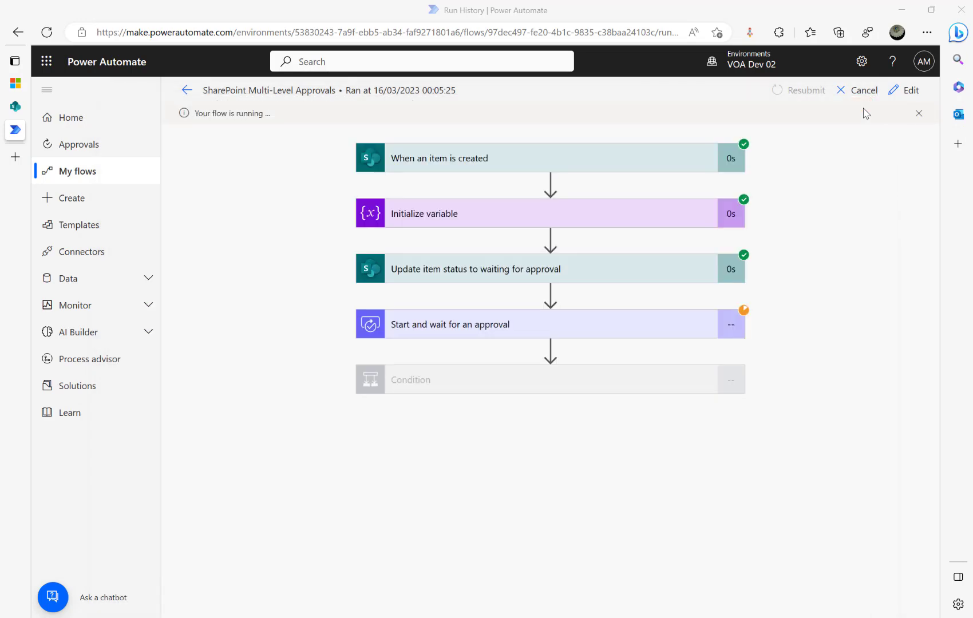
Recheck the approval levels in Approval Config, and expand Condition, Set variable 3, Get items and Apply to each in the running run.
click(15, 106)
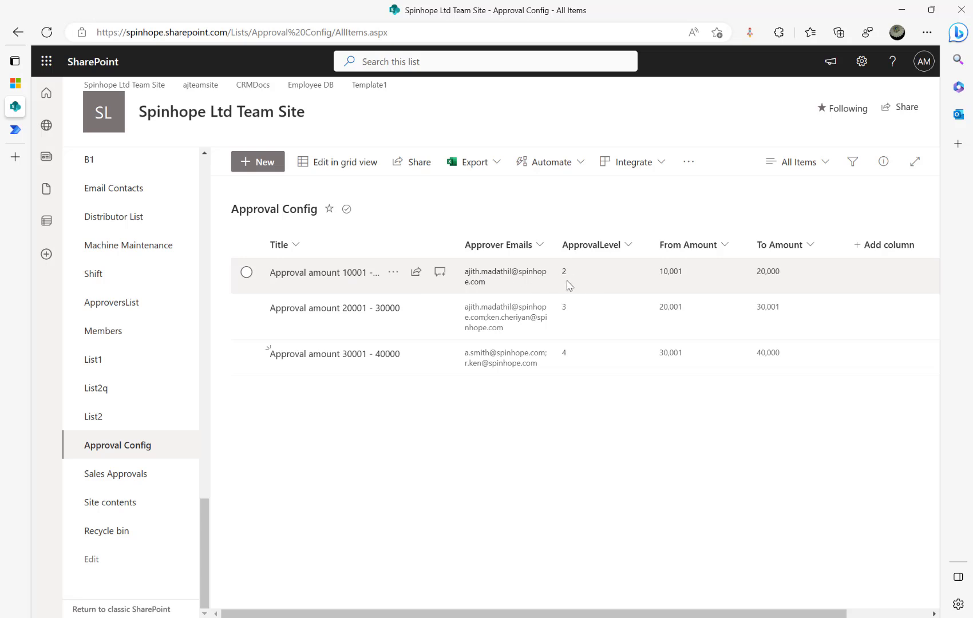
click(19, 132)
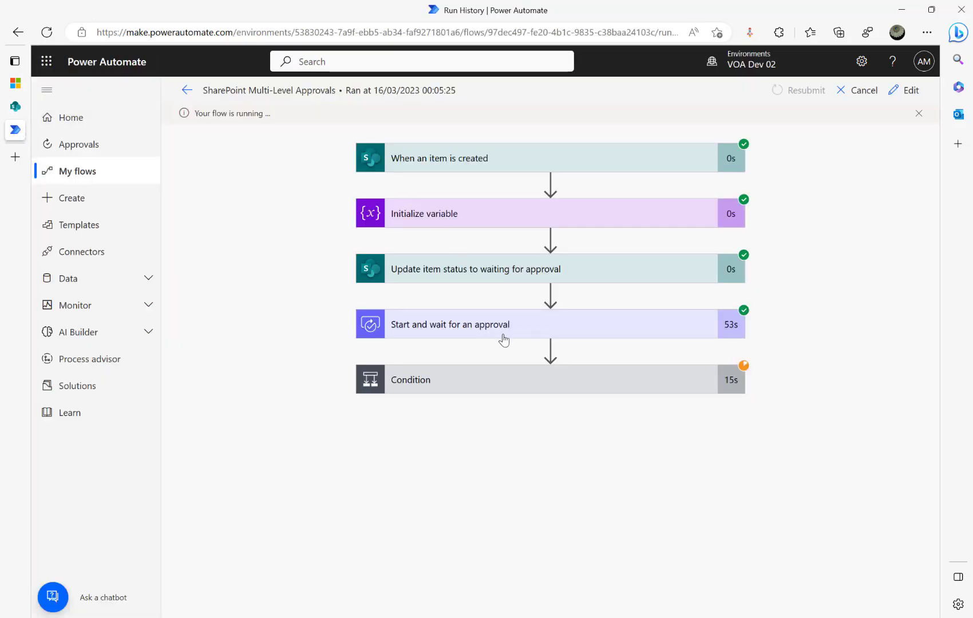
click(479, 390)
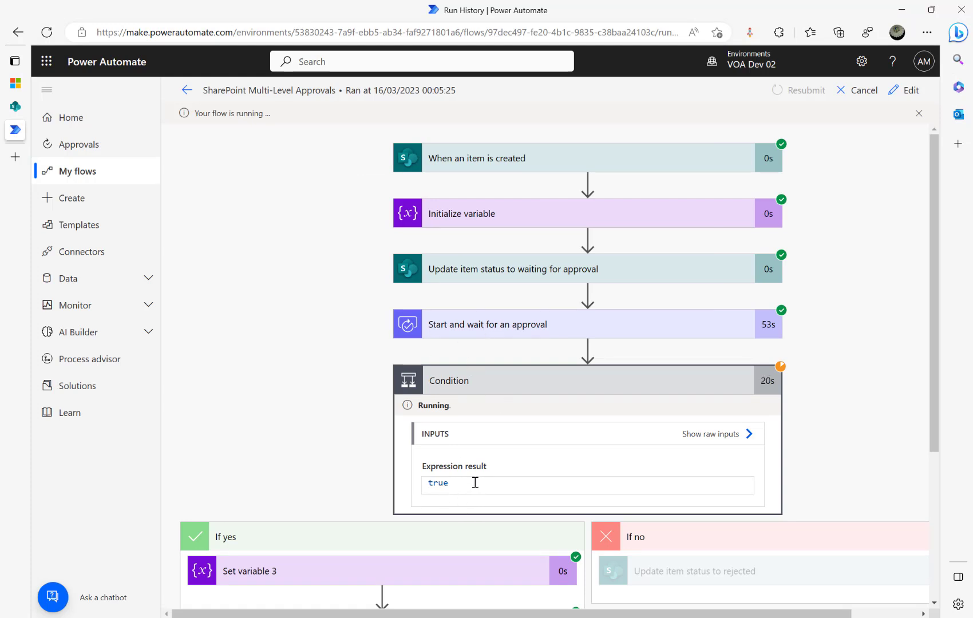
click(435, 579)
scroll(518, 514, down, 5)
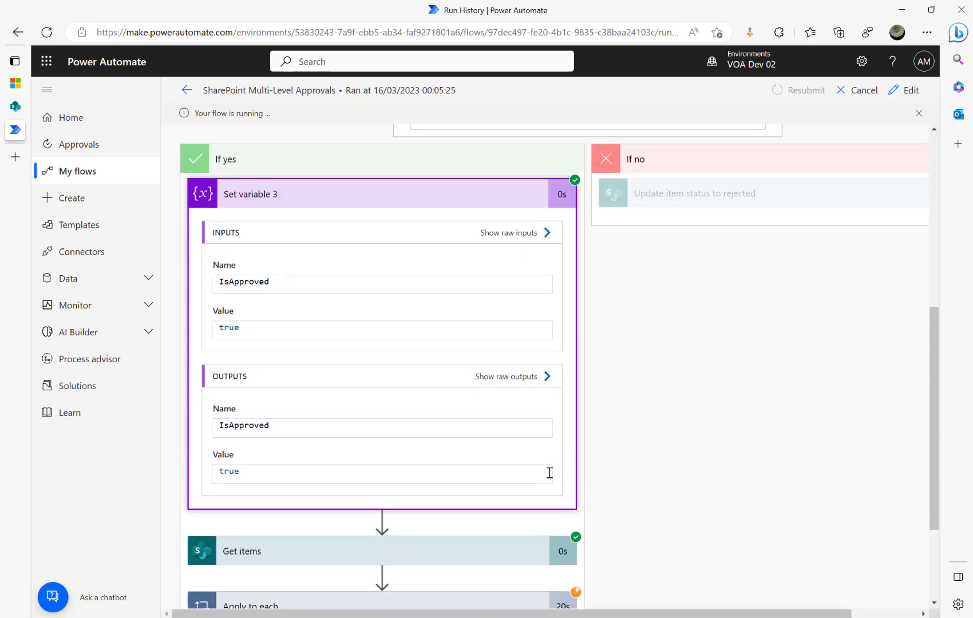
click(472, 539)
scroll(706, 452, down, 5)
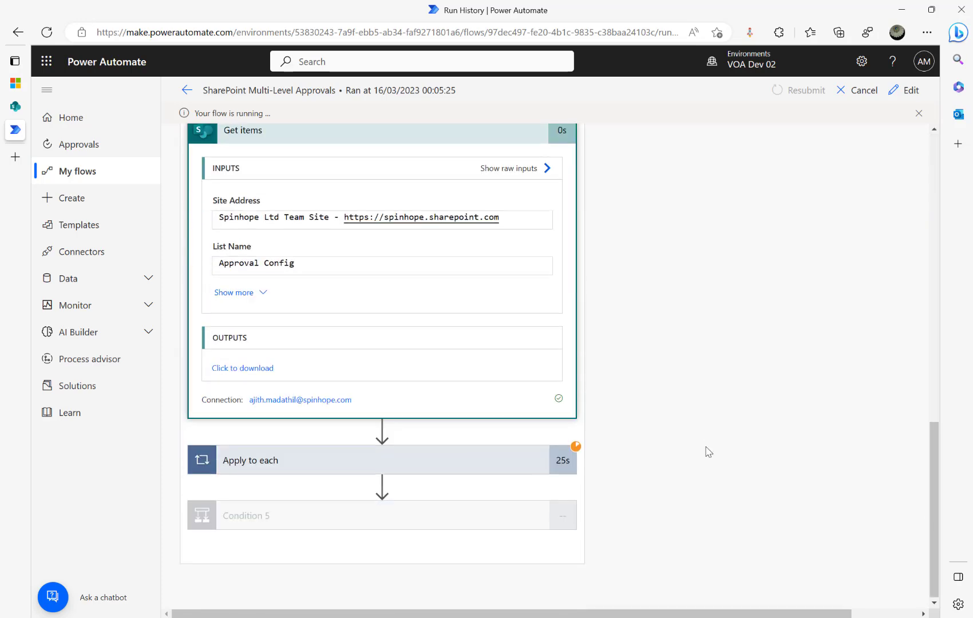
click(360, 464)
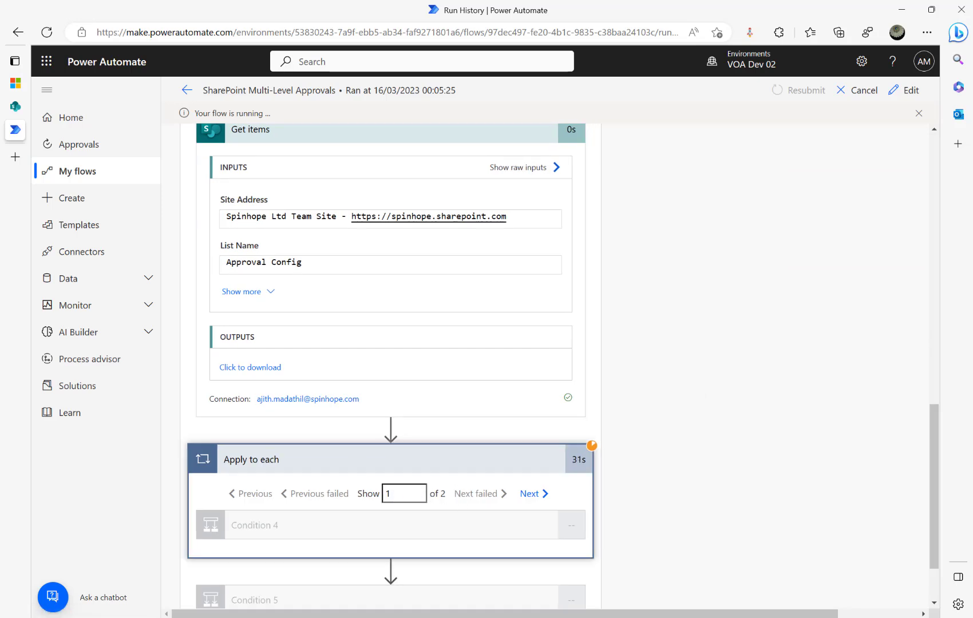
Open the "Please approve this amount" email created at 0:06 for 25000, approve it with blank comments and close the message.
key(alt+Tab)
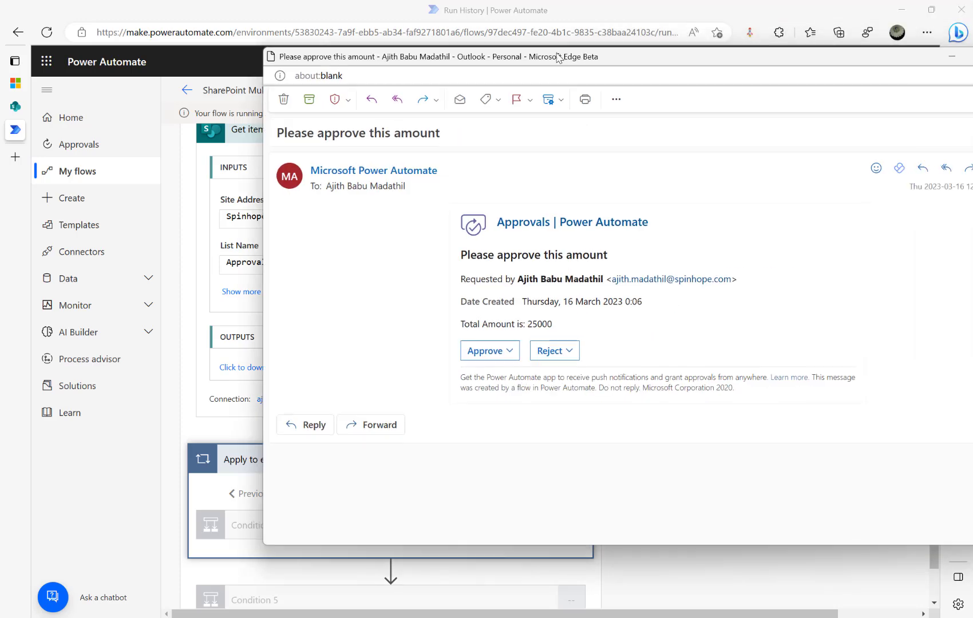
drag(615, 57, 428, 59)
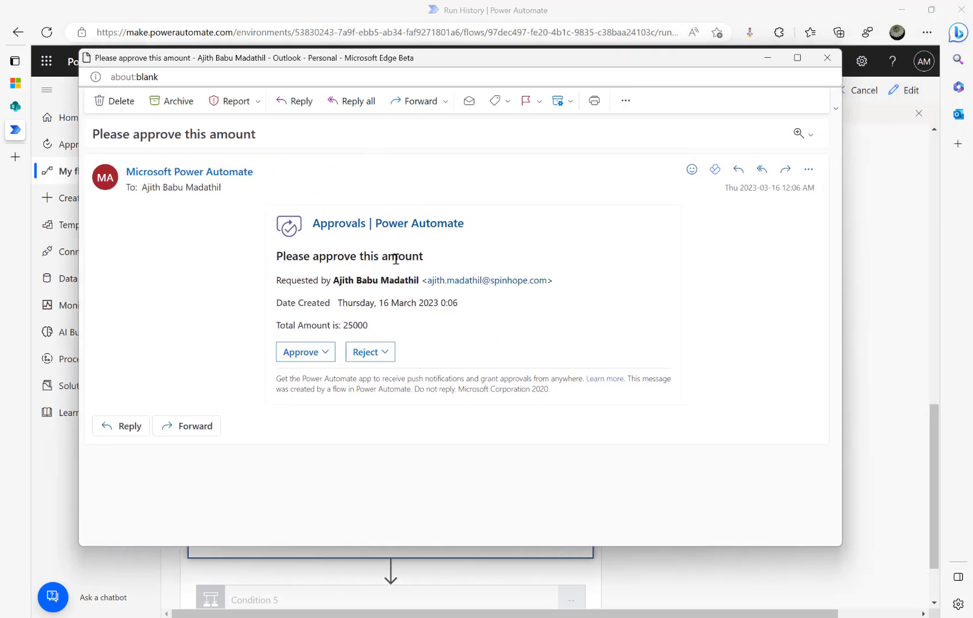
click(319, 358)
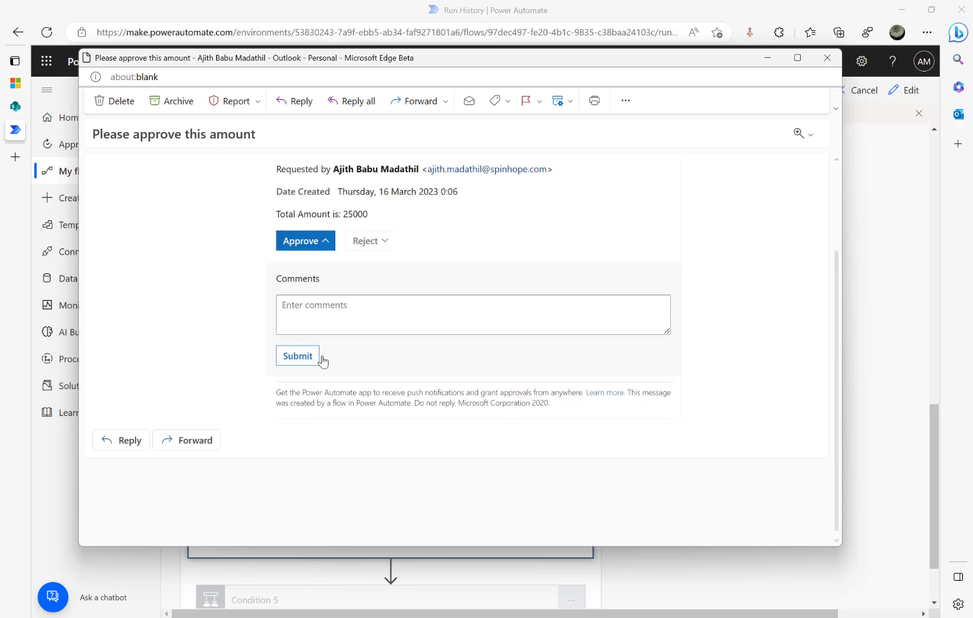
click(298, 357)
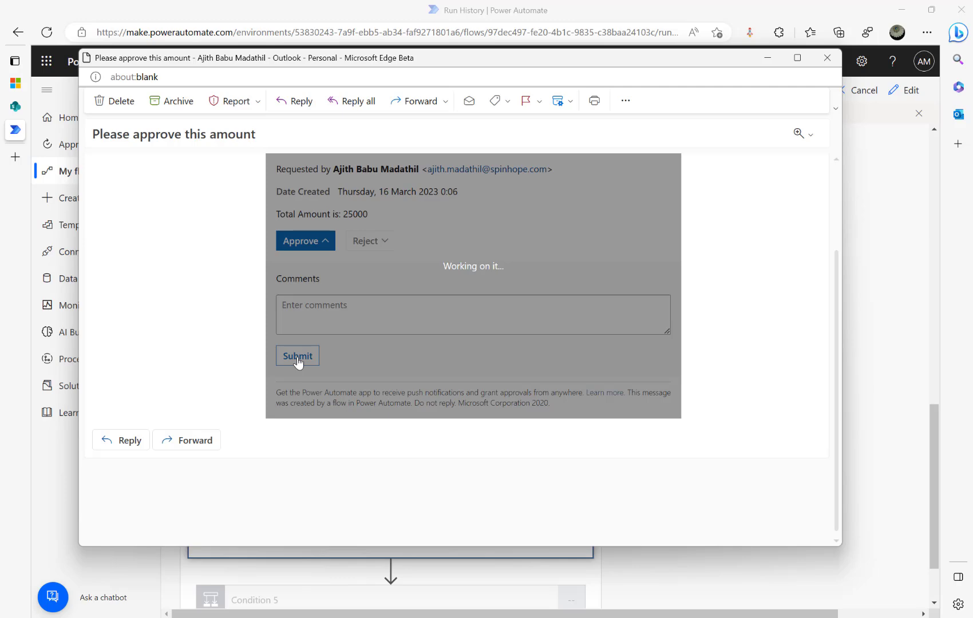
click(825, 59)
Look at the Approval Config list again, and leave the run details in Power Automate for the flow's overview page.
click(35, 110)
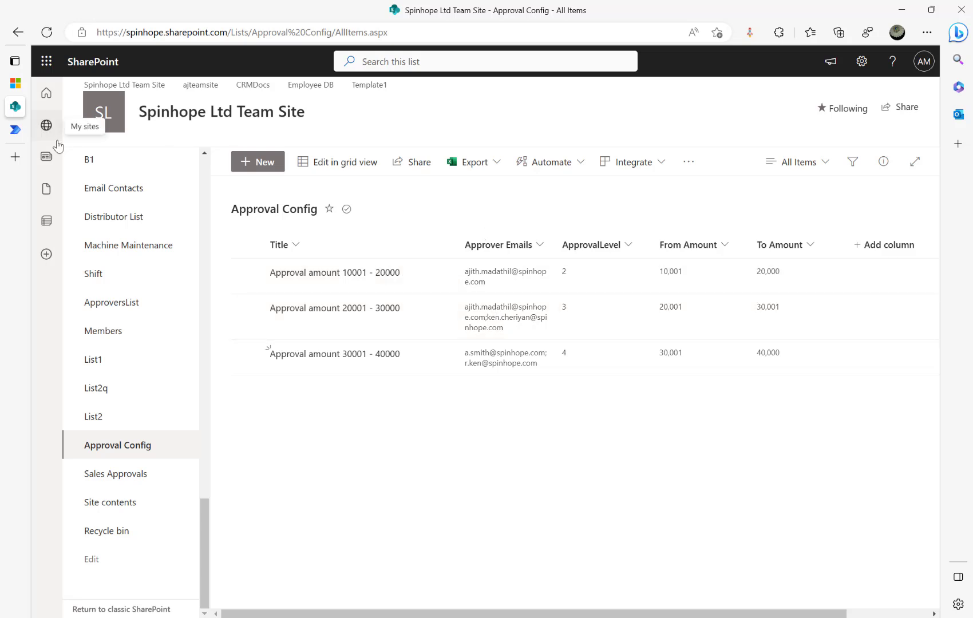
click(15, 129)
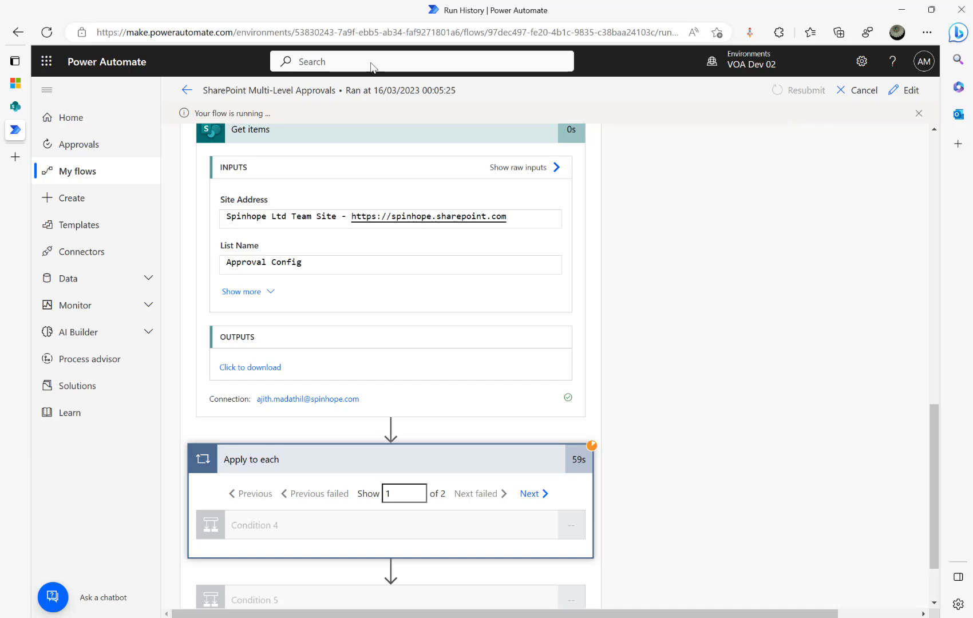
click(184, 91)
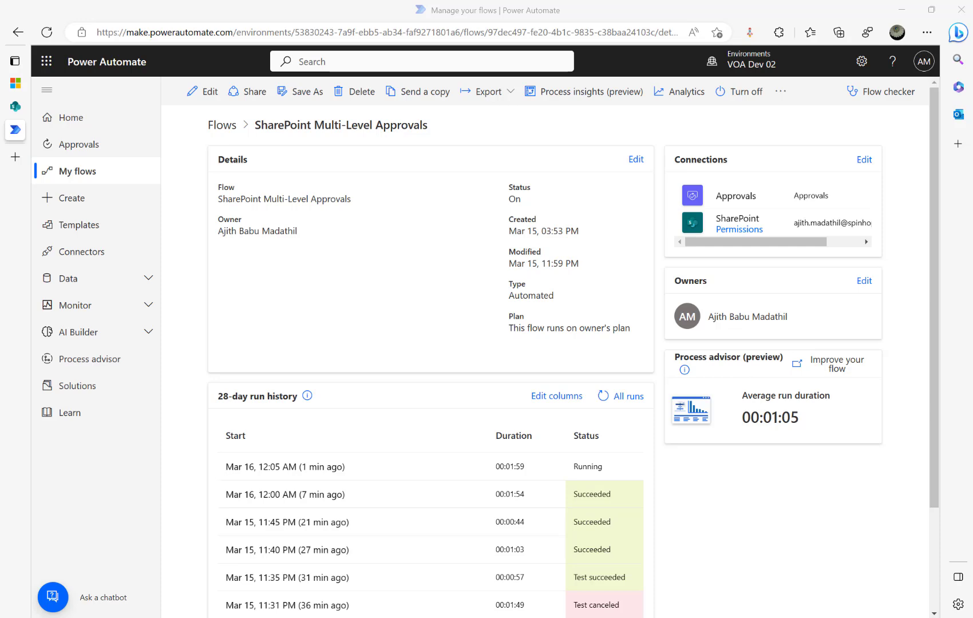
Approve the "Please approve this amount" email request created at 0:07 for 25000 with blank comments, close it and switch to SharePoint.
drag(972, 17, 401, 90)
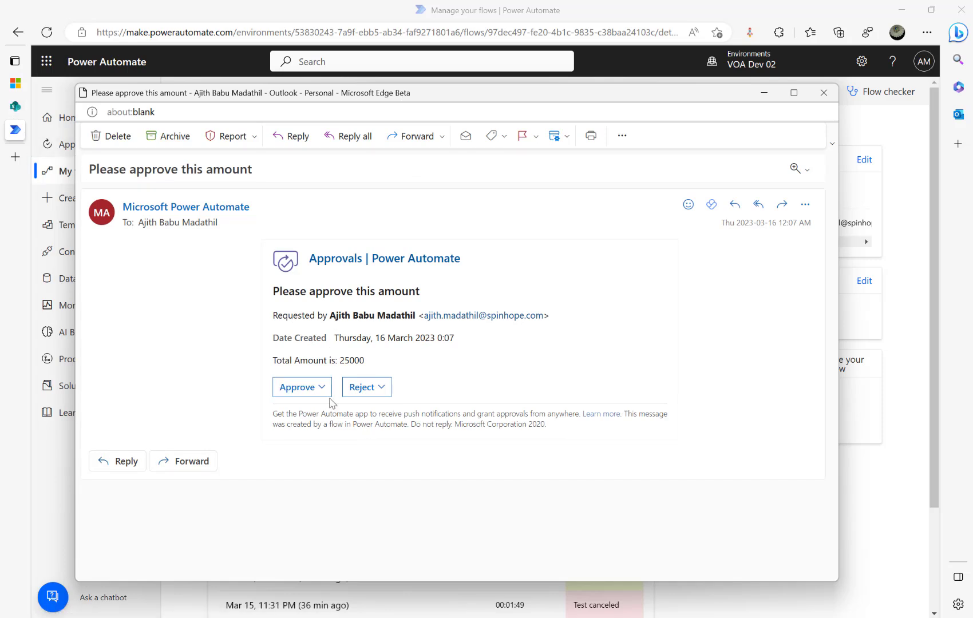
click(302, 387)
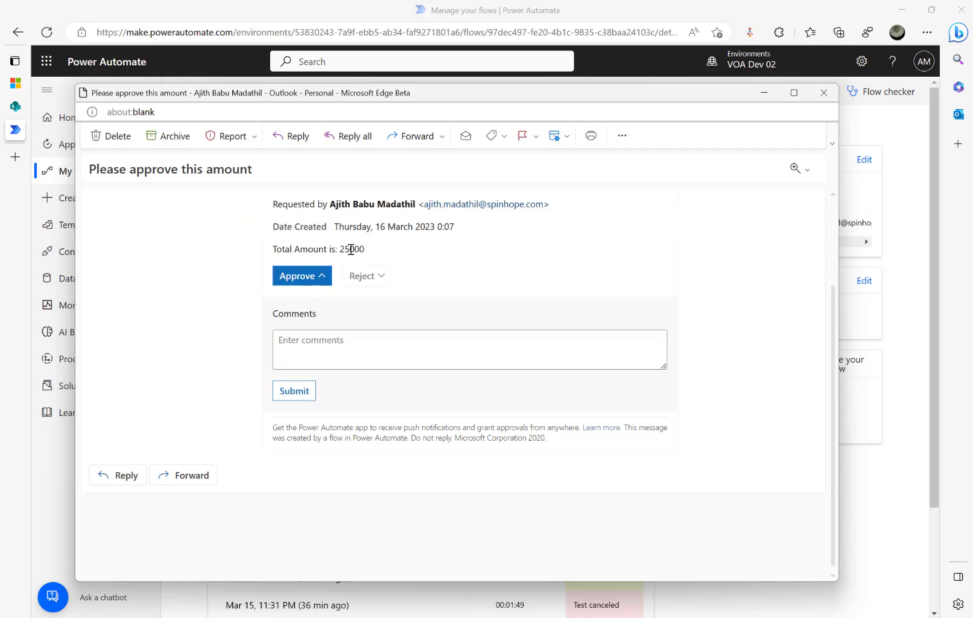
drag(341, 249, 391, 254)
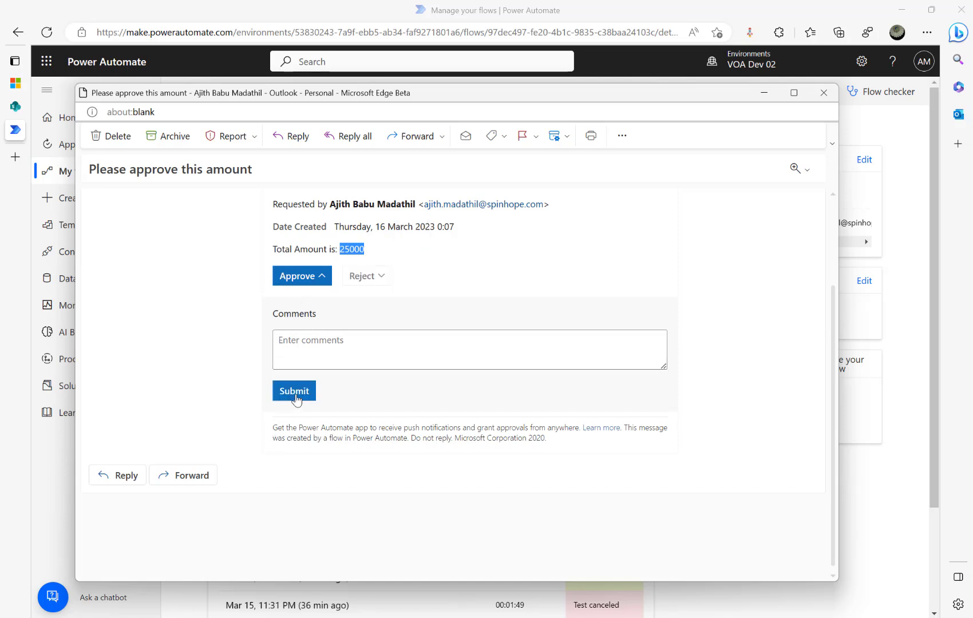
click(295, 392)
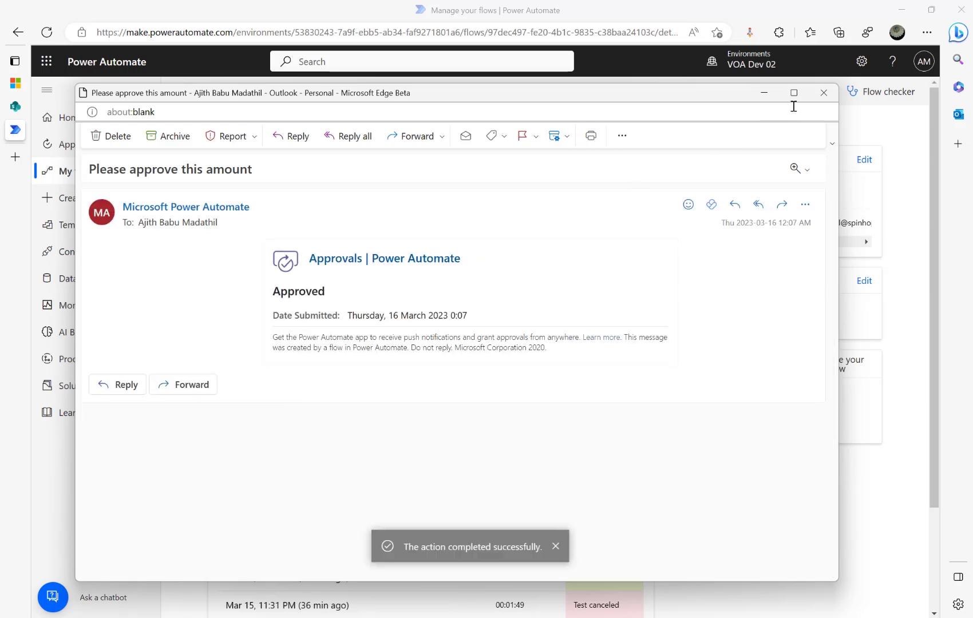
click(824, 92)
click(15, 106)
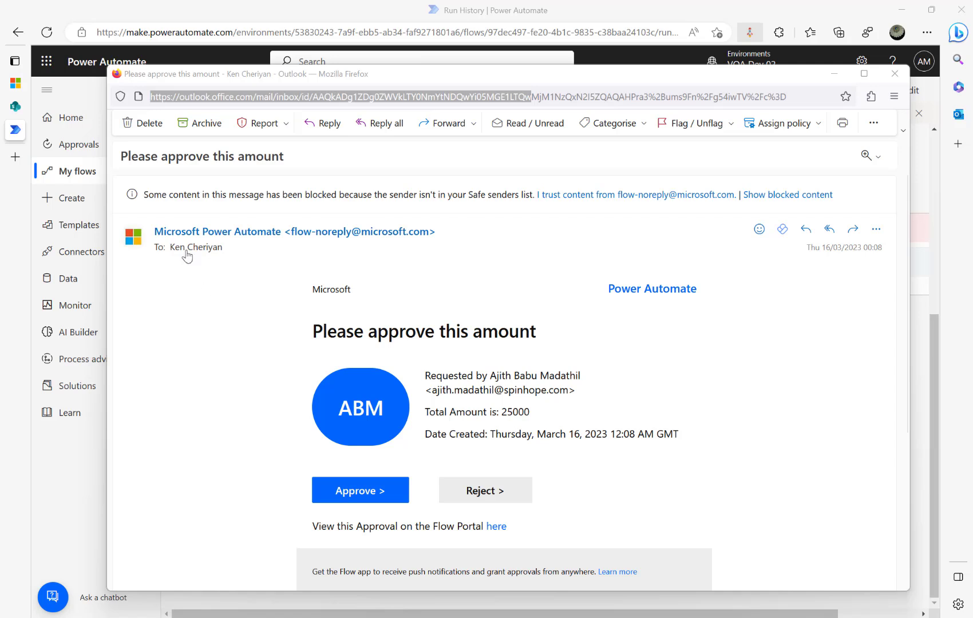
Check the recipient of the 0:08 approval email in Firefox and try to approve the 25000 request from it.
mouse_move(187, 256)
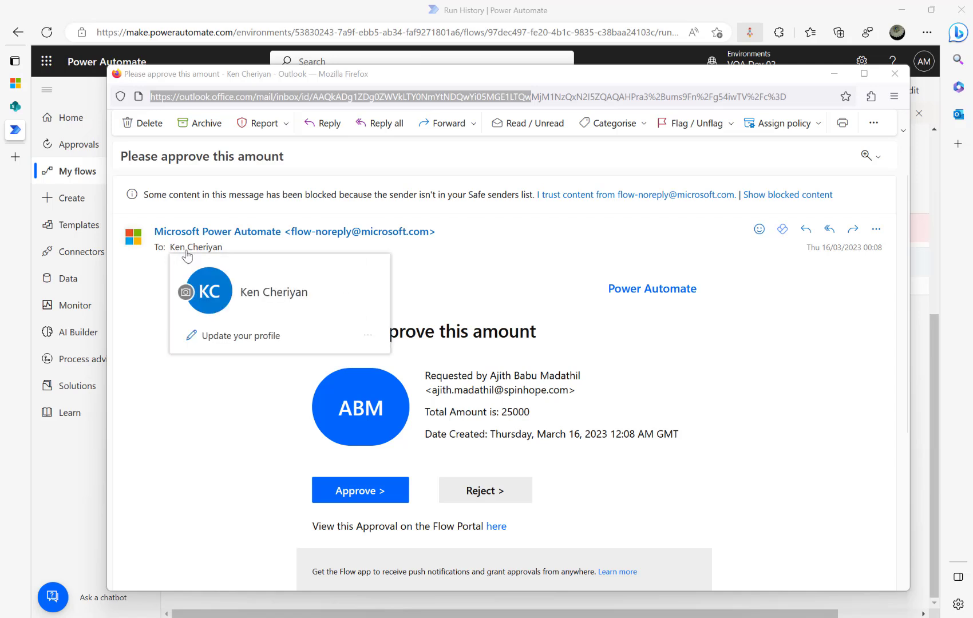
click(350, 493)
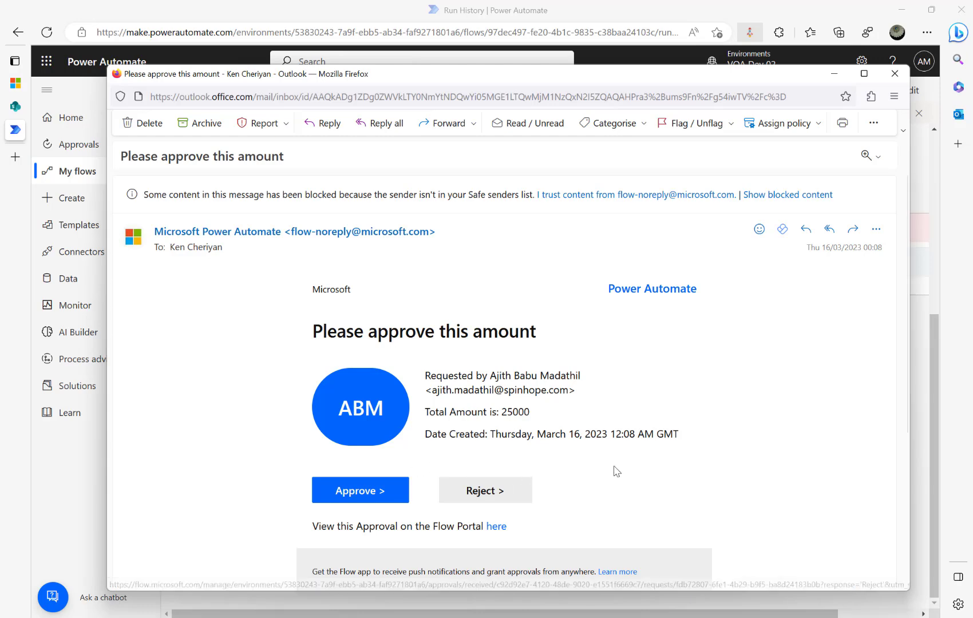
scroll(650, 449, down, 4)
scroll(650, 446, up, 3)
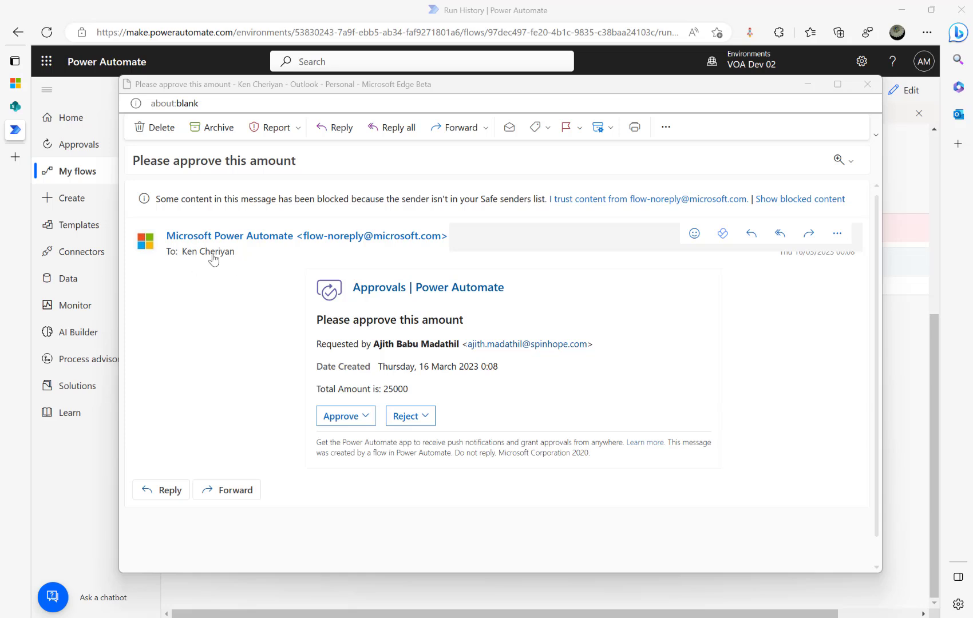
Approve the 25000 request in the other approver's 0:08 email in Edge, checking its recipient and leaving comments blank, and close the message.
click(346, 425)
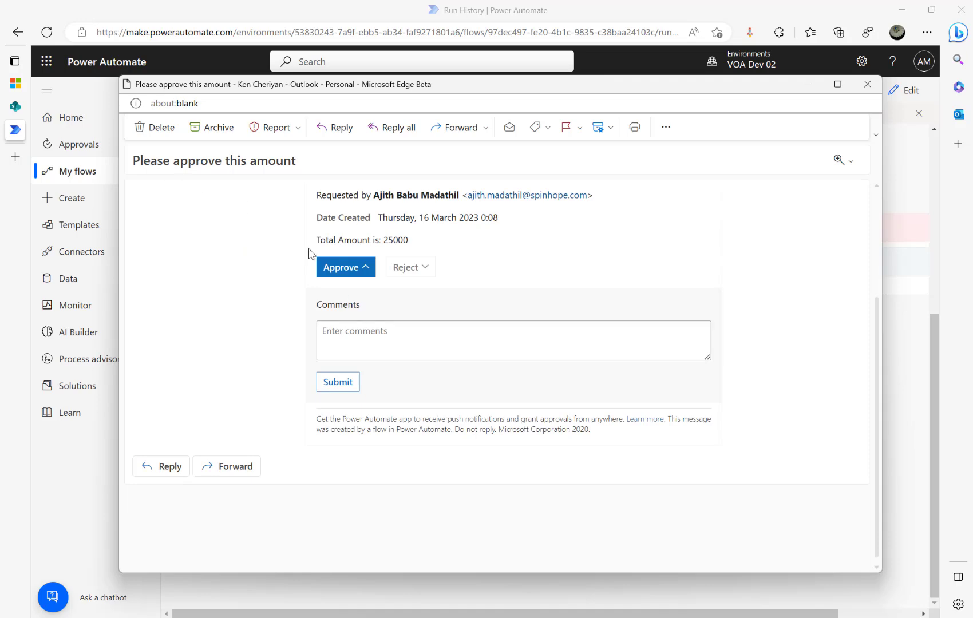
scroll(311, 252, up, 3)
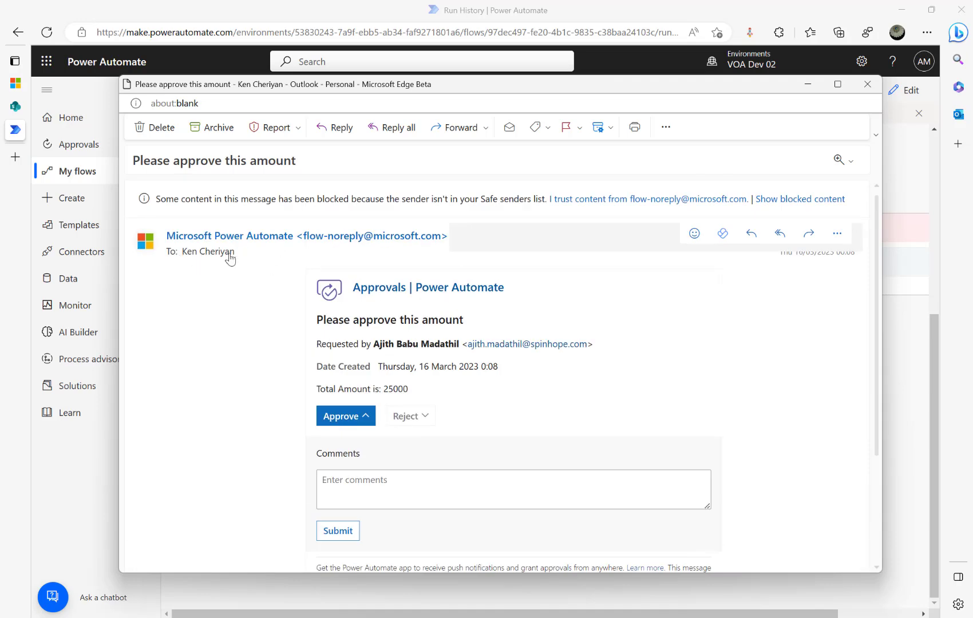
scroll(319, 356, down, 3)
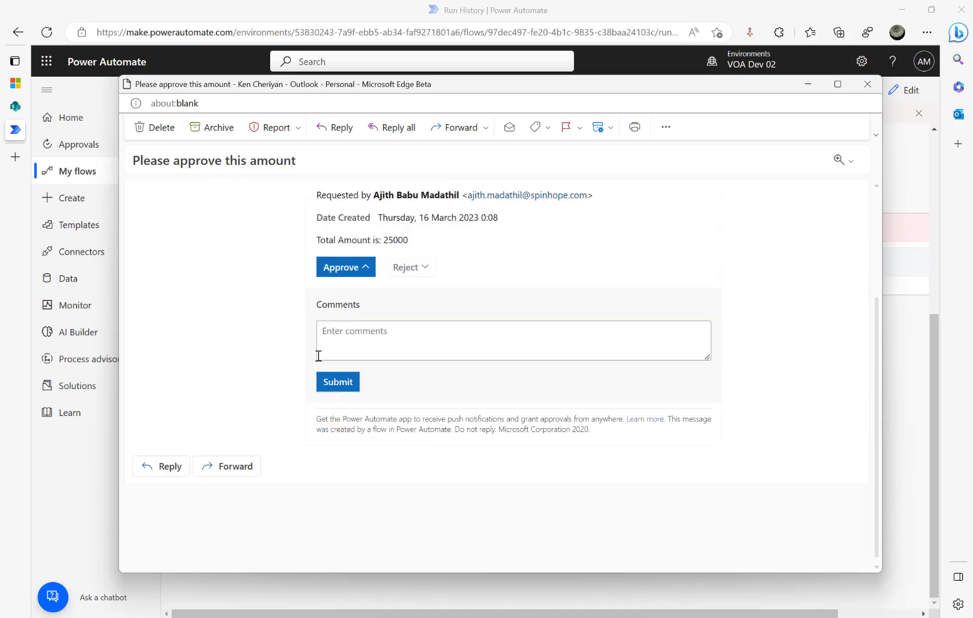
click(340, 384)
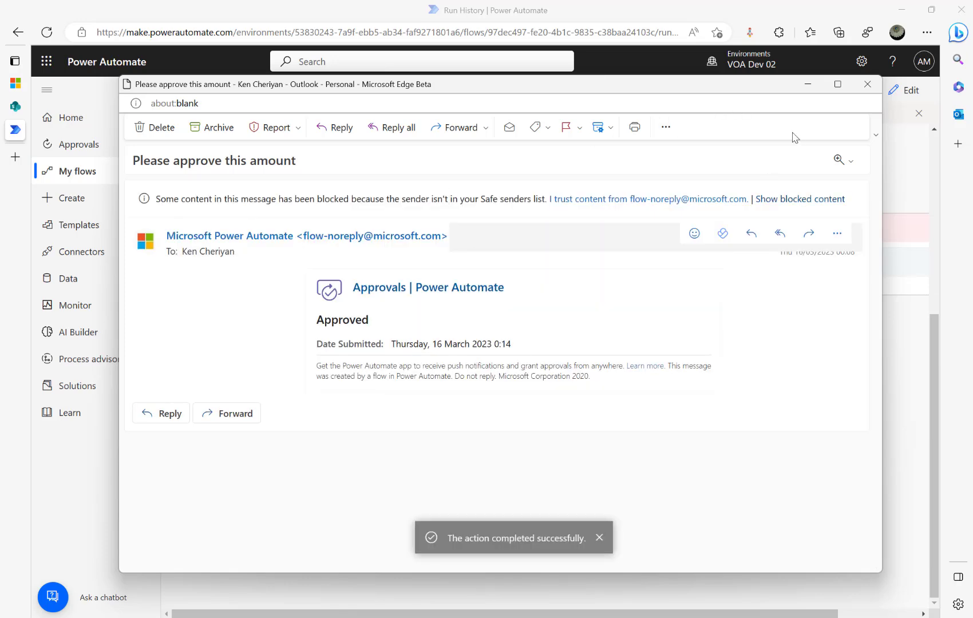
click(867, 84)
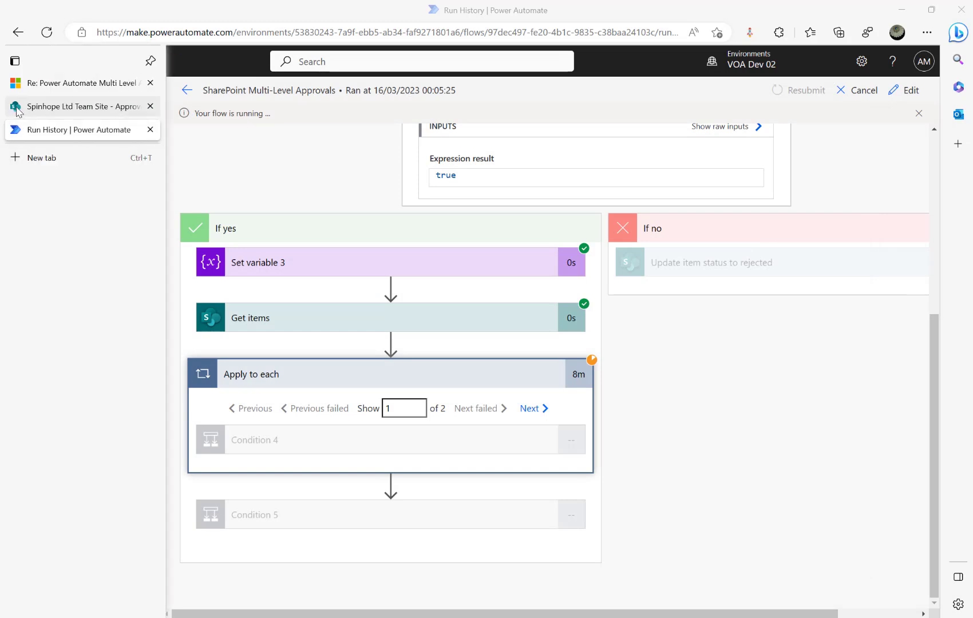
Check the flow run's status in Power Automate, and open and refresh the Sales Approvals list in SharePoint to check the Prod 200 status.
click(18, 109)
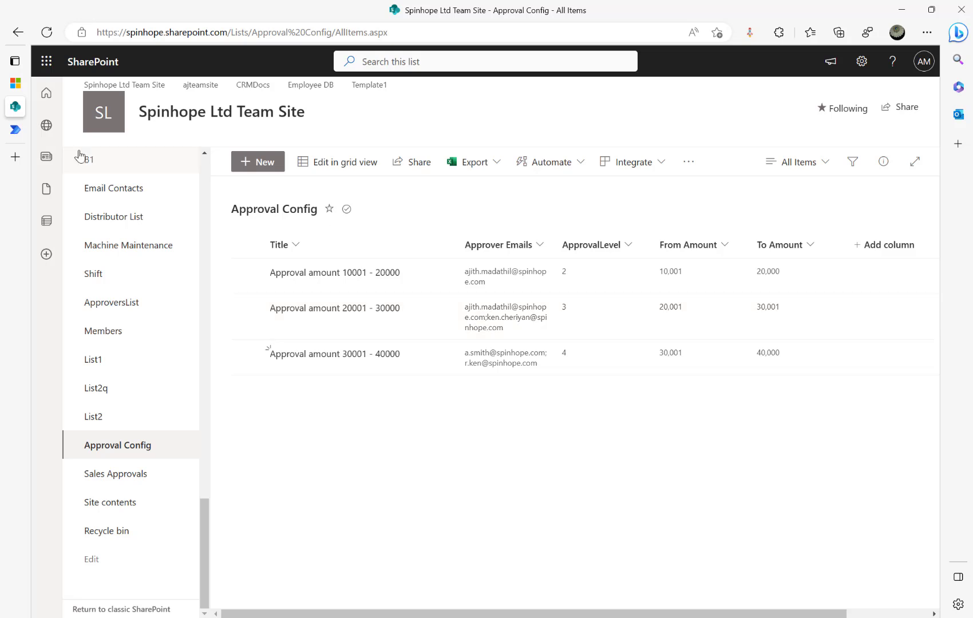
click(17, 131)
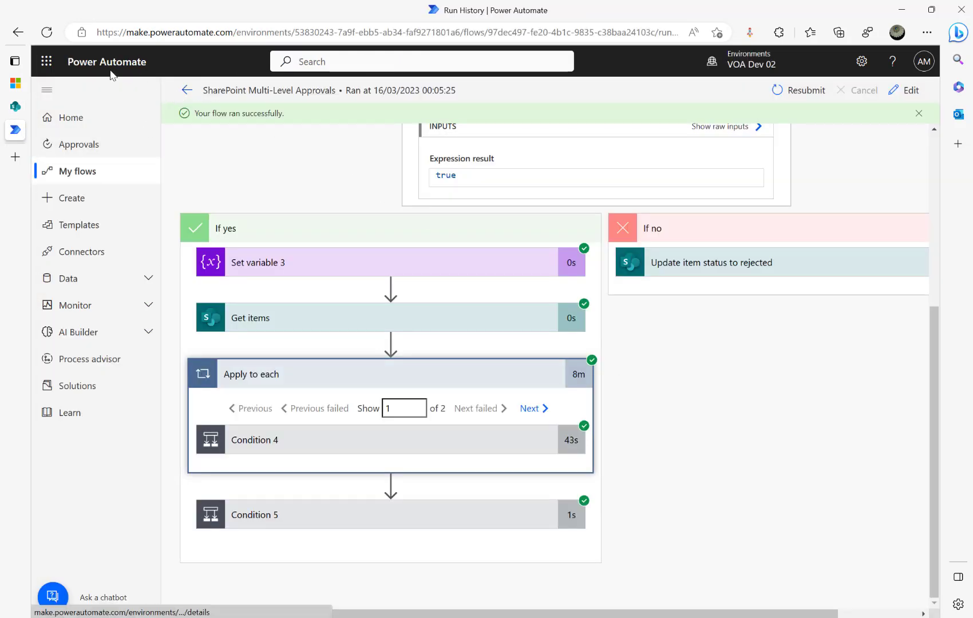
click(26, 103)
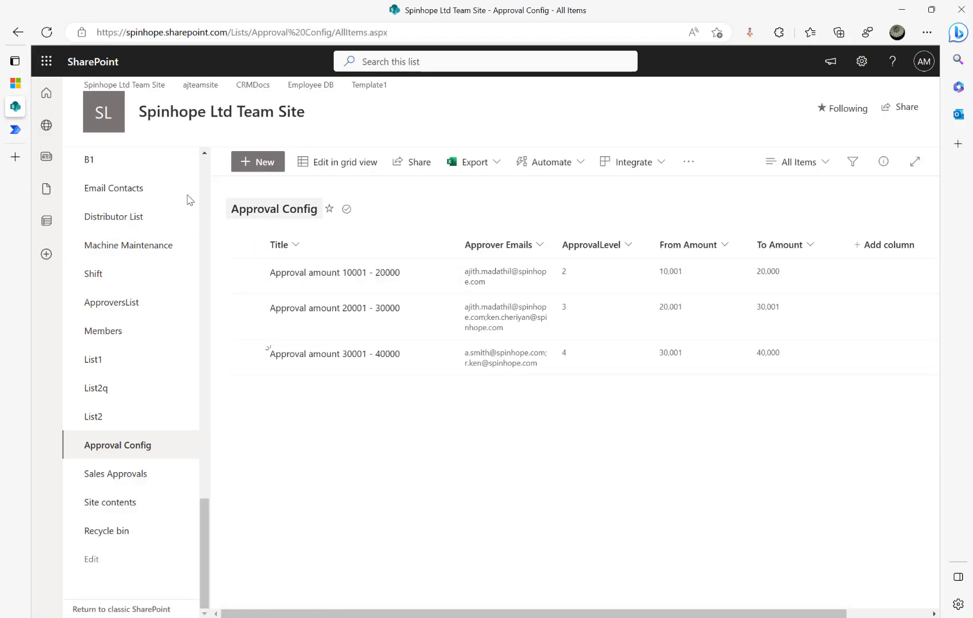
click(86, 475)
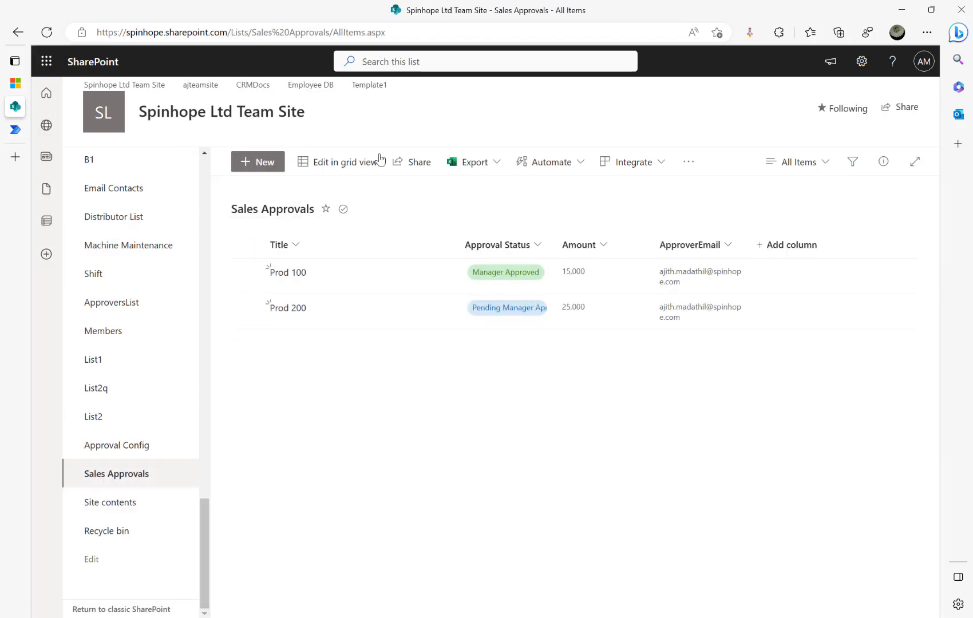
click(46, 33)
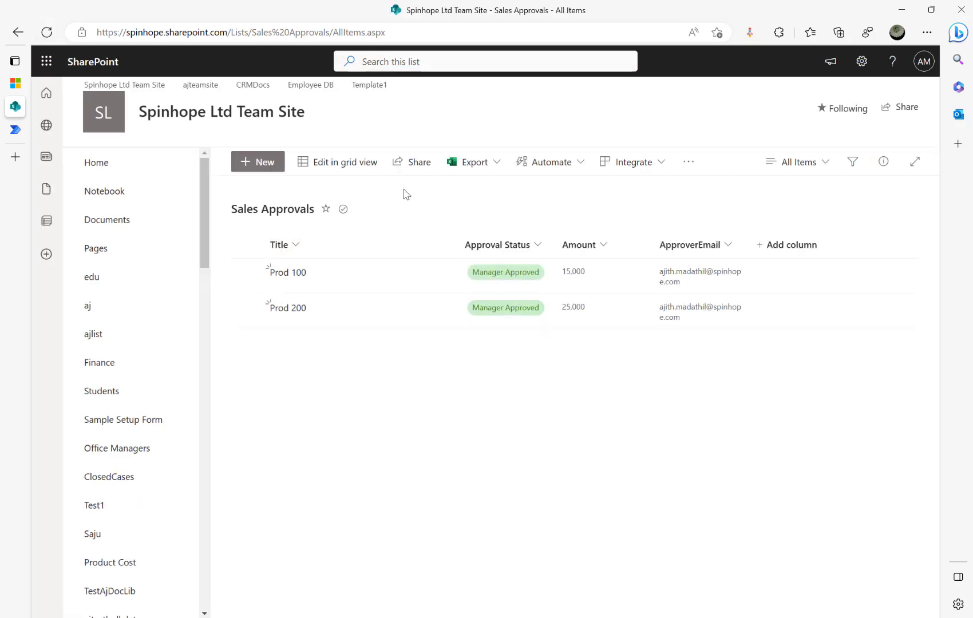
click(46, 33)
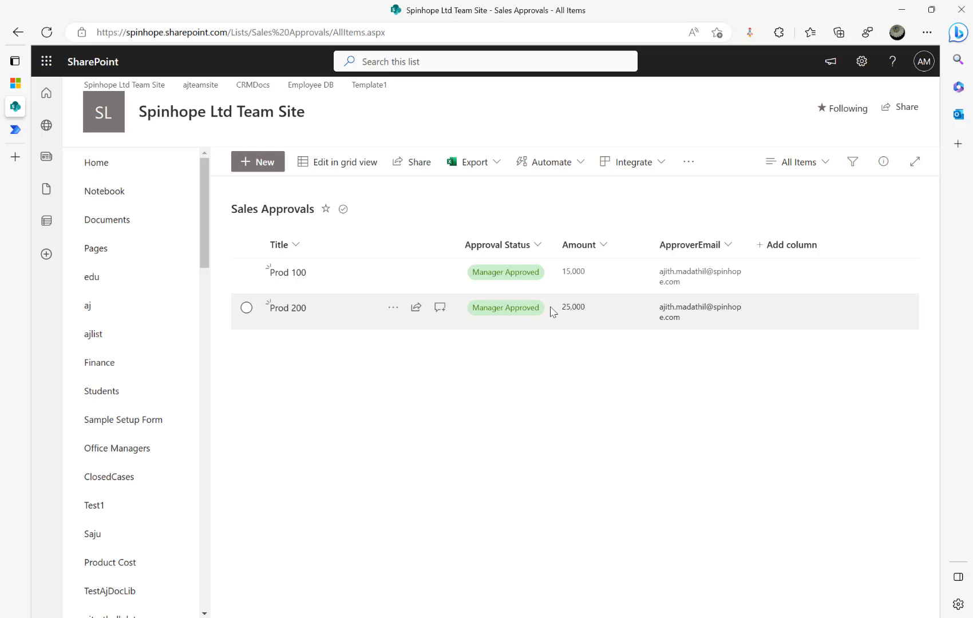
Return to the flow run in Power Automate and expand Condition 4 and Compose 2 to examine the first Apply to each iteration.
mouse_move(16, 121)
click(55, 131)
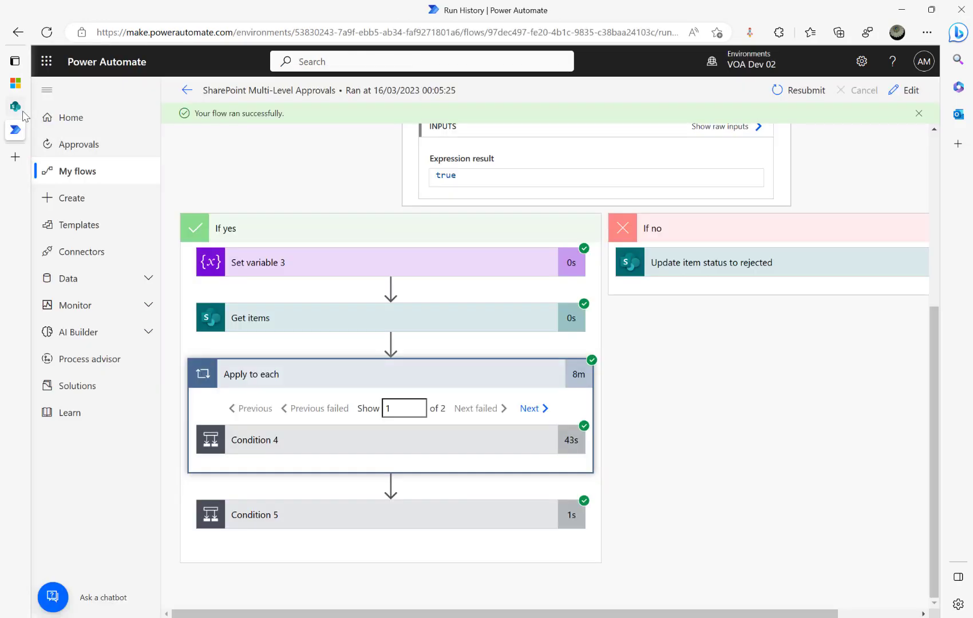
click(17, 109)
click(16, 130)
click(373, 445)
scroll(367, 453, down, 5)
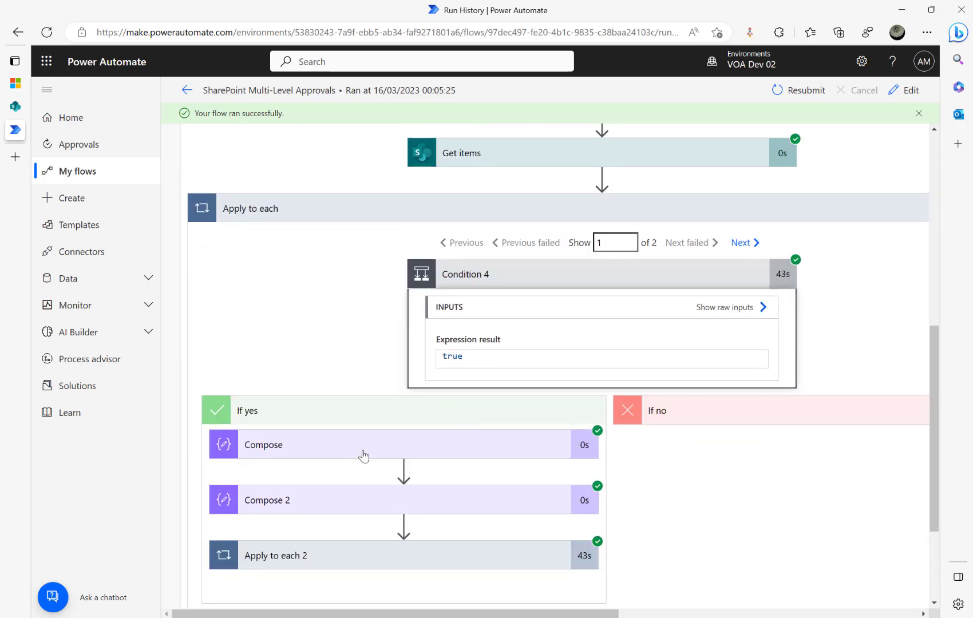
click(356, 352)
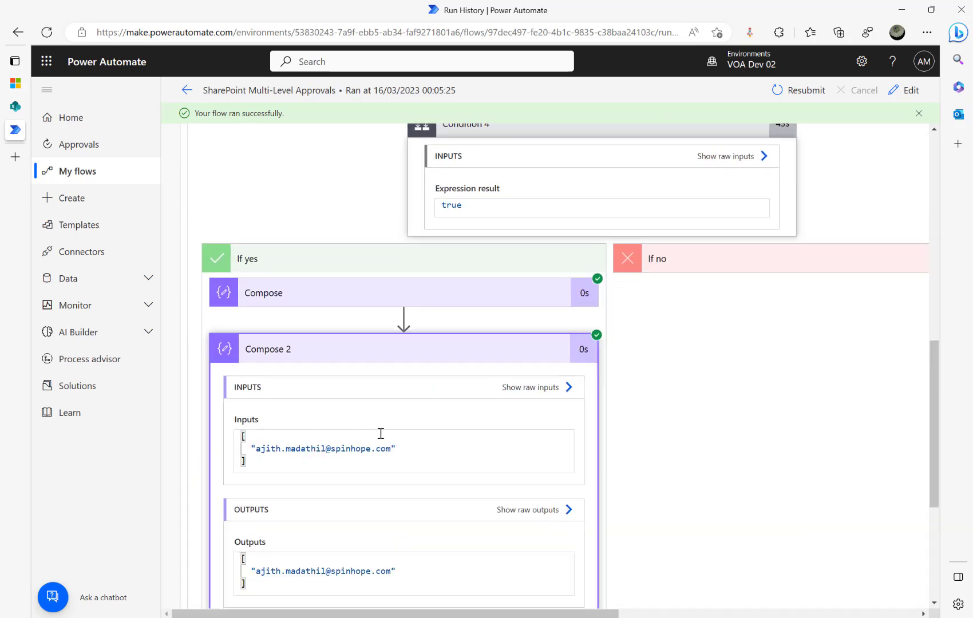
scroll(848, 420, up, 3)
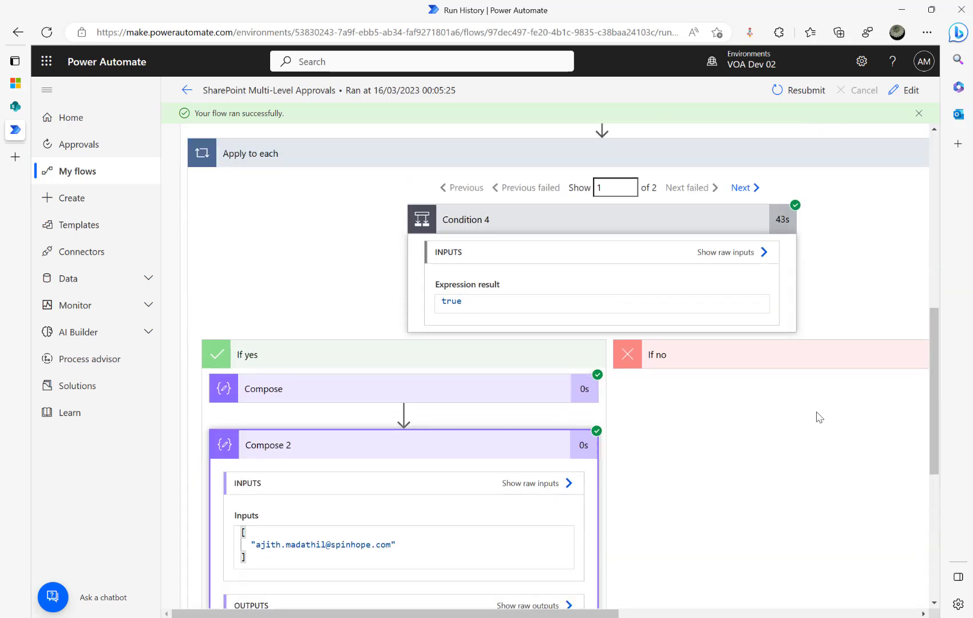
Show iteration 2 of Apply to each and highlight the approver emails in the Compose 2 inputs.
click(739, 205)
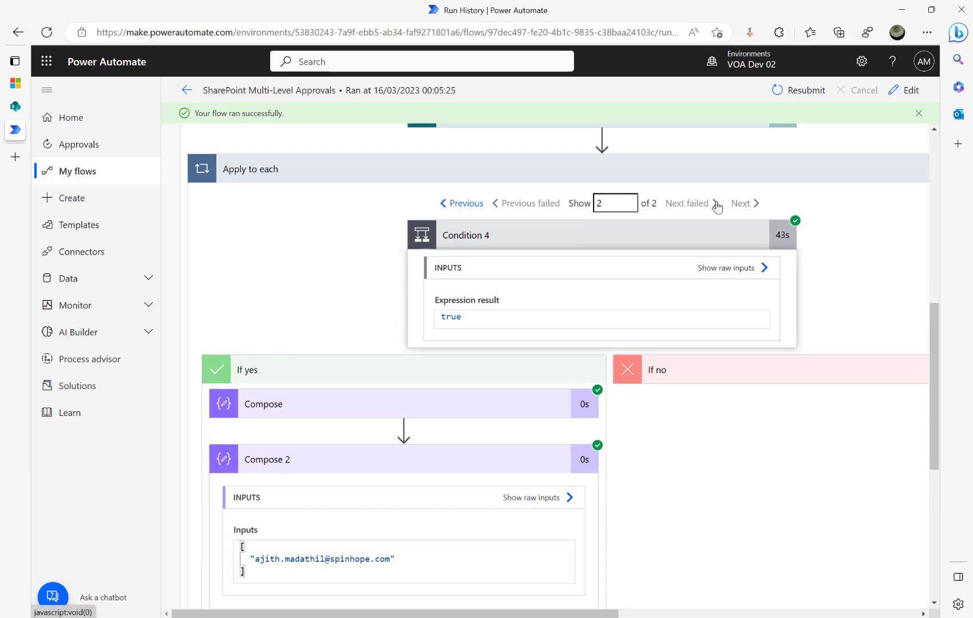
scroll(283, 543, down, 1)
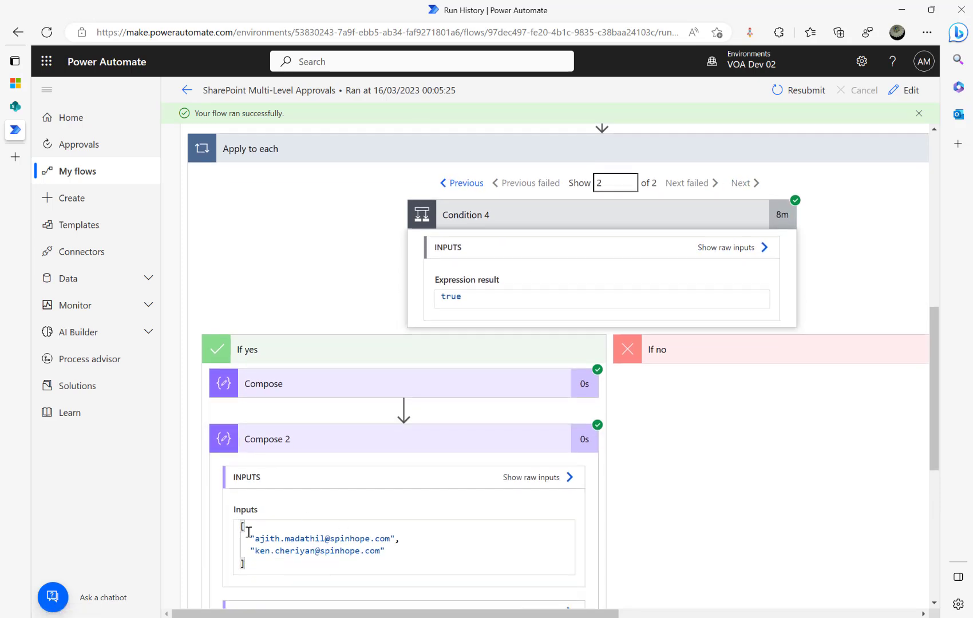
drag(242, 527, 293, 562)
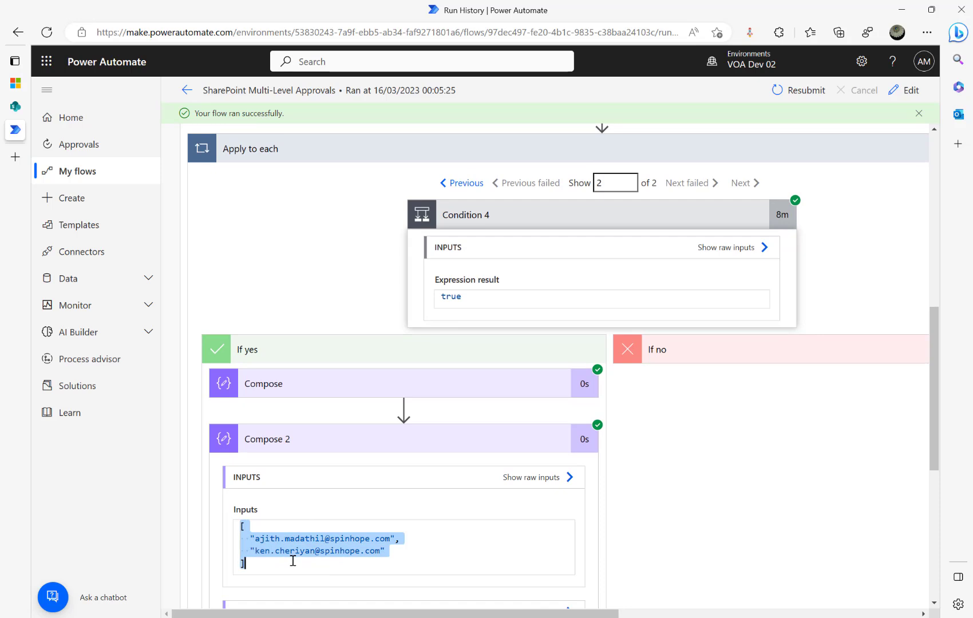
Compare the run's approvers with the Approval Config list in SharePoint, and return to the run details in Power Automate.
click(15, 106)
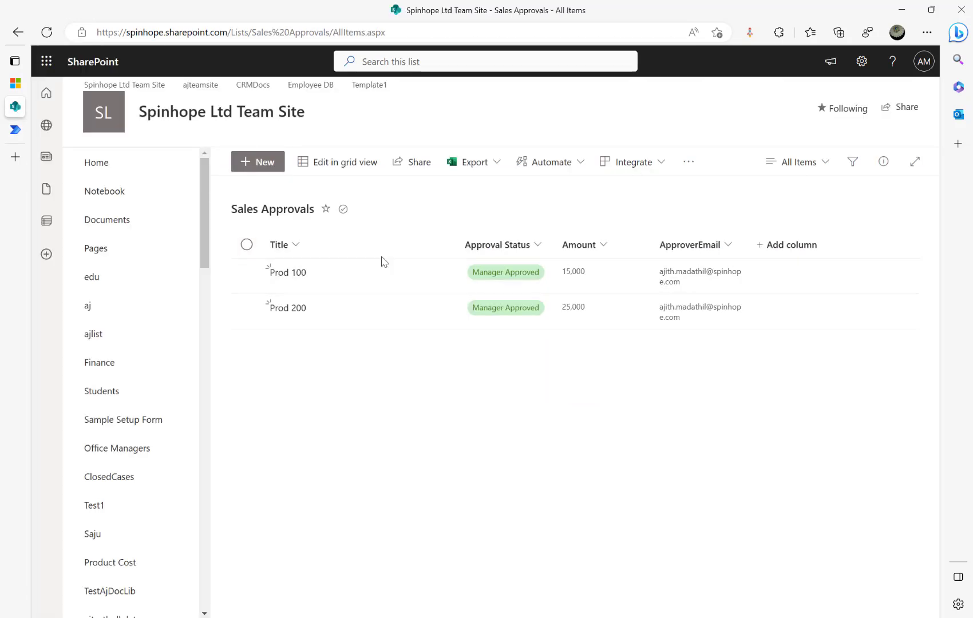
scroll(175, 435, down, 15)
click(127, 448)
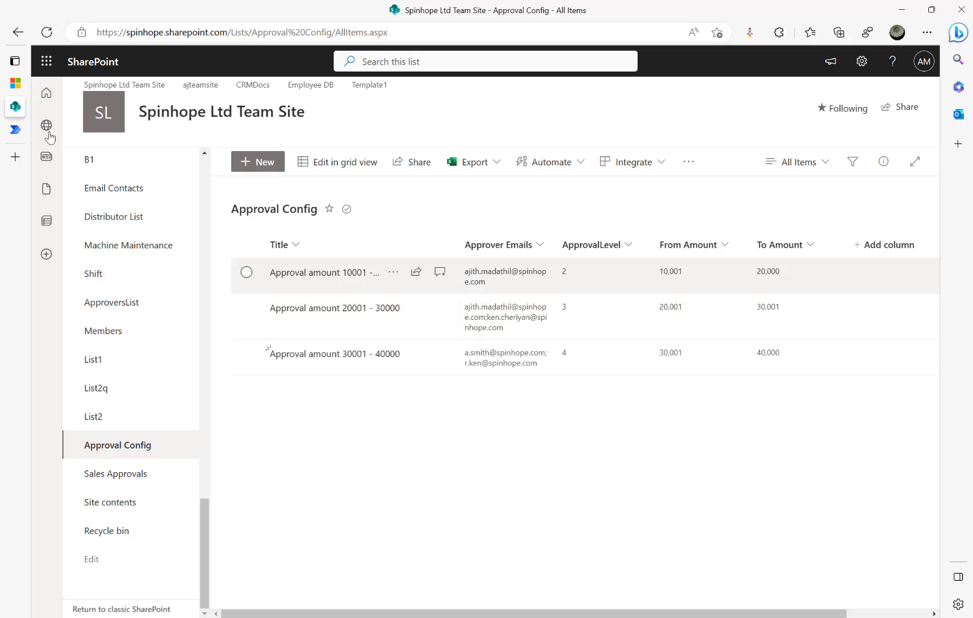
click(23, 130)
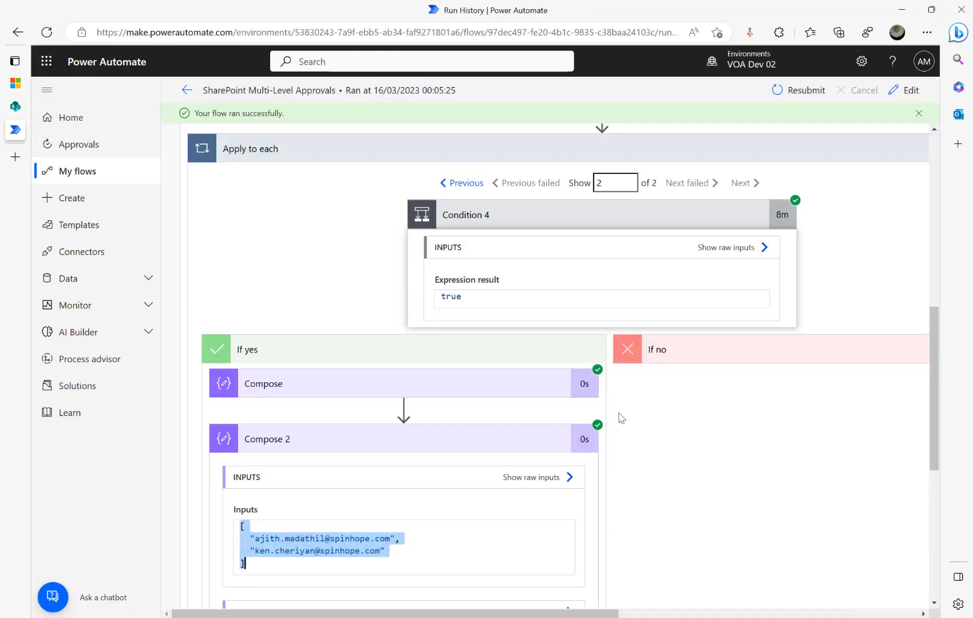